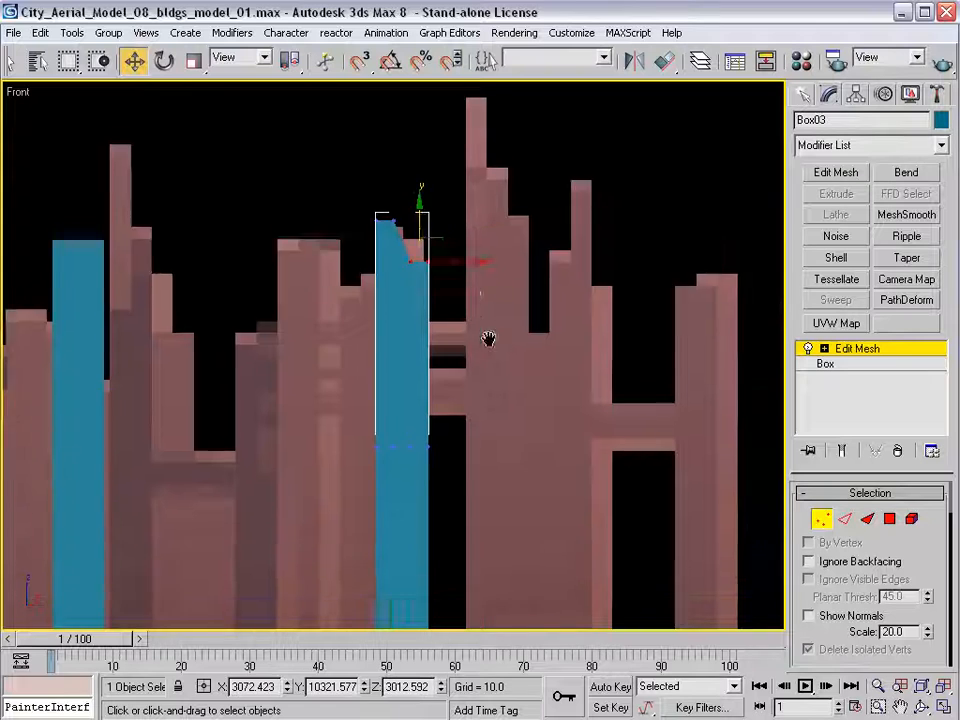
Move the right-side vertices of the sloped-top tower outward below the roof to widen its body.
key("F3")
right_click(465, 379)
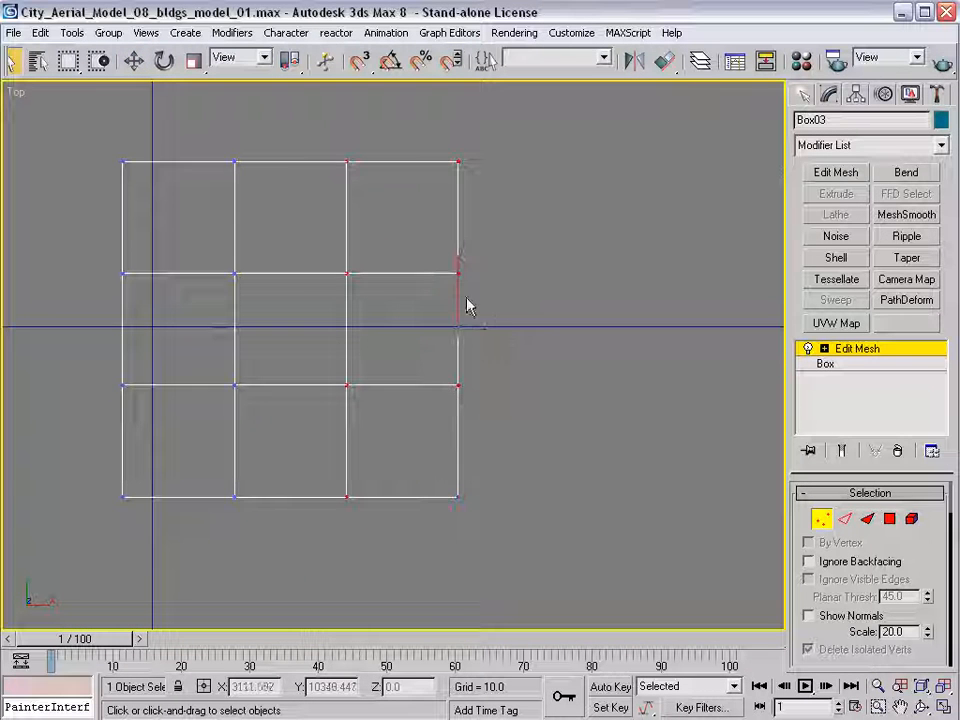
key("f")
key("w")
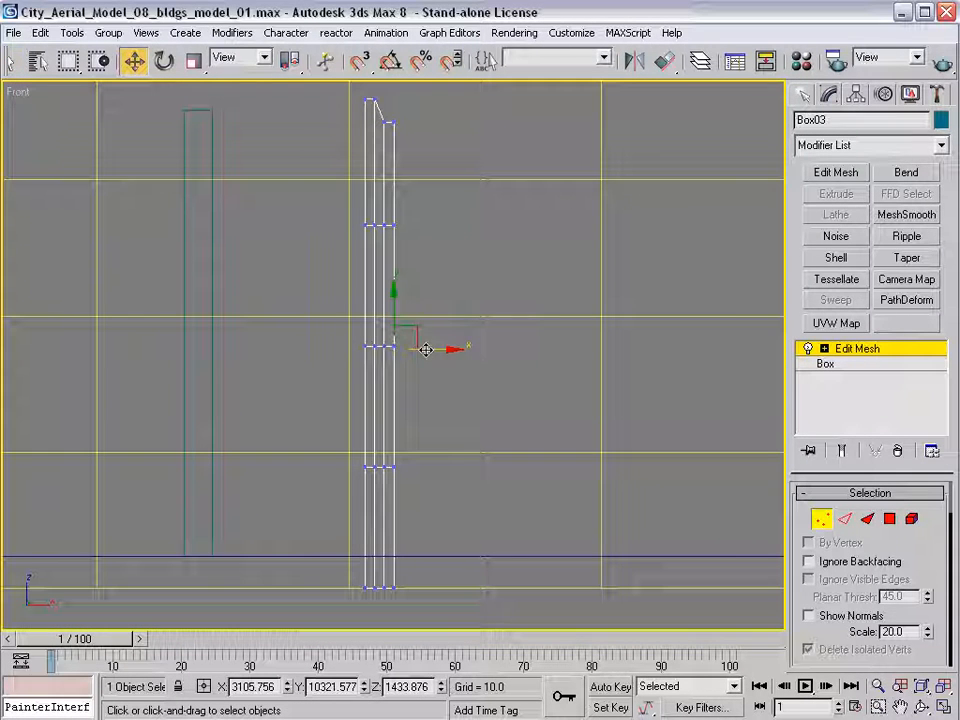
mouse_move(428, 405)
left_mouse_down()
mouse_move(443, 402)
mouse_move(394, 401)
left_mouse_up()
key("ctrl+r")
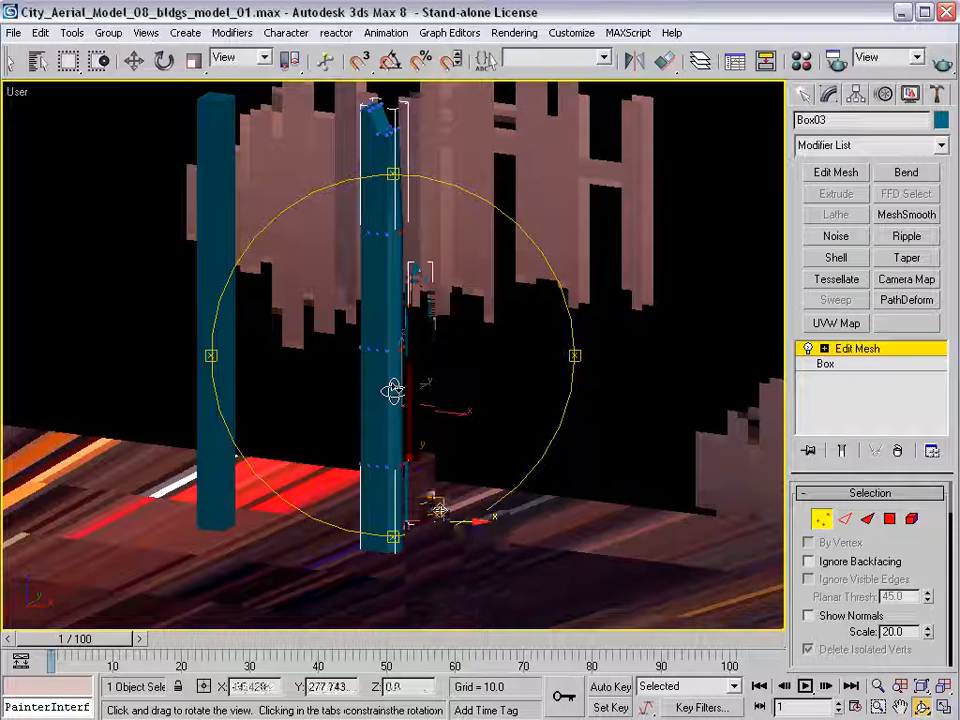
Duplicate the sloped-top tower and place the smaller copy beside the plain box tower.
key("w")
key("f")
left_click(439, 520)
key("alt+z")
left_click_drag(439, 553, 433, 315)
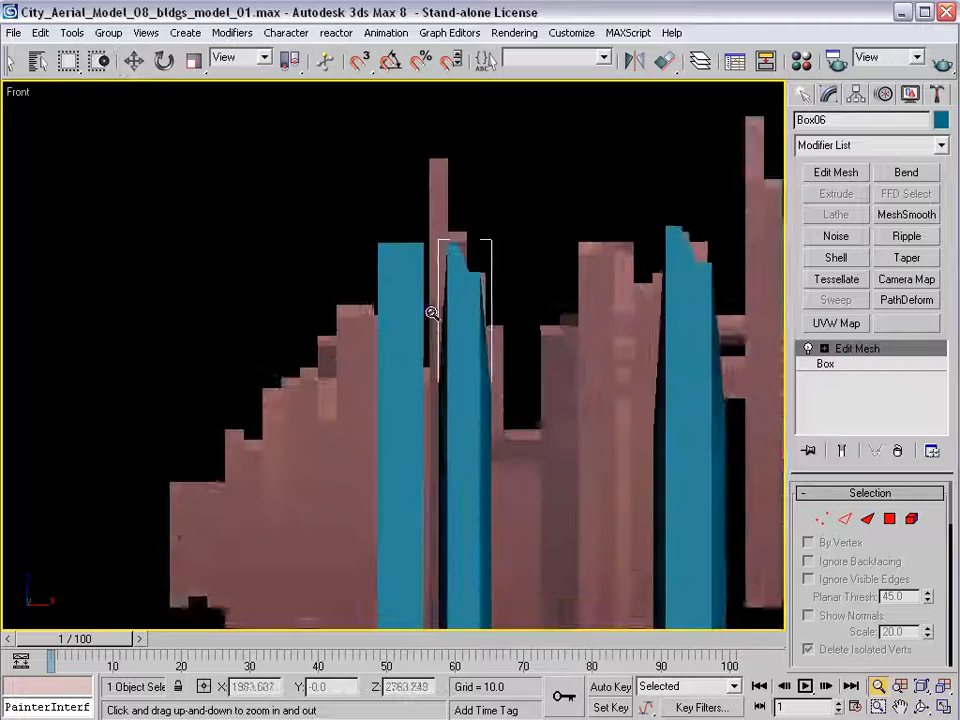
Raise the top-left roof vertices of the copied tower by about 104 units to form a taller peak.
key("F3")
left_click(822, 521)
key("w")
left_click(445, 287)
mouse_move(508, 283)
left_mouse_down()
mouse_move(487, 285)
mouse_move(435, 214)
left_mouse_up()
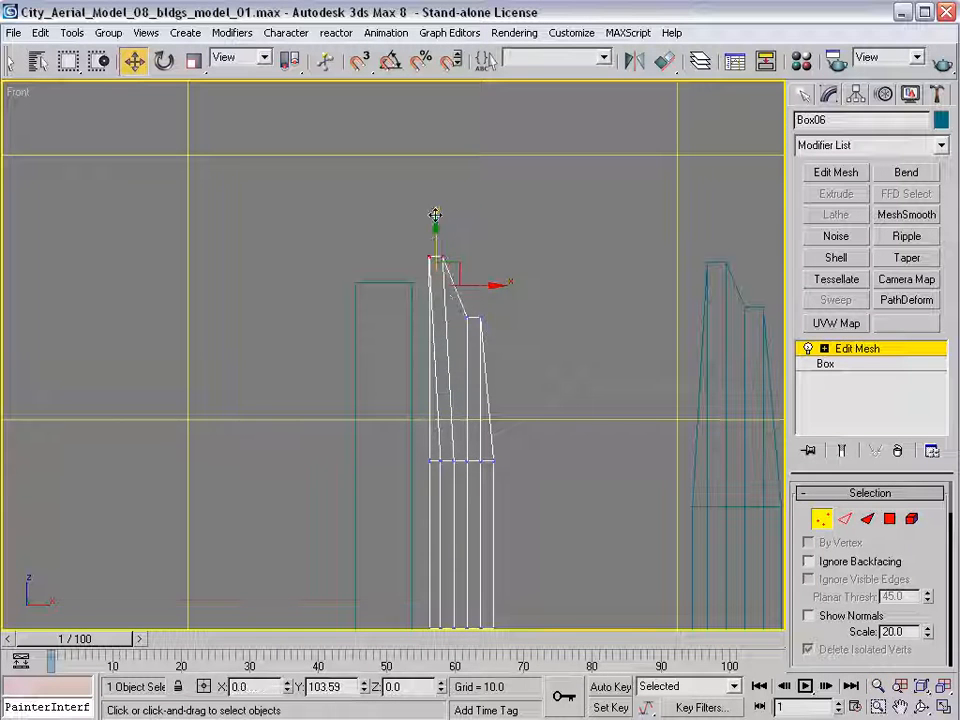
key("F3")
Select the copied tower's left-side vertices from above and move the upper ones about 59 units outward.
left_click_drag(435, 149, 388, 426)
key("F3")
key("alt+z")
key("ctrl+r")
key("t")
key("alt+z")
right_click(388, 426)
key("f")
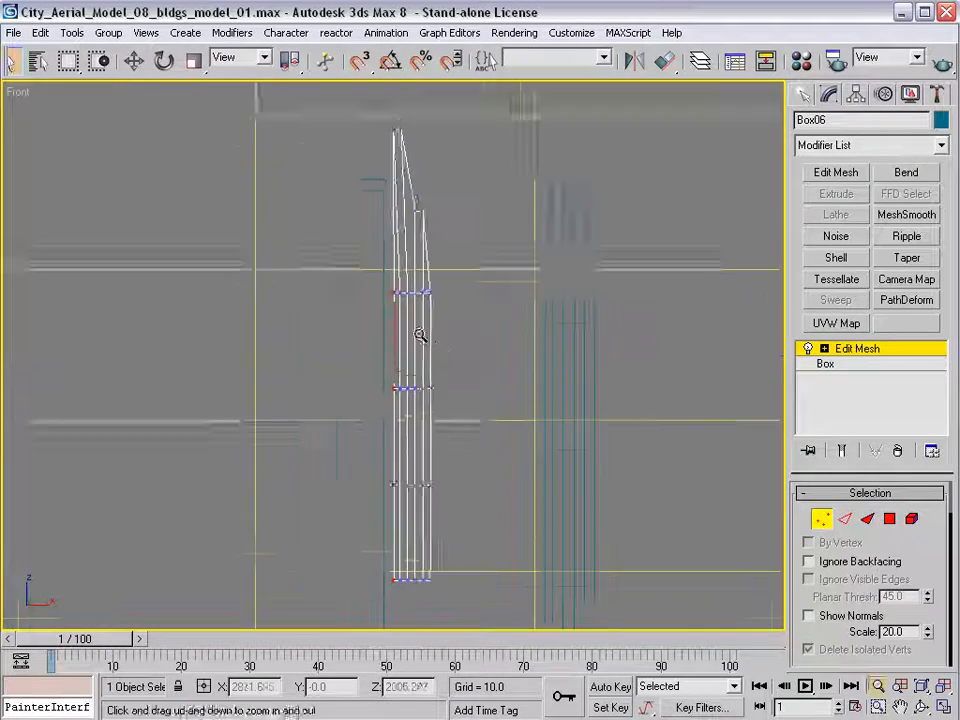
key("w")
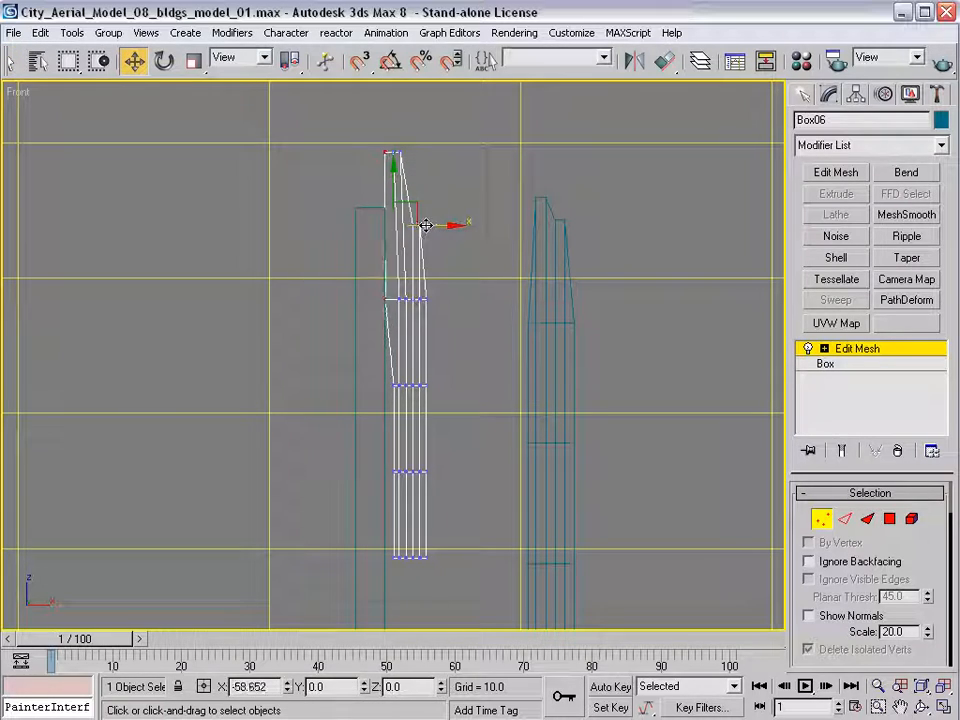
key("ctrl+r")
left_click_drag(390, 377, 397, 333)
Adjust the vertices in the next lower row of the same tower to refine its side profile.
key("alt+z")
scroll(437, 446, "up", 5)
key("q")
key("alt+z")
left_click_drag(445, 505, 381, 332)
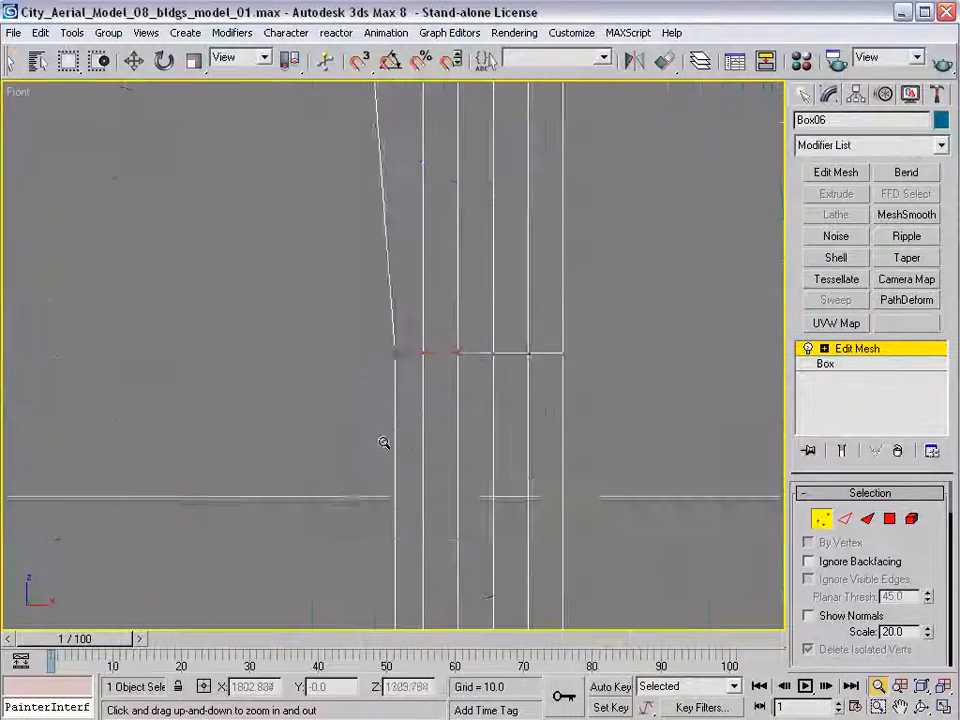
key("f")
key("w")
key("alt+z")
left_click_drag(399, 162, 375, 396)
Shift the plain box tower slightly left to clear the peaked tower, and reselect the peaked tower.
key("q")
key("w")
left_click(369, 369)
left_click_drag(391, 615, 384, 615)
key("q")
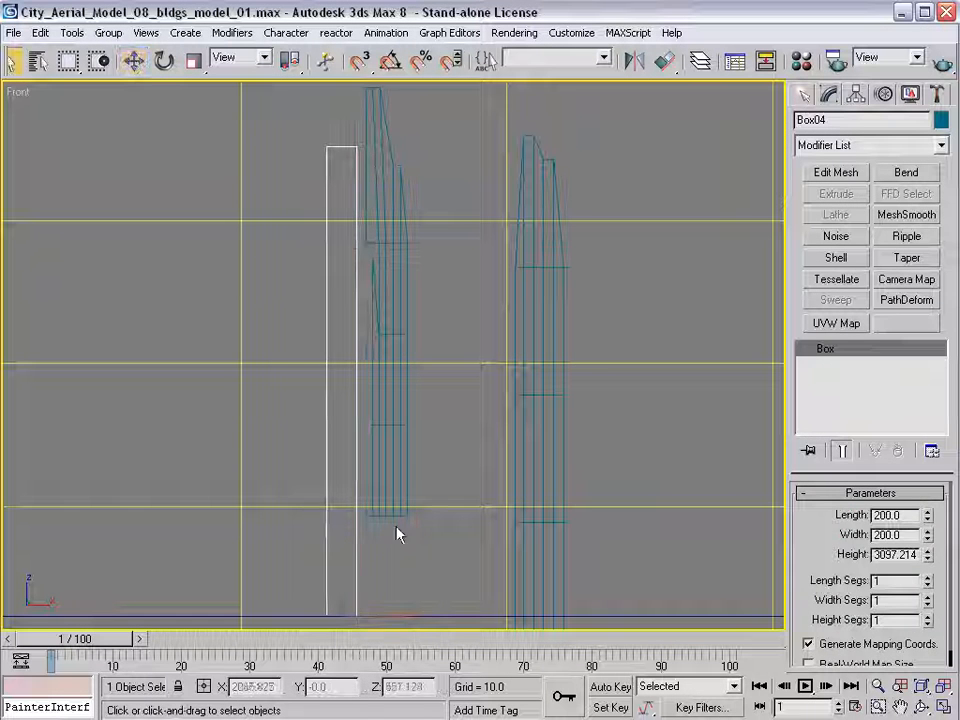
left_click(396, 490)
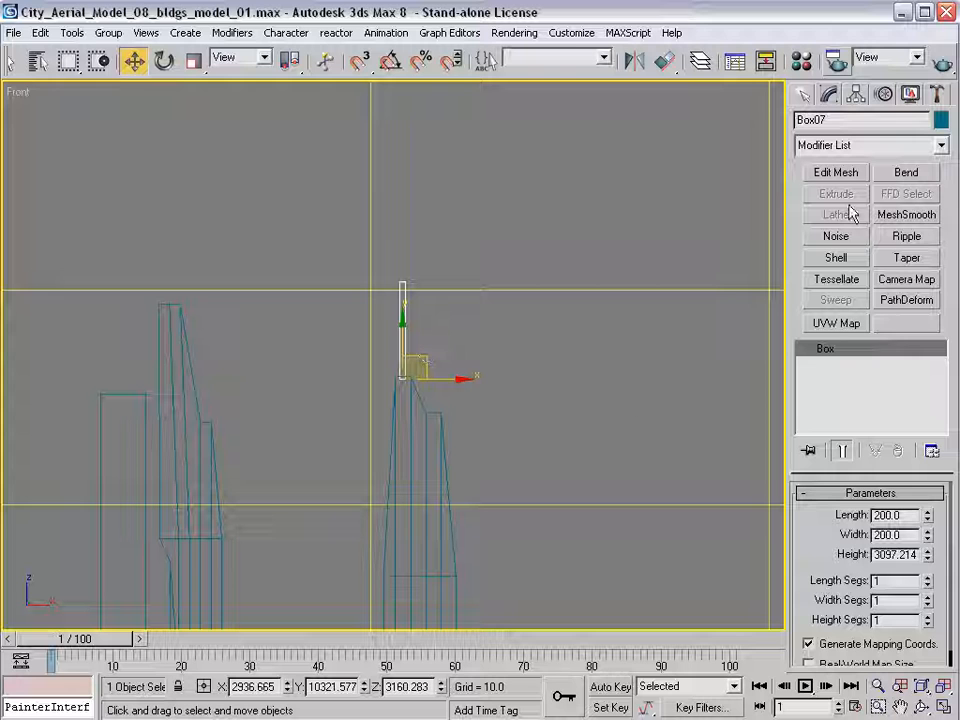
Apply Edit Mesh to the thin box above the sloped-top tower and scale its top vertices inward to taper it.
left_click(836, 172)
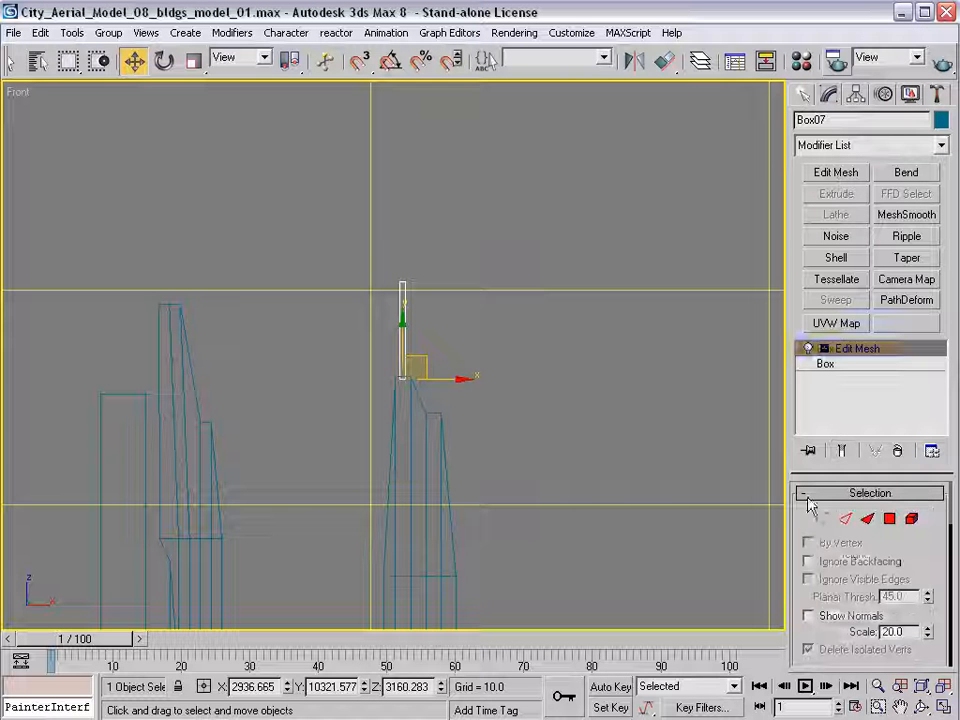
left_click(821, 518)
left_click_drag(440, 262, 336, 315)
key("r")
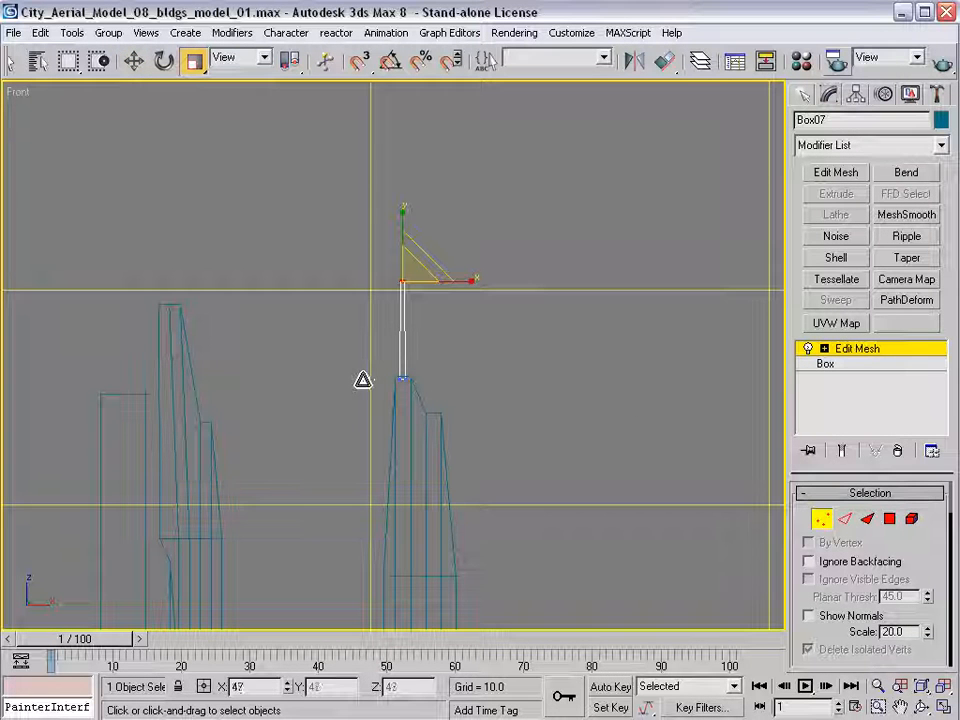
left_click(823, 519)
Copy the tapered spire segment upward and scale it down to form a thinner tip on the original.
scroll(470, 447, "up", 3)
scroll(463, 390, "down", 2)
left_click(357, 210)
key("w")
mouse_move(355, 219)
left_mouse_down("shift")
mouse_move(328, 379)
mouse_move(368, 326)
left_mouse_up("shift")
left_click(433, 450)
key("r")
key("q")
Group both spire segments under the name spire_GR_01.
left_click(363, 308, "ctrl")
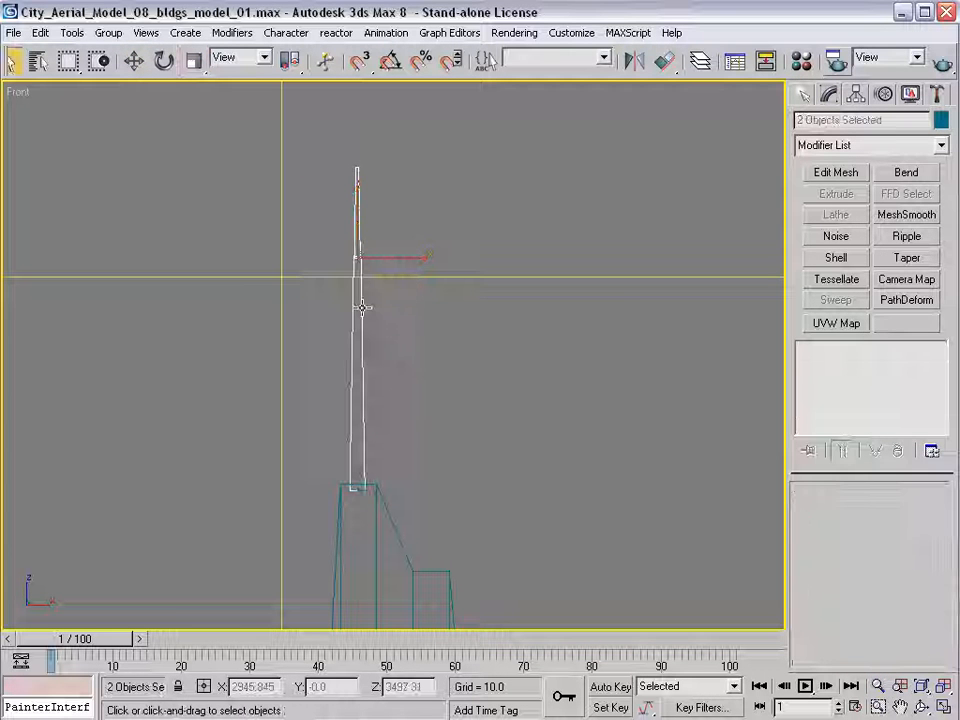
key("ctrl+g")
type("spire_GR_01")
key("Return")
Render an angled view of the towers to check the new spire, and close the render.
key("alt+z")
key("t")
key("z")
key("u")
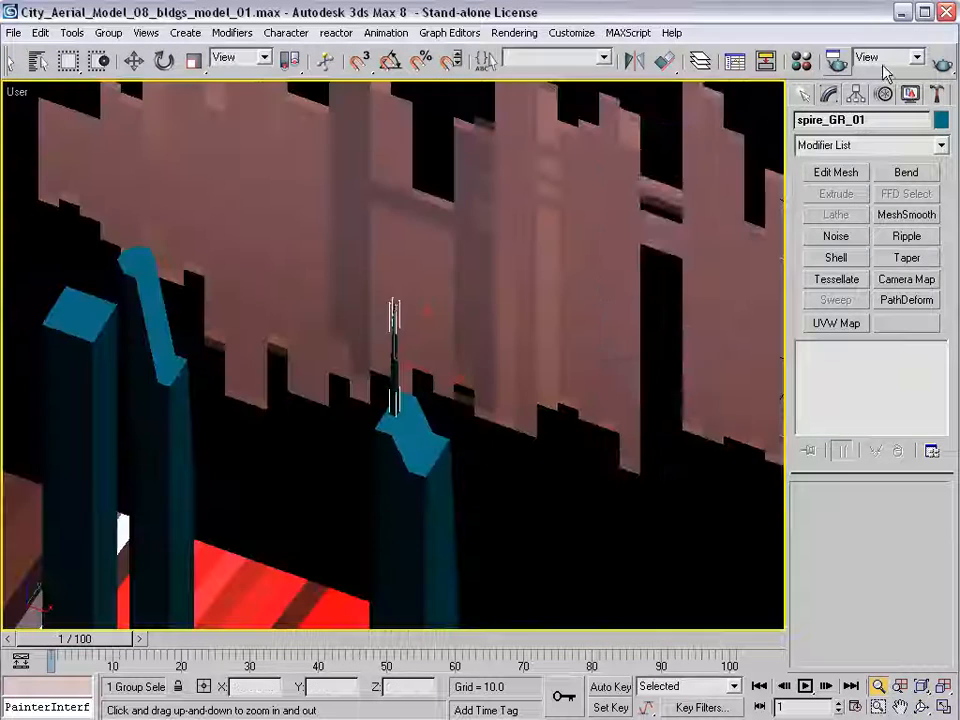
left_click(943, 64)
scroll(621, 253, "up", 1)
left_click(159, 103)
left_click(159, 103)
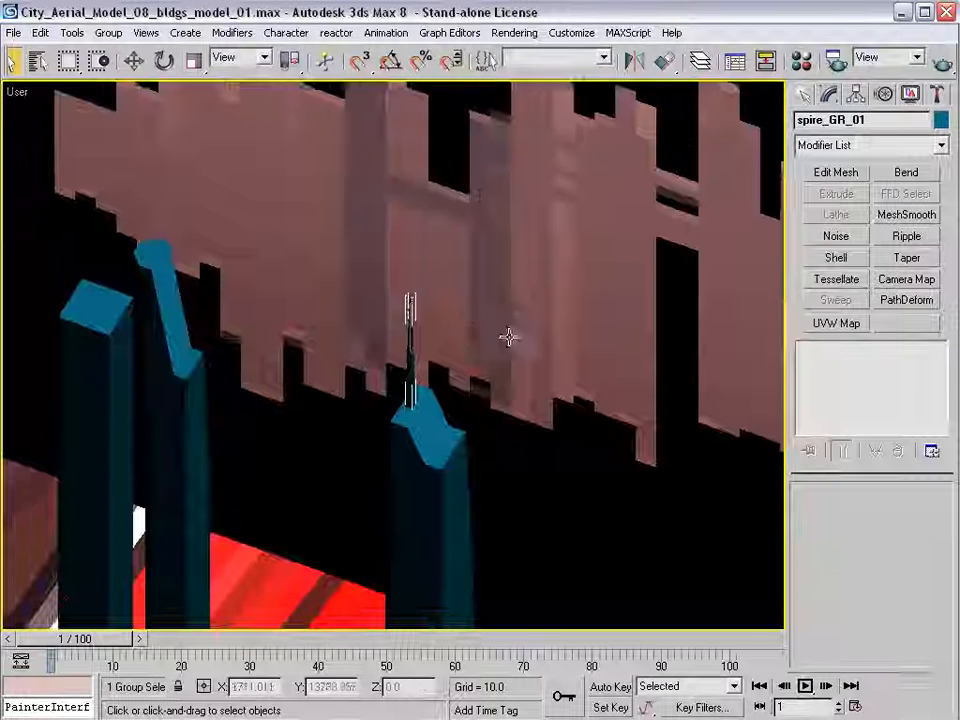
Lower the spire group about 80 units toward the tower roof and scale it down.
key("f")
key("r")
key("r")
left_click_drag(396, 274, 397, 333)
key("w")
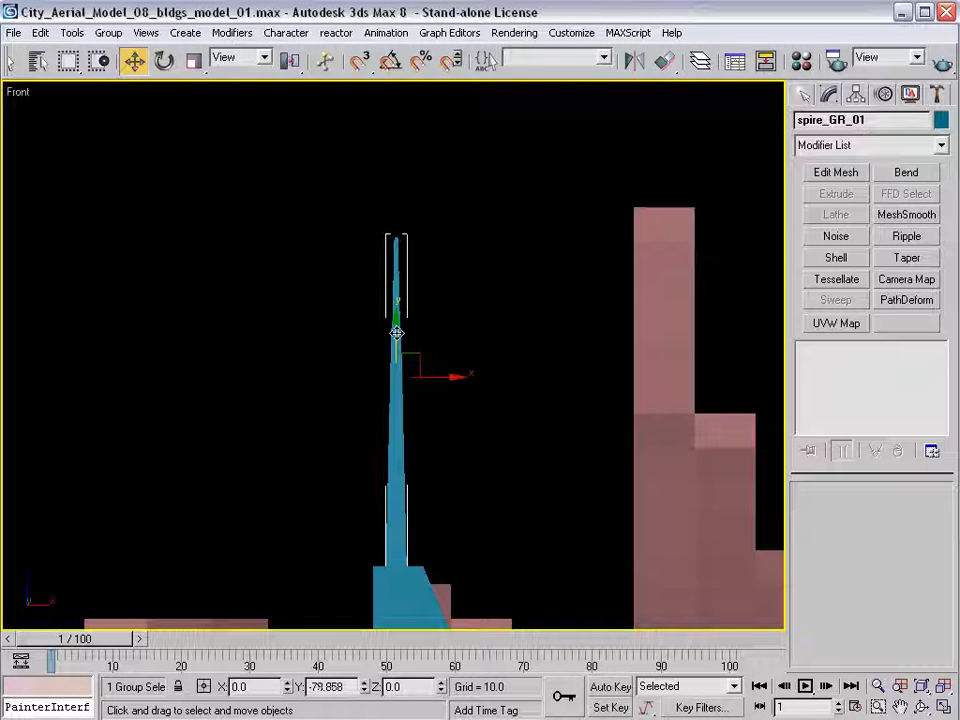
key("r")
mouse_move(447, 381)
left_mouse_down()
mouse_move(431, 289)
mouse_move(448, 394)
mouse_move(436, 393)
left_mouse_up()
key("alt+z")
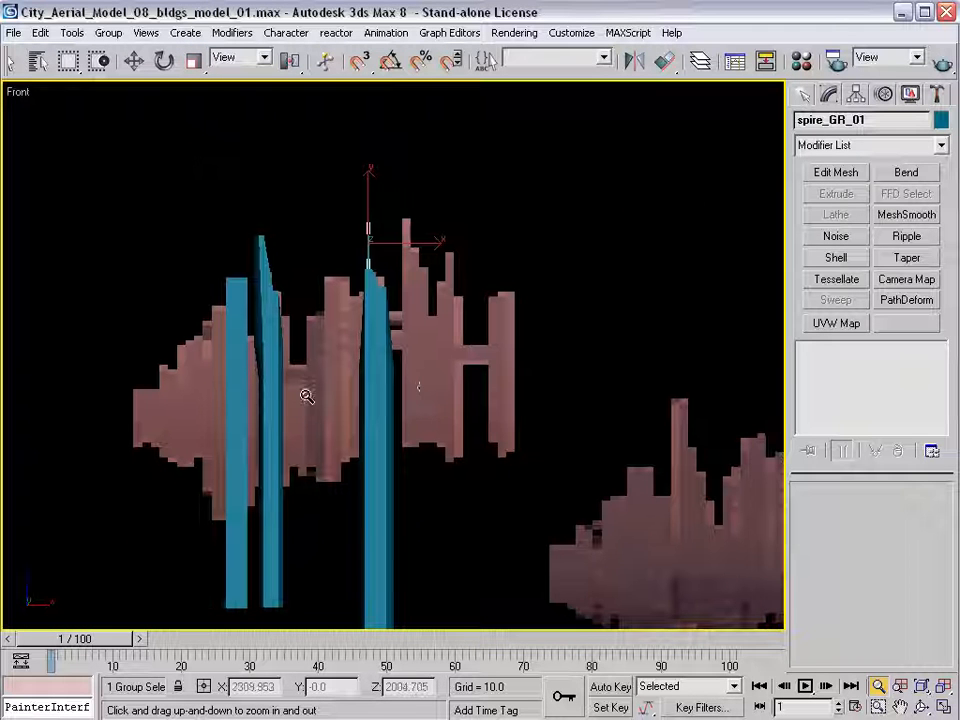
Copy the plain box tower to the right end of the row and raise the copy.
key("q")
left_click(244, 403)
key("w")
mouse_move(282, 600)
left_mouse_down()
mouse_move(522, 563)
mouse_move(504, 563)
left_mouse_up()
key("Return")
left_click_drag(470, 500, 460, 360)
Rotate the copied box 90 degrees about the world Y axis so it lies horizontally.
left_click(165, 62)
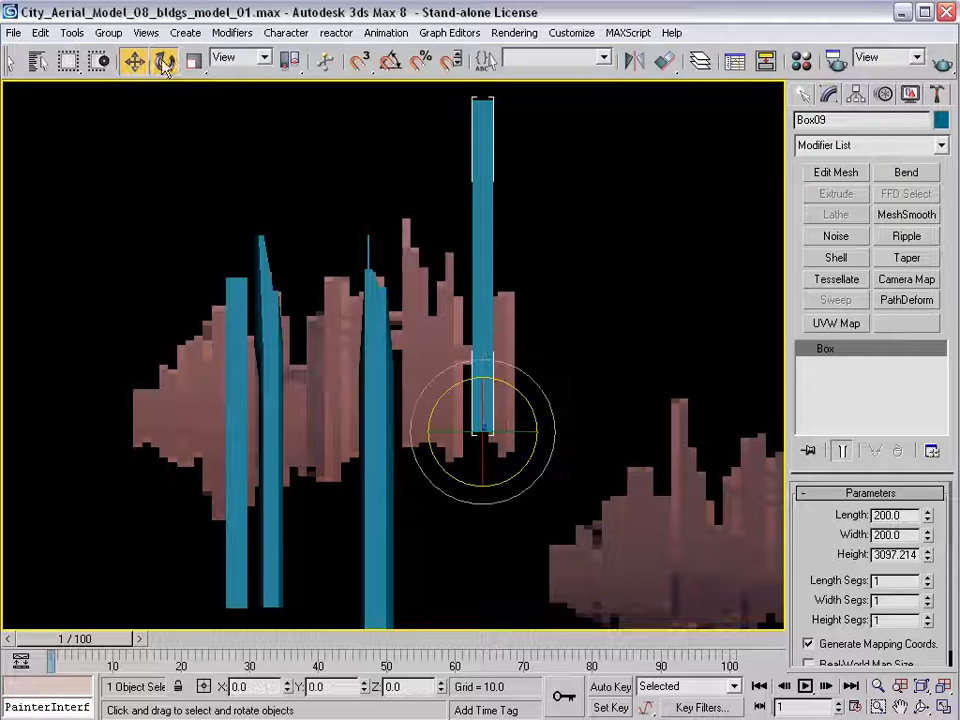
right_click(165, 62)
left_click_drag(493, 418, 547, 148)
double_click(535, 129)
type("90")
key("Return")
Fit the horizontal box over the reference skyline's bridge, with length 112.48, width 120 and height 385.913.
key("w")
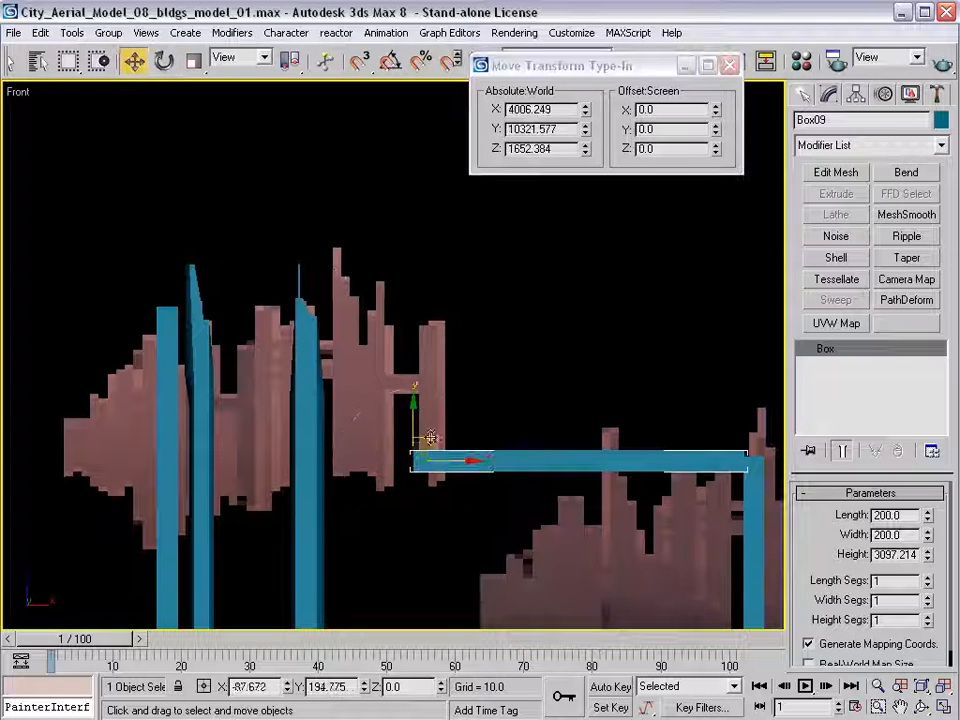
left_click_drag(430, 438, 404, 358)
left_click_drag(927, 557, 920, 645)
key("z")
left_click_drag(231, 345, 213, 358)
left_click_drag(927, 554, 927, 527)
left_click_drag(927, 535, 928, 573)
left_click_drag(927, 515, 927, 521)
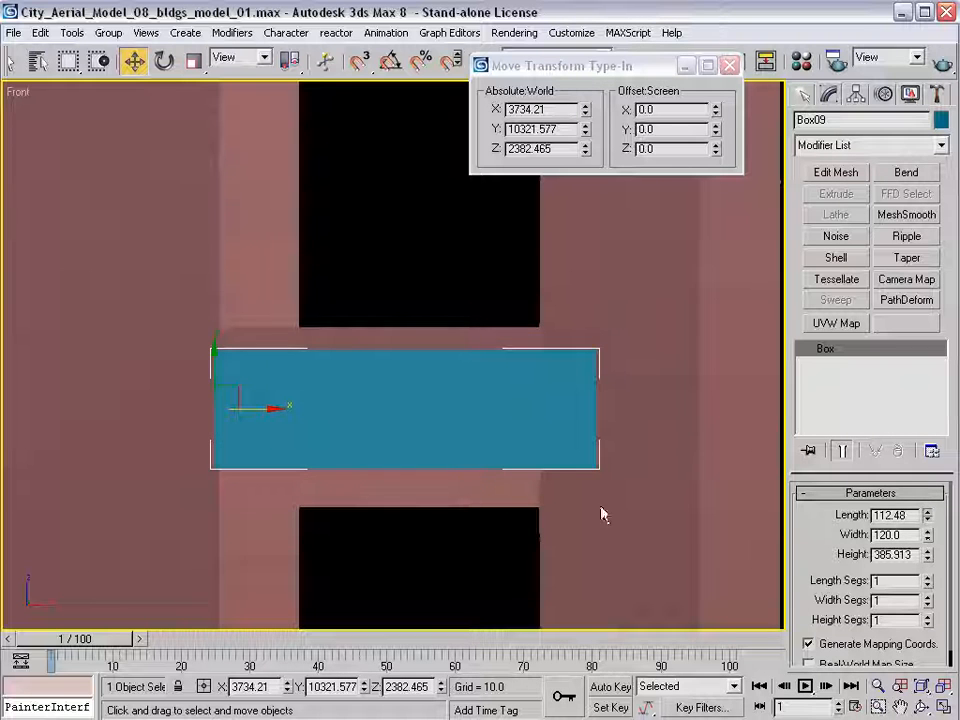
Rename the horizontal connecting box as bridge_01.
key("t")
key("alt+z")
left_click_drag(506, 444, 560, 300)
type("bridge_01")
left_click_drag(460, 330, 419, 408)
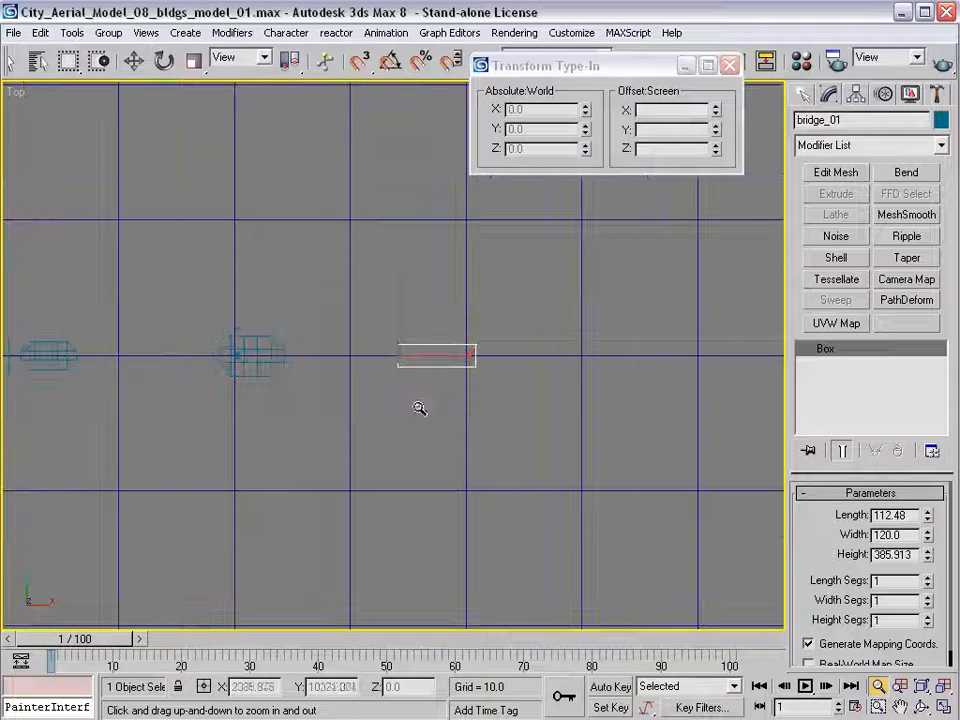
Copy the plain box tower to the left end of the bridge and align it with the reference skyline.
key("w")
left_click(86, 370)
mouse_move(86, 370)
left_mouse_down()
mouse_move(407, 312)
mouse_move(487, 281)
left_mouse_up()
left_click(435, 446)
key("f")
key("alt+z")
left_click_drag(401, 386, 394, 433)
key("F3")
key("w")
left_click_drag(411, 596, 418, 600)
Copy the bridge's left tower upward, scale it down, and set its height to about 774 as a rooftop block.
left_click_drag(387, 505, 387, 180)
left_click(431, 452)
key("alt+z")
mouse_move(407, 300)
left_mouse_down()
mouse_move(418, 190)
mouse_move(390, 328)
left_mouse_up()
right_click(390, 328)
left_click_drag(405, 380, 425, 437)
key("r")
key("w")
left_click_drag(927, 554, 928, 622)
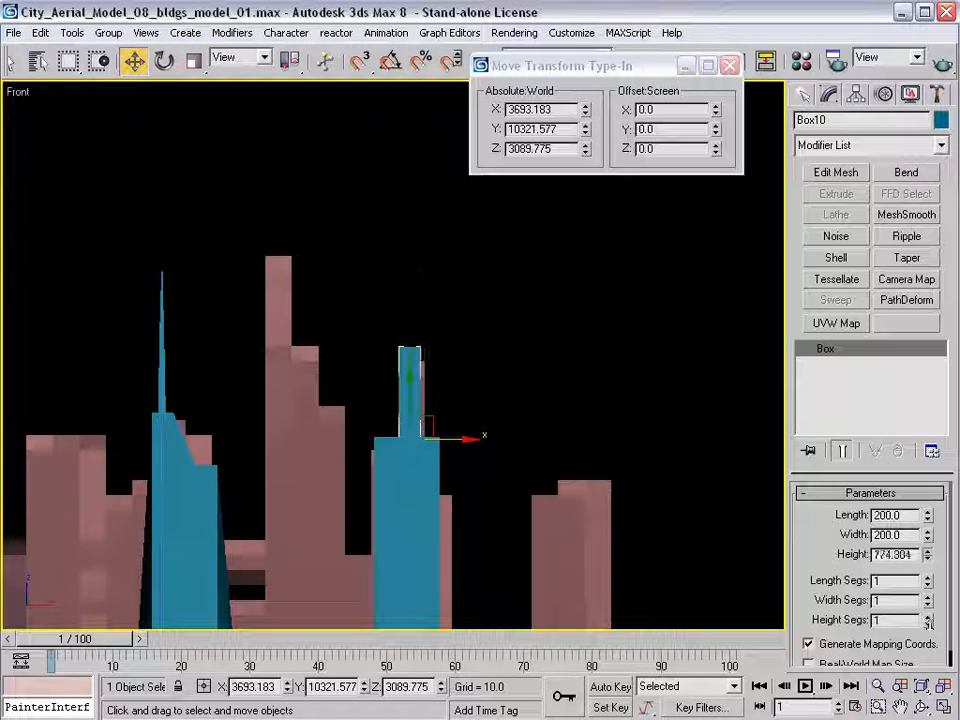
Copy the bridge's left tower slightly to the right and scale the duplicate to about 81% as a lower setback.
scroll(369, 414, "up", 3)
left_click(339, 414)
key("alt+z")
mouse_move(339, 414)
left_mouse_down()
mouse_move(317, 371)
mouse_move(328, 490)
mouse_move(279, 396)
left_mouse_up()
key("w")
mouse_move(336, 580)
left_mouse_down()
mouse_move(347, 582)
mouse_move(309, 600)
left_mouse_up()
left_click(420, 446)
key("r")
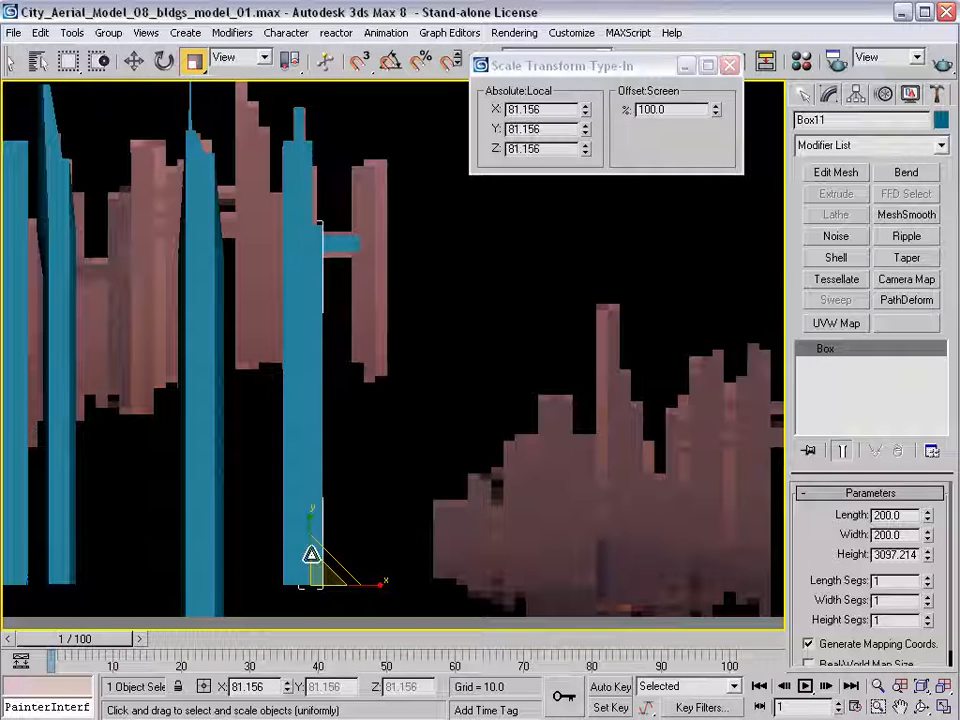
Copy the scaled-down tower to the right end of the bridge and adjust its scale.
key("w")
mouse_move(354, 581)
left_mouse_down()
mouse_move(343, 581)
mouse_move(418, 583)
mouse_move(392, 565)
mouse_move(397, 574)
left_mouse_up()
left_click(418, 446)
left_click(418, 446)
key("r")
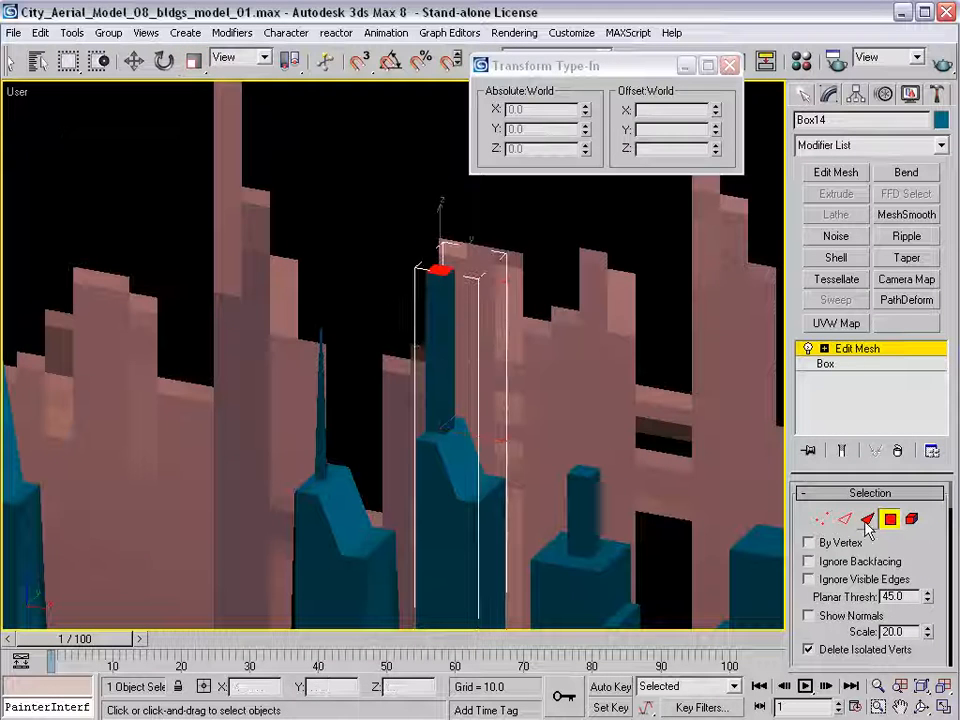
Lower the top vertices of the tall stepped tower to match the reference building's highest roof.
left_click(889, 520)
key("f")
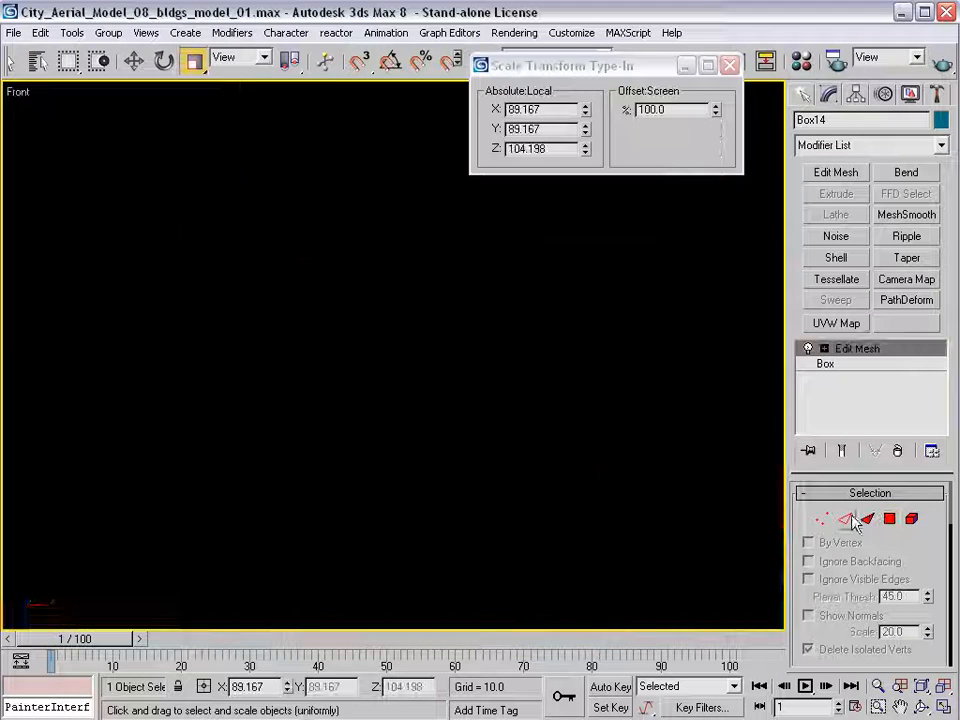
key("alt+z")
left_click_drag(482, 355, 480, 240)
left_click_drag(465, 419, 465, 395)
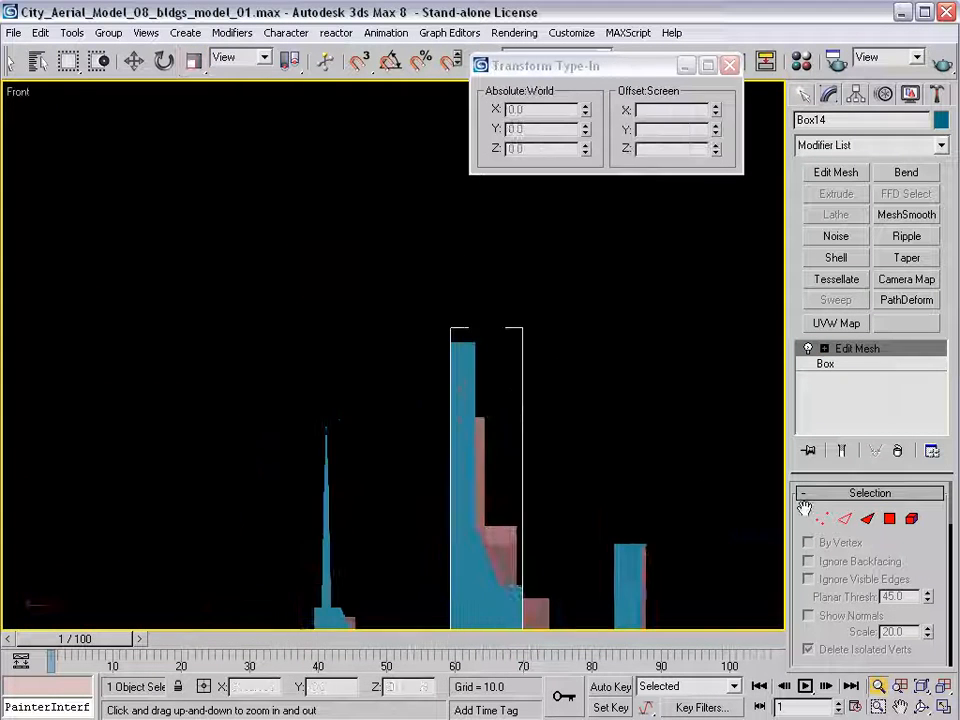
key("1")
key("w")
left_click_drag(473, 304, 433, 277)
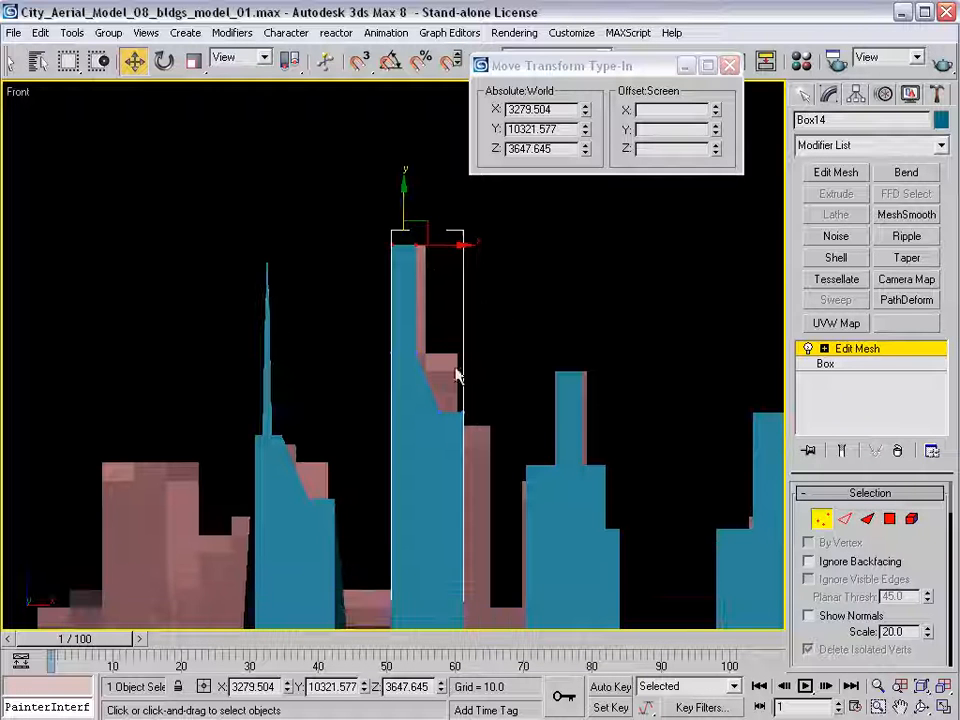
Move the right-side vertices of the tall stepped tower about 59 units outward and finish vertex editing.
mouse_move(431, 394)
left_mouse_down()
mouse_move(470, 434)
mouse_move(370, 296)
mouse_move(361, 374)
left_mouse_up()
key("F3")
key("t")
key("z")
key("q")
left_click_drag(461, 200, 350, 519)
key("f")
scroll(350, 527, "down", 6)
key("F3")
key("w")
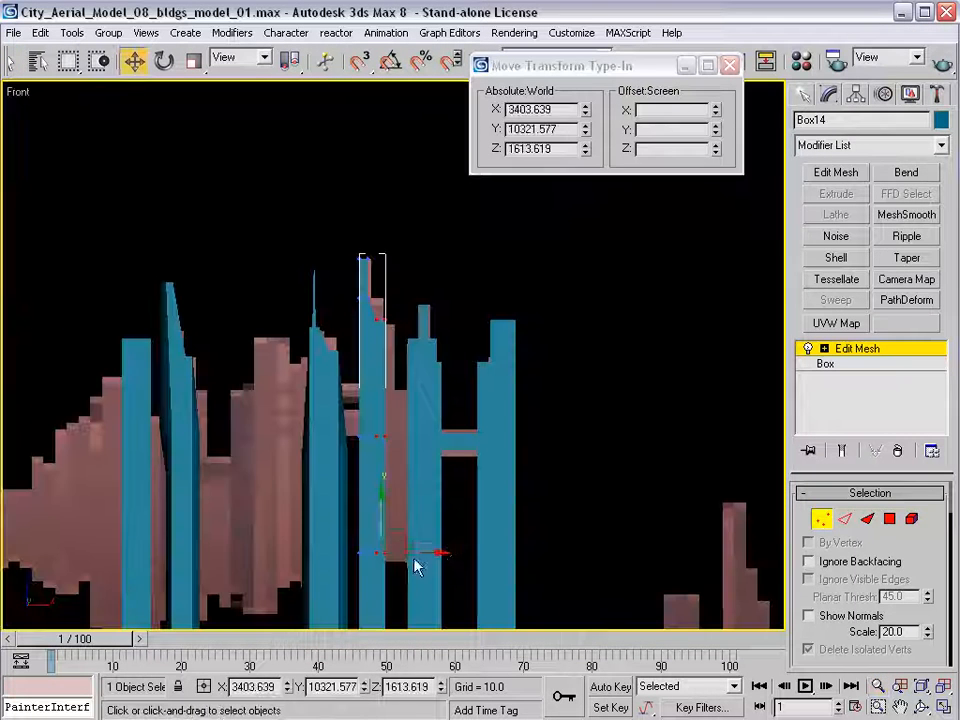
left_click_drag(419, 551, 427, 549)
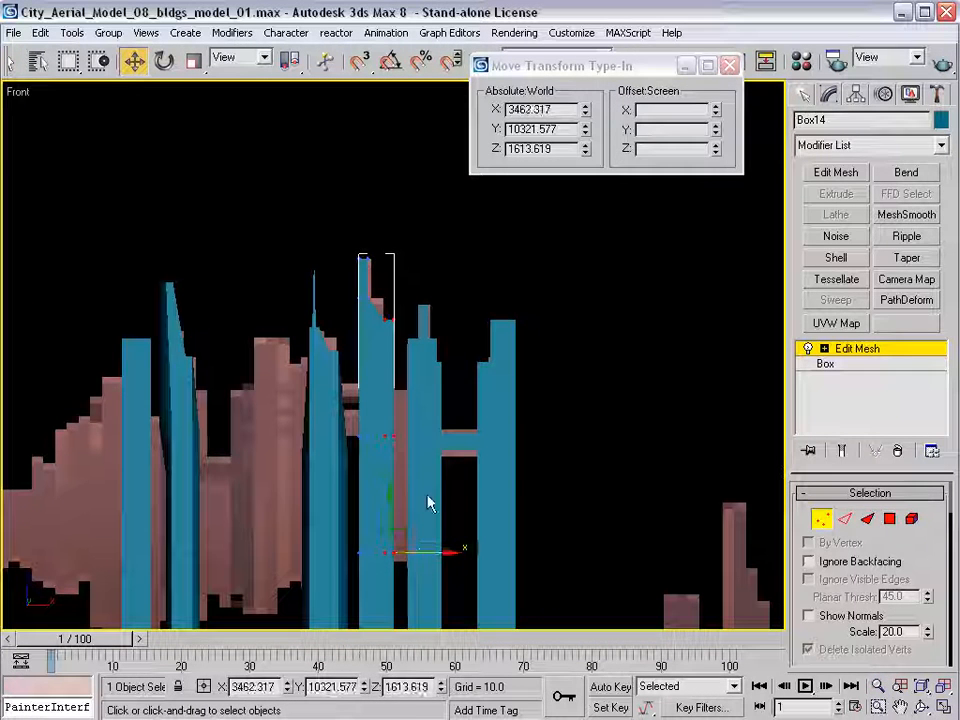
left_click(816, 518)
Copy the plain leftmost tower to a spot behind the tall stepped tower.
left_click_drag(531, 439, 535, 388)
key("t")
key("z")
mouse_move(409, 367)
left_mouse_down()
mouse_move(349, 422)
mouse_move(375, 506)
left_mouse_up()
key("F3")
key("q")
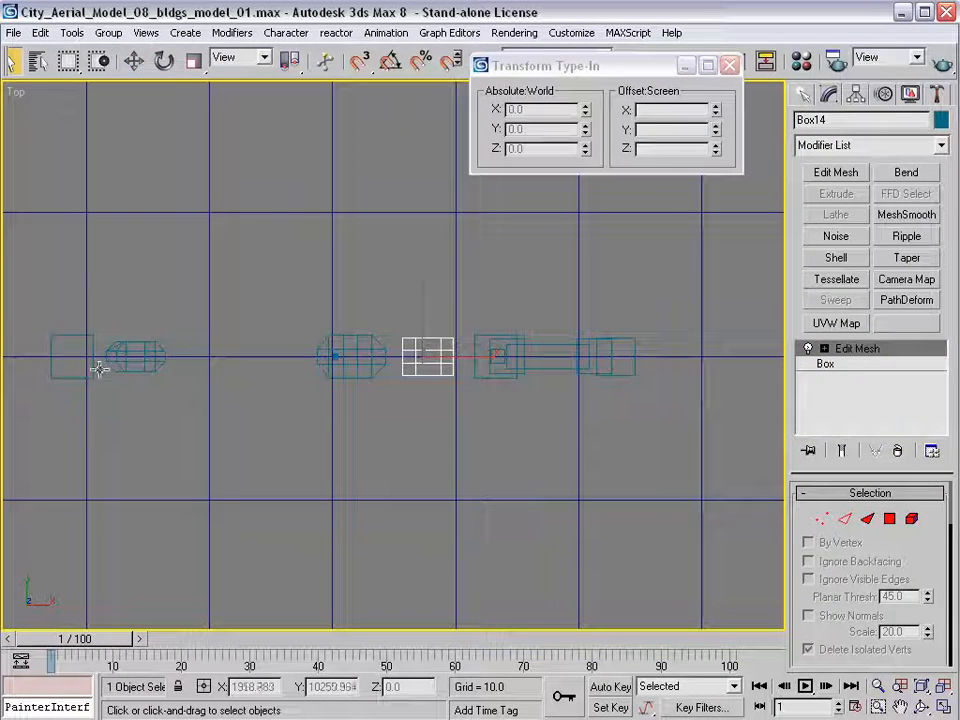
left_click(94, 367)
key("w")
left_click_drag(90, 347, 486, 280)
left_click(424, 445)
key("f")
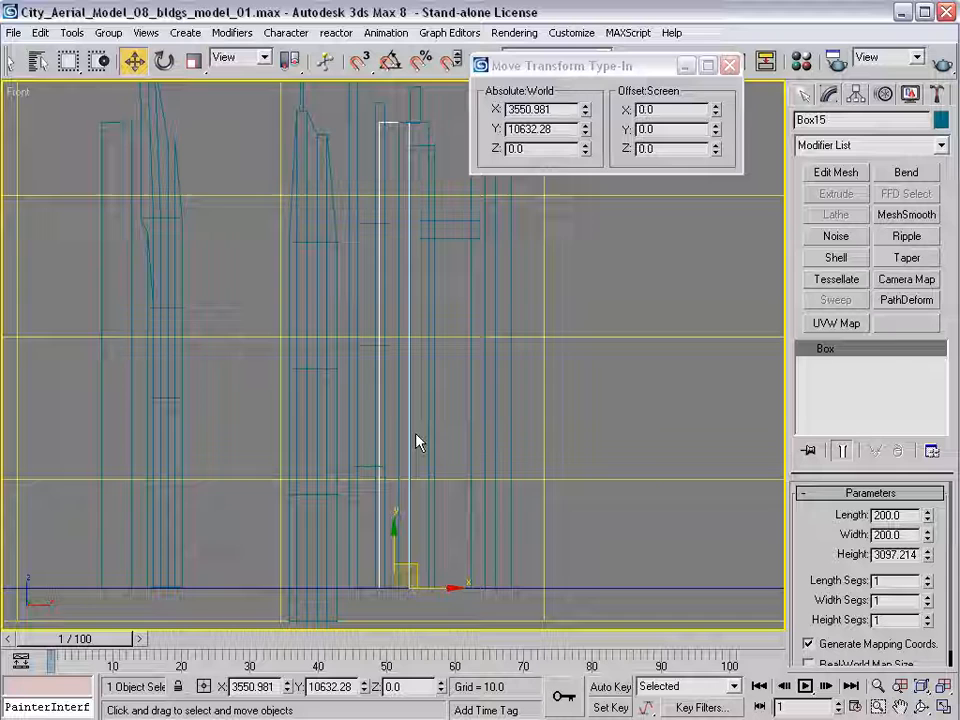
Set the copied tower's height to about 2757 and render the camera view.
key("F3")
key("alt+z")
mouse_move(927, 554)
left_mouse_down()
mouse_move(926, 580)
mouse_move(926, 563)
left_mouse_up()
scroll(467, 379, "down", 6)
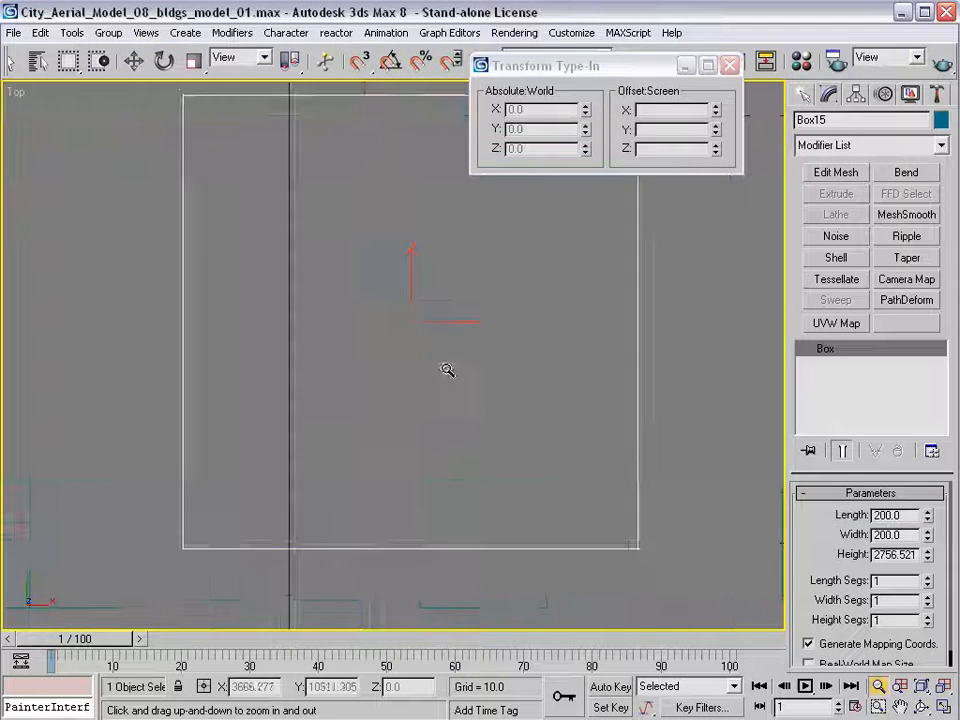
left_click(941, 63)
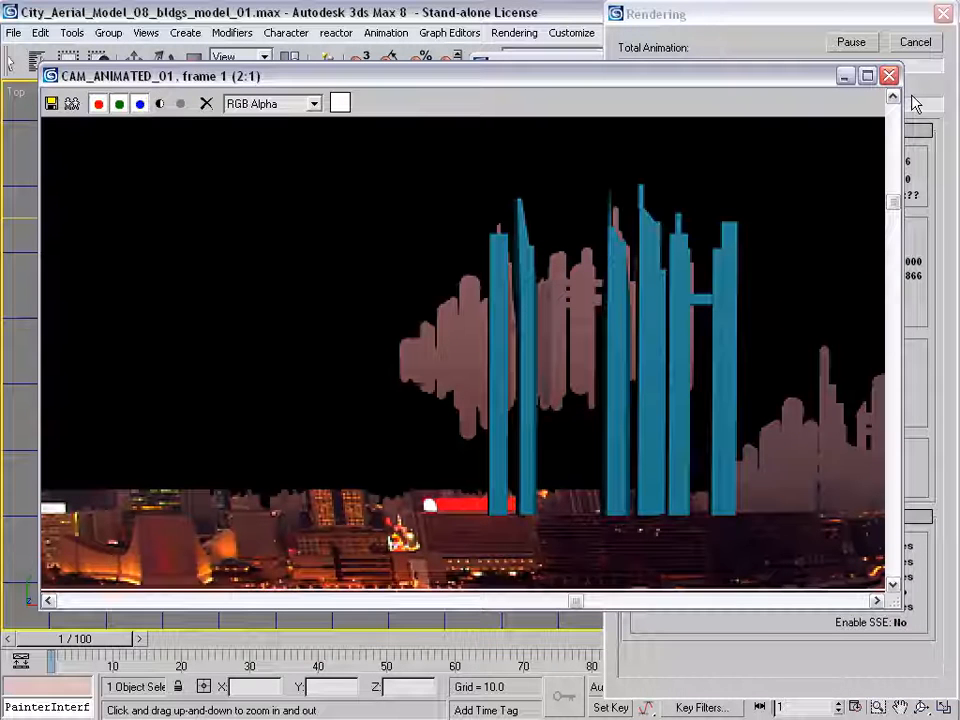
left_click(846, 78)
Select all the towers in the top view, move them farther back from the camera, and render the camera view.
left_click_drag(521, 418, 581, 470)
key("q")
left_click_drag(714, 388, 92, 341)
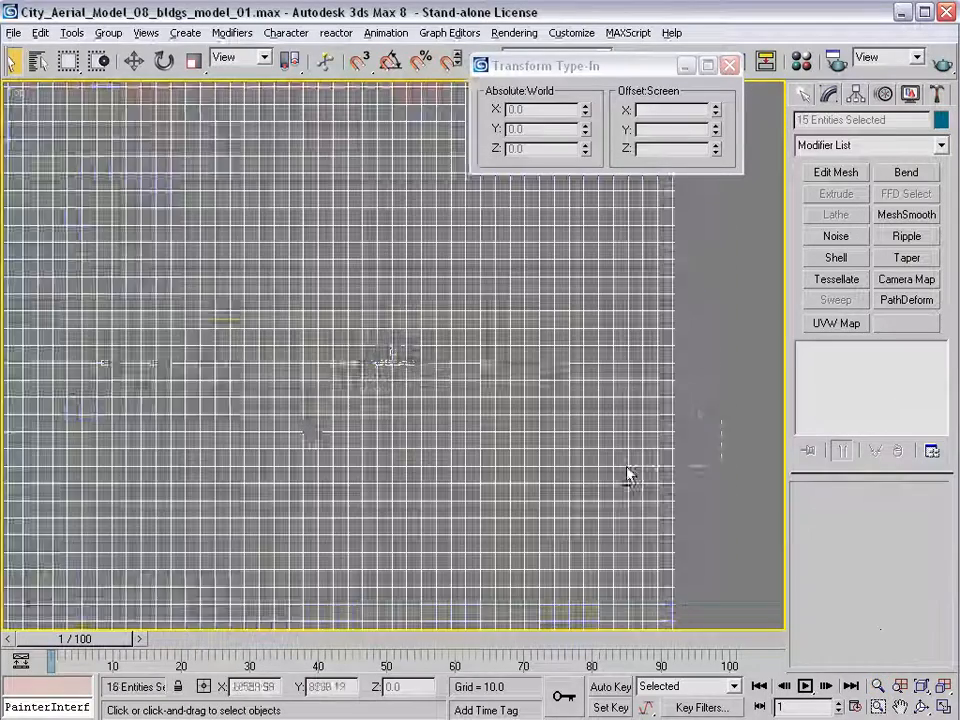
key("w")
left_click_drag(361, 314, 361, 289)
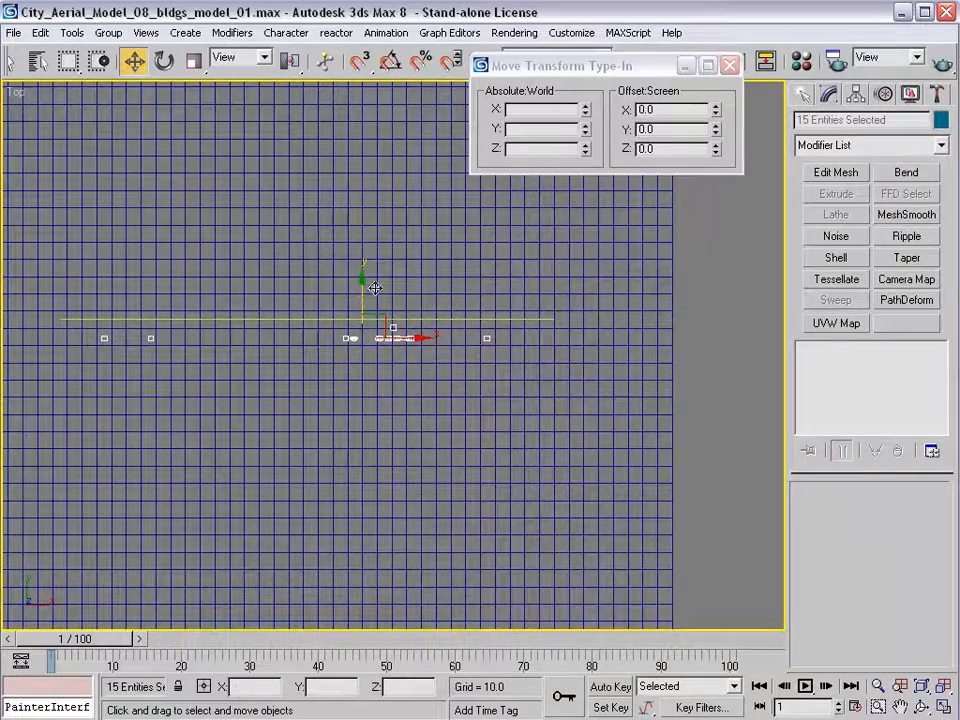
left_click(942, 64)
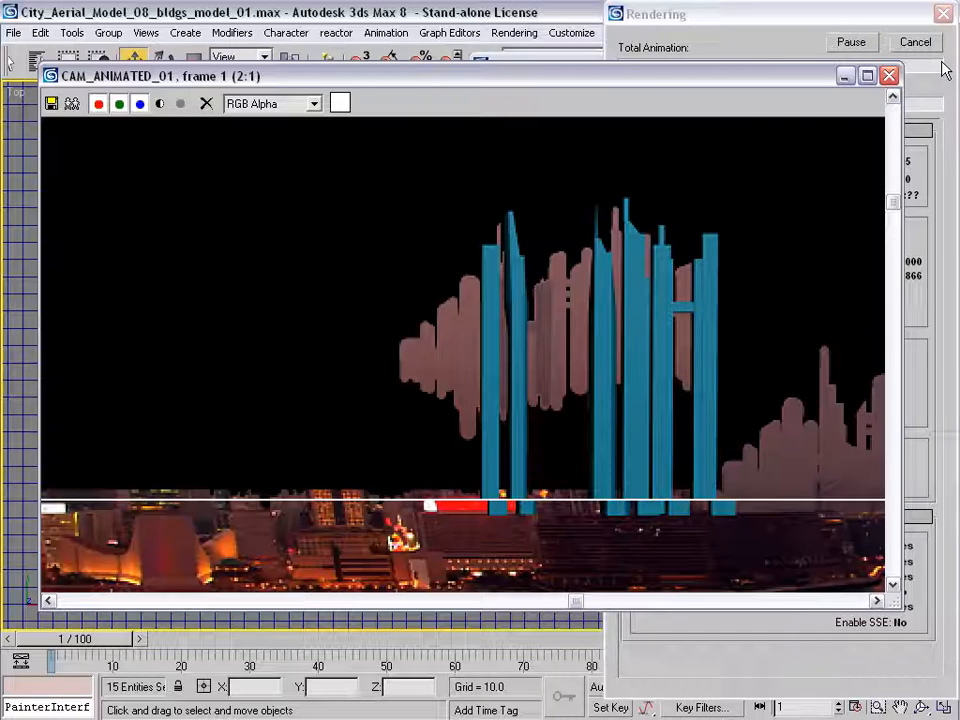
left_click(845, 84)
Scale the uppermost tier of the new stepped tower to about 64% and copy it upward as another tier.
key("f")
key("alt+z")
mouse_move(373, 386)
left_mouse_down()
mouse_move(517, 312)
mouse_move(429, 418)
mouse_move(443, 349)
left_mouse_up()
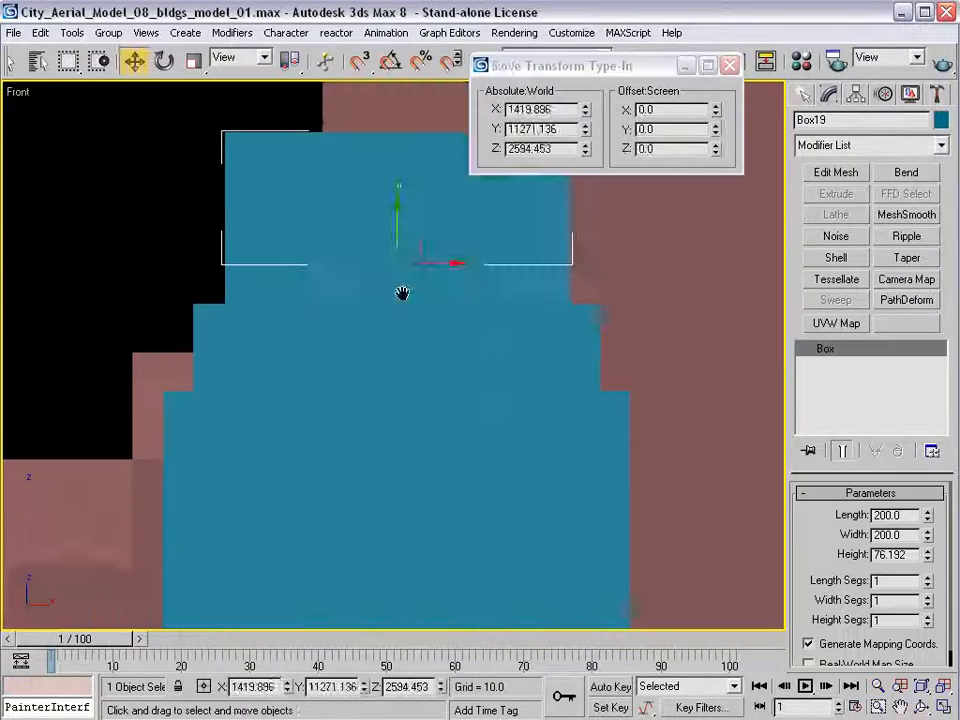
key("r")
left_click_drag(418, 364, 401, 369)
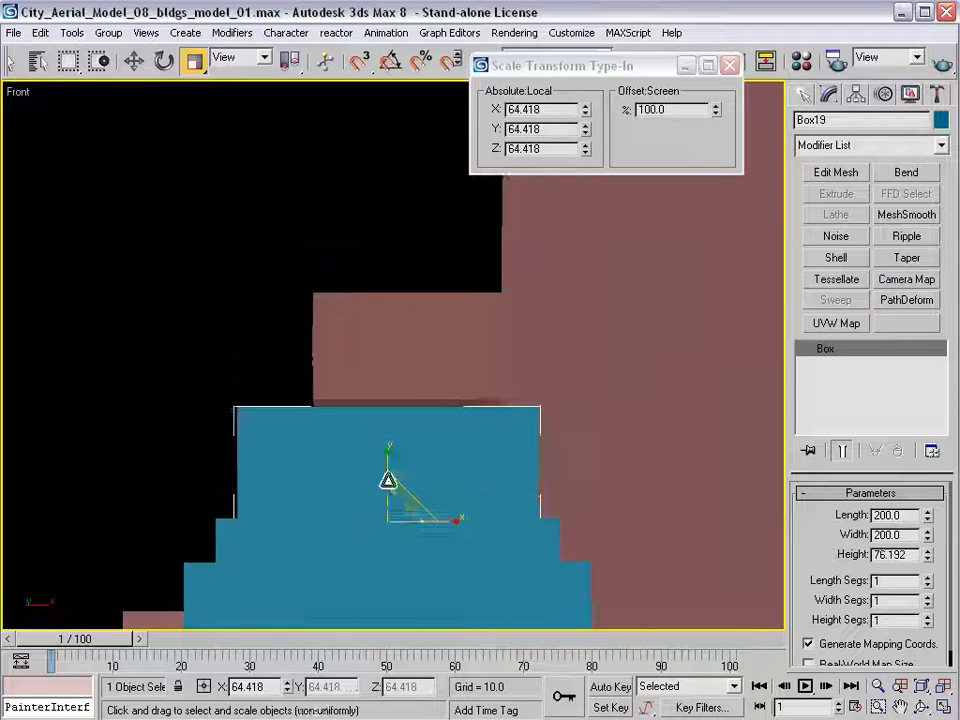
key("w")
mouse_move(390, 485)
left_mouse_down()
mouse_move(390, 355)
mouse_move(390, 467)
mouse_move(403, 497)
mouse_move(405, 481)
left_mouse_up()
left_click(416, 446)
key("r")
Group the five boxes of the stepped tower as tower_gr and render the camera view.
key("alt+z")
key("t")
scroll(390, 460, "down", 5)
right_click(371, 439)
left_click_drag(600, 110, 201, 534)
key("ctrl+g")
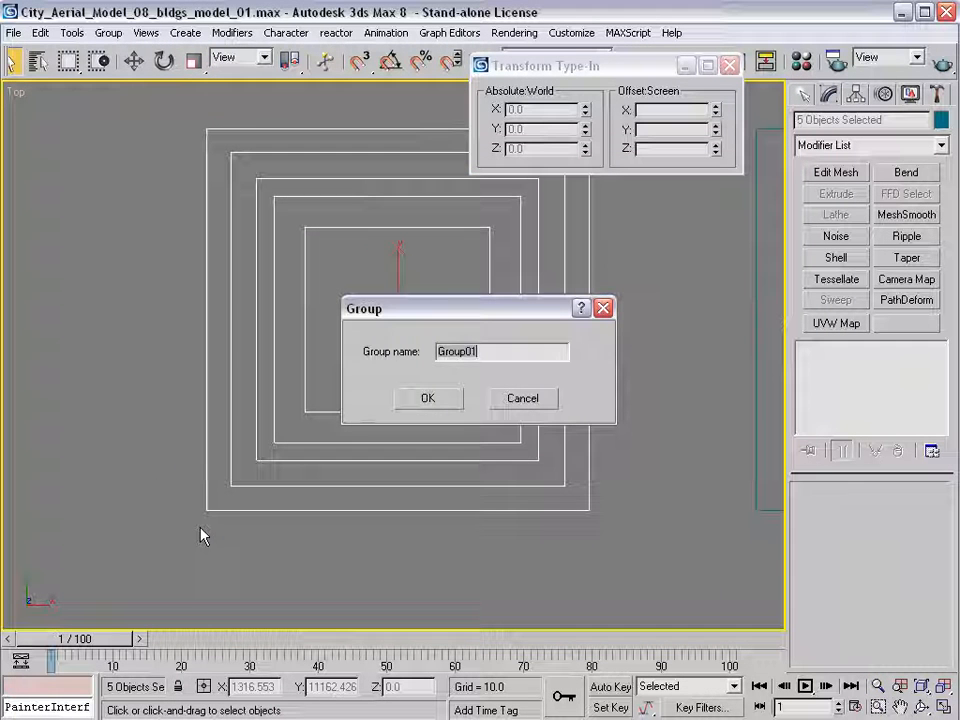
type("tower_gr")
key("Return")
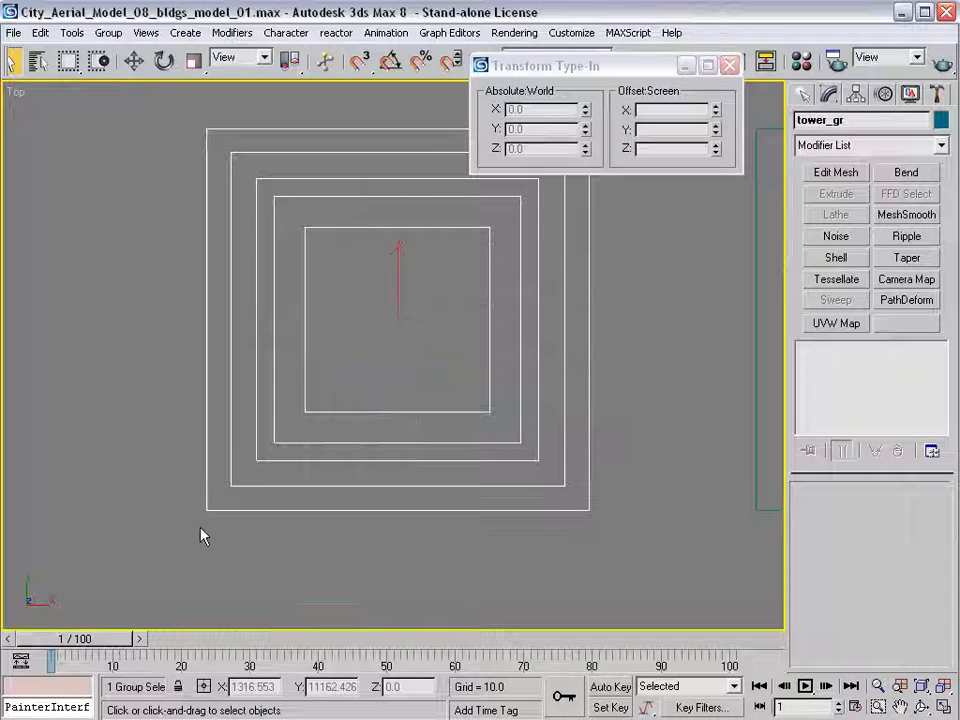
key("f")
key("alt+z")
left_click(942, 64)
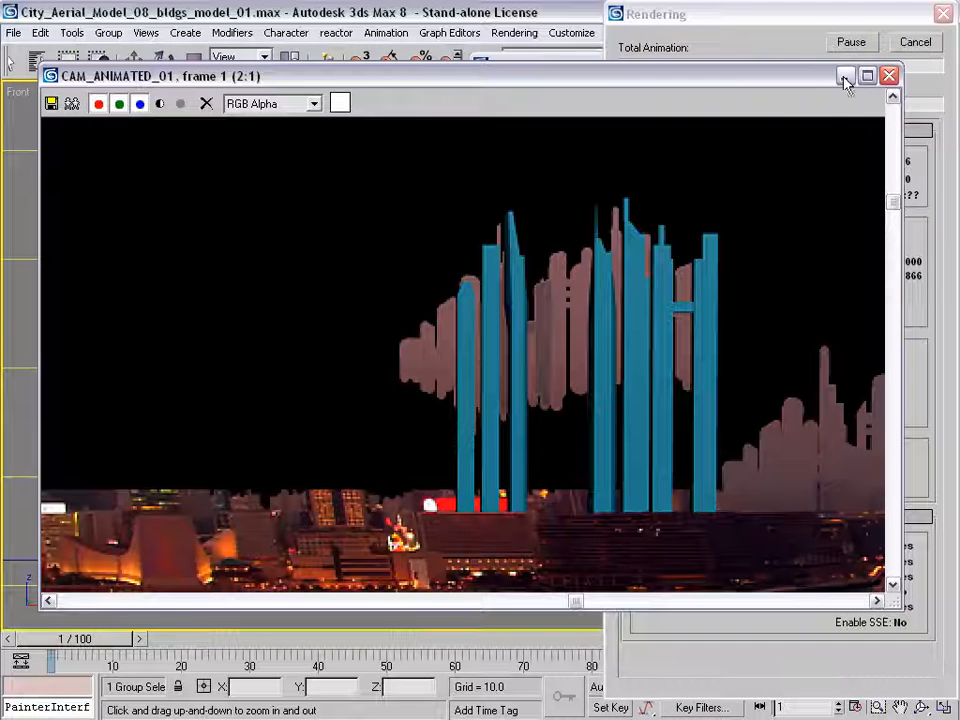
left_click(845, 77)
Reposition tower_gr, scale it to about 133% in X and 106% in the other axes, and check the render.
key("w")
left_click_drag(432, 311, 412, 298)
key("r")
left_click_drag(440, 309, 468, 306)
key("ctrl+i")
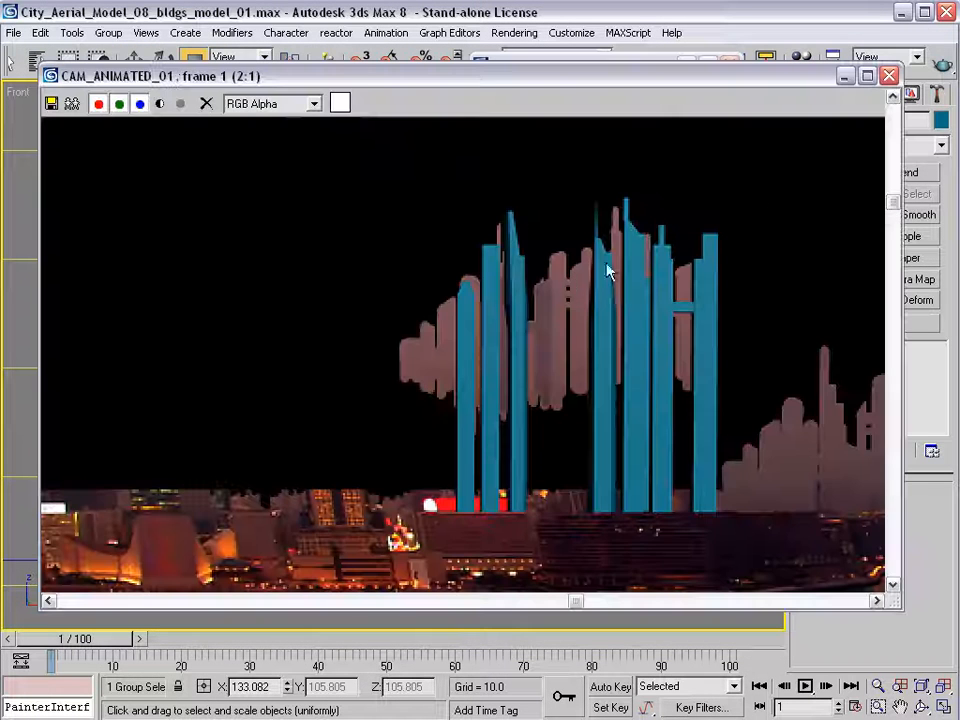
left_click(845, 77)
key("w")
key("F3")
mouse_move(399, 296)
left_mouse_down()
mouse_move(386, 302)
mouse_move(381, 342)
mouse_move(354, 385)
left_mouse_up()
left_click(531, 443)
key("F3")
left_click(433, 354)
key("F3")
left_click(457, 497)
mouse_move(457, 497)
left_mouse_down()
mouse_move(403, 545)
mouse_move(400, 520)
left_mouse_up()
key("Escape")
Copy the plain tower to the left of the stepped group and set the copy's height to about 2478.
left_click(468, 557)
left_click(428, 560)
left_click_drag(440, 561, 380, 561)
key("Return")
mouse_move(927, 556)
left_mouse_down()
mouse_move(927, 548)
mouse_move(925, 578)
left_mouse_up()
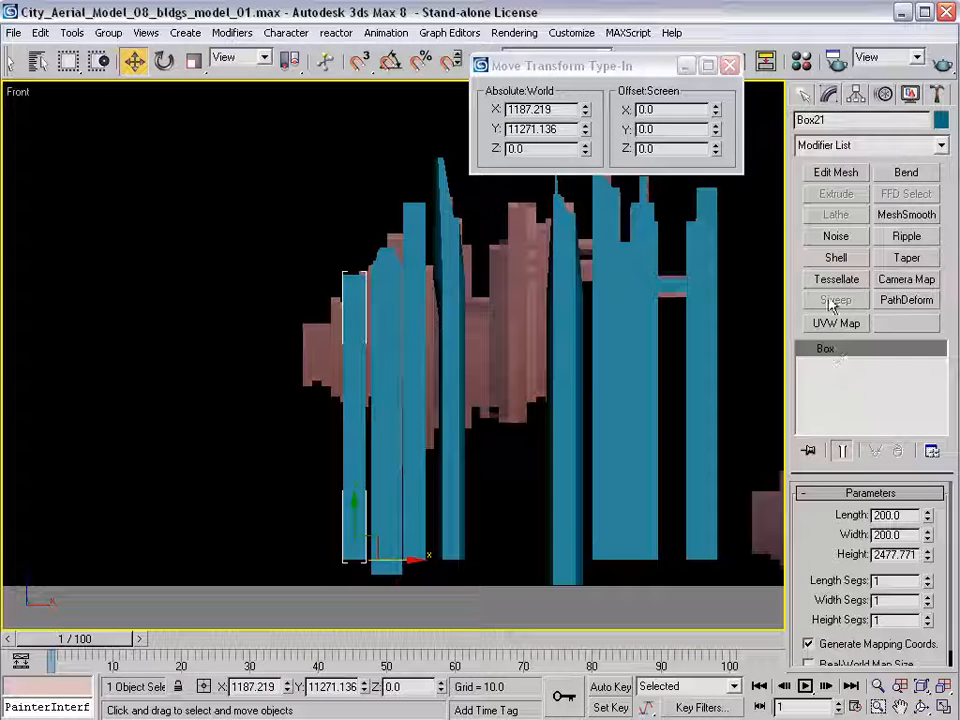
Set the copy's length, width and height segments to 3, 3 and 4 and add an Edit Mesh modifier.
type("3")
key("Tab")
type("3")
key("Tab")
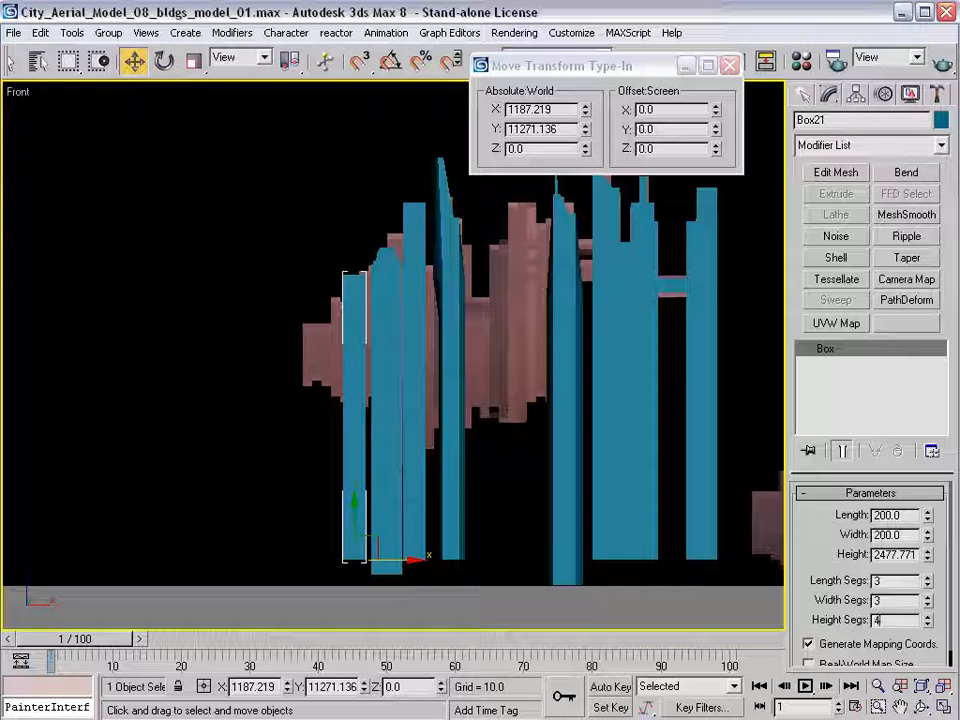
left_click(836, 172)
Lower the upper-left vertices of the new tower into a curved sloping roof and finish vertex editing.
key("1")
key("alt+z")
left_click_drag(424, 300, 316, 491)
right_click(390, 450)
left_click_drag(311, 540, 312, 548)
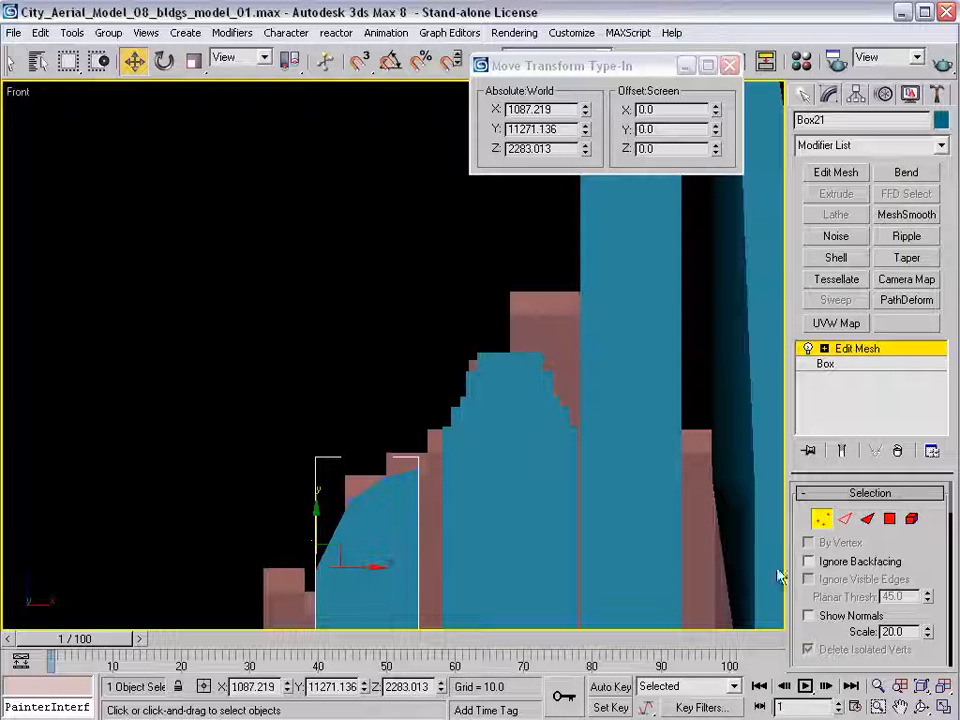
key("ctrl+b")
left_click_drag(538, 505, 530, 368)
key("alt+z")
mouse_move(429, 396)
left_mouse_down()
mouse_move(583, 461)
mouse_move(463, 475)
mouse_move(450, 461)
left_mouse_up()
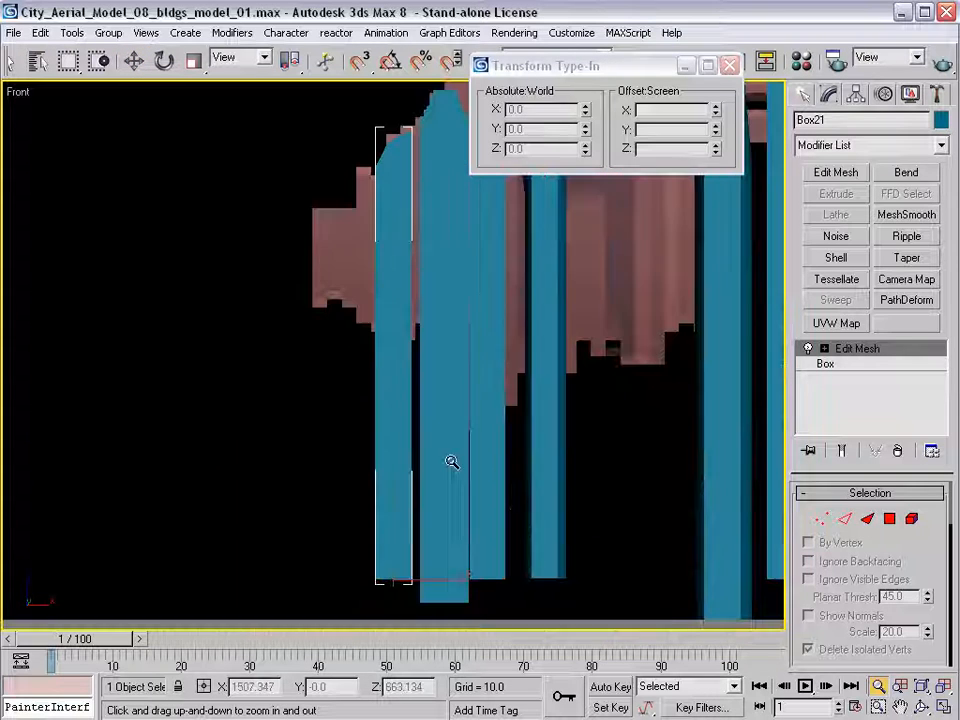
Copy the sloped-roof tower to the left, delete the copy's Edit Mesh modifier, and set its height to about 2044.
key("w")
left_click_drag(439, 578, 380, 578)
left_click(427, 448)
left_click(897, 451)
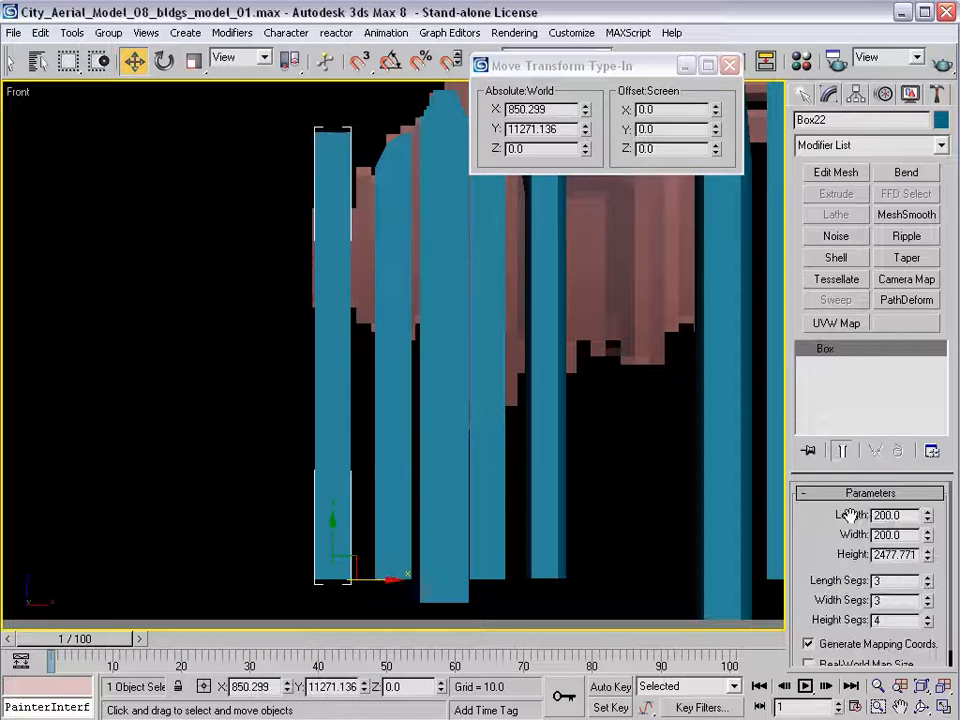
mouse_move(927, 556)
left_mouse_down()
mouse_move(927, 578)
mouse_move(932, 569)
left_mouse_up()
Copy the short plain tower to the right and move the copy back to about Y 11524 in the top view.
left_click_drag(390, 578, 426, 578)
left_click(422, 446)
key("t")
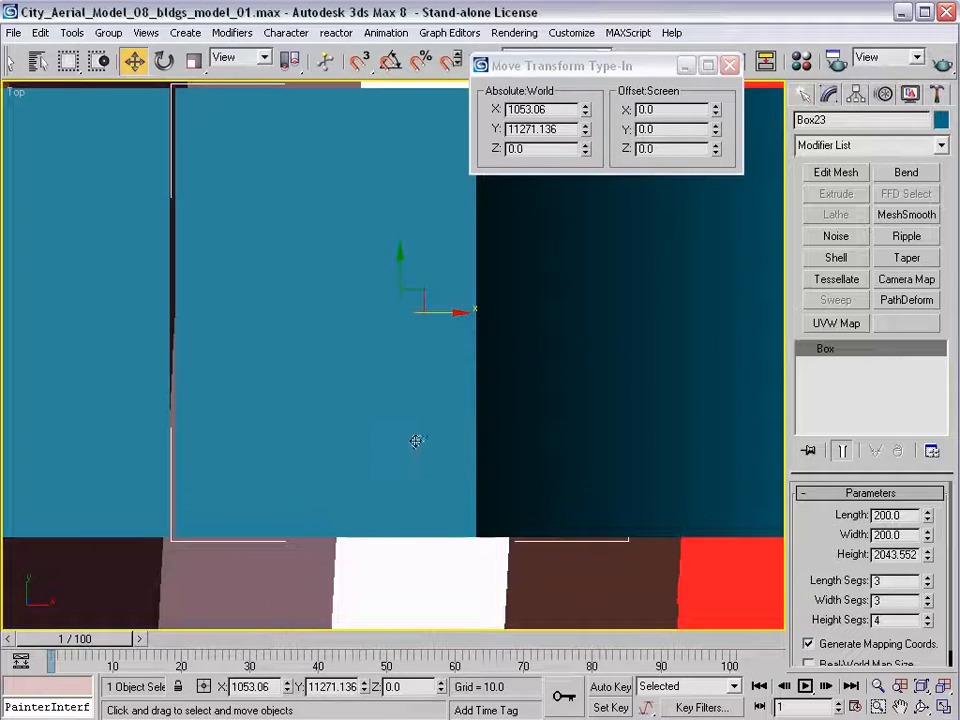
scroll(405, 380, "down", 8)
key("F3")
scroll(352, 440, "down", 2)
left_click_drag(364, 396, 364, 240)
Set the rear copy's width to 104.
key("f")
scroll(368, 484, "up", 3)
key("F3")
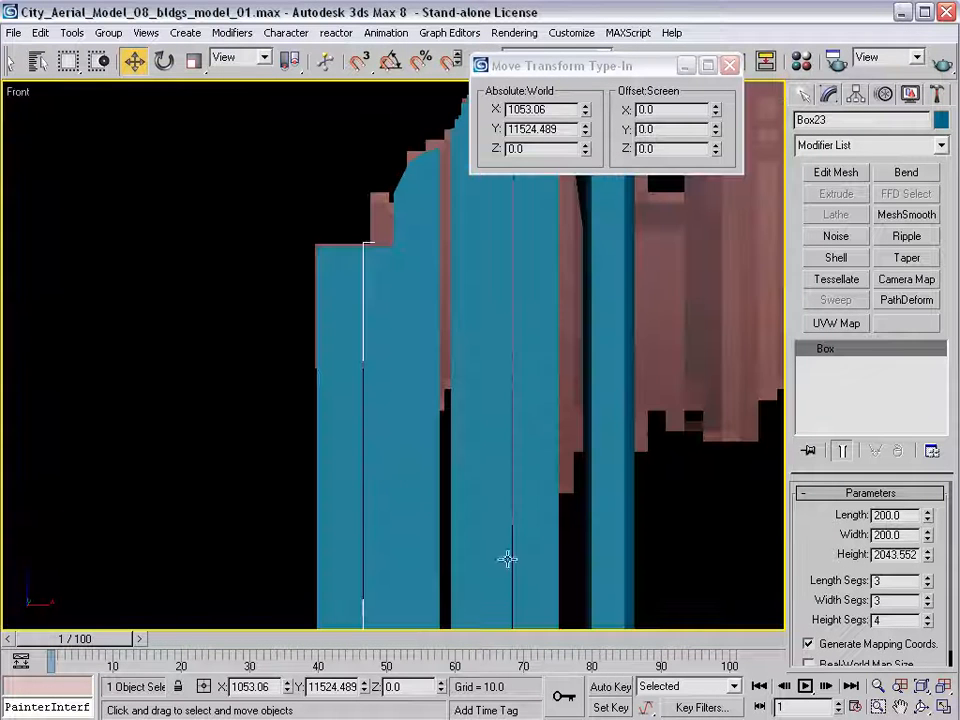
left_click_drag(927, 534, 927, 560)
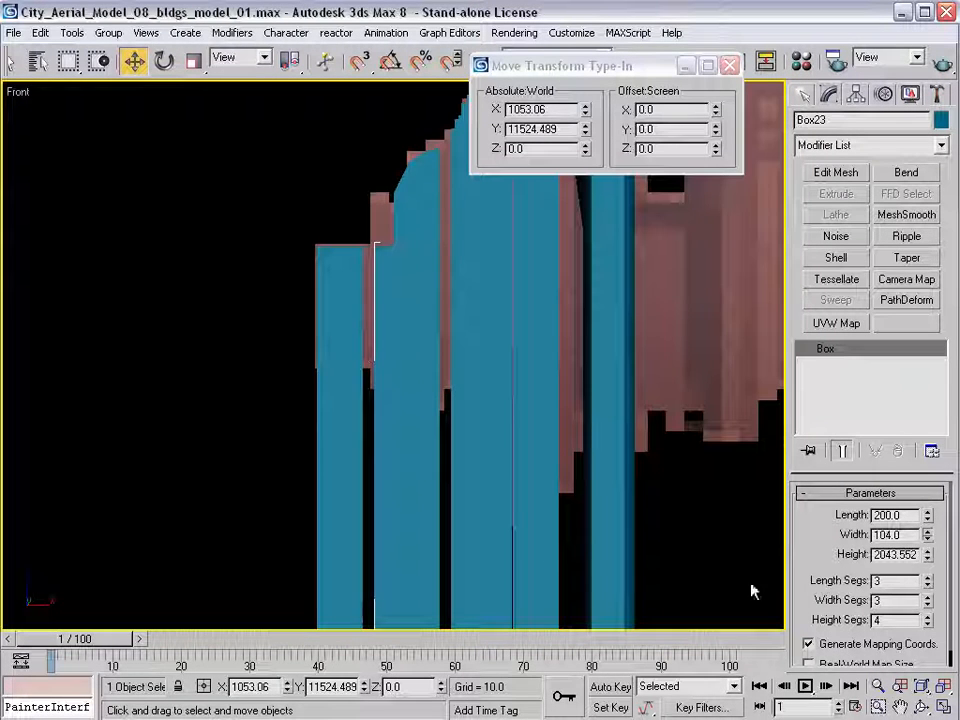
Copy the short bridge beside the spired tower straight down to form a second bridge.
key("alt+z")
left_click_drag(750, 589, 469, 497)
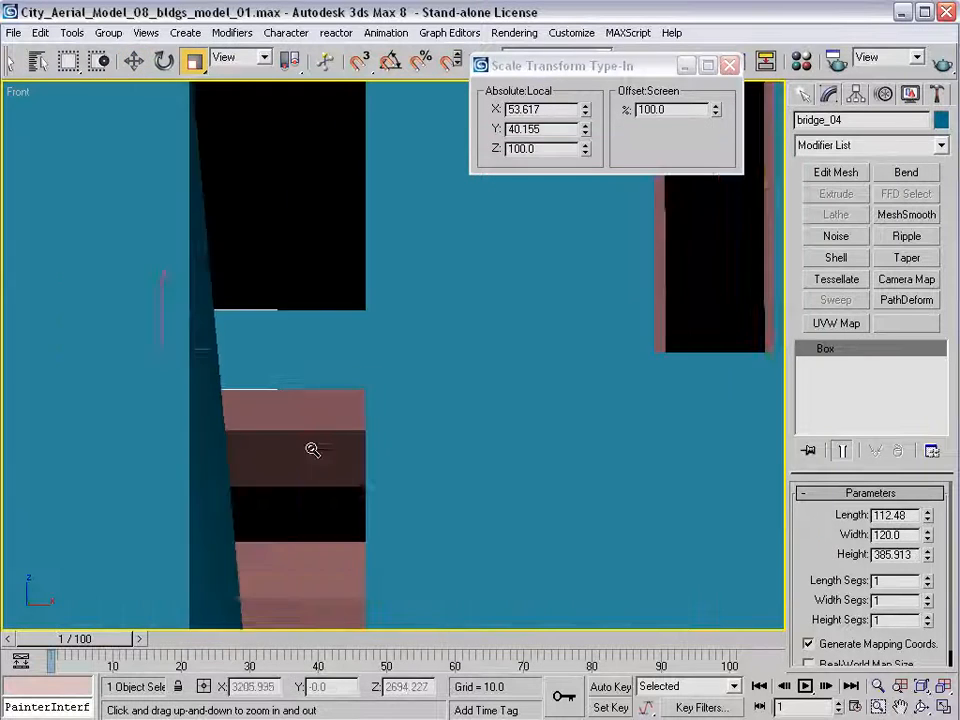
left_click_drag(311, 450, 321, 264)
key("w")
left_click_drag(307, 161, 317, 368)
left_click(435, 446)
Copy a plain tower from the left end of the row into the gap between the two spired towers.
key("alt+z")
scroll(445, 500, "down", 5)
scroll(474, 436, "down", 2)
key("F3")
right_click(236, 497)
left_click(240, 488)
key("w")
left_click_drag(218, 578, 427, 577, "shift")
left_click(420, 443)
Set the copied gap tower's height to about 3106 and its width to 250.
key("F3")
left_click_drag(927, 554, 930, 506)
left_click_drag(927, 534, 927, 518)
Copy the gap tower slightly left as a lower, scaled-down setback and duplicate that setback farther left.
mouse_move(422, 580)
left_mouse_down("shift")
mouse_move(376, 588)
mouse_move(377, 577)
mouse_move(364, 580)
left_mouse_up("shift")
left_click(420, 446)
key("r")
key("w")
left_click(421, 448)
Move the newest copy back to about Y 11524, behind the left spired tower.
key("t")
key("F3")
left_click_drag(414, 447, 398, 492, "ctrl+alt")
left_click_drag(397, 321, 396, 144)
key("f")
scroll(377, 510, "down", 2)
key("F3")
scroll(356, 411, "up", 2)
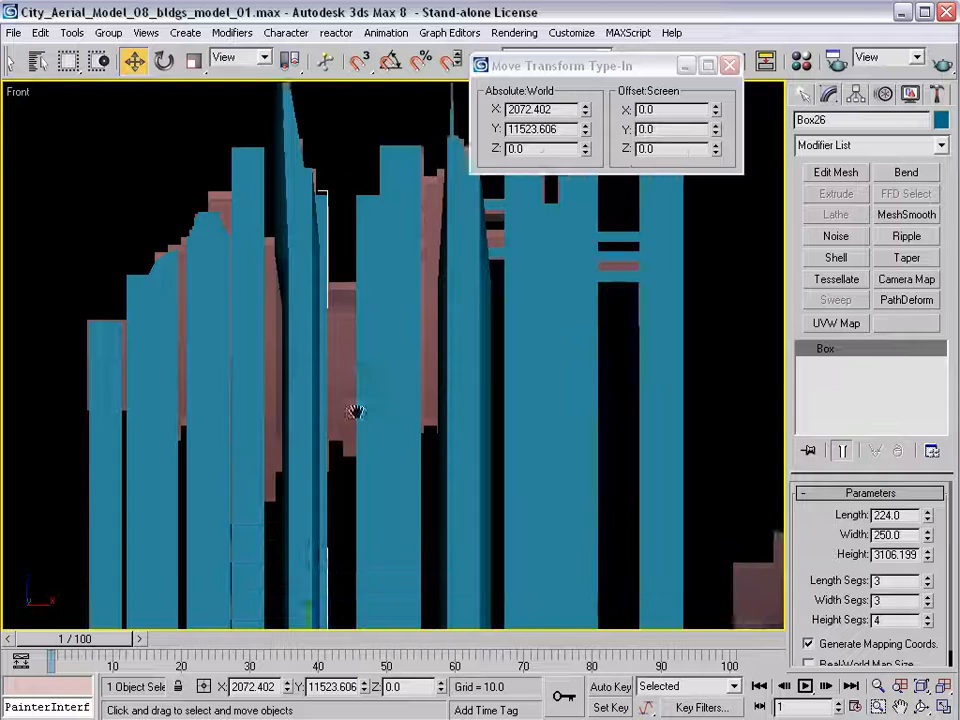
Copy the tower behind the left spire to the right and rescale the copy lower and wider.
scroll(373, 454, "down", 3)
mouse_move(370, 617)
left_mouse_down("shift")
mouse_move(398, 614)
mouse_move(350, 638)
mouse_move(373, 624)
mouse_move(366, 619)
mouse_move(410, 621)
mouse_move(497, 585)
left_mouse_up("shift")
left_click(420, 445)
key("r")
Move the rescaled copy back to about Y 11745 in the top view and render the camera view.
key("t")
key("z")
key("w")
scroll(393, 323, "down", 2)
left_click_drag(393, 323, 394, 143)
key("shift+q")
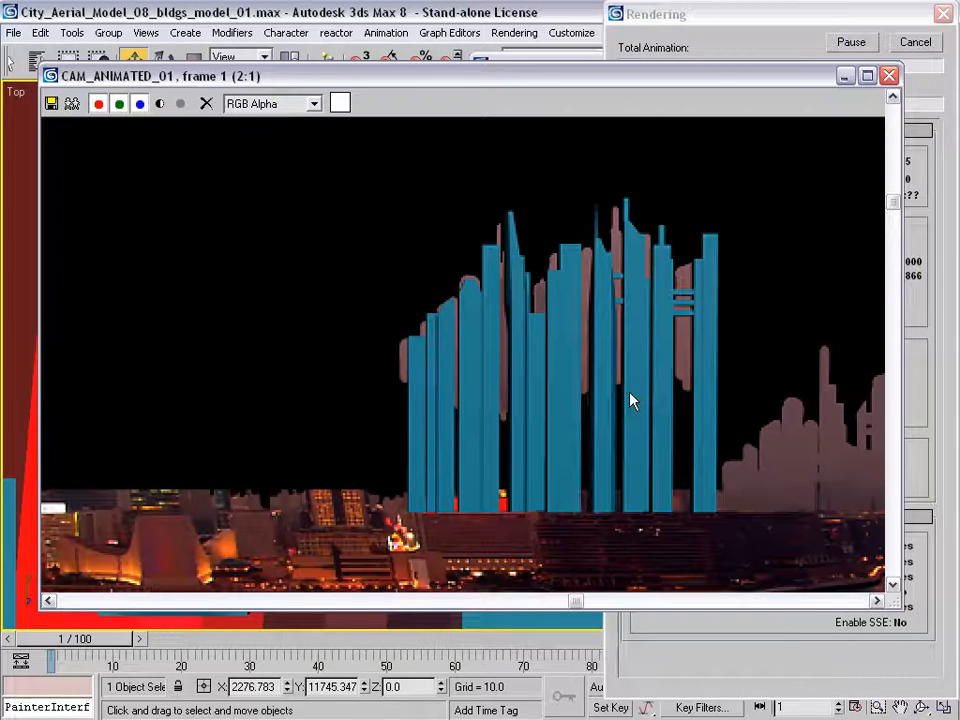
key("F12")
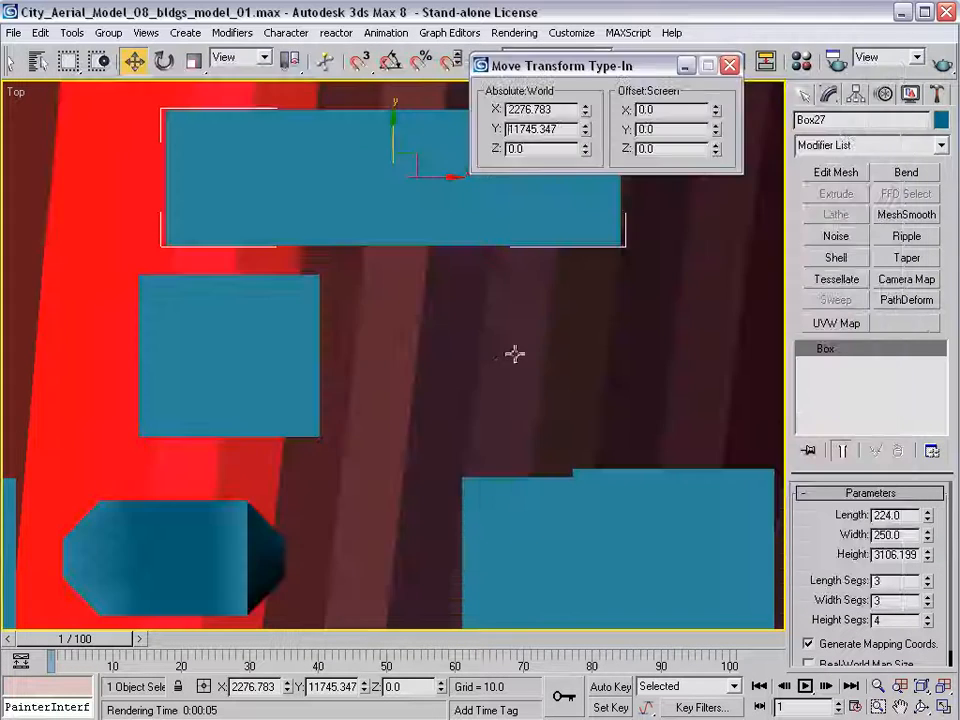
Copy the sloped-roof tower and the two short plain towers beside it to a spot behind the right spired tower.
scroll(445, 400, "down", 10)
left_click(191, 404)
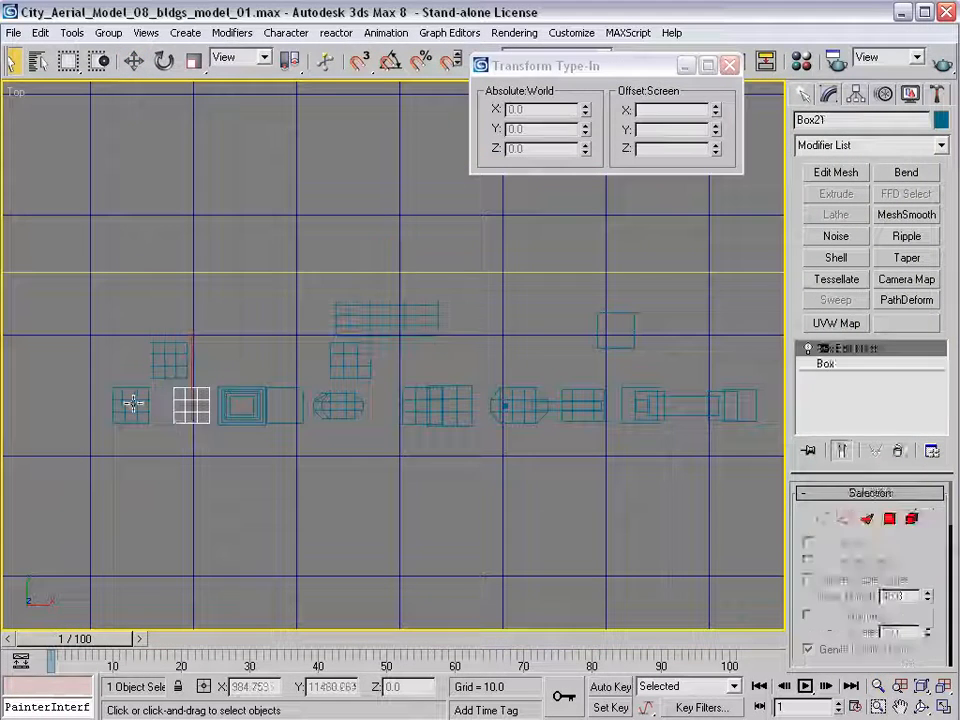
left_click(133, 404, "ctrl")
left_click(169, 359, "ctrl")
key("w")
left_click_drag(189, 395, 526, 312)
left_click(421, 450)
Scale up the three copied towers in the front view to fit the reference and render the camera view.
key("f")
key("alt+z")
mouse_move(422, 392)
left_mouse_down()
mouse_move(414, 465)
mouse_move(446, 424)
mouse_move(417, 409)
mouse_move(428, 404)
left_mouse_up()
key("F3")
key("r")
key("w")
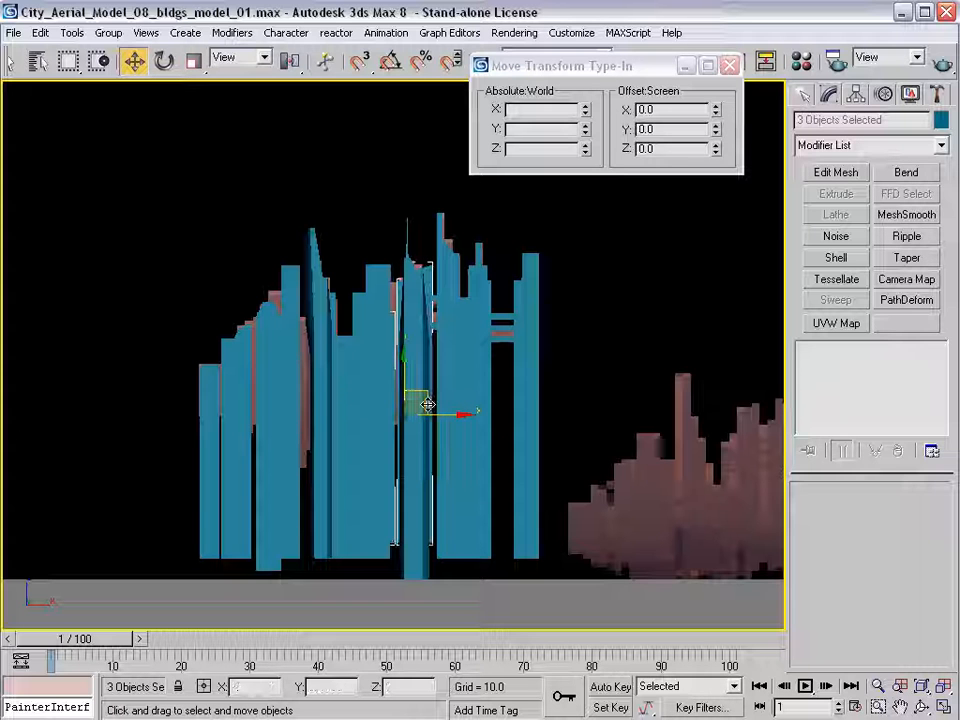
left_click(943, 64)
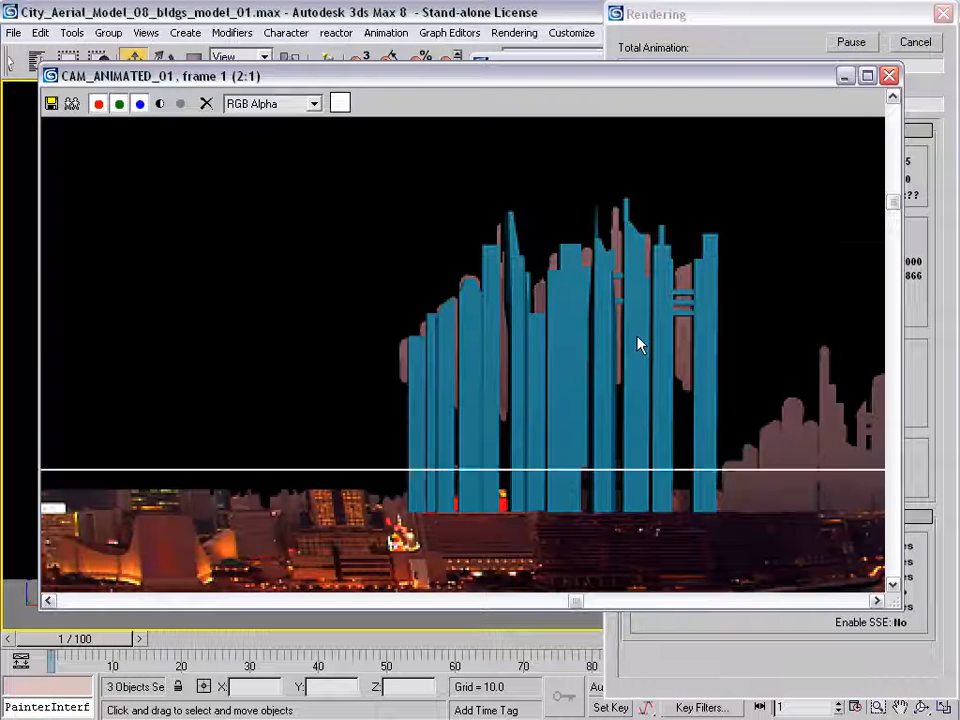
left_click(845, 76)
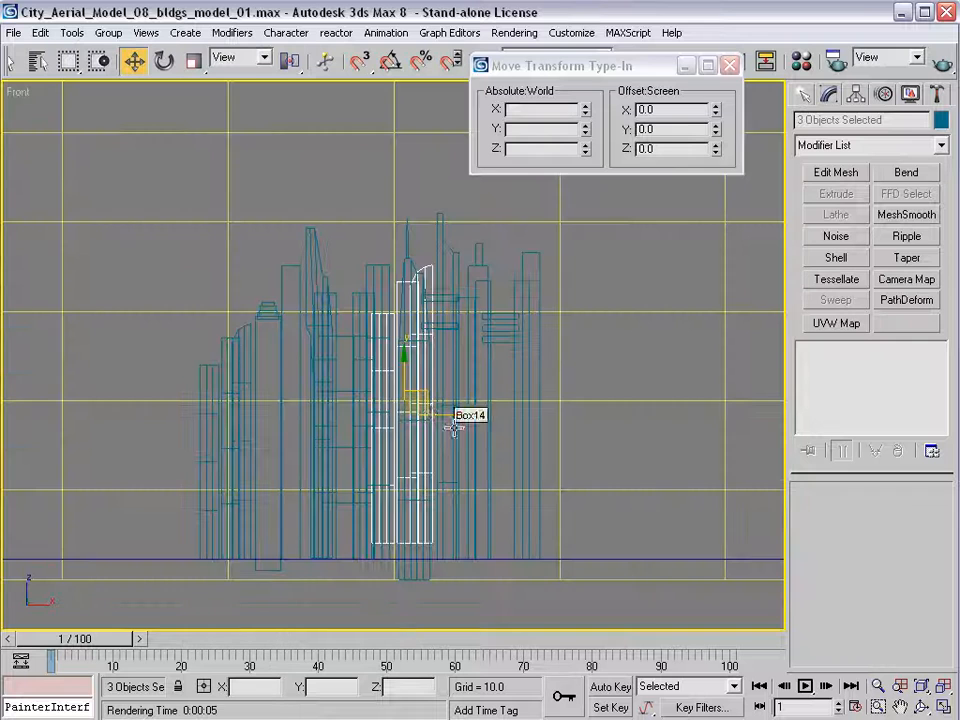
Copy the three towers right, to the gap spanned by the bridges, and render the camera view.
left_click_drag(426, 402, 514, 421)
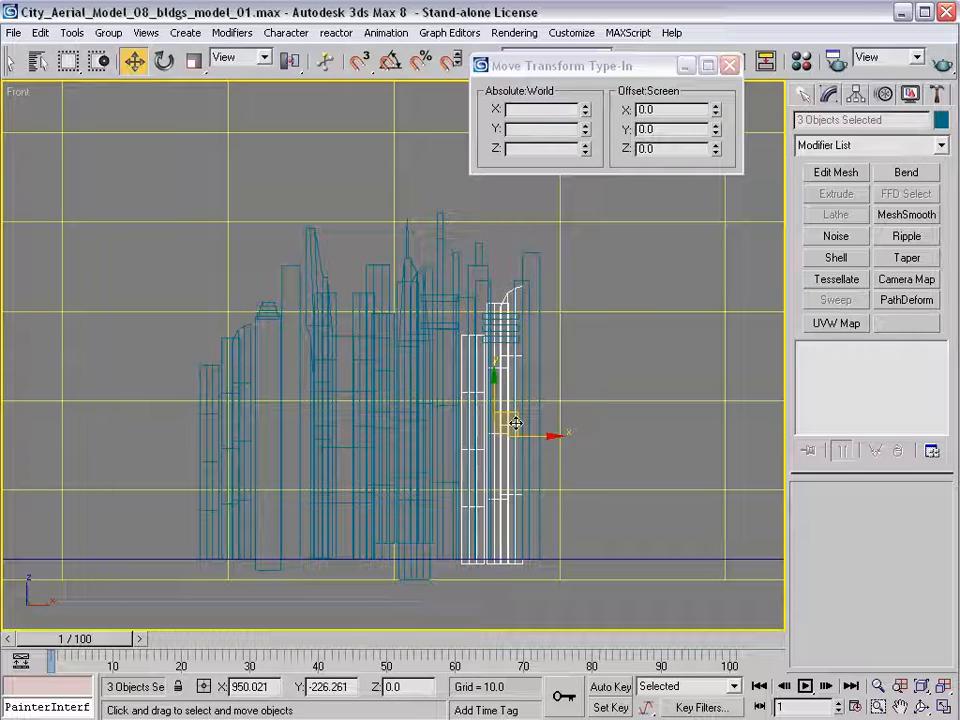
left_click(943, 64)
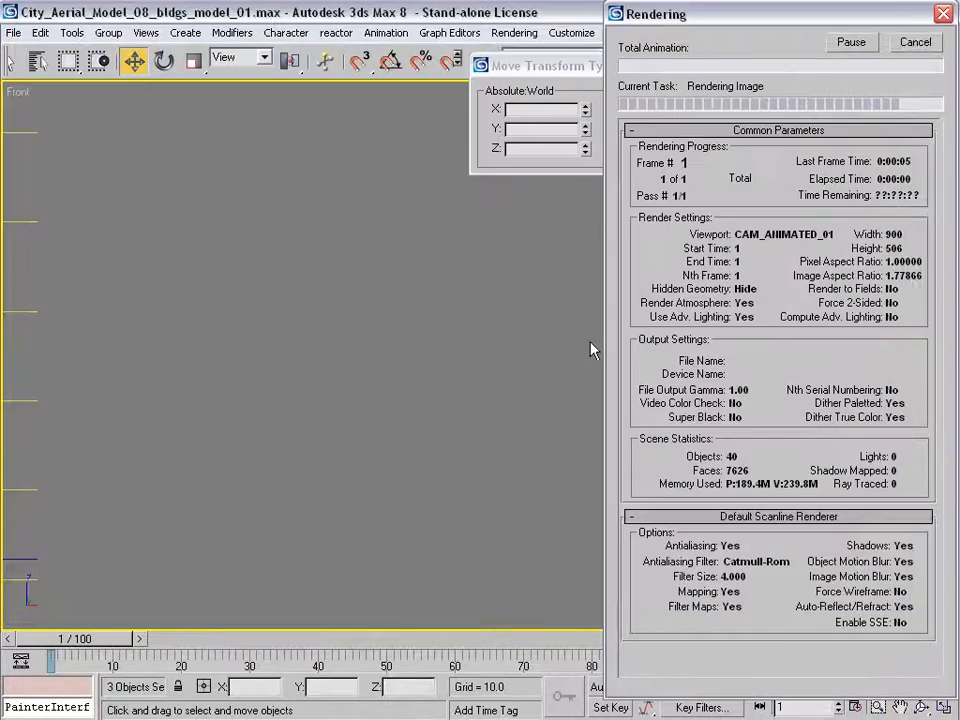
left_click(515, 297)
Apply Edit Mesh to the copied sloped-roof tower behind the bridges and move its upper roof vertices in the front view.
left_click(515, 297)
left_click(836, 172)
scroll(439, 450, "up", 8)
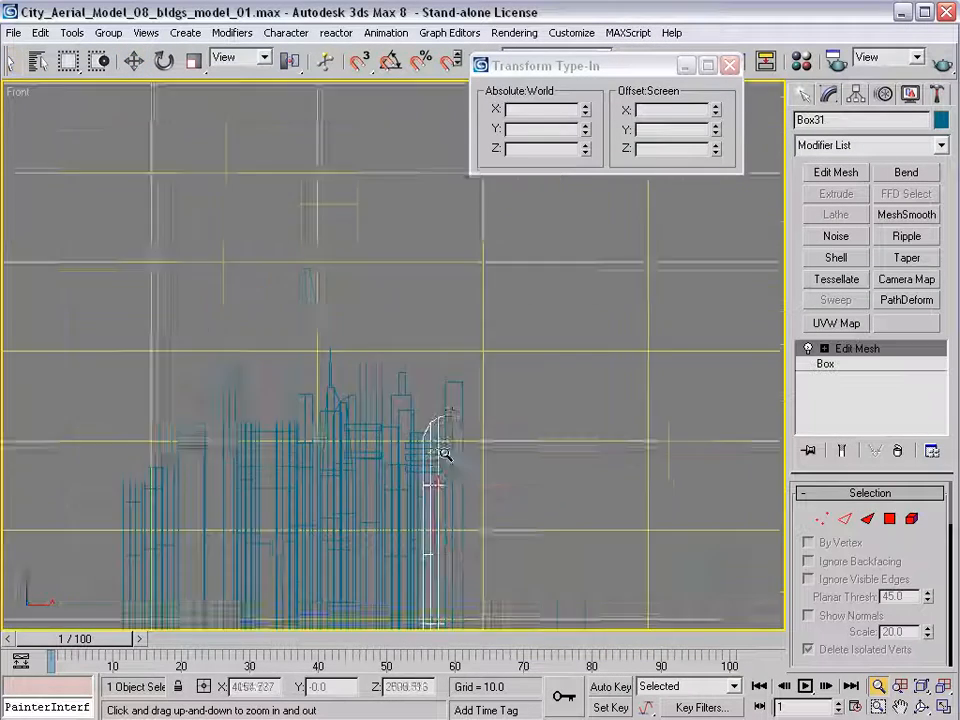
key("w")
left_click(428, 412)
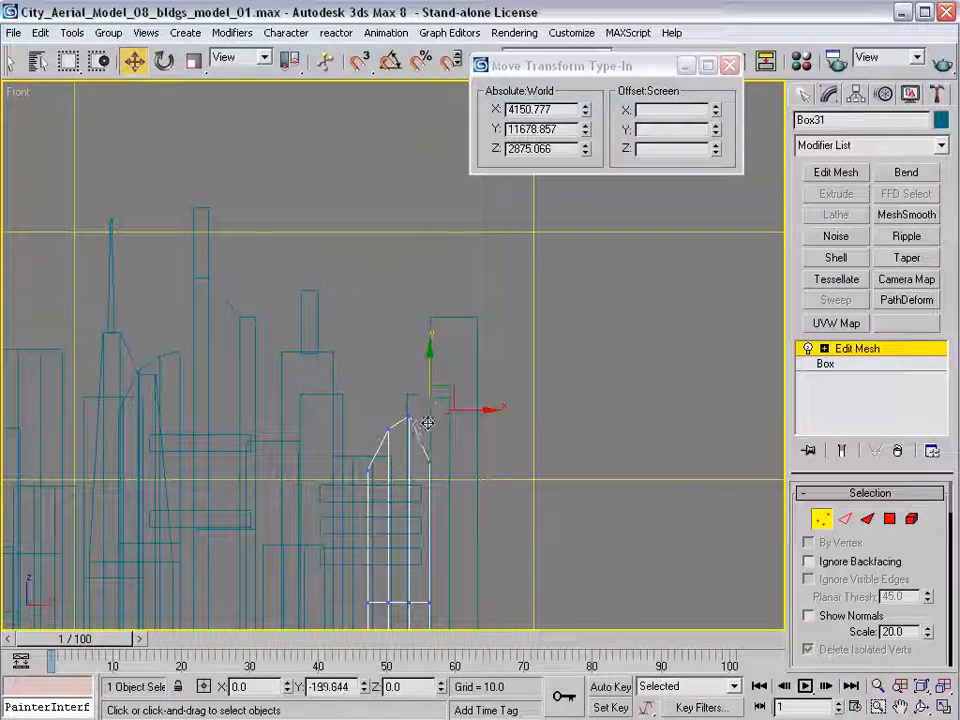
left_click_drag(427, 429, 437, 397)
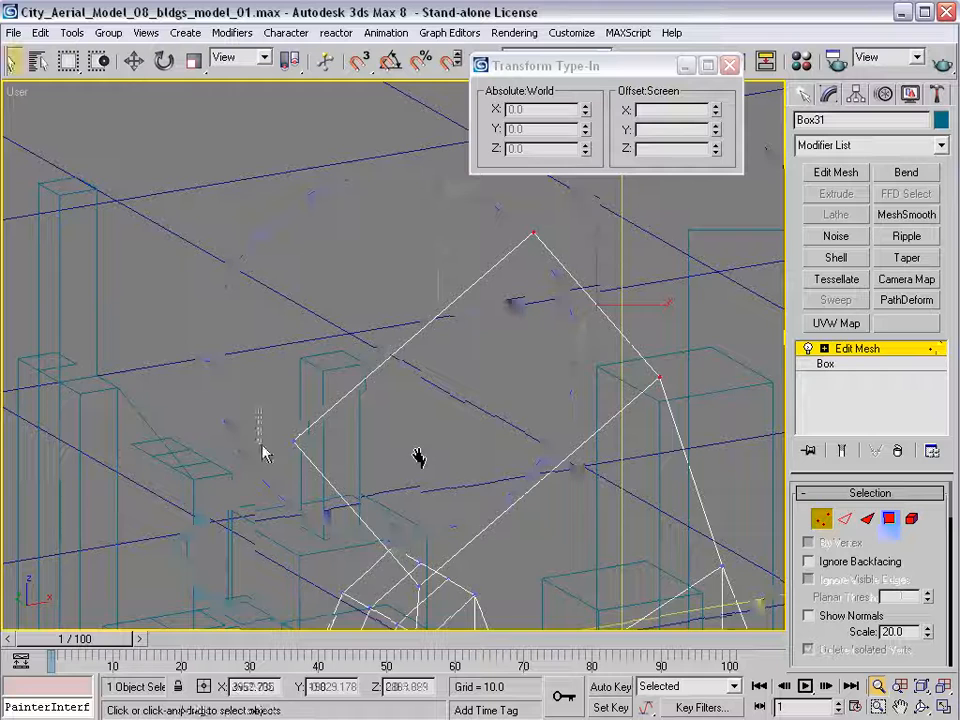
Pull the tower's remaining roof vertices into a sharper pointed peak in the front view and render the camera view.
key("f")
key("w")
key("alt+z")
left_click_drag(444, 424, 442, 342)
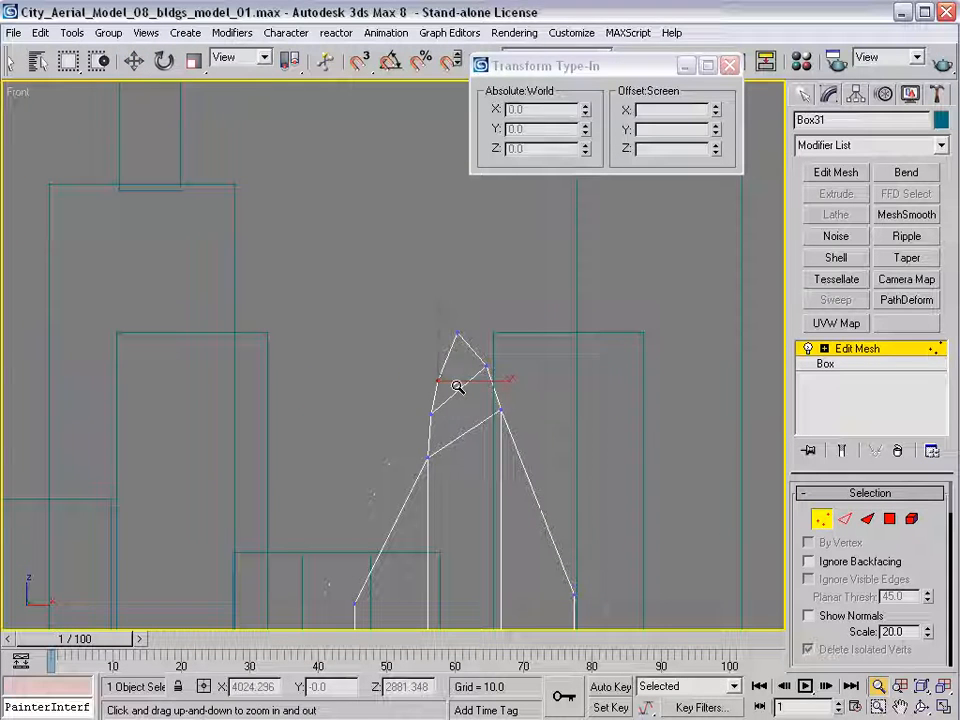
key("w")
left_click_drag(440, 281, 441, 222)
left_click_drag(440, 281, 482, 321)
scroll(474, 316, "down", 5)
key("ctrl+b")
left_click(940, 66)
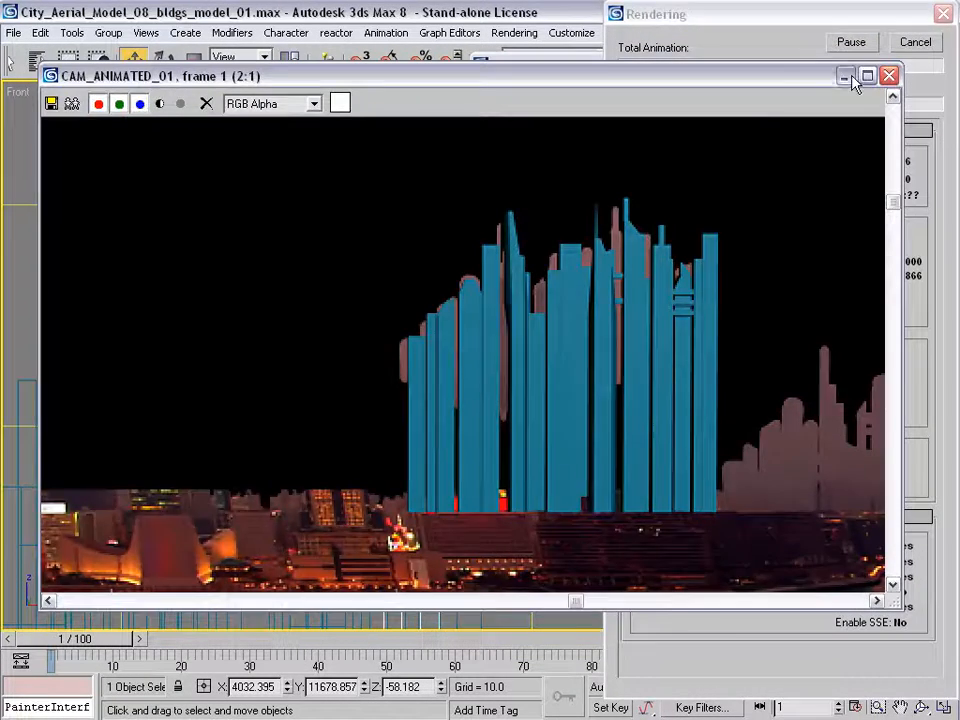
Move the peaked tower right to about X 4087 in the front view and render the camera view.
left_click(888, 75)
left_click_drag(428, 586, 455, 585)
left_click(940, 66)
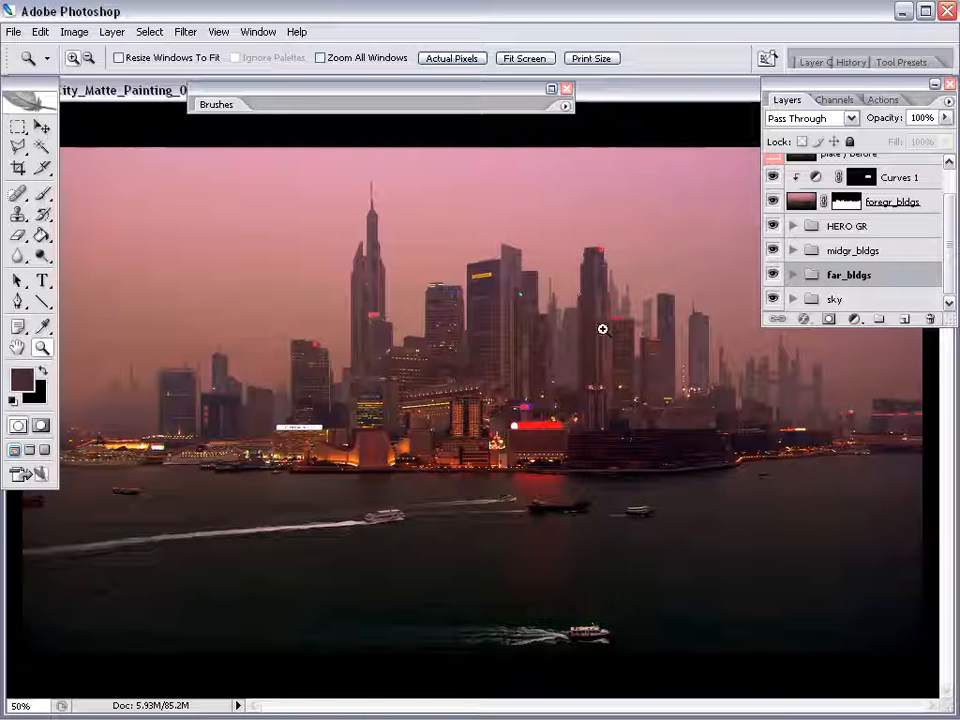
Zoom in on the skyline in the Photoshop matte painting and toggle the far_bldgs group to compare the distant buildings.
left_click(603, 329)
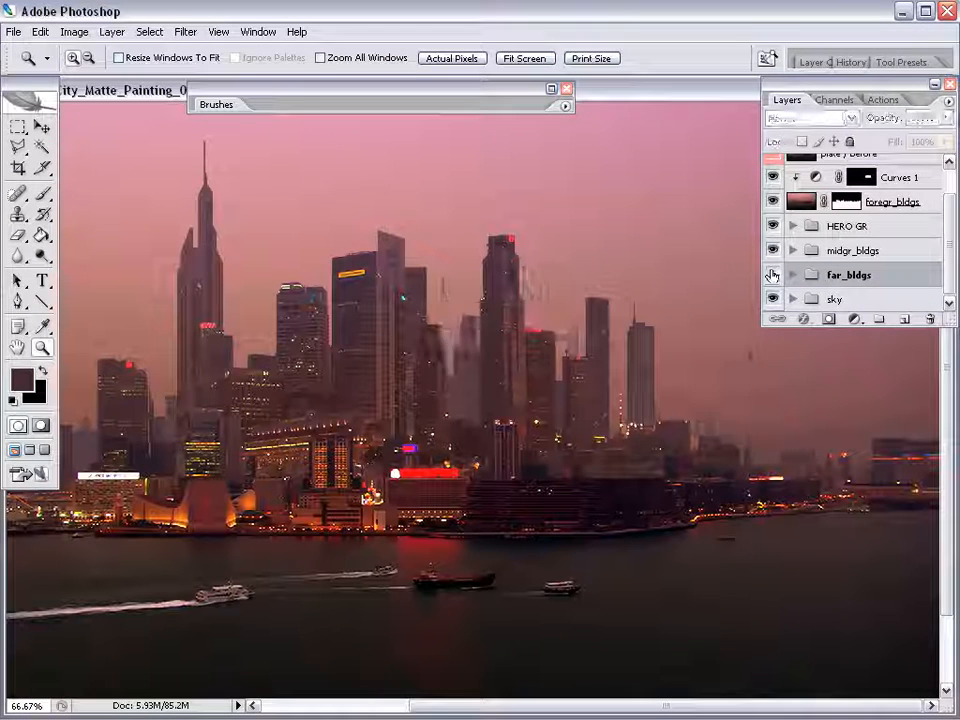
left_click(770, 274)
left_click(769, 274)
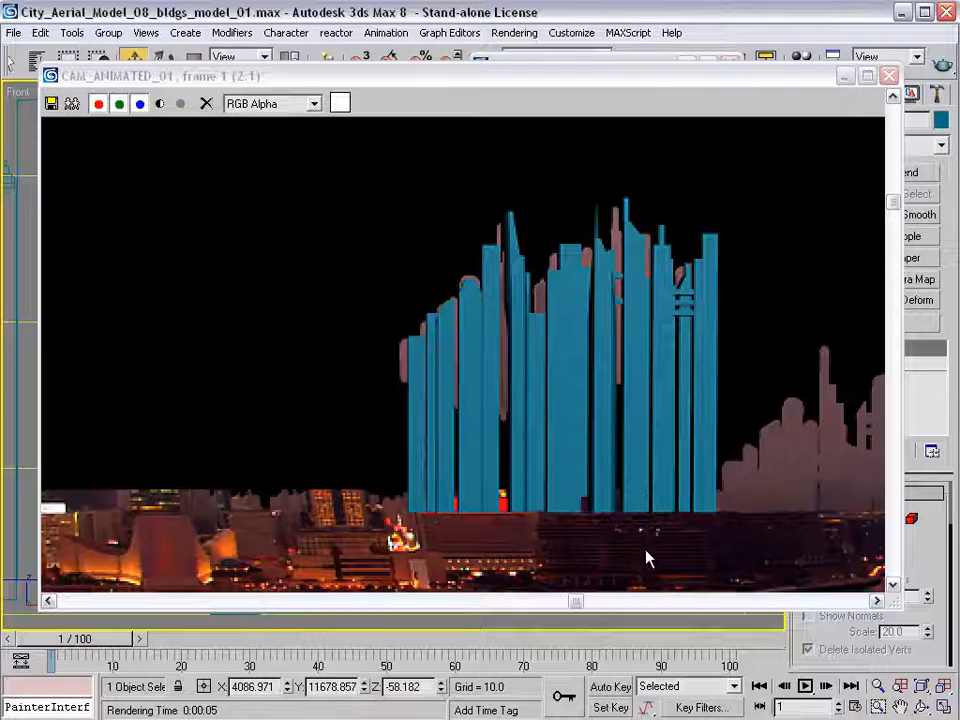
Close the 3ds Max render, bring up the display options and select all the building objects in the top view.
left_click(890, 78)
key("alt+z")
left_click_drag(579, 375, 536, 437)
key("t")
scroll(472, 418, "down", 10)
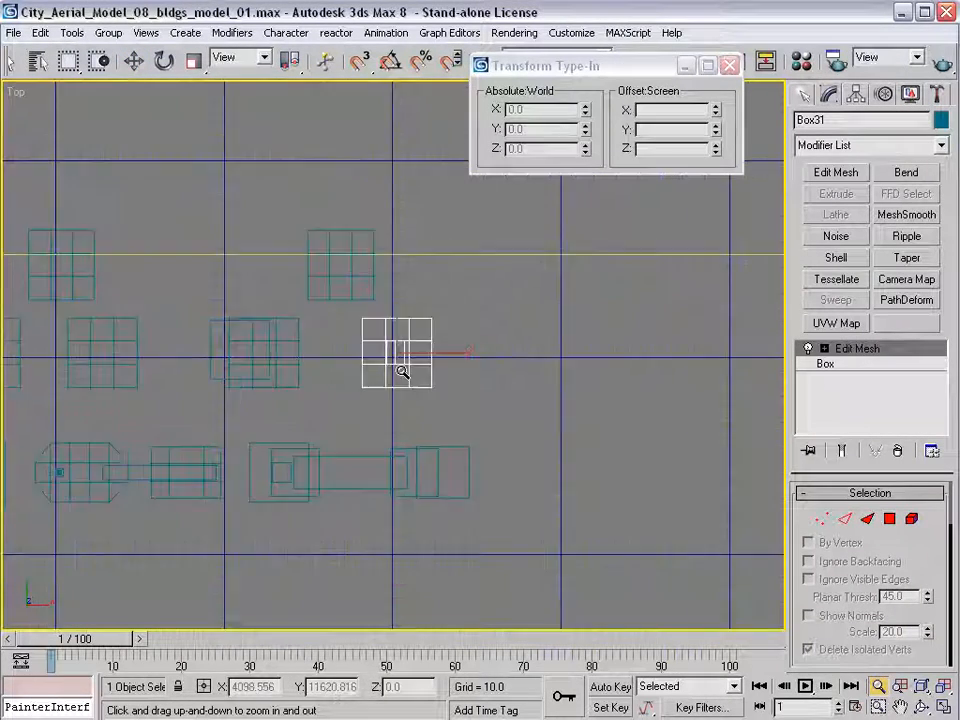
key("q")
key("ctrl+a")
left_click(910, 93)
key("ctrl+d")
key("alt+z")
scroll(463, 429, "down", 5)
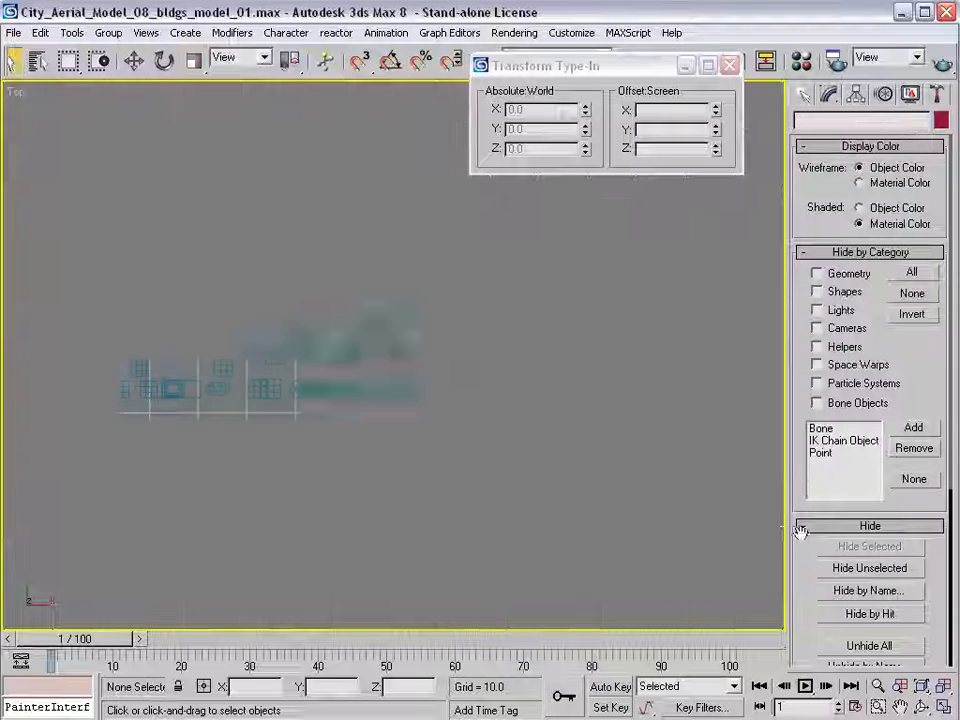
key("q")
key("ctrl+a")
Name an empty material slot "far bldgs", assign the material to the selected buildings and render the camera view.
key("m")
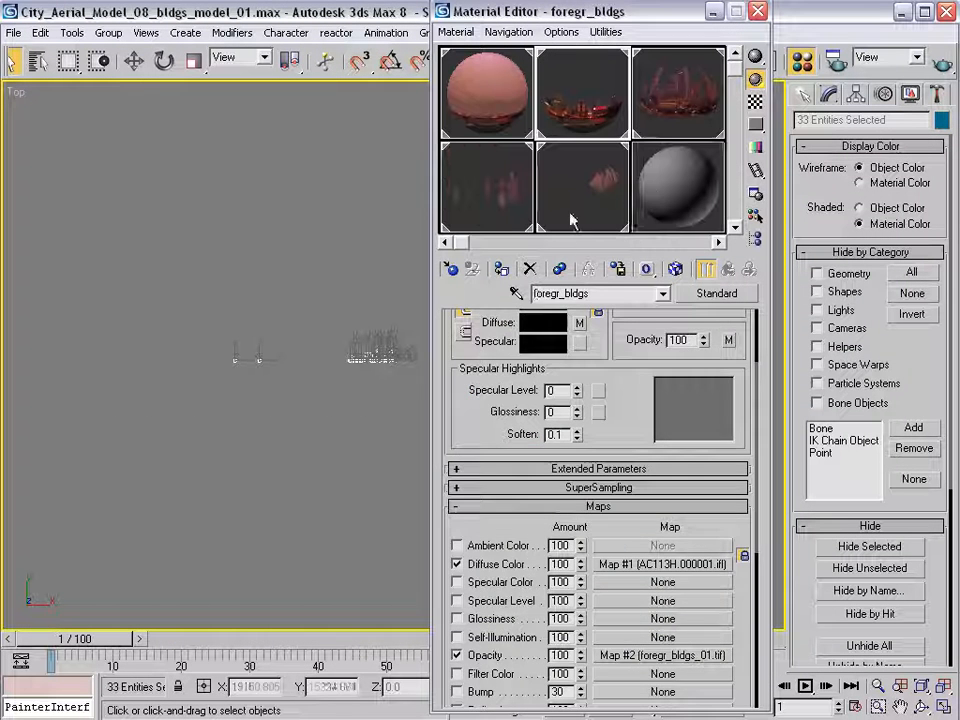
left_click(677, 187)
left_click(560, 293)
type("far bld")
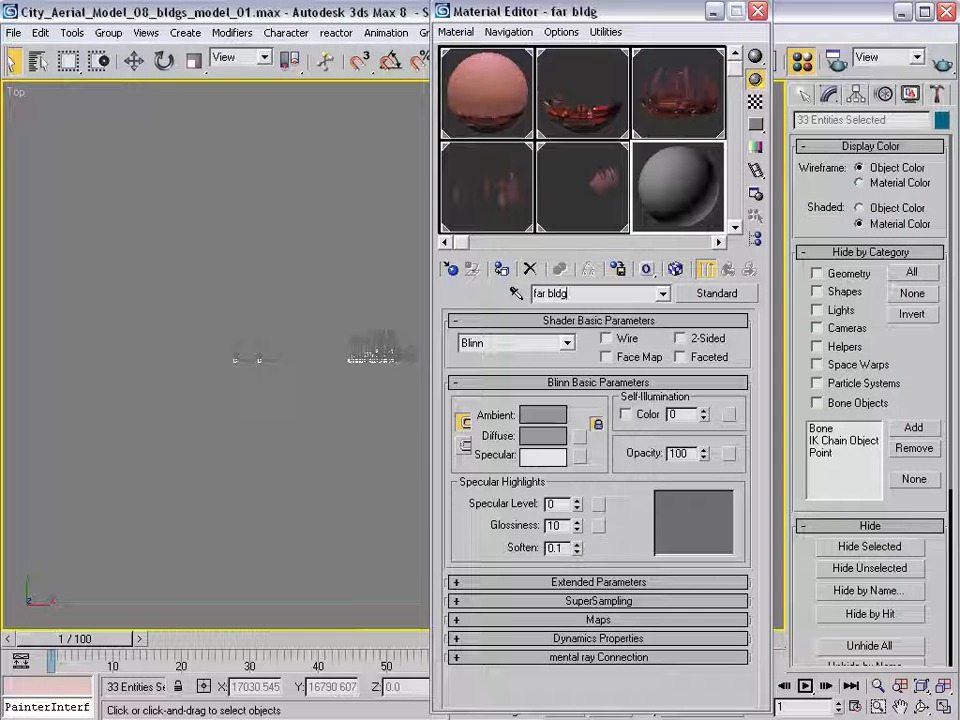
left_click(554, 270)
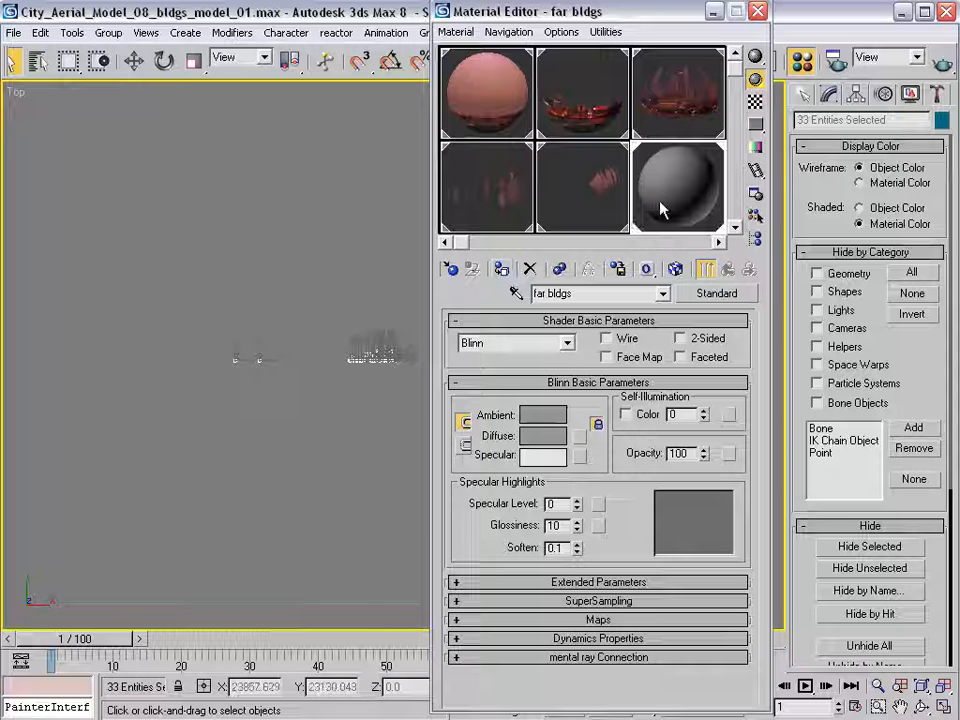
left_click(940, 66)
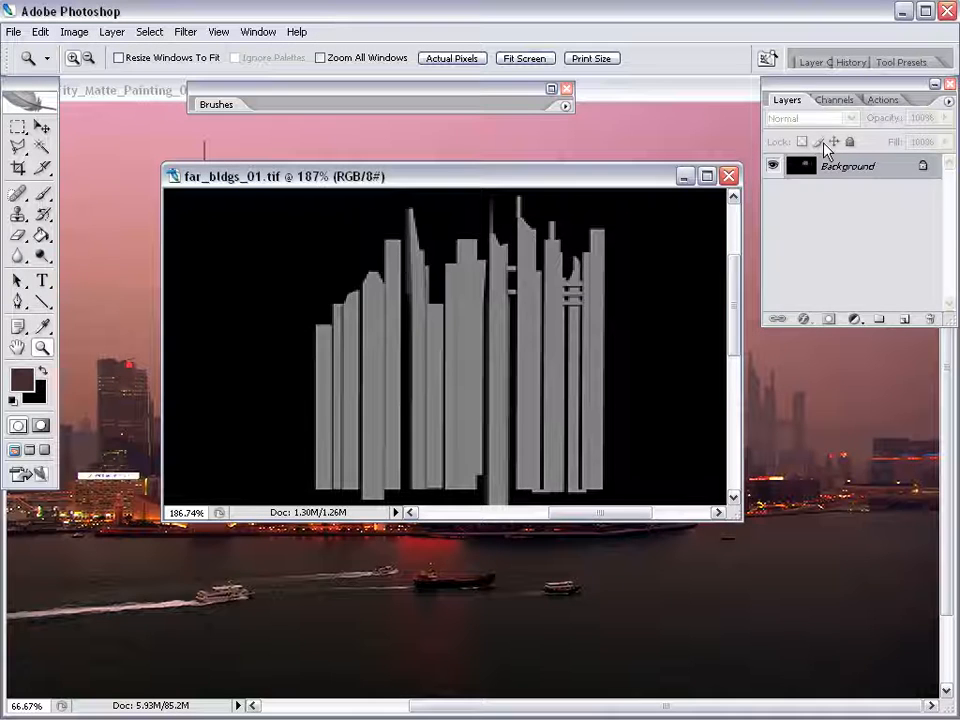
Load the Alpha 1 channel of far_bldgs_01.tif as a selection in Photoshop and return to the matte painting.
left_click(833, 100)
left_click(800, 208, "ctrl")
left_click_drag(553, 182, 744, 518)
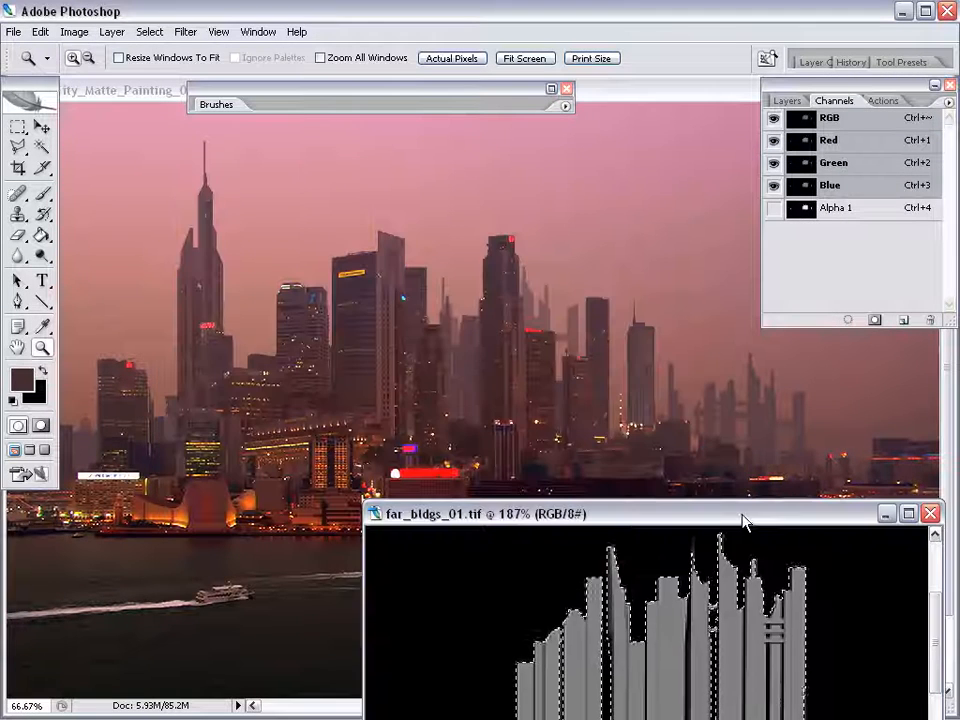
left_click(698, 420)
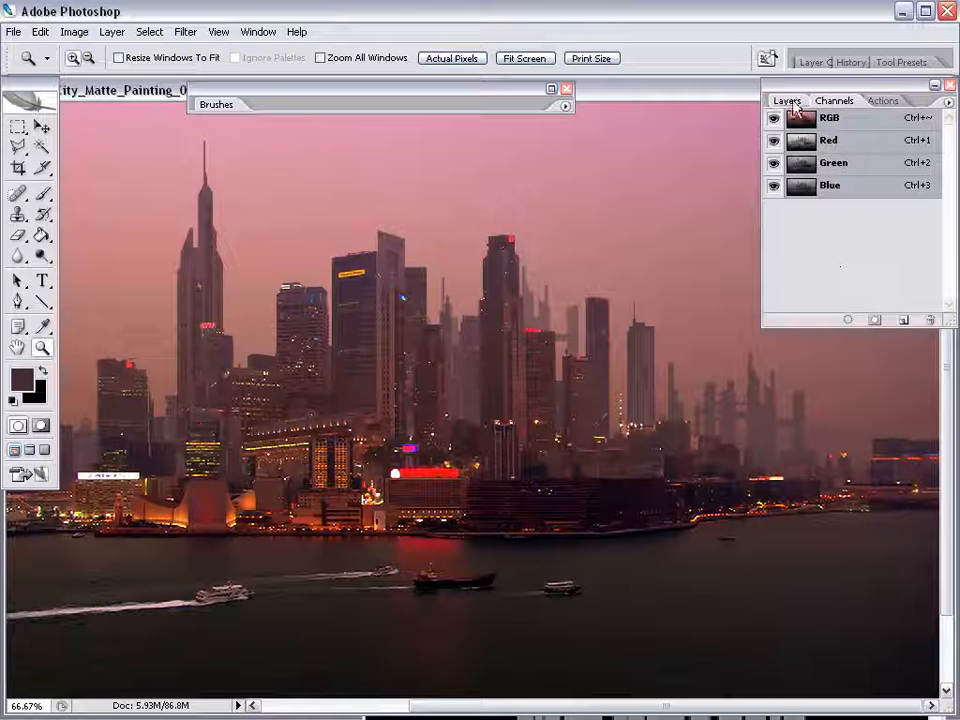
Place the rendered towers as a layer directly below the midgr_bldgs group and clean up their edges with a matting command.
key("F7")
scroll(880, 281, "down", 3)
left_click(798, 253, "ctrl")
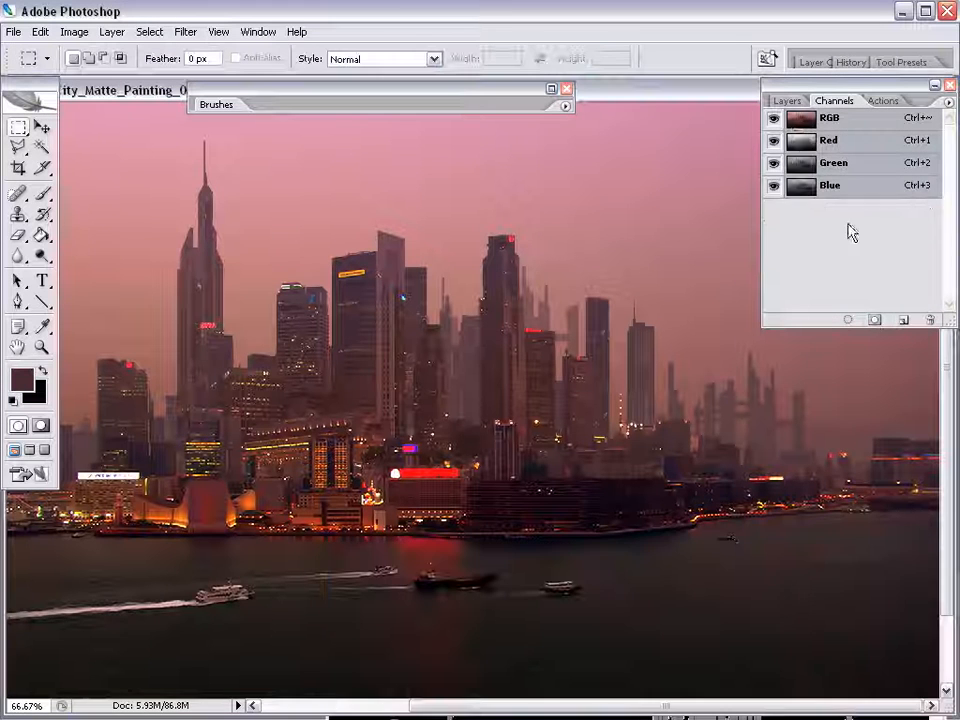
left_click(787, 101)
left_click_drag(889, 265, 857, 277)
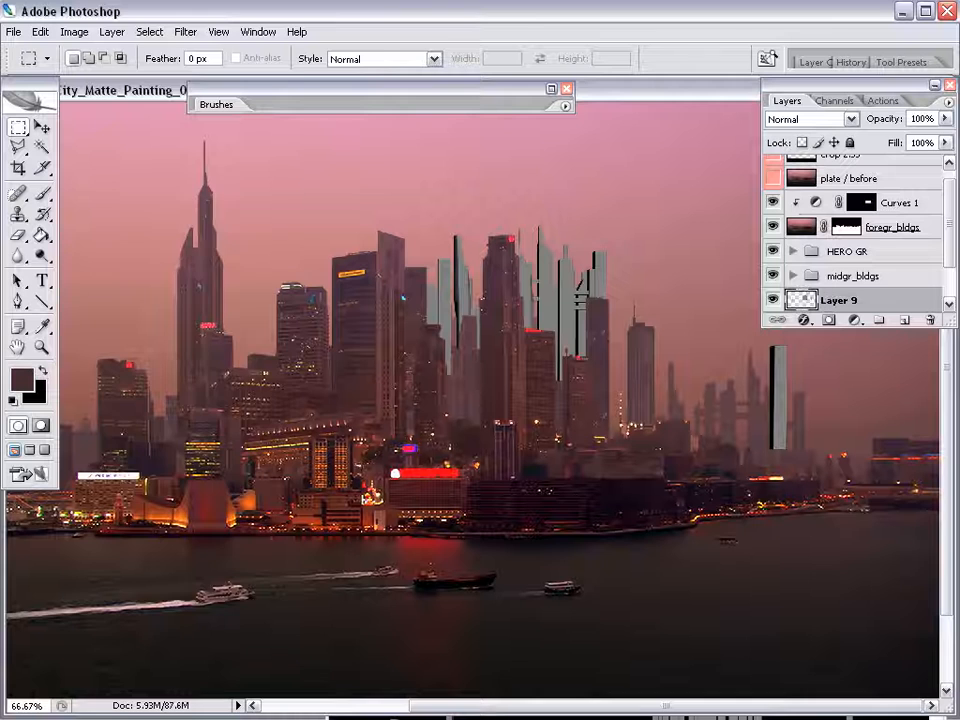
left_click(111, 31)
left_click(330, 607)
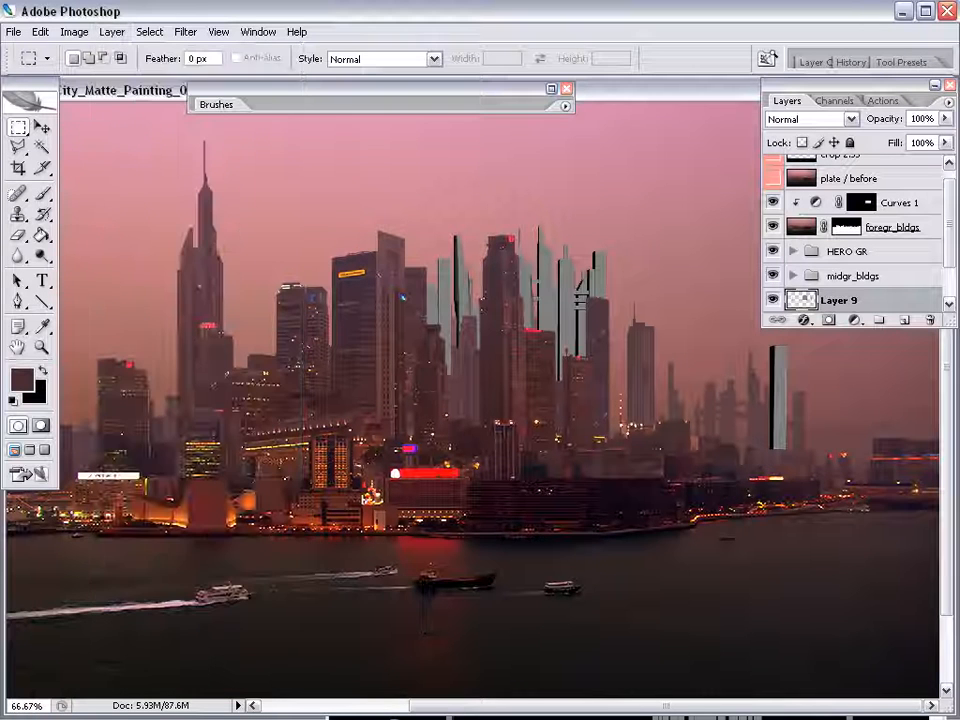
Toggle the visibility of Layer 9 to compare the painting with and without the new towers.
left_click_drag(828, 475, 853, 475)
left_click(773, 300)
left_click(773, 300)
left_click(773, 300)
left_click(773, 300)
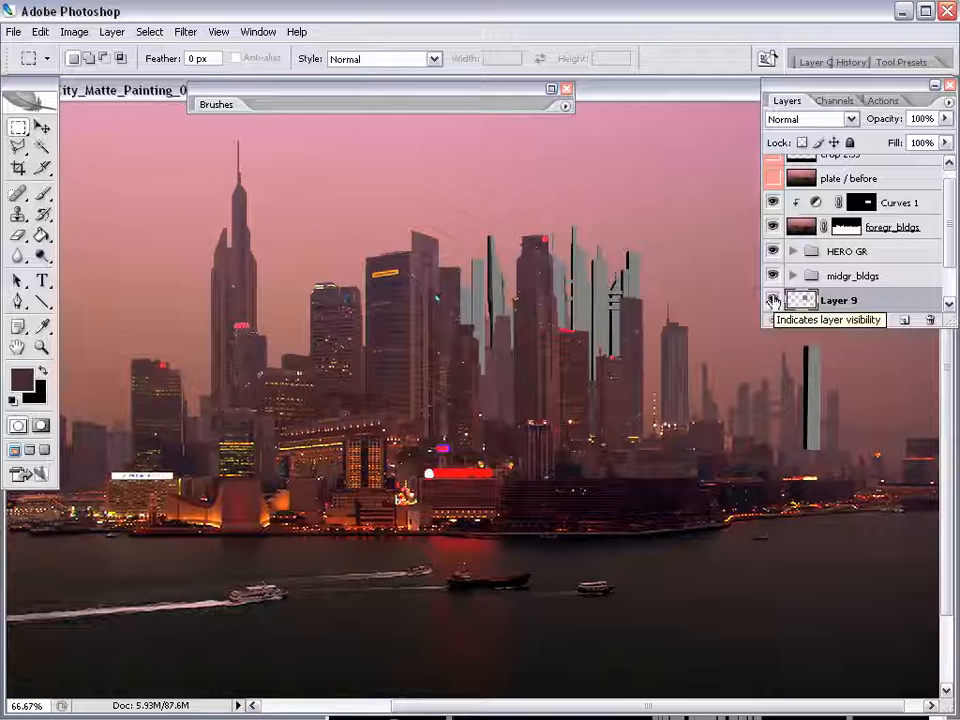
key("ctrl+Tab")
left_click_drag(804, 165, 521, 444)
key("ctrl+z")
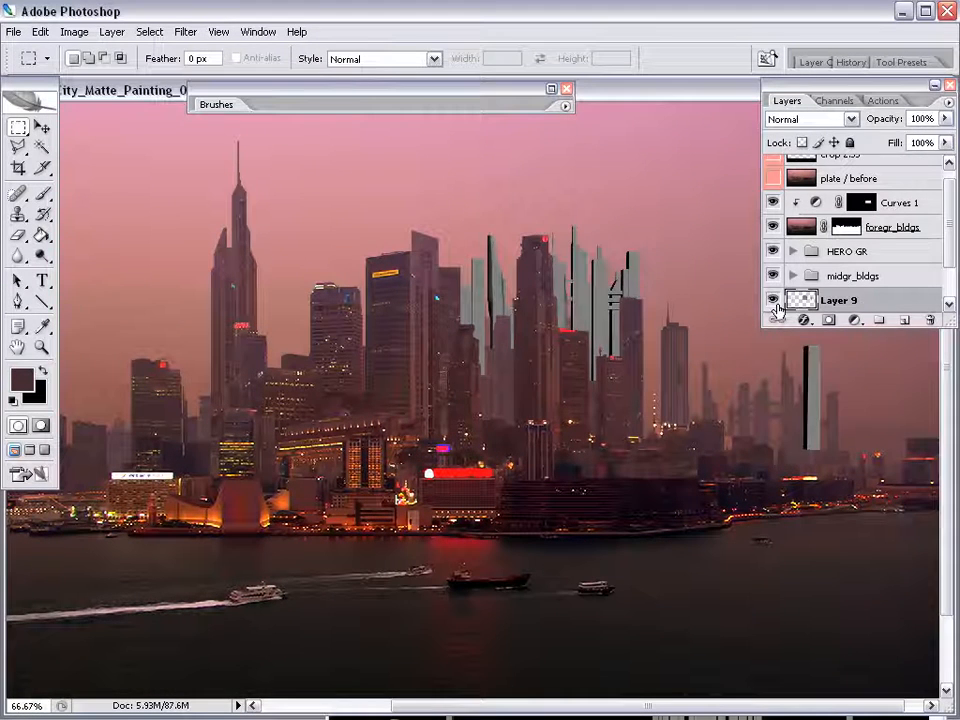
key("ctrl+d")
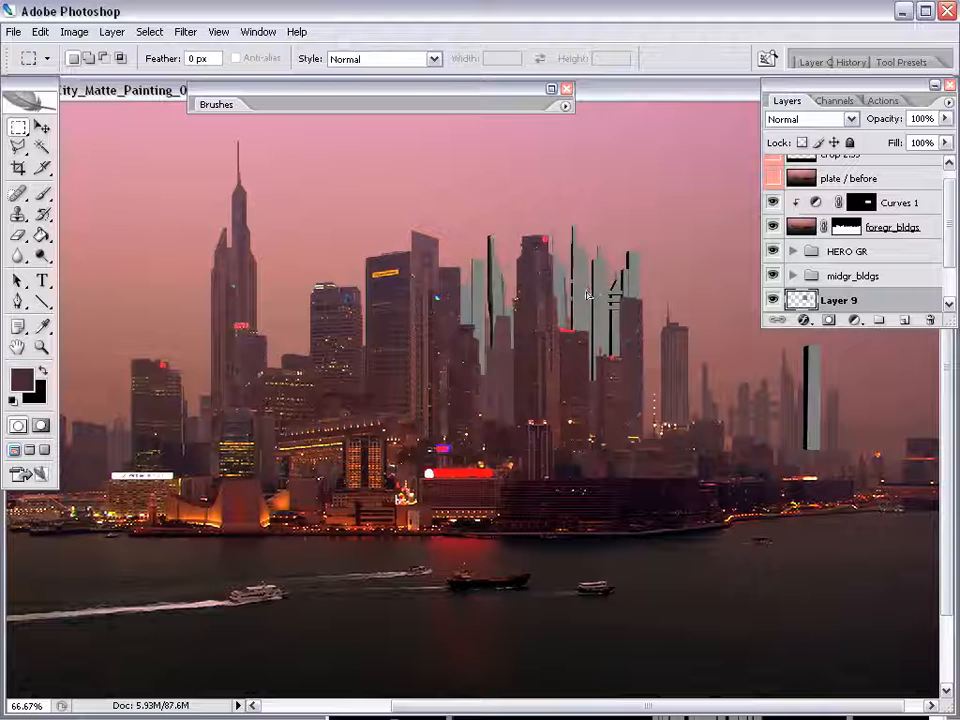
Examine how the rendered towers sit in the whole matte painting, with the palettes hidden.
left_click_drag(588, 334, 567, 326)
key("z")
left_click(463, 460, "alt")
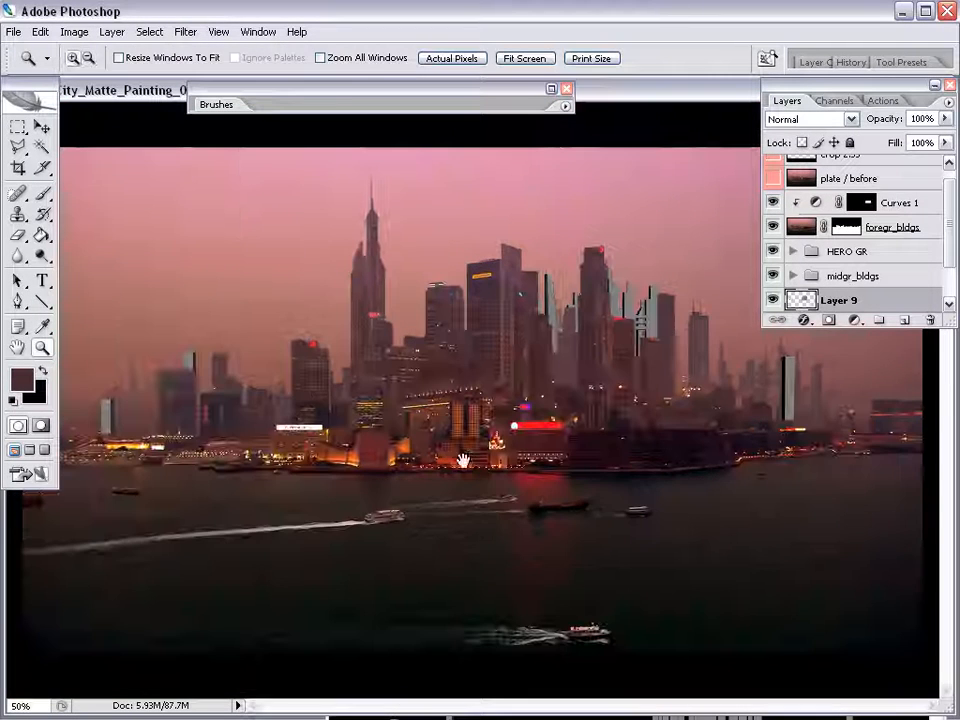
left_click_drag(695, 219, 499, 457)
key("Tab")
left_click_drag(544, 394, 566, 409)
key("ctrl+minus")
left_click_drag(439, 443, 677, 487)
key("ctrl+minus")
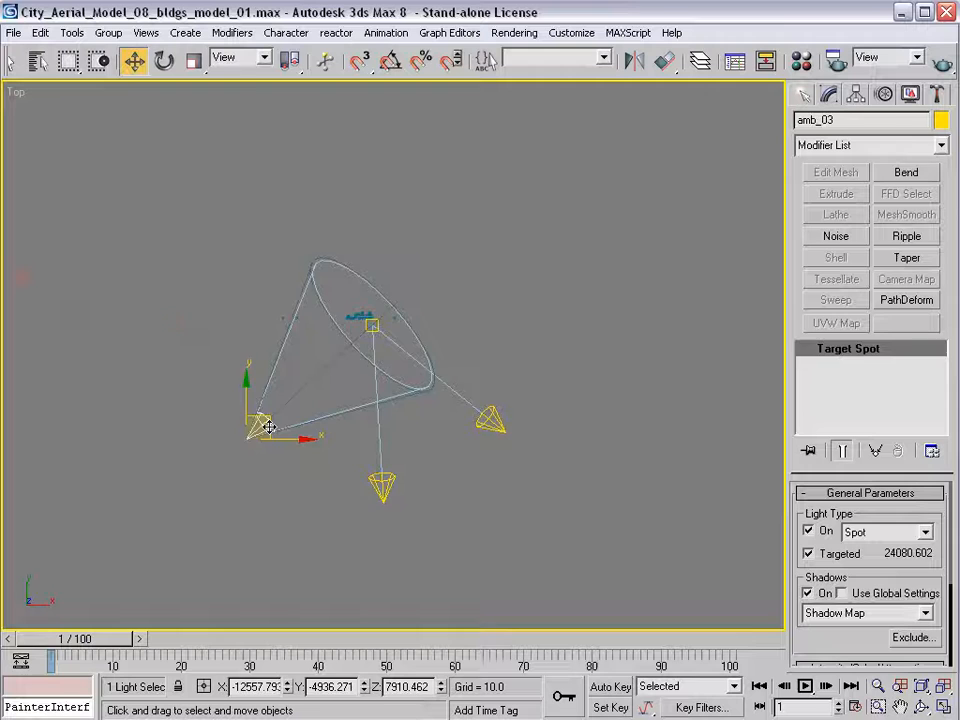
Copy the ambient spotlights in the 3ds Max top view to the left, right and upper right of the buildings.
mouse_move(269, 427)
left_mouse_down()
mouse_move(189, 336)
mouse_move(197, 326)
left_mouse_up()
left_click(418, 444)
left_click(510, 428)
mouse_move(533, 418)
left_mouse_down()
mouse_move(606, 320)
mouse_move(607, 198)
mouse_move(575, 182)
left_mouse_up()
key("Return")
left_click(415, 446)
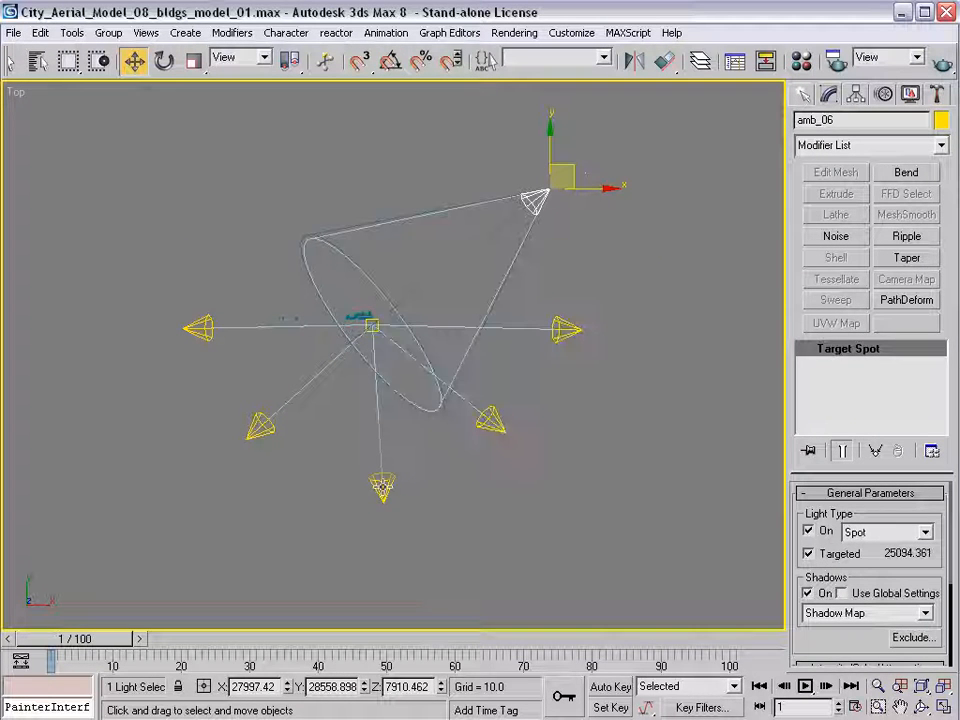
Set the colour of the spotlight amb_06 to pale pink and render the camera view.
left_click_drag(873, 637, 900, 520)
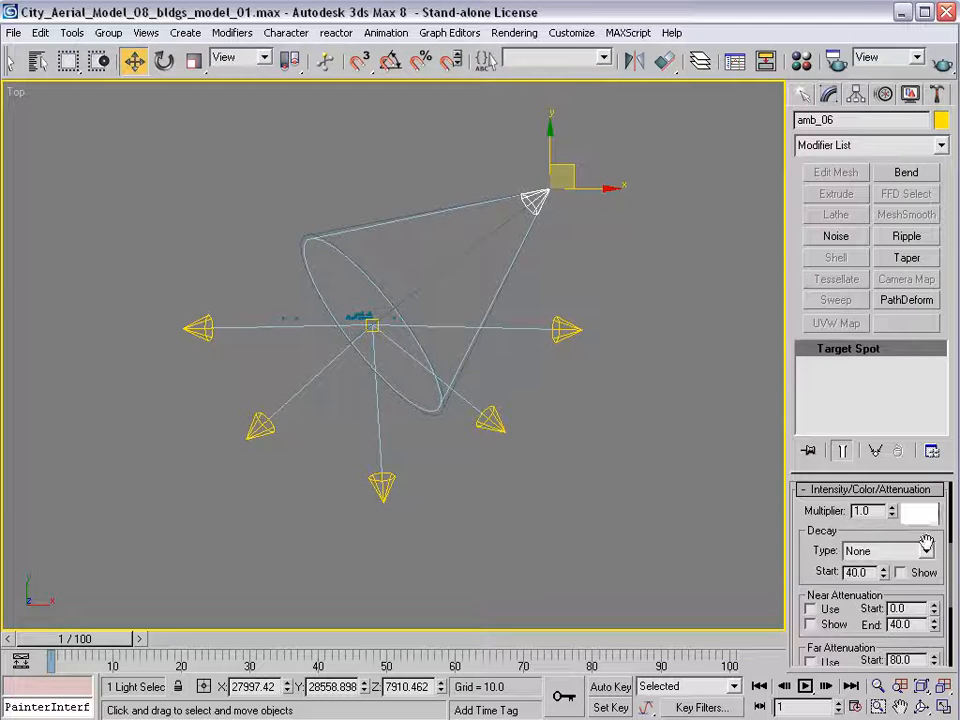
left_click(919, 512)
mouse_move(403, 41)
left_mouse_down()
mouse_move(415, 47)
mouse_move(409, 33)
left_mouse_up()
mouse_move(530, 58)
left_mouse_down()
mouse_move(519, 62)
mouse_move(527, 25)
left_mouse_up()
left_click(245, 122)
key("shift+q")
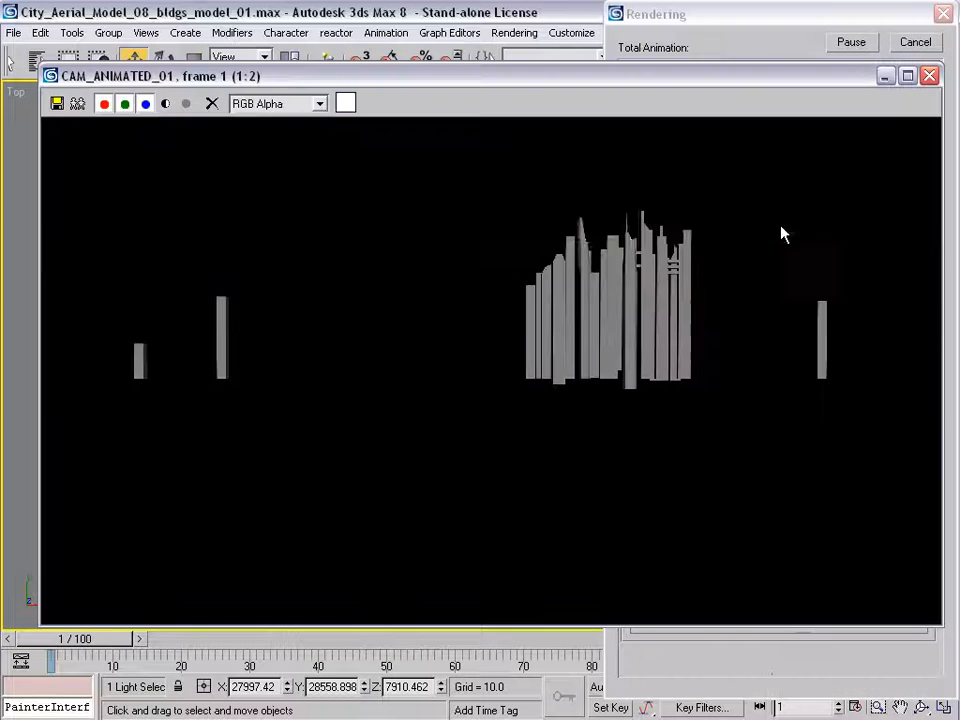
left_click(885, 77)
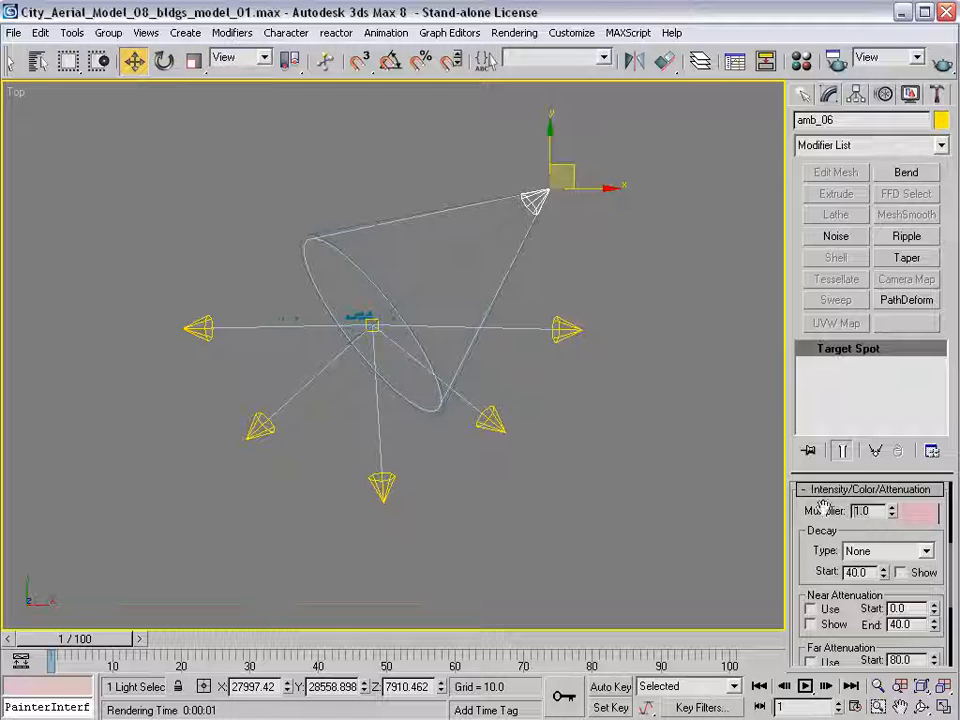
Render the camera view again and examine the lighting on the towers up close.
key("shift+q")
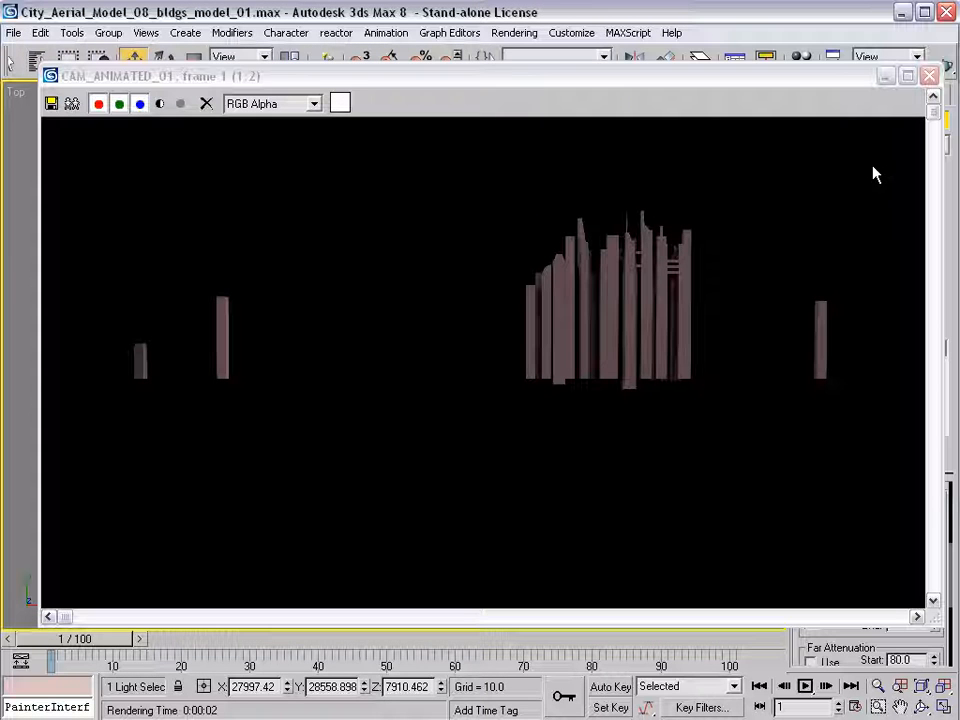
scroll(617, 289, "up", 1)
scroll(548, 354, "up", 1)
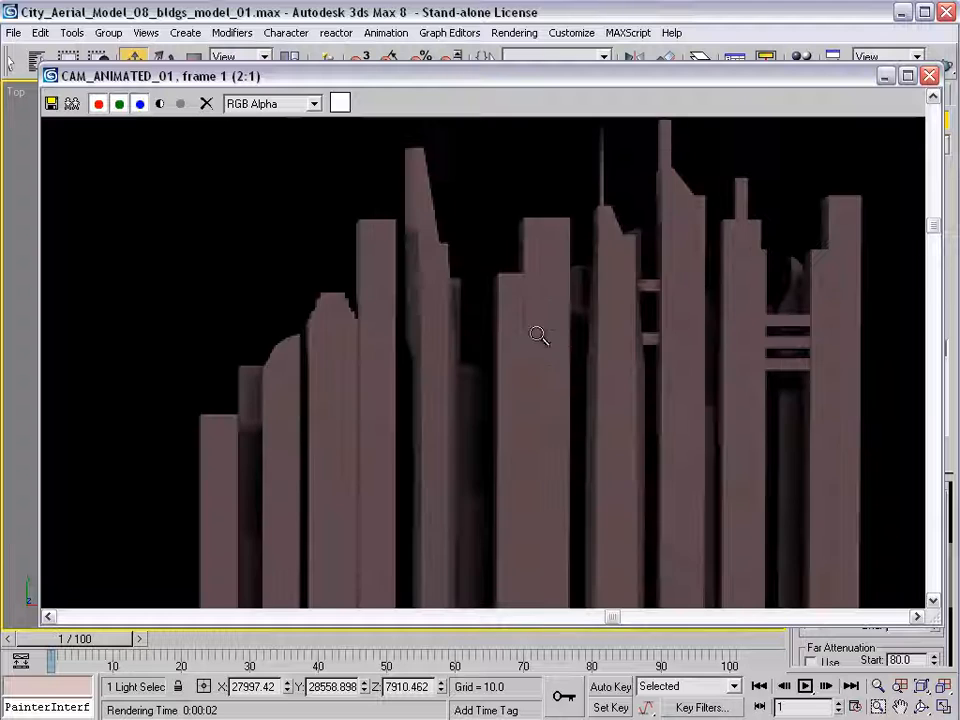
scroll(537, 381, "down", 1)
scroll(537, 383, "down", 1)
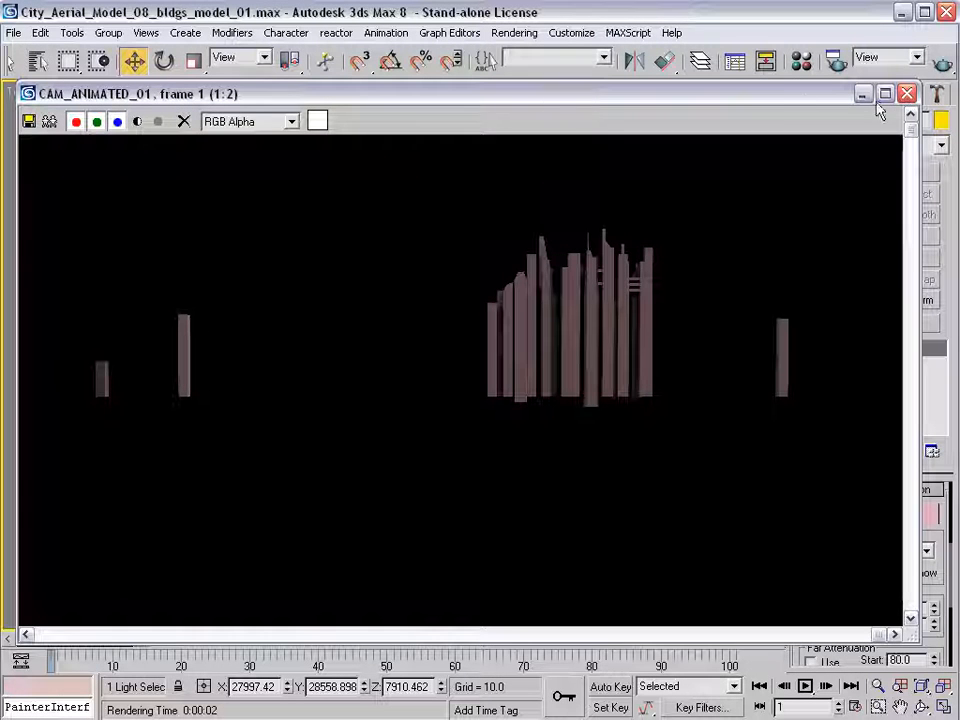
left_click(907, 93)
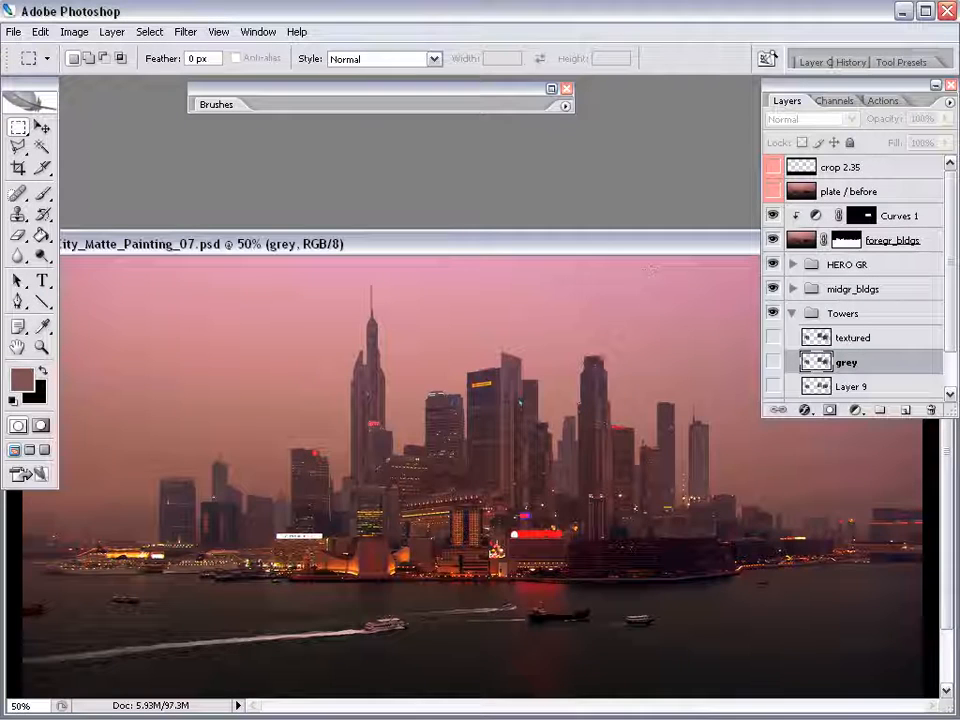
Switch to the Photoshop matte painting and set the Towers group's layer colour to yellow.
key("z")
left_click(523, 448)
left_click(665, 409, "alt")
double_click(843, 313)
left_click(690, 238)
left_click(634, 327)
left_click(839, 208)
Show the grey and textured layers of the Towers group in isolation and inspect the tower textures at 100%.
scroll(949, 306, "down", 1)
left_click(772, 326)
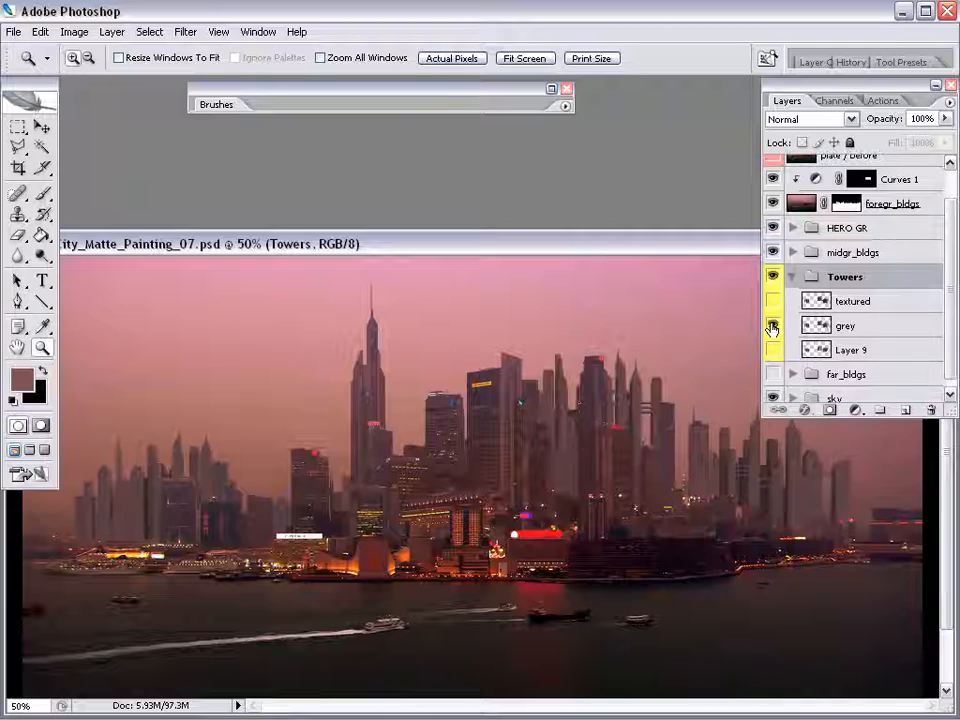
left_click(772, 326, "alt")
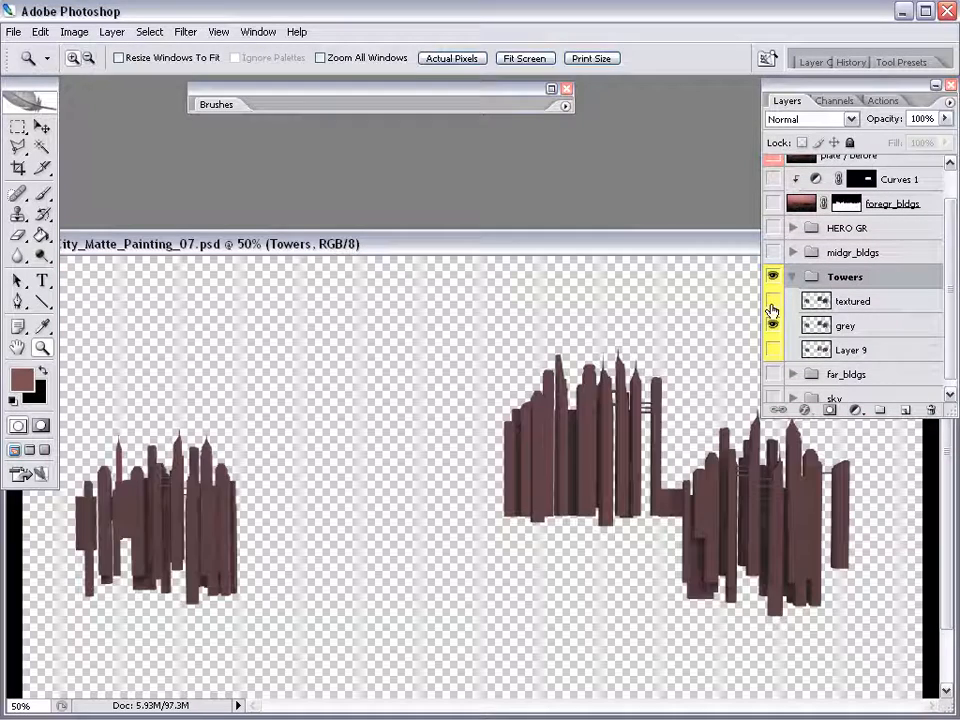
left_click(772, 301)
left_click(542, 446)
left_click(544, 463)
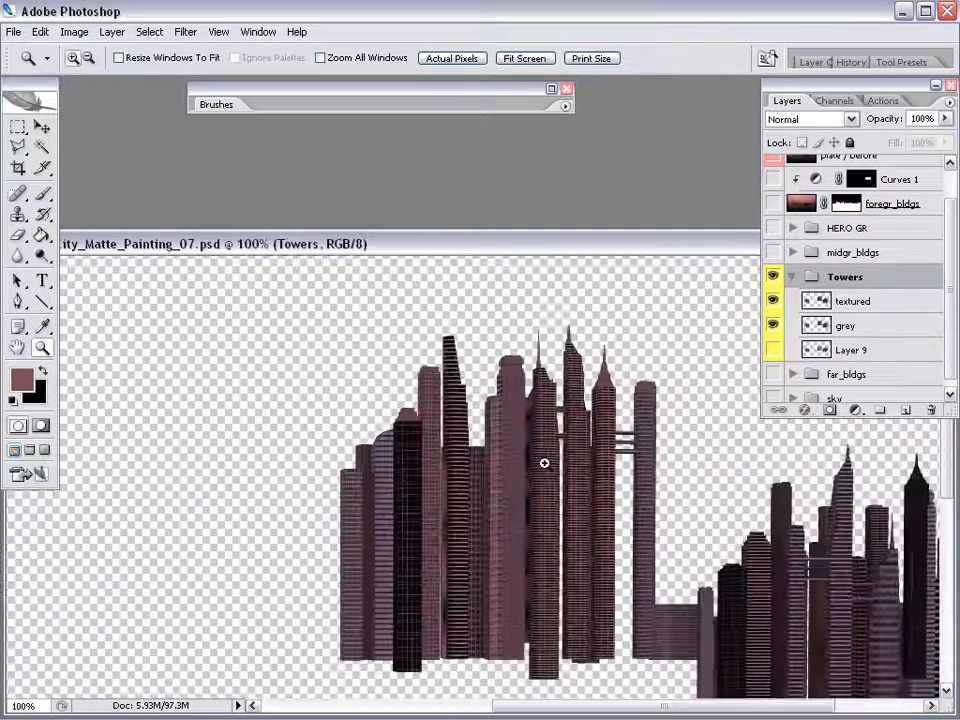
Compare the towers with and without the textured layer, leaving only the grey layer of the Towers group on.
left_click(773, 302)
scroll(857, 422, "right", 3)
left_click(773, 302)
left_click(776, 302)
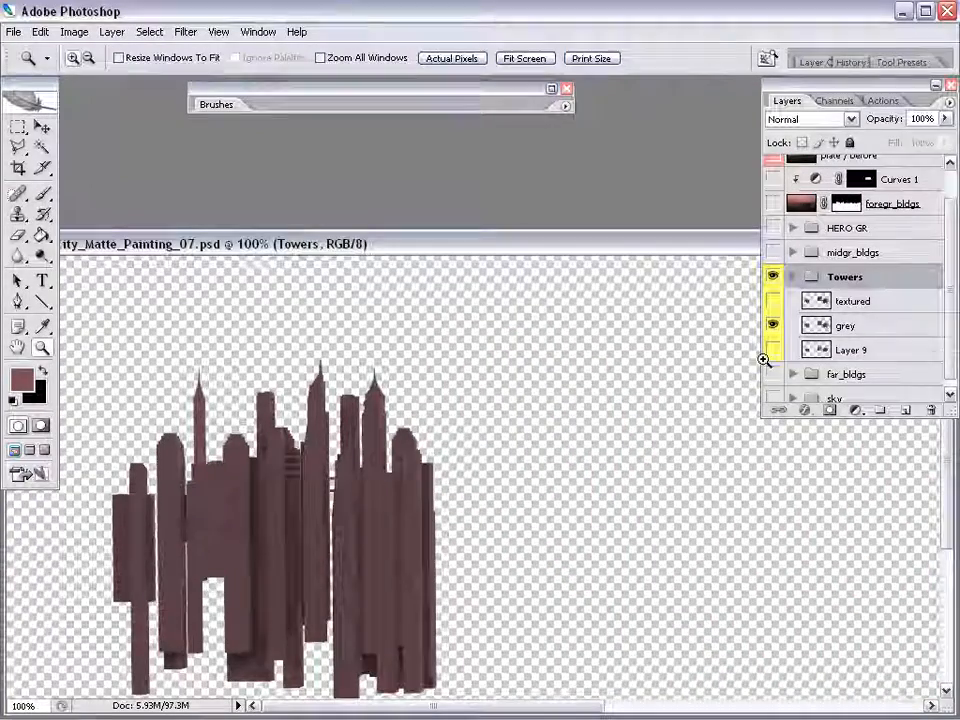
left_click(572, 456, "alt")
left_click(571, 456, "alt")
left_click(575, 455, "alt")
left_click(626, 438)
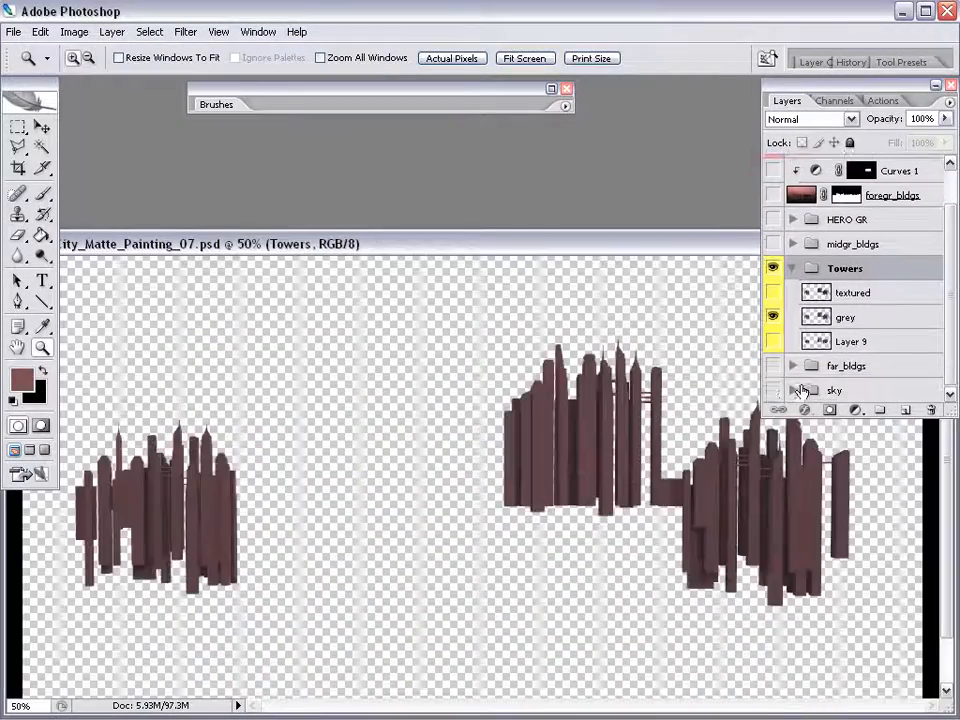
left_click(772, 292)
left_click(772, 296)
Turn on the midgr_bldgs group and the HERO GR group with all the layers inside it.
left_click(772, 219)
left_click(792, 219)
left_click(807, 246)
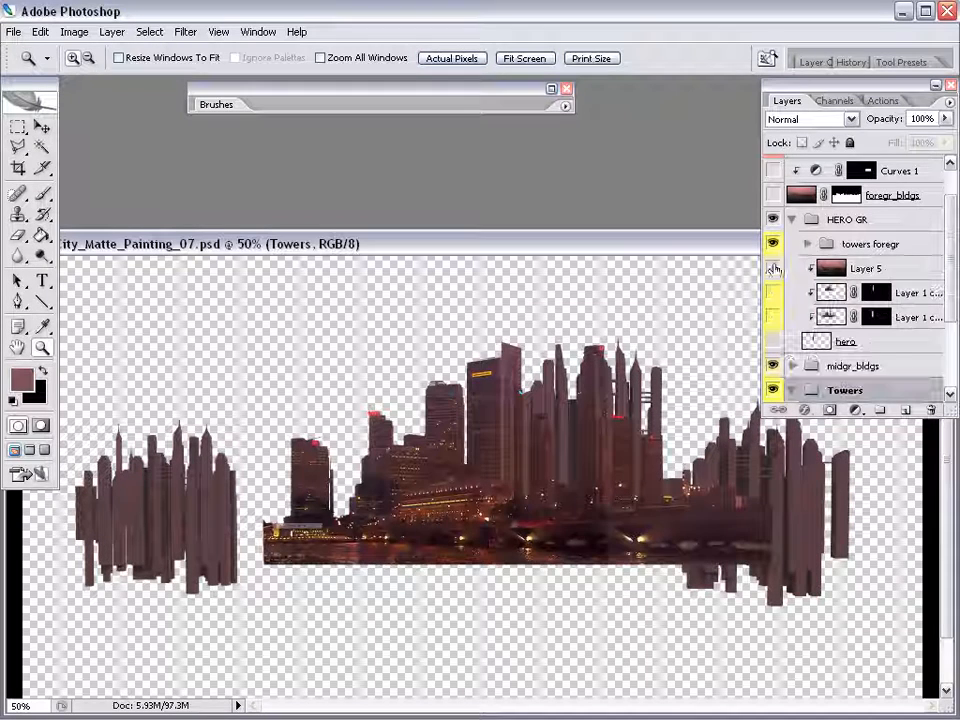
left_click_drag(772, 268, 772, 338)
left_click(788, 222)
left_click(792, 220)
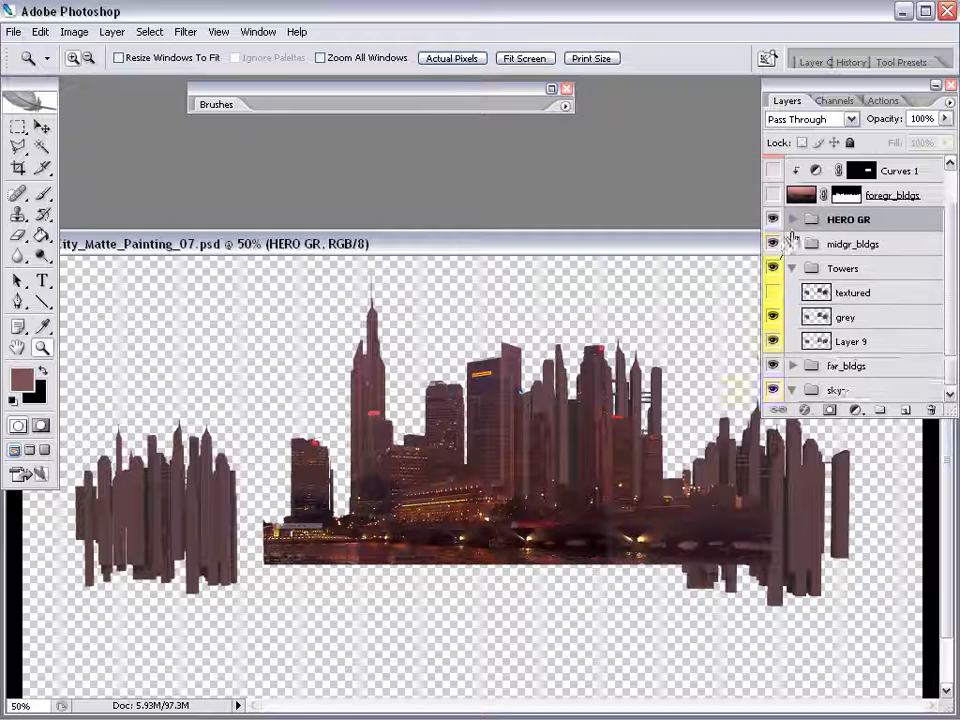
Turn on the foregr_bldgs layer and its Curves 1 adjustment, keeping the plate / before layer hidden.
scroll(777, 294, "up", 2)
left_click_drag(773, 240, 773, 186)
left_click(773, 191)
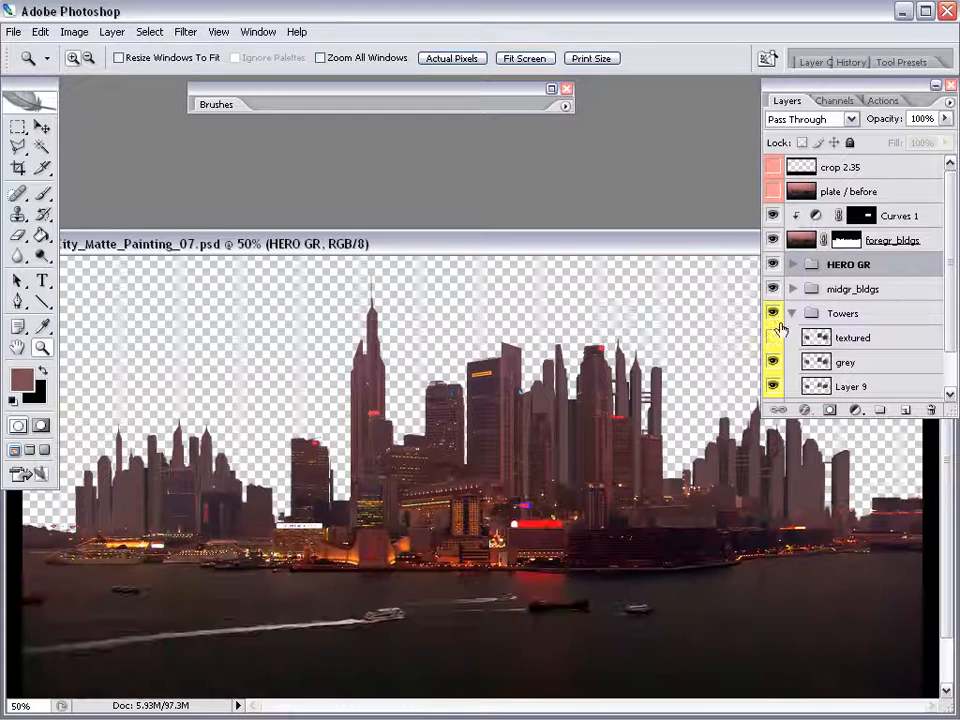
Turn on the sky and far_bldgs groups with their contents and collapse both groups.
scroll(786, 364, "down", 2)
left_click(805, 390)
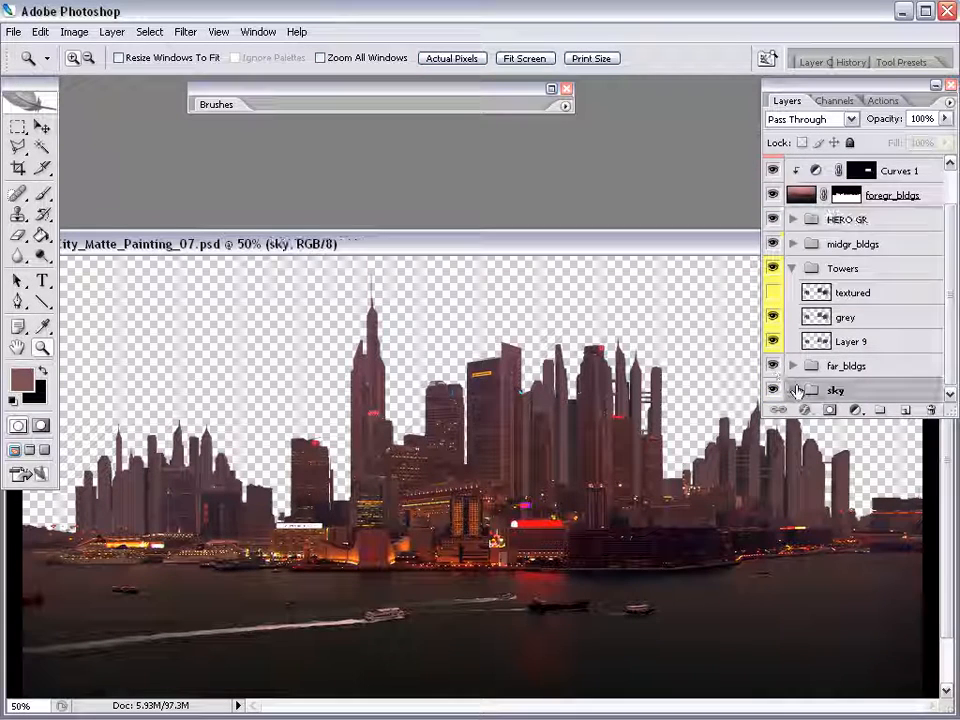
left_click(793, 390)
left_click(772, 390)
left_click(792, 317)
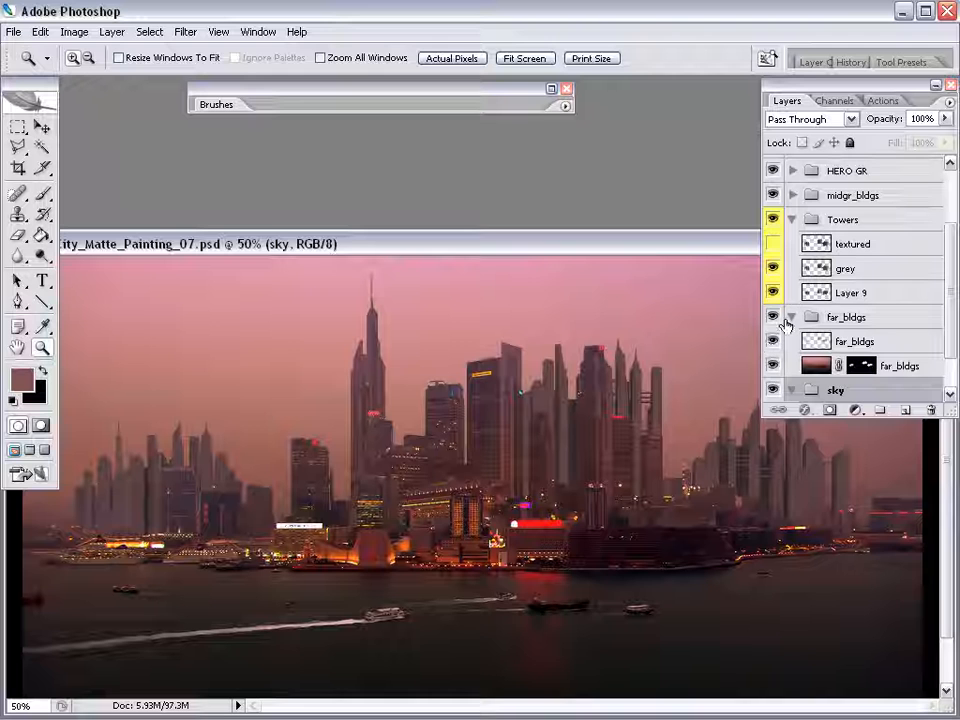
left_click(786, 322)
left_click(792, 317)
left_click(792, 341)
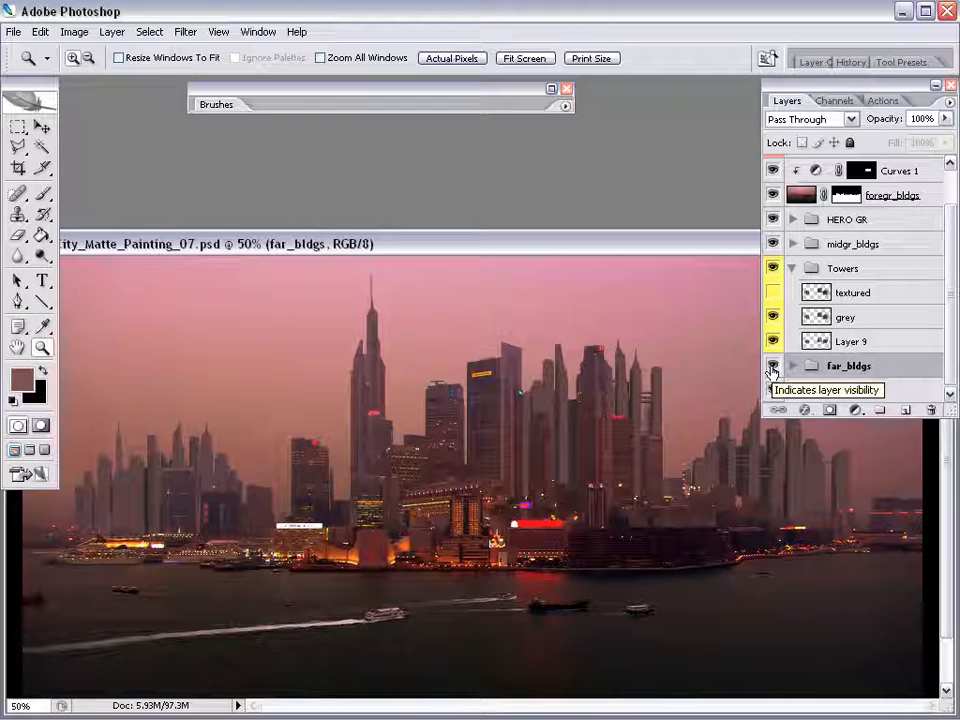
Compare the painting with and without the grey towers and hide Layer 9 in the Towers group.
left_click(773, 321)
left_click(773, 321)
left_click(820, 321)
left_click(773, 346)
key("Tab")
key("Tab")
Show the textured layer, lower its opacity to 18% and check the tower clusters at 100%.
left_click(850, 292)
left_click(773, 292)
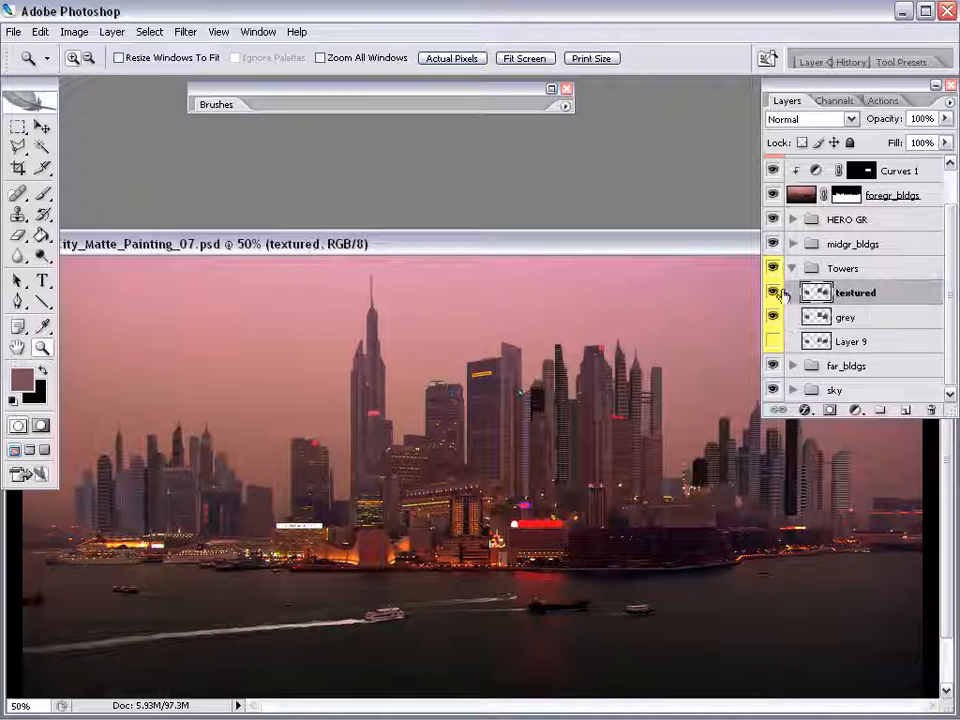
left_click(945, 119)
left_click_drag(908, 146, 868, 146)
left_click(545, 444)
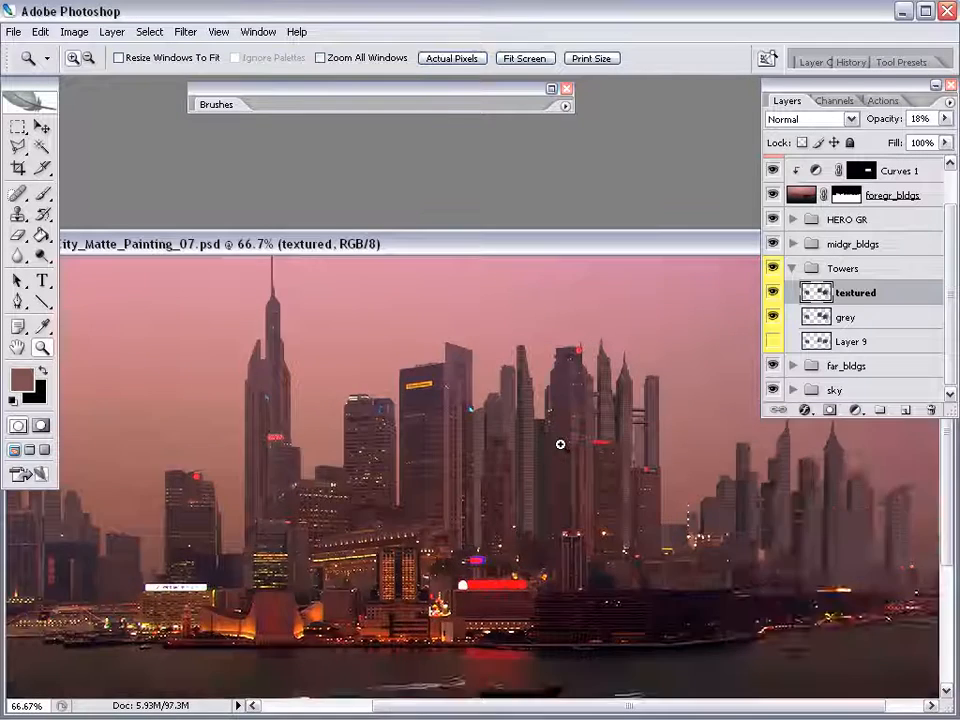
left_click(559, 444)
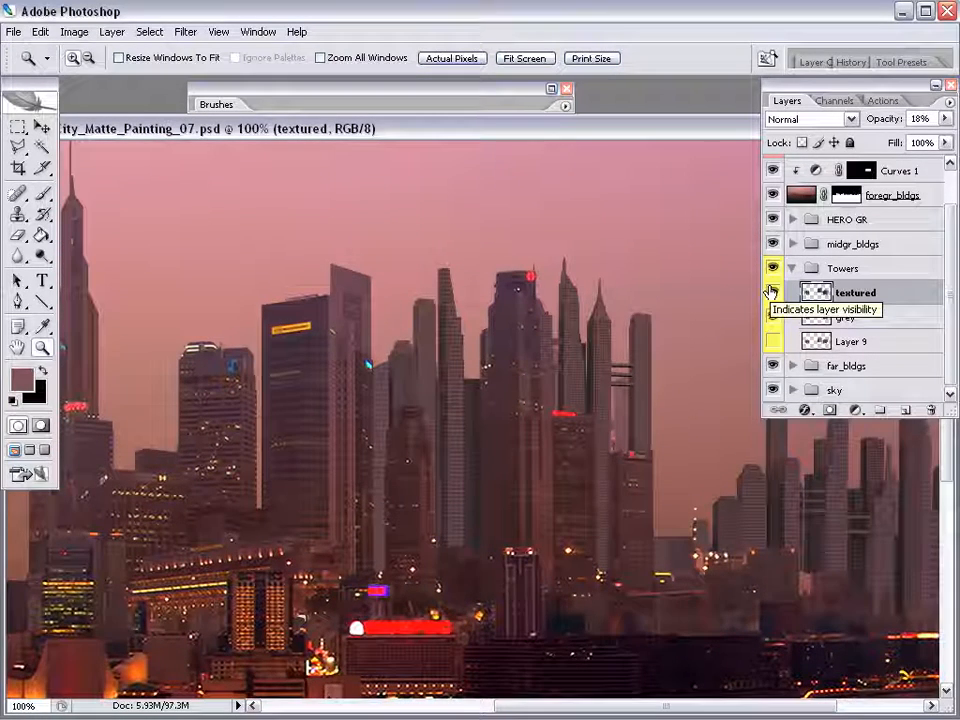
left_click_drag(659, 351, 426, 323)
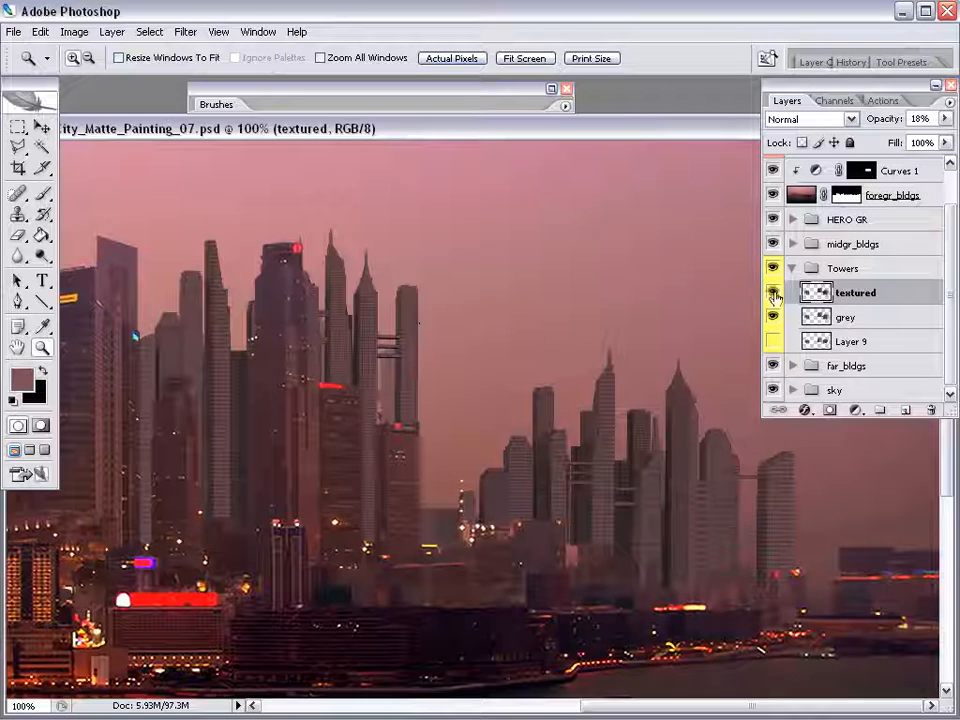
left_click_drag(497, 405, 707, 411)
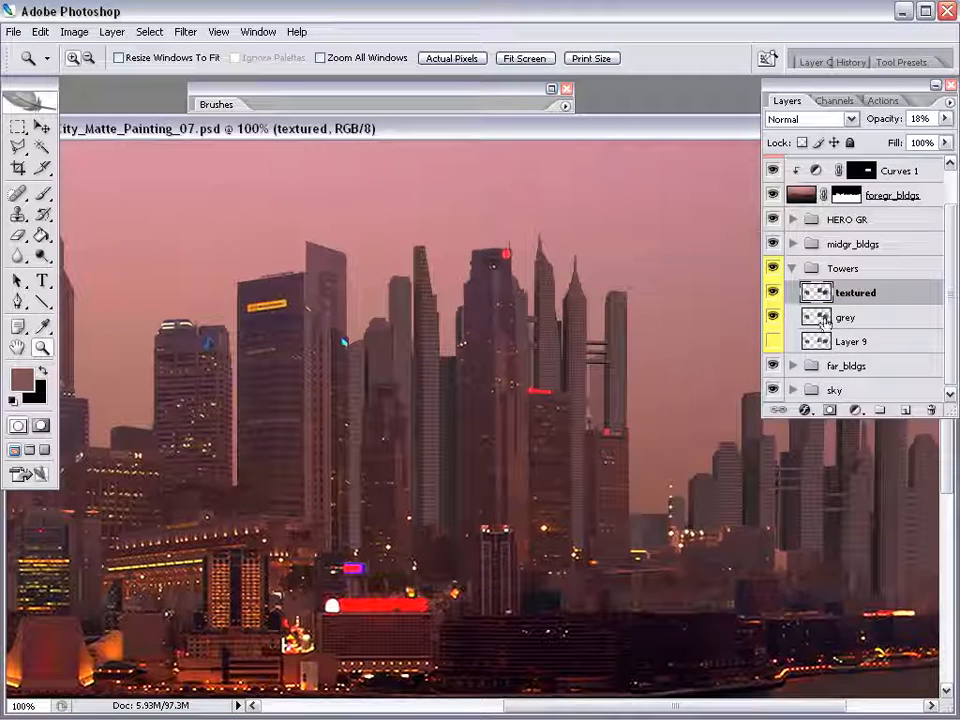
Duplicate the textured layer twice and hide both copies.
key("ctrl+j")
key("ctrl+j")
left_click_drag(773, 293, 773, 317)
Rename the original textured layer as "textured mid".
double_click(876, 342)
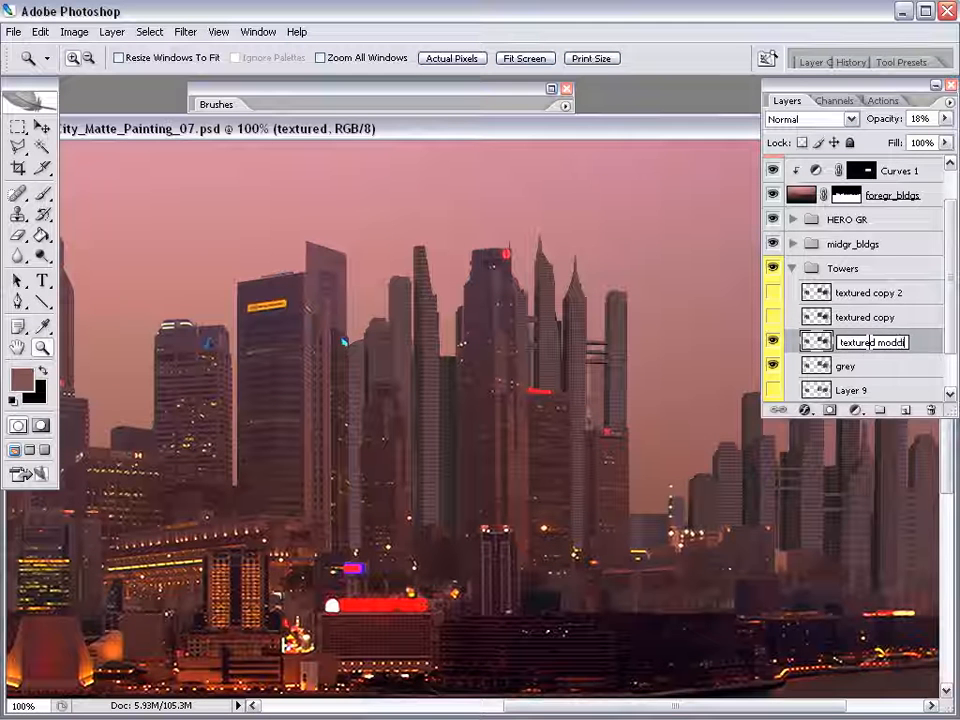
type("moddil")
key("Return")
key("BackSpace")
key("BackSpace")
key("BackSpace")
key("BackSpace")
key("Return")
Add a layer mask to textured mid from a rectangular selection around the central tower cluster.
left_click(818, 340, "ctrl")
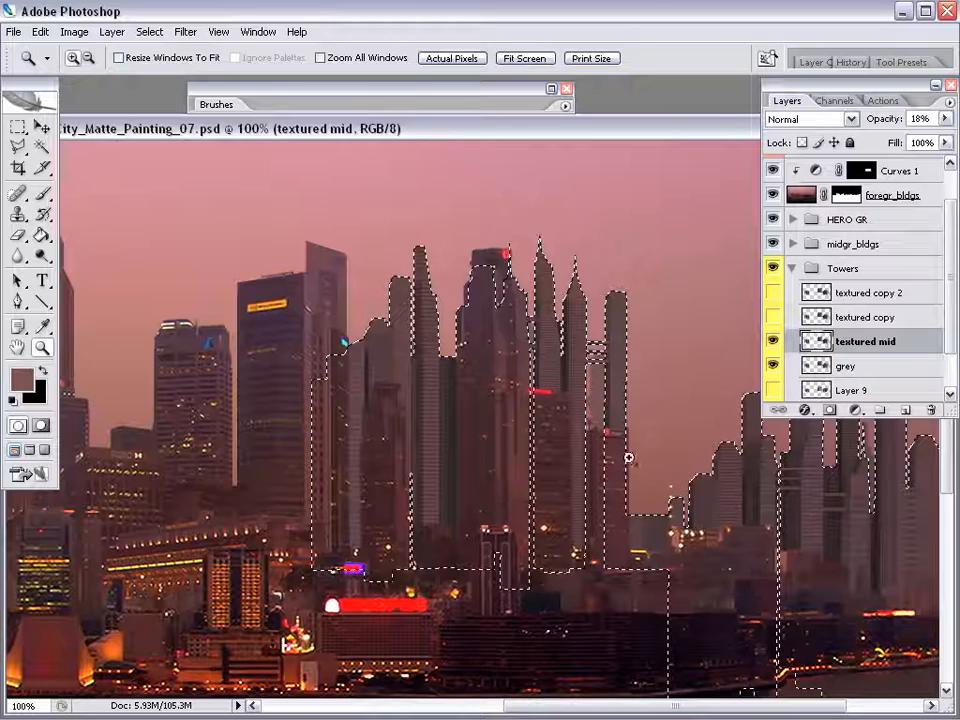
key("m")
left_click_drag(291, 177, 650, 640)
left_click(829, 410)
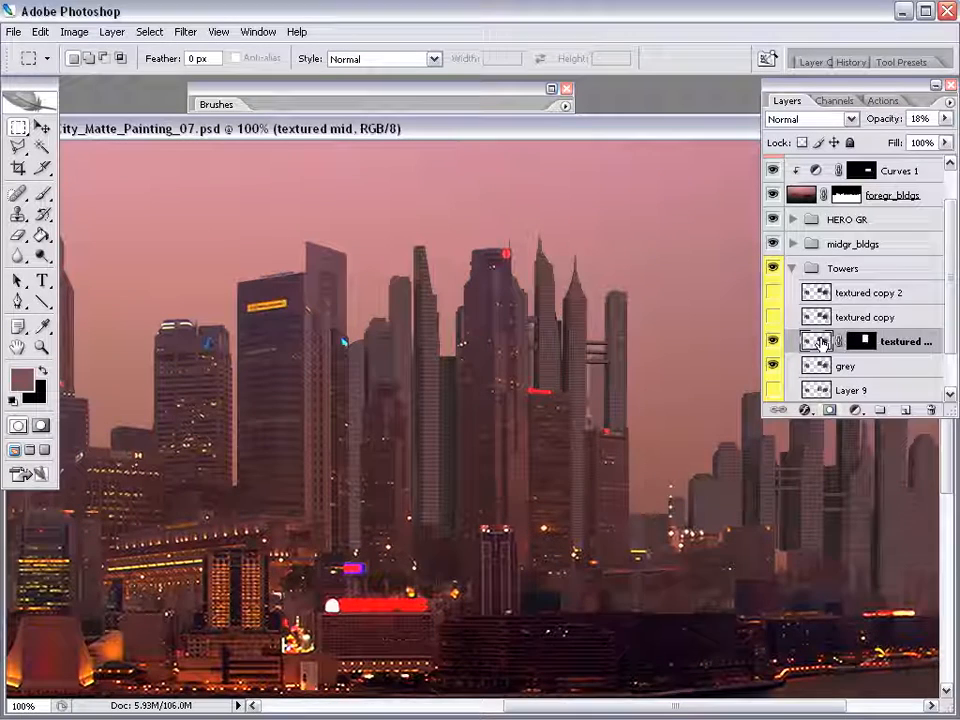
Show textured copy in place of textured mid and set its opacity to 21% for the right tower cluster.
left_click(774, 341)
left_click(774, 317)
left_click(820, 318)
left_click_drag(643, 480, 433, 396)
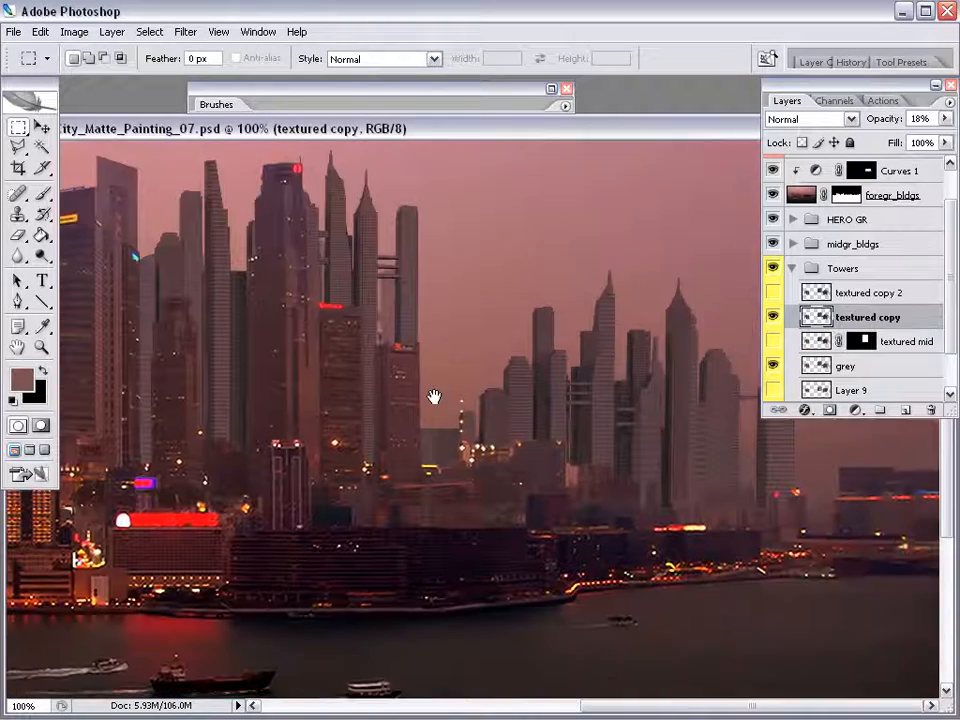
left_click(816, 317, "ctrl")
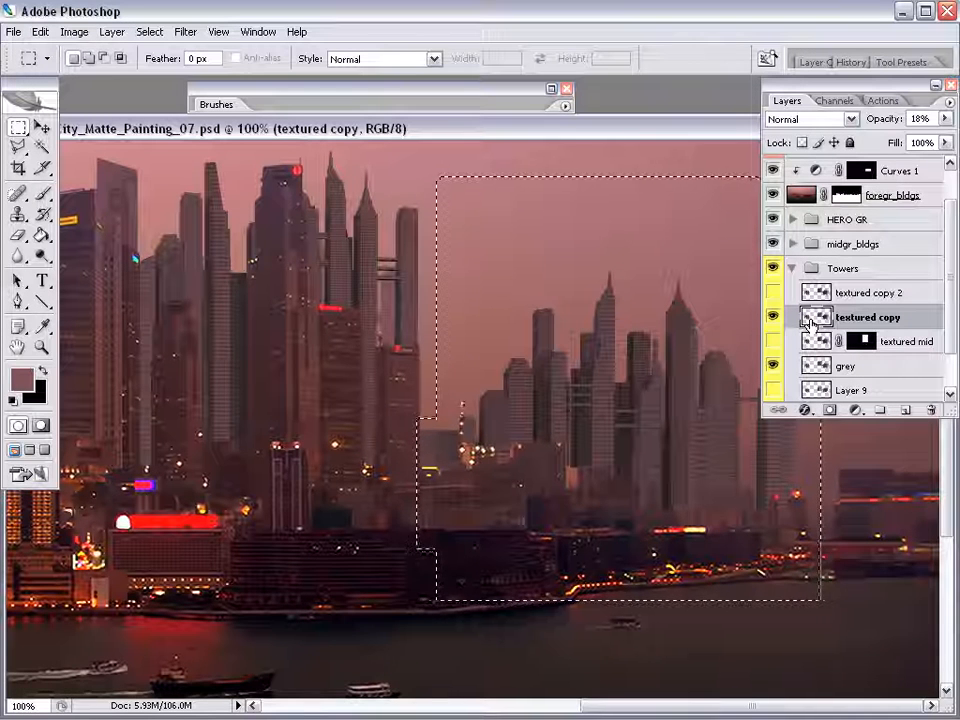
key("ctrl+d")
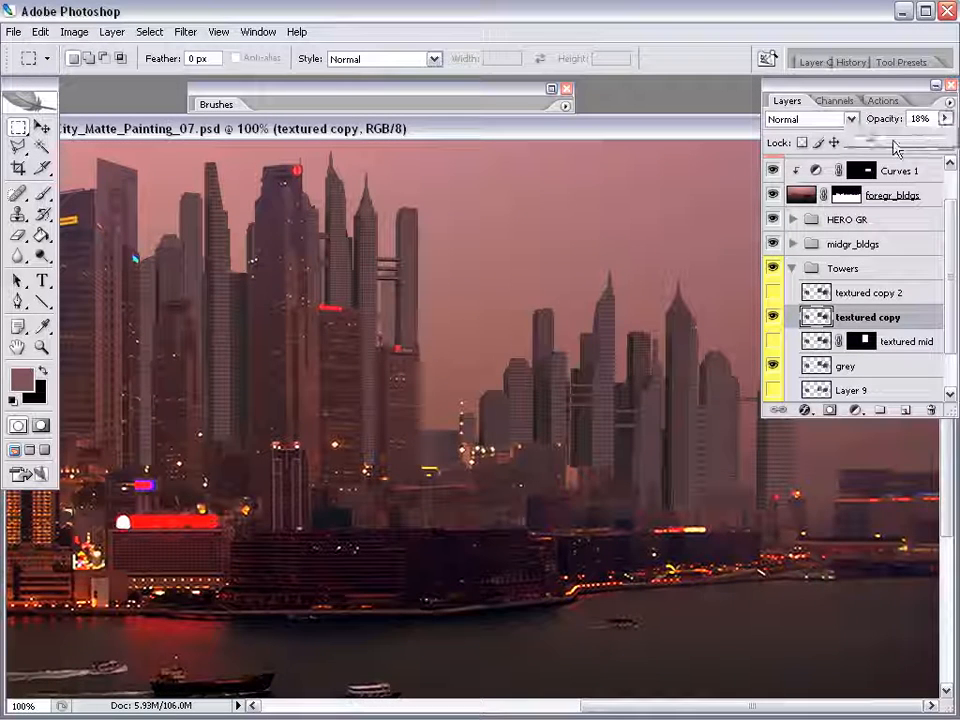
left_click_drag(867, 143, 874, 138)
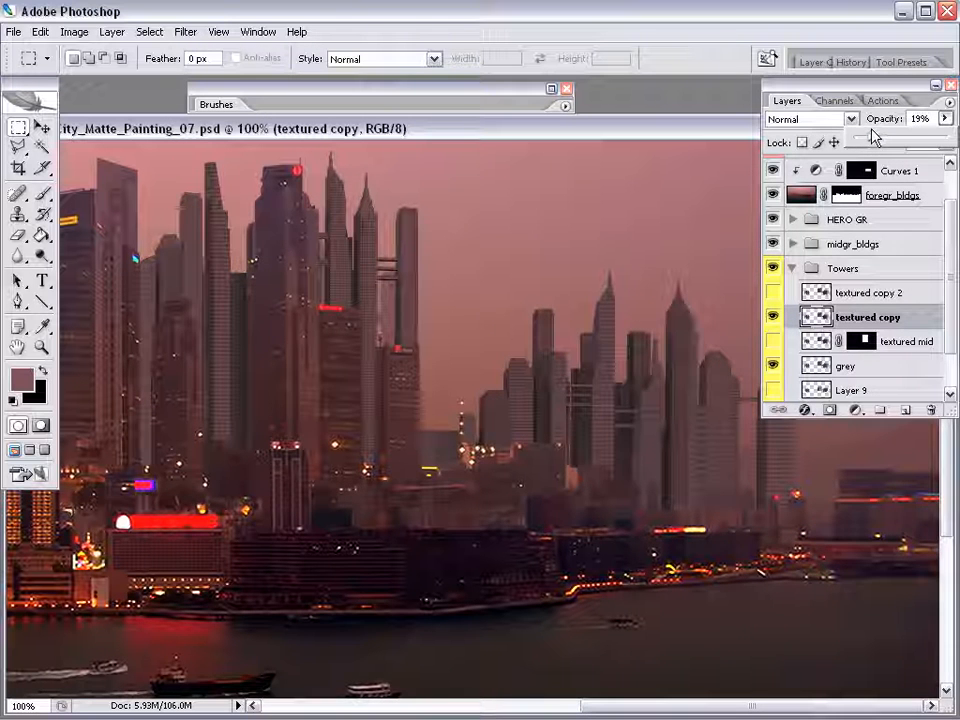
left_click(838, 320)
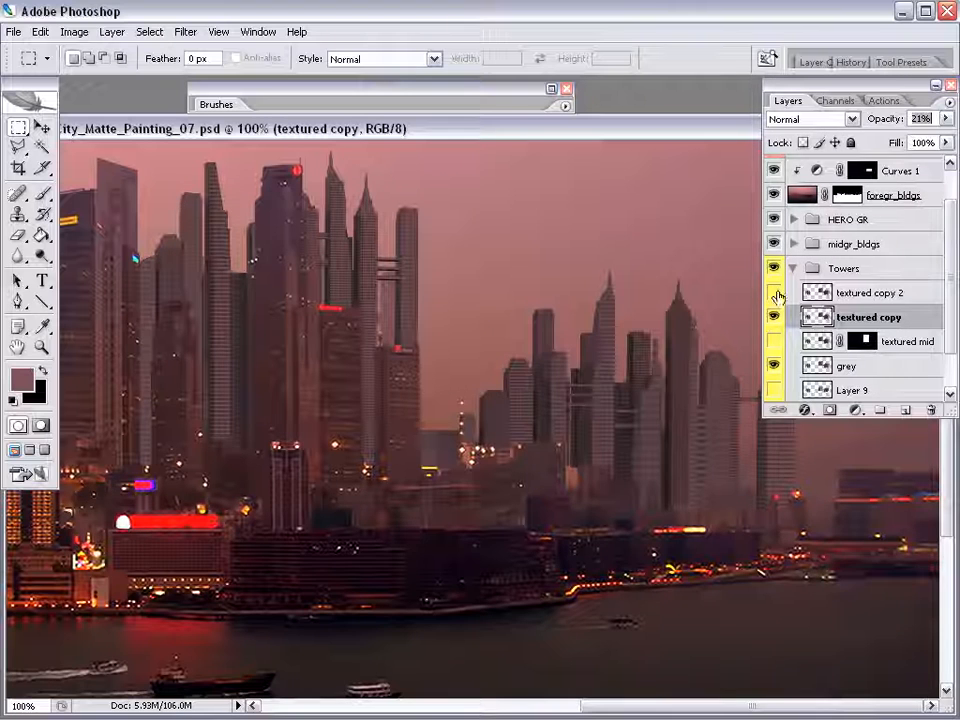
Show only textured copy 2 of the textured layers, mask it to the left tower cluster and settle its opacity at 18%.
left_click(868, 292)
left_click(774, 317)
left_click(774, 341)
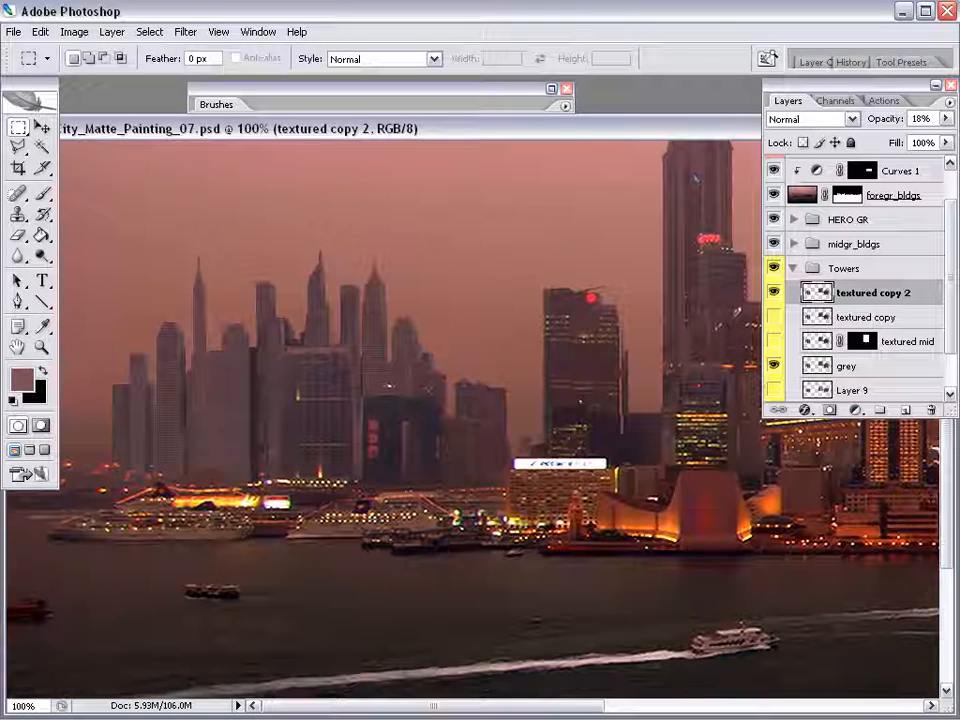
left_click_drag(81, 208, 501, 572)
left_click(829, 410)
key("ctrl+d")
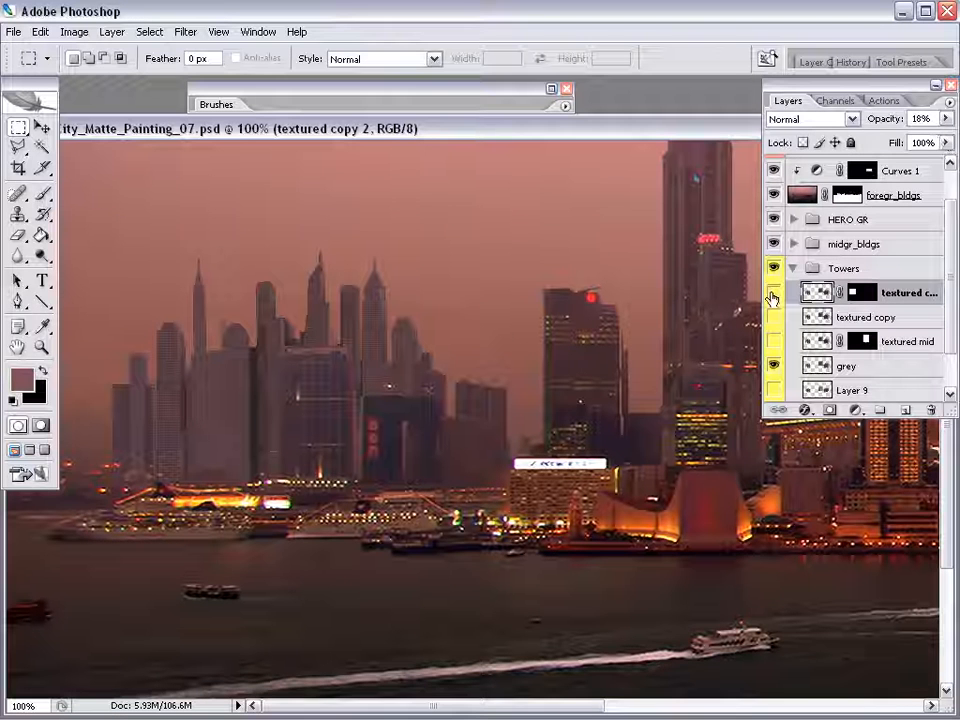
left_click(946, 118)
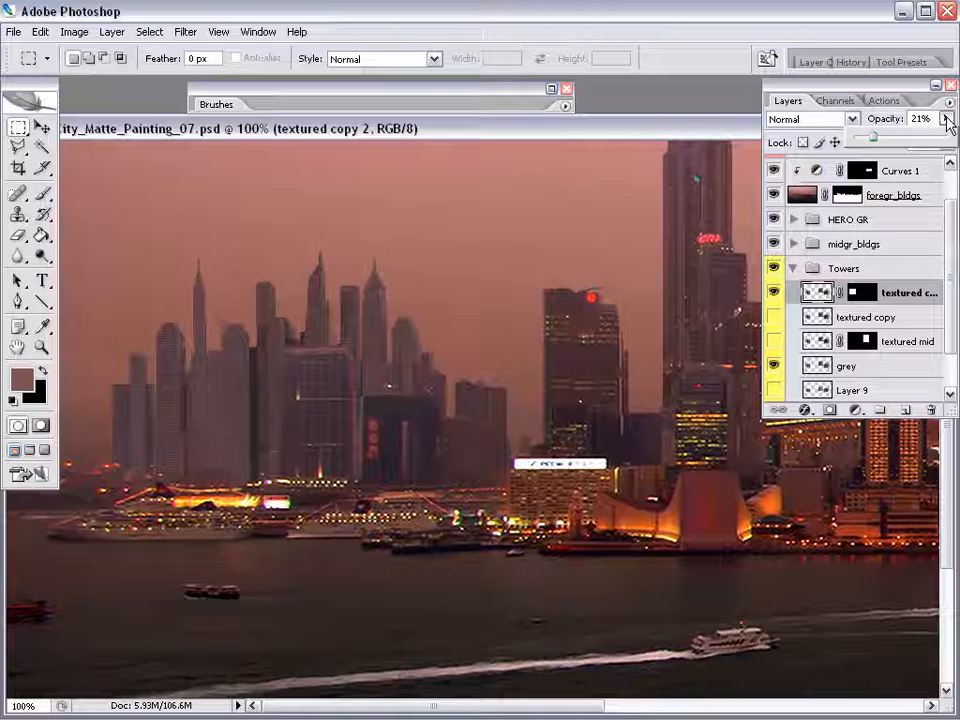
left_click_drag(947, 121, 945, 116)
Apply Remove Black Matte to the textured copy 2 layer, checking the tower edges up close.
key("z")
left_click_drag(422, 238, 238, 491)
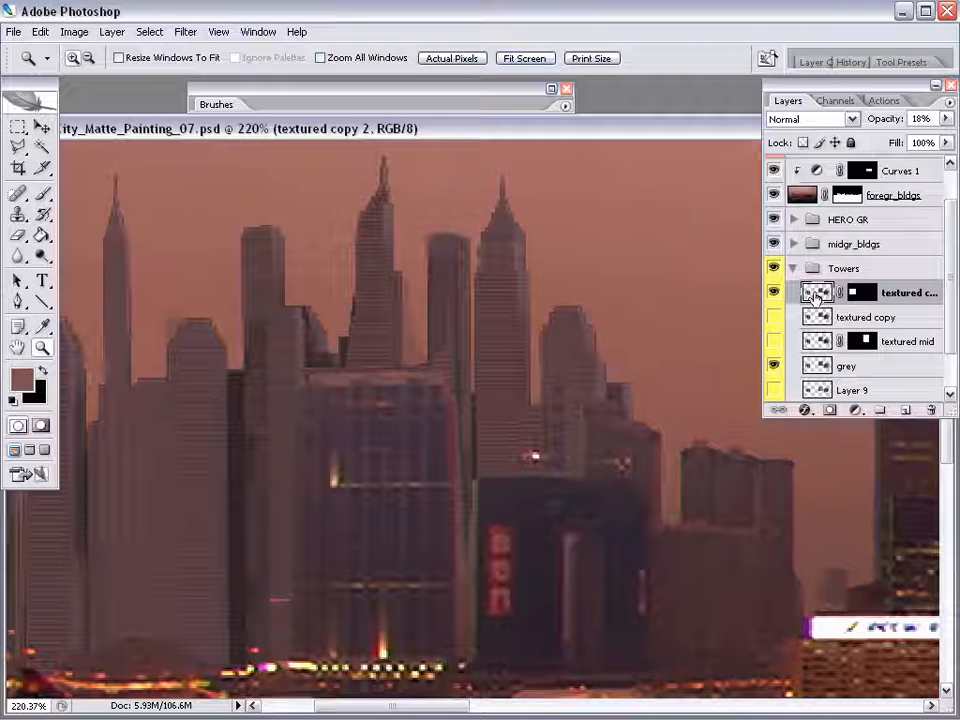
left_click(112, 31)
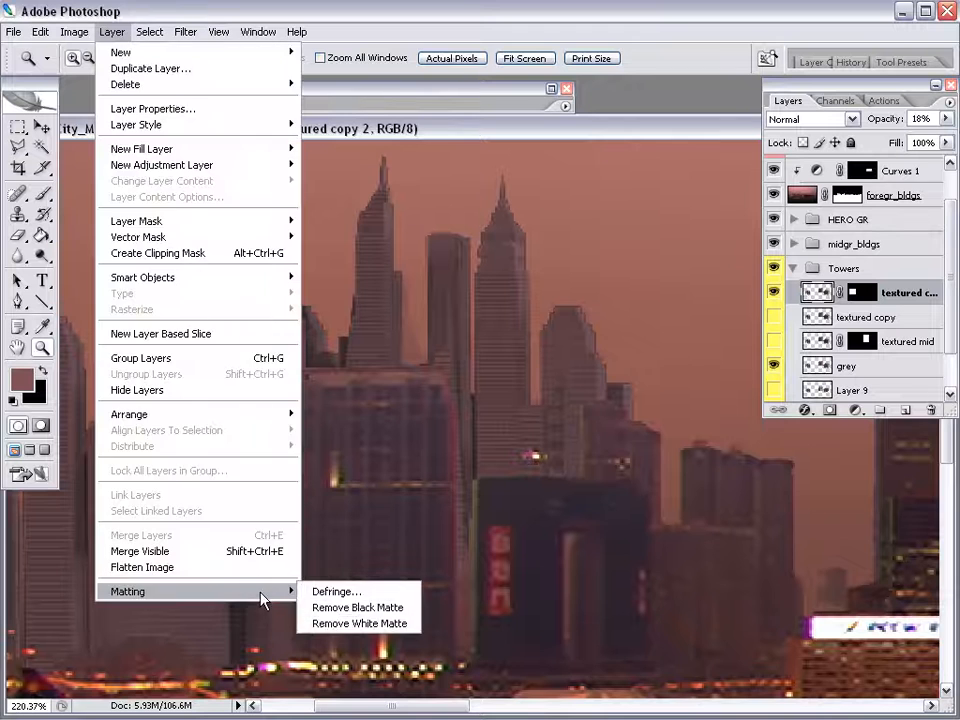
mouse_move(251, 594)
left_click(402, 580)
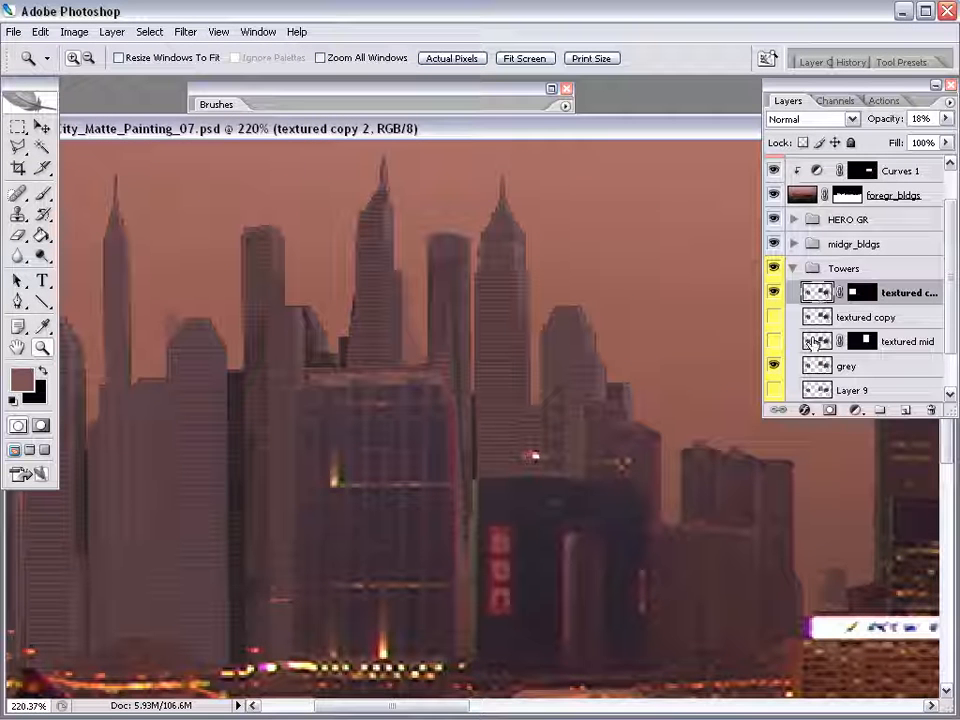
Apply Remove Black Matte to the grey layer and turn on textured copy and textured mid.
left_click(815, 319)
key("alt+bracketleft")
key("alt+bracketleft")
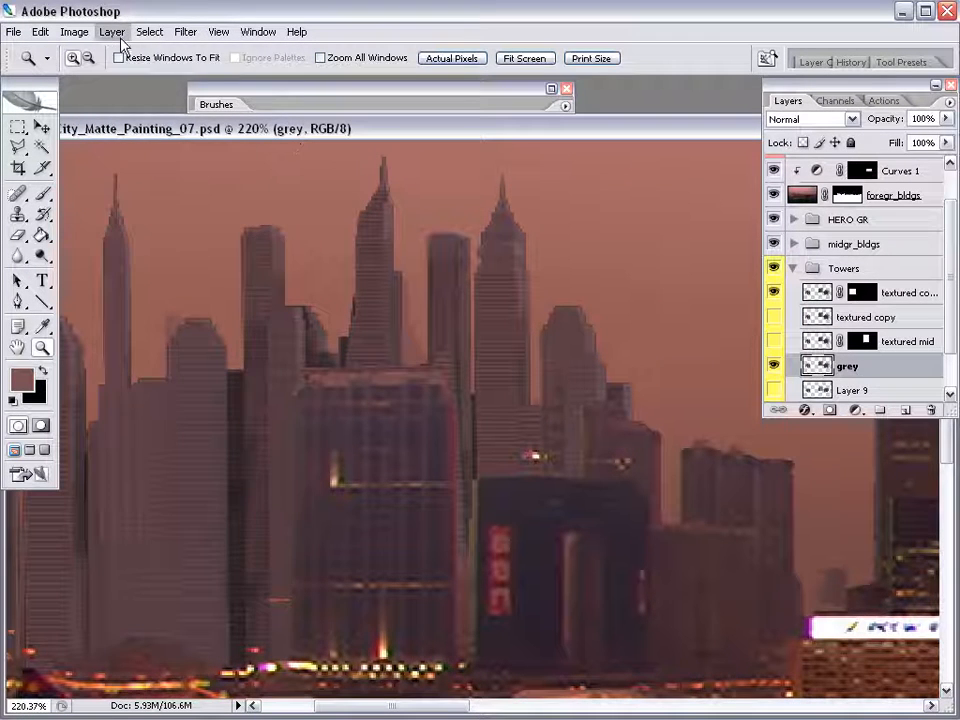
left_click(112, 31)
mouse_move(279, 597)
left_click(402, 597)
left_click_drag(773, 366, 773, 317)
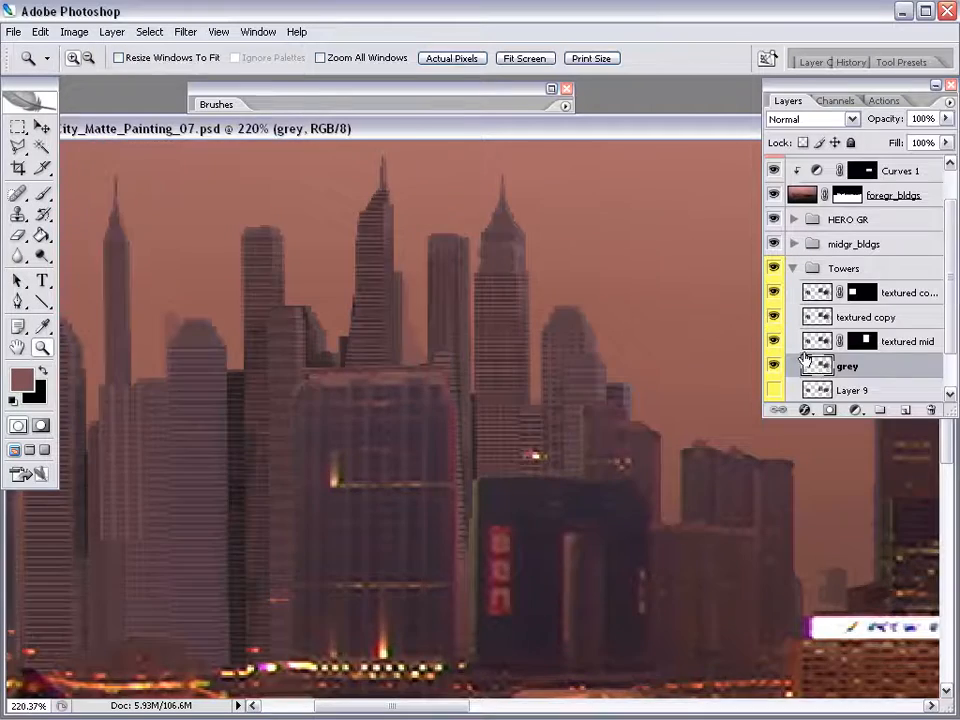
Add a layer mask to textured copy from a rectangular selection around the right tower cluster.
key("ctrl+minus")
key("ctrl+minus")
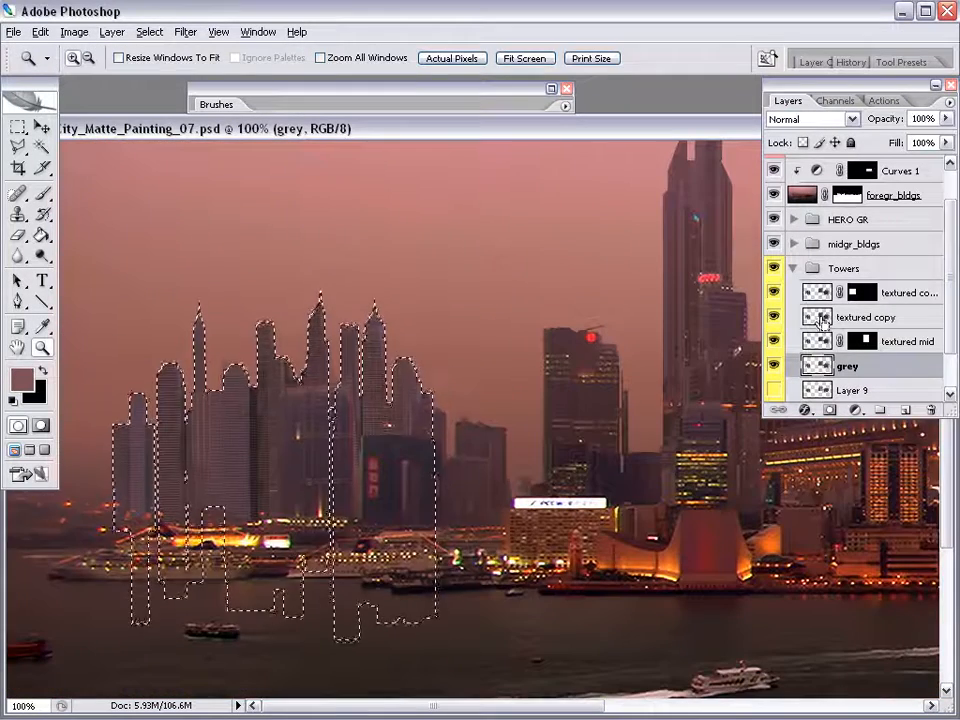
left_click_drag(905, 425, 540, 421)
left_click_drag(685, 407, 315, 437)
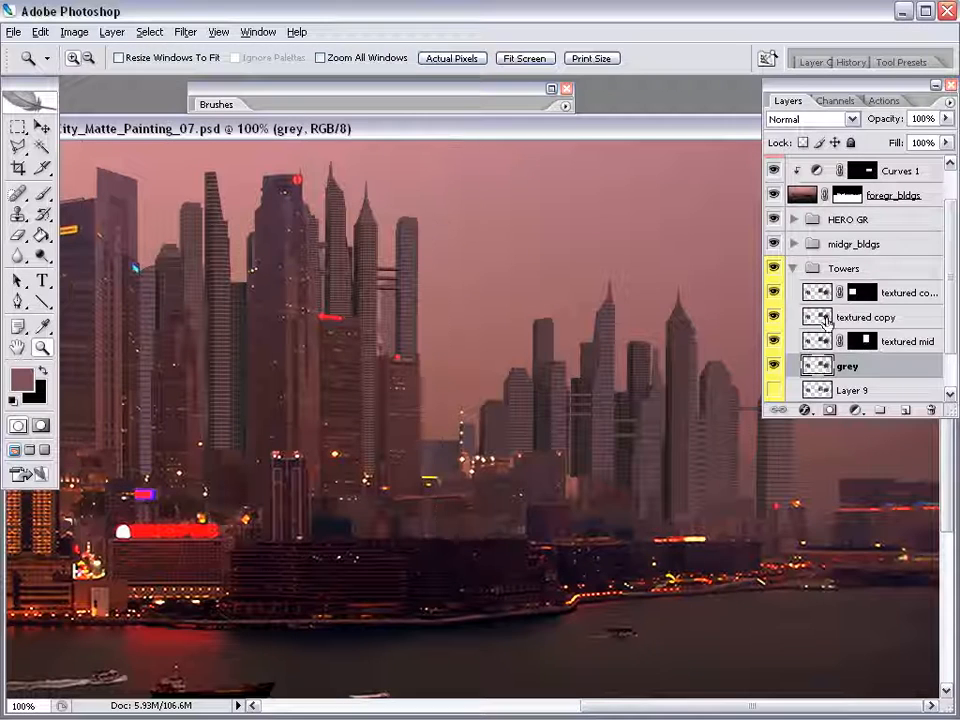
left_click(826, 316)
key("m")
key("Tab")
left_click_drag(488, 380, 452, 265)
left_click_drag(418, 425, 460, 555)
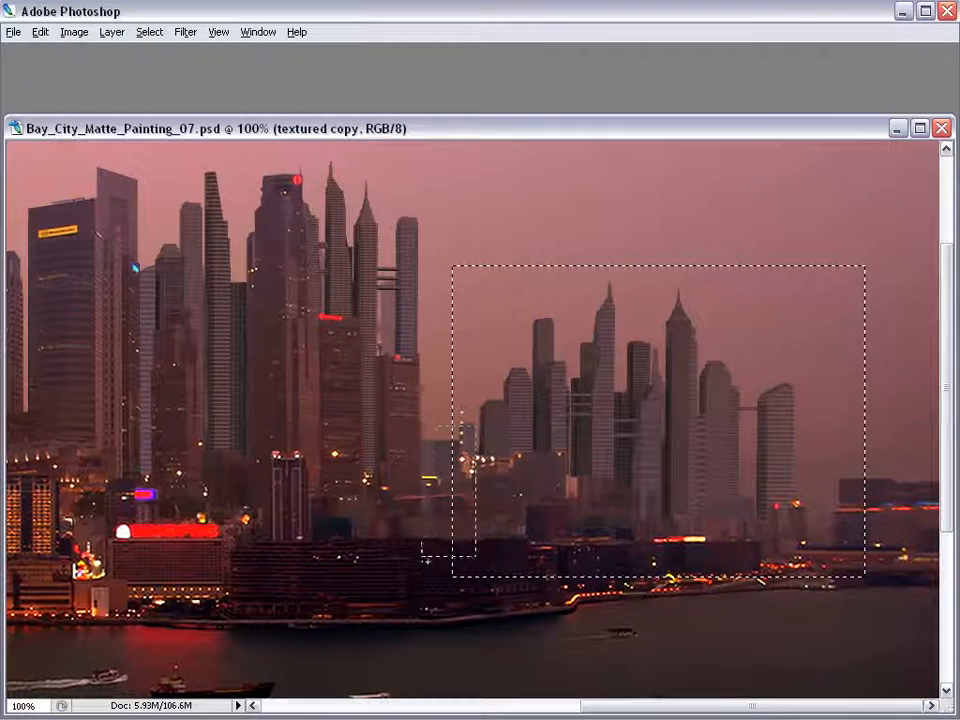
key("Tab")
left_click(831, 411)
Set the opacity of the textured mid layer to 16%.
left_click_drag(263, 447, 427, 477)
left_click(775, 341)
left_click(870, 341)
left_click_drag(946, 118, 938, 140)
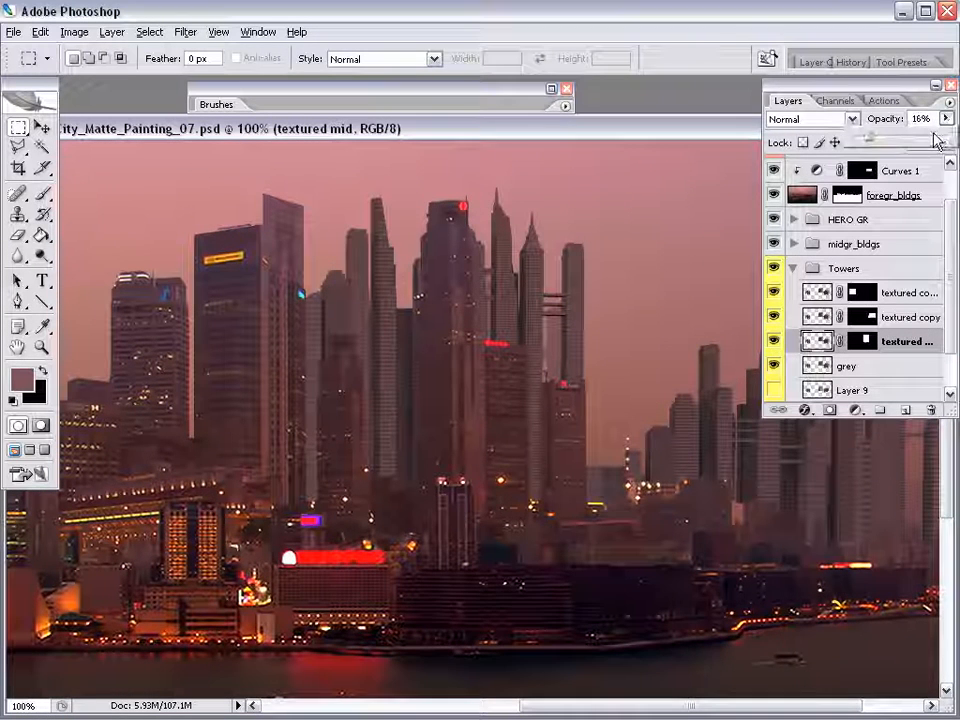
Compare the left and right towers with and without their textures, and set the textured copy layer's opacity to 16%.
left_click(812, 293)
left_click(776, 292)
left_click(776, 292)
left_click(776, 320)
left_click(776, 320)
left_click_drag(594, 333, 429, 333)
left_click(880, 317)
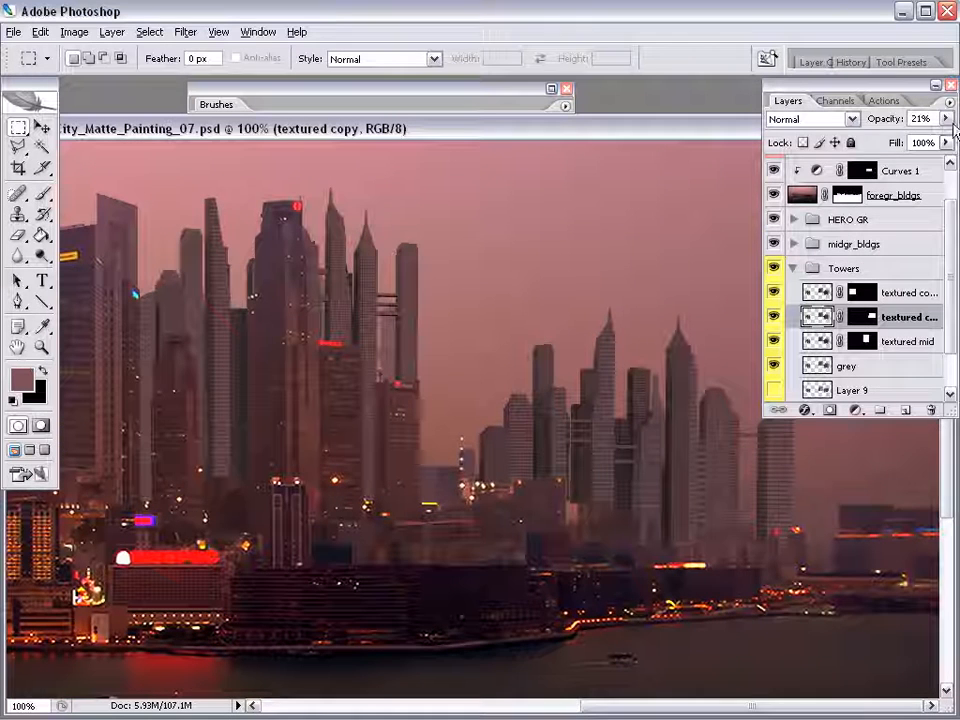
scroll(897, 321, "down", 2)
scroll(890, 310, "up", 4)
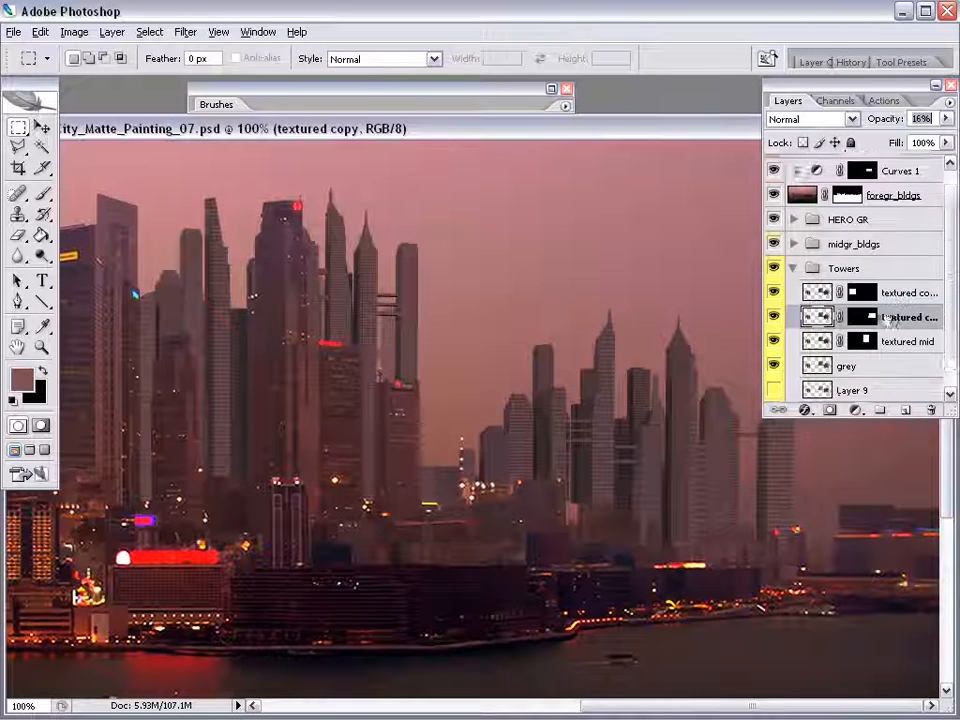
Duplicate the Towers group, hide the original group, and rename the duplicate Towers.
left_click(812, 293)
left_click(793, 293)
key("ctrl+j")
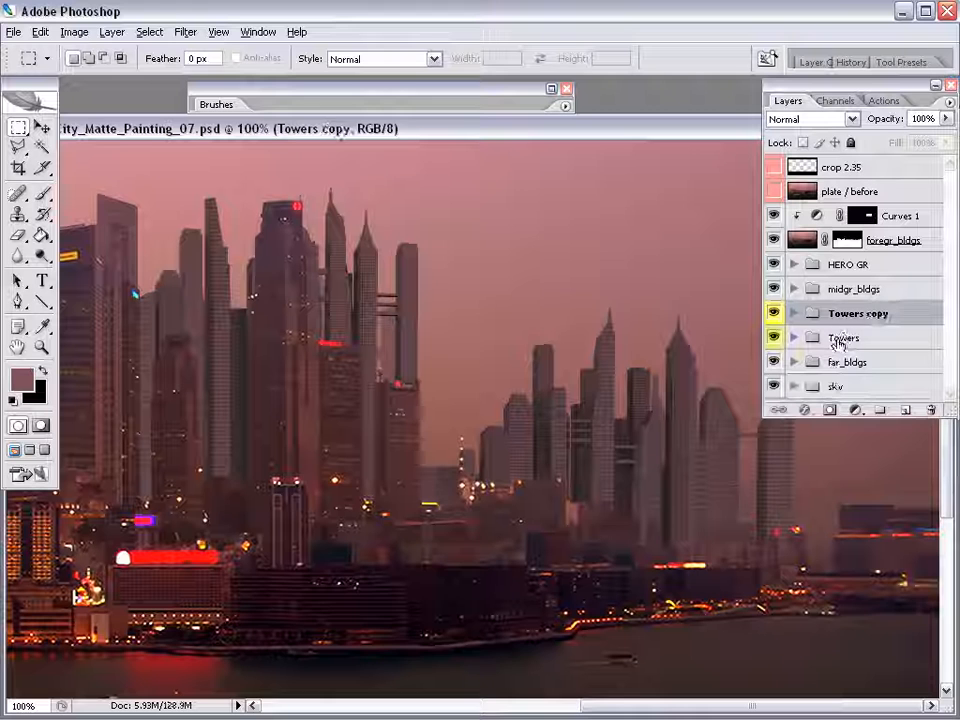
double_click(846, 337)
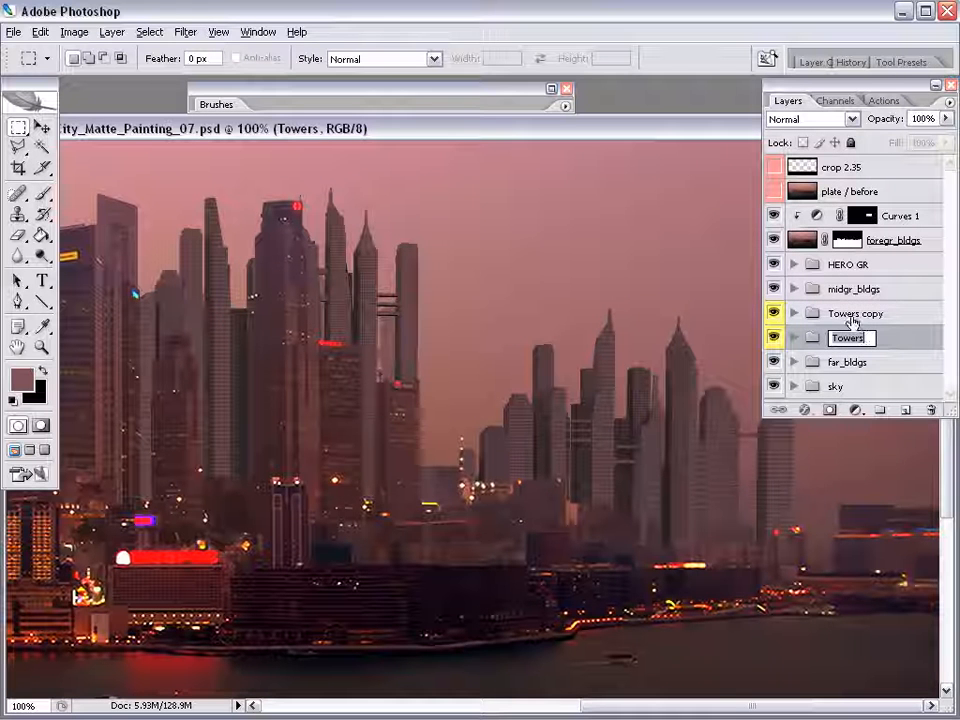
left_click(850, 313)
left_click(773, 337)
double_click(870, 315)
key("BackSpace")
key("Return")
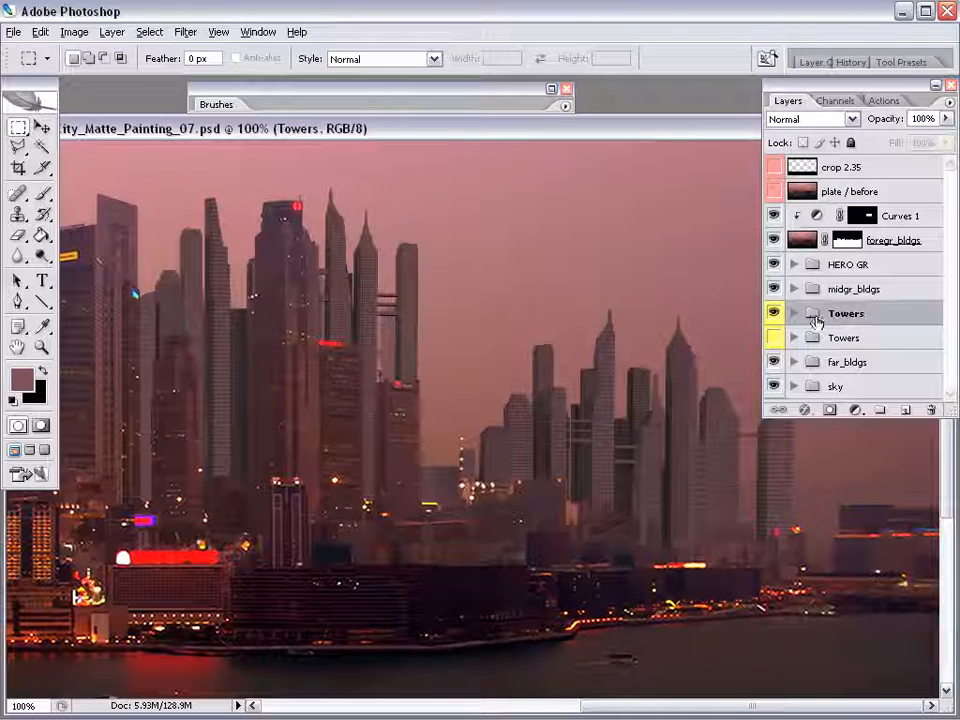
Rename the hidden original group Towers backup and expand the visible Towers group.
double_click(843, 338)
type("backup")
left_click(840, 314)
left_click(793, 313)
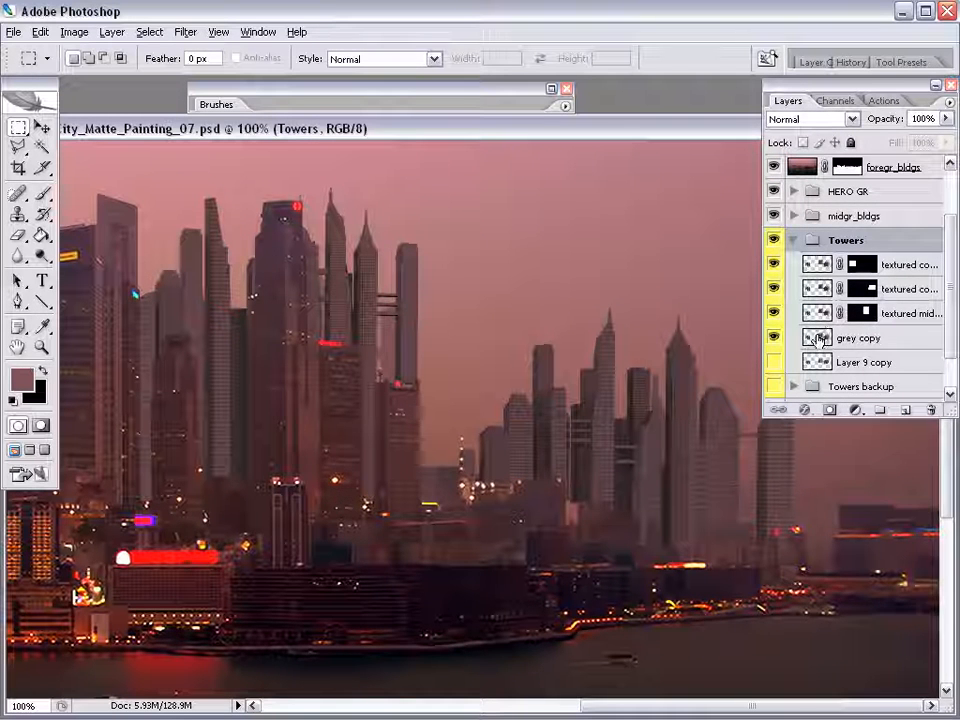
Merge the three masked textured layers in the Towers group into one layer and remove Layer 9 copy.
left_click(820, 266)
key("ctrl+e")
left_click(665, 270)
key("ctrl+e")
left_click(666, 270)
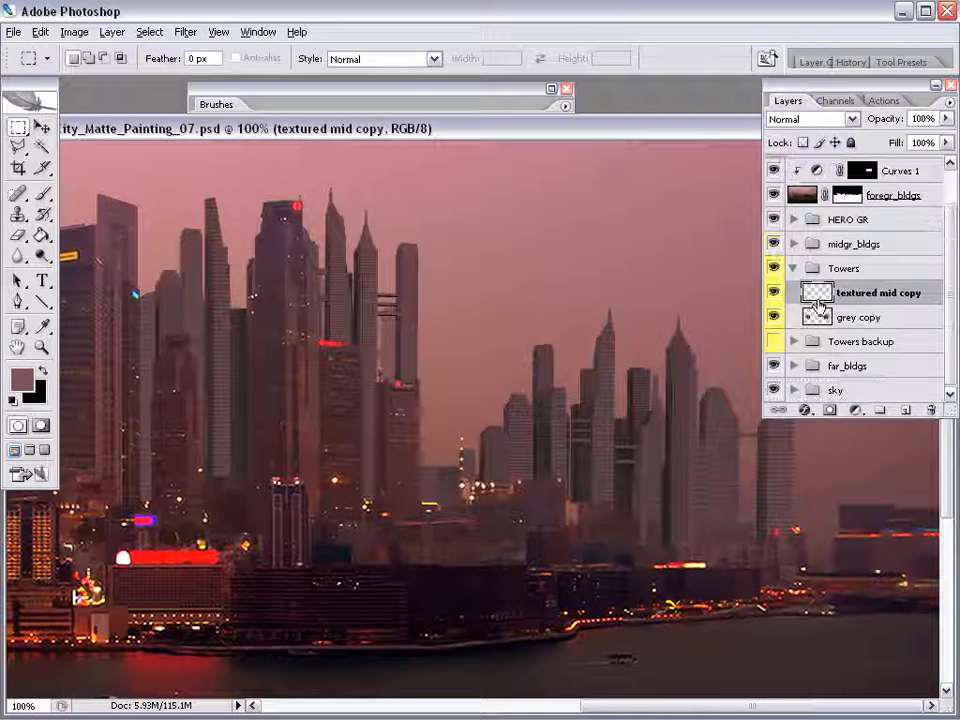
Check the merged texture layer's contribution by toggling visibility, and merge it down into the grey copy layer.
key("z")
key("ctrl+z")
key("ctrl+z")
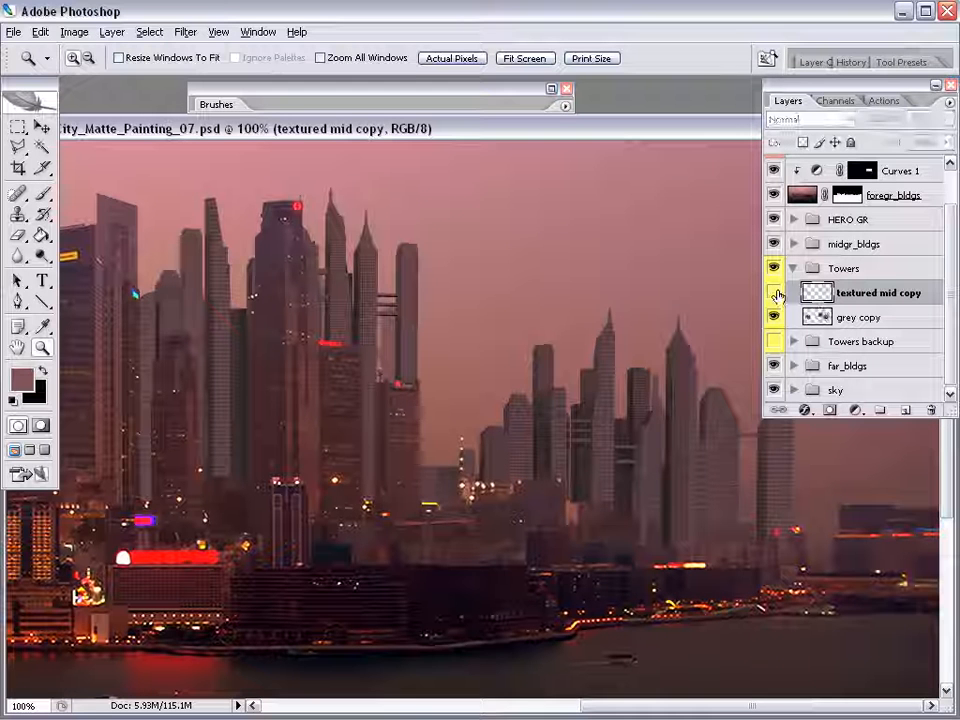
left_click(775, 293)
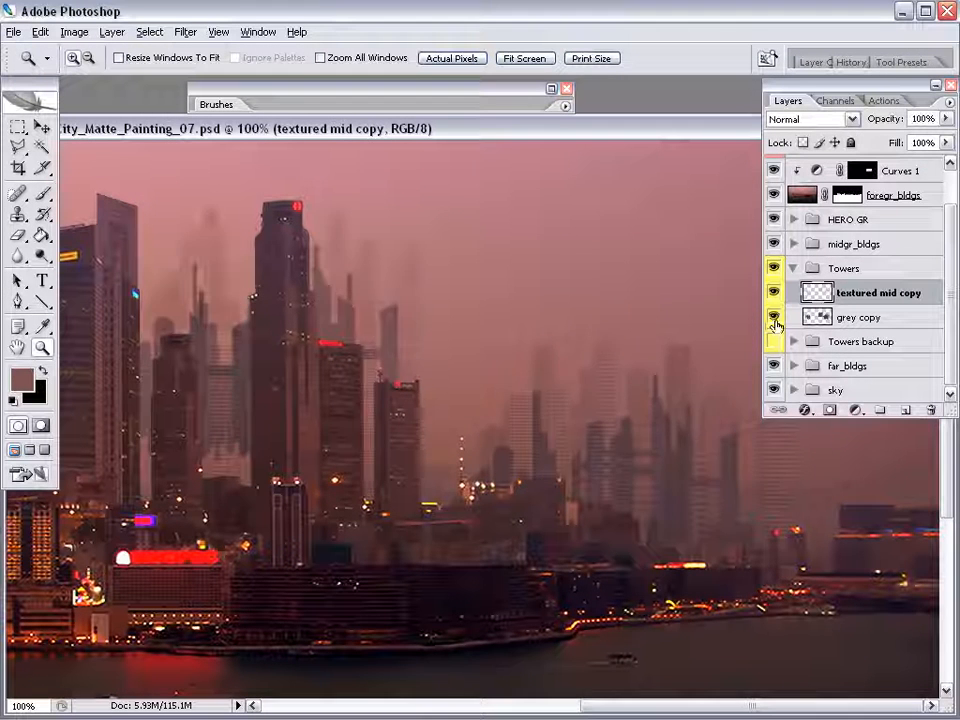
left_click(775, 298)
key("ctrl+e")
Select the central tower cluster on grey copy, scale it to about 88.6%, and squash its height slightly.
left_click_drag(597, 407, 687, 393)
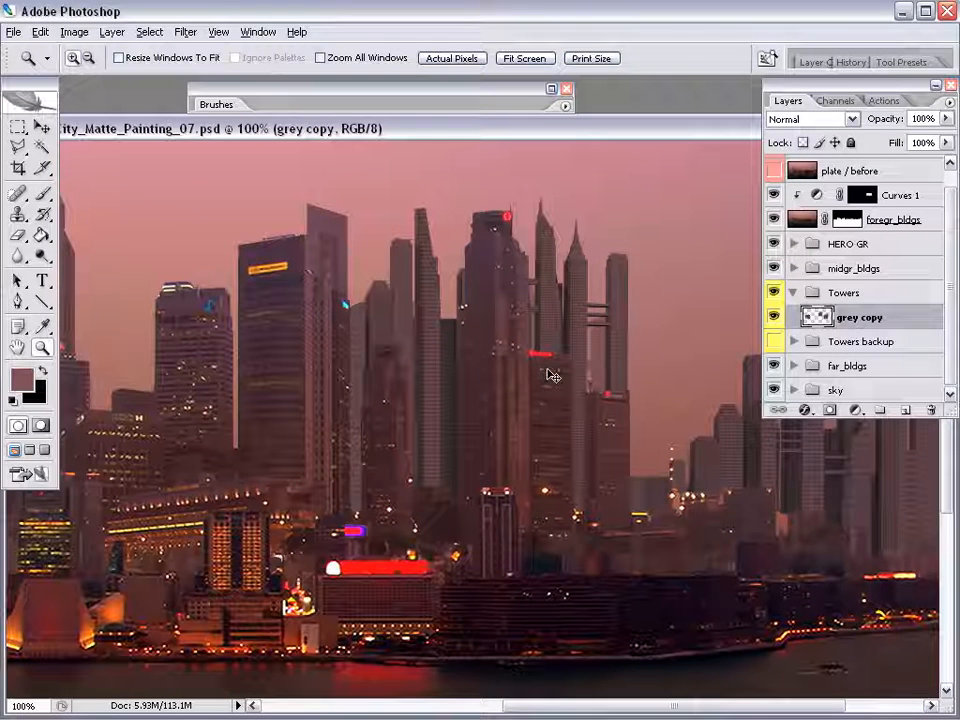
key("m")
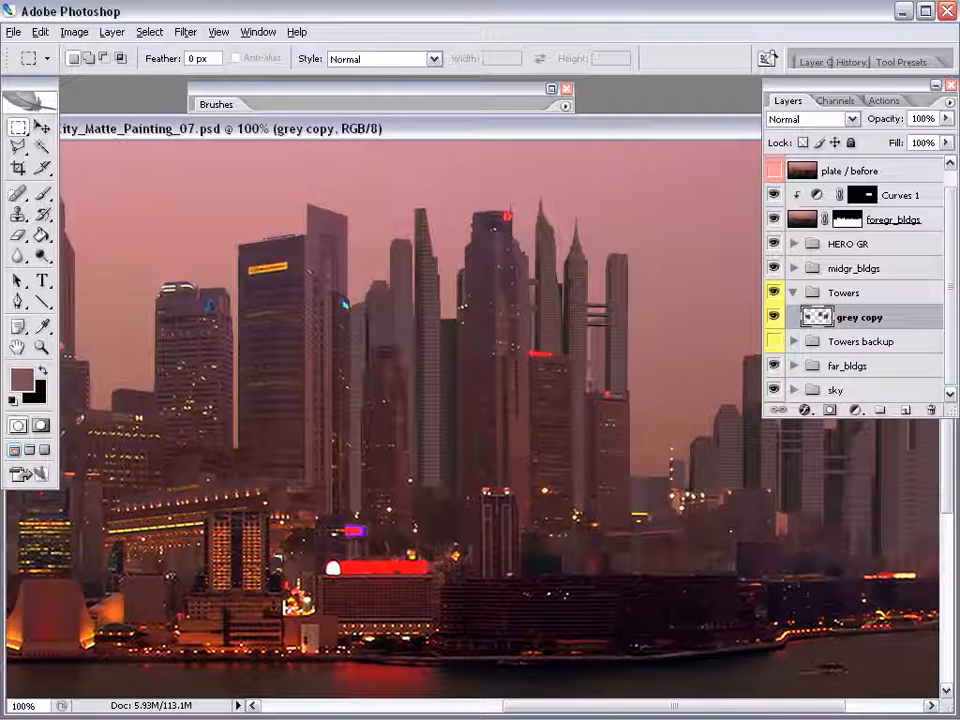
left_click_drag(279, 171, 628, 639)
key("z")
left_click_drag(665, 425, 529, 539)
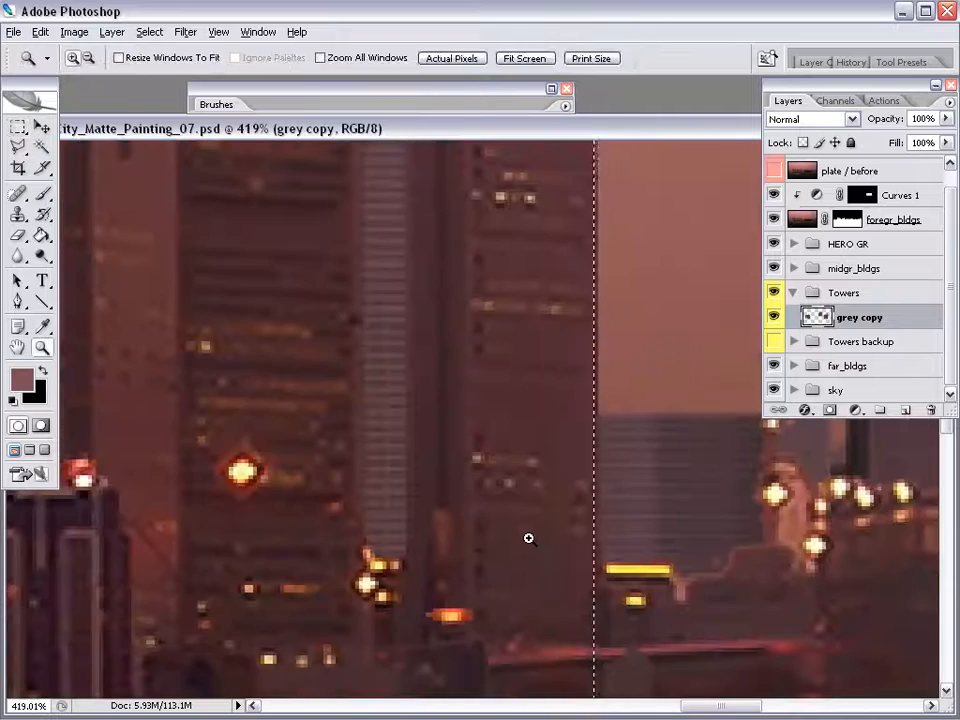
key("ctrl+alt+0")
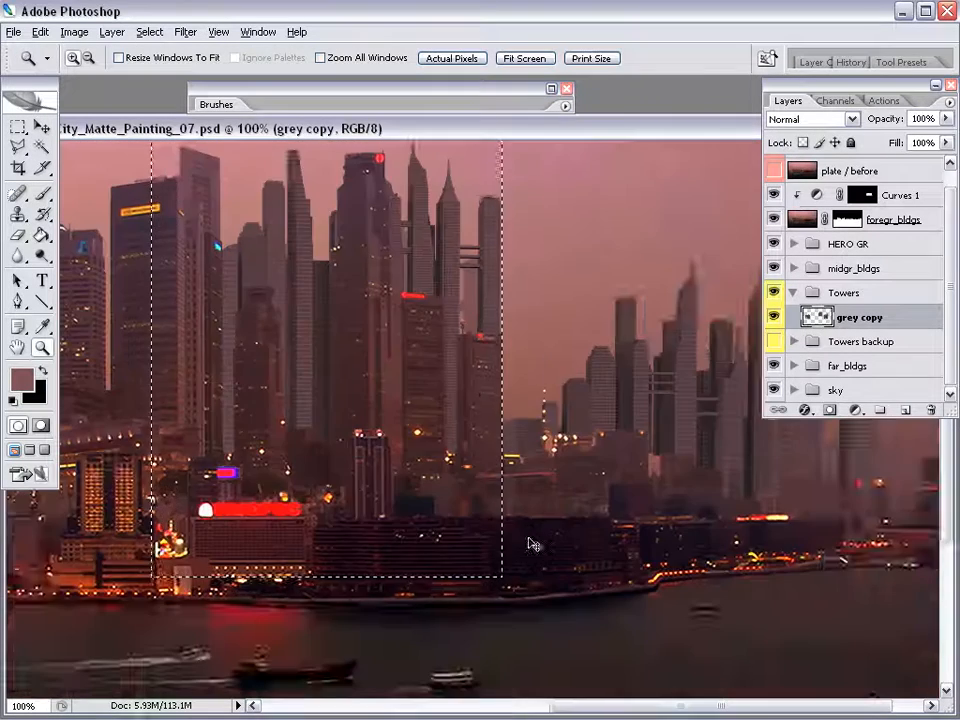
key("ctrl+t")
left_click_drag(620, 206, 574, 254)
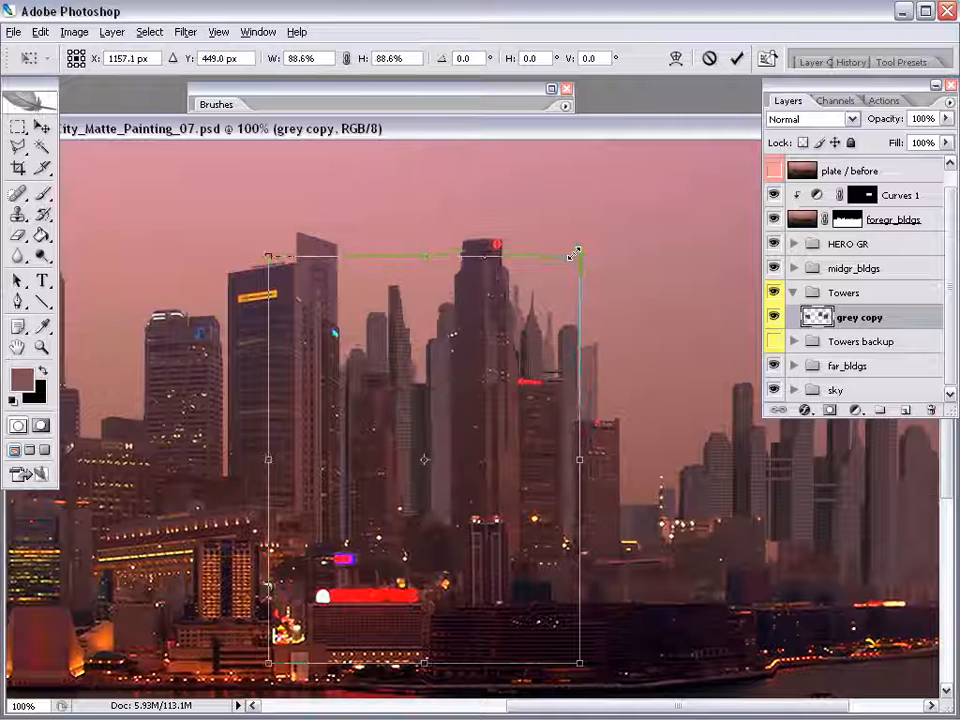
left_click_drag(424, 257, 422, 272)
key("Return")
Put the distant towers left of the red-topped high-rise on their own layer and shift them towards the yellow-signed building.
key("z")
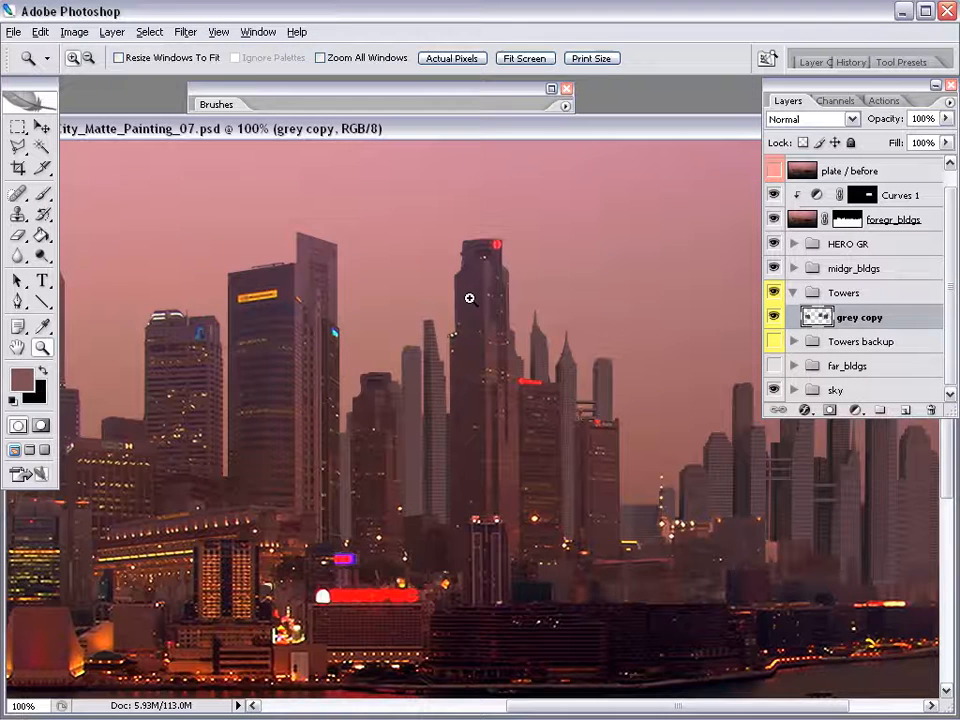
left_click(456, 441, "alt")
key("m")
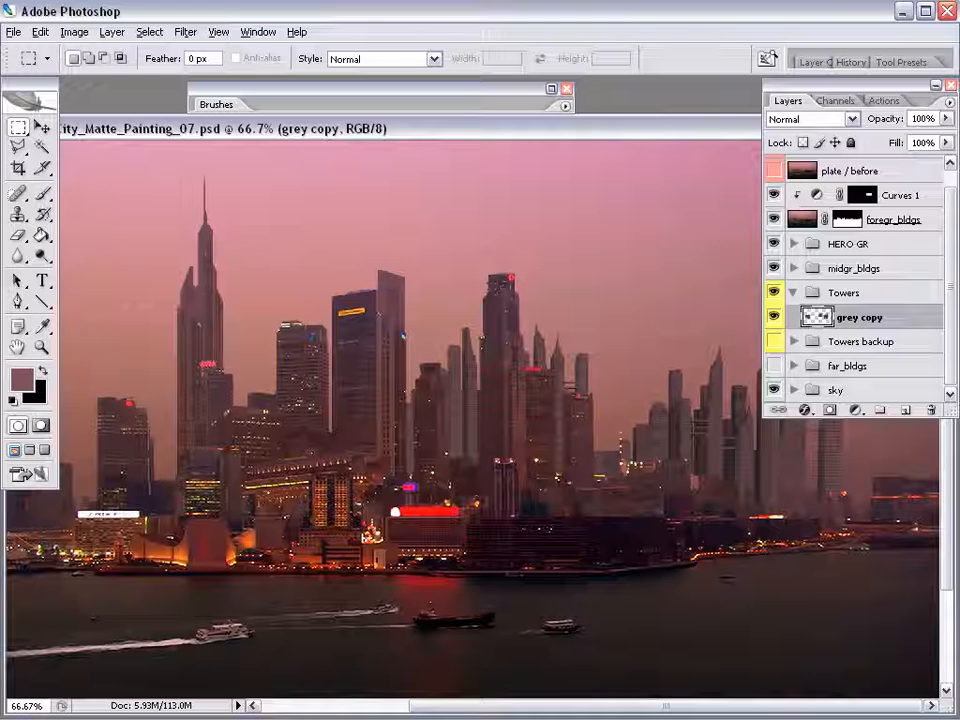
left_click_drag(456, 261, 516, 454)
left_click_drag(362, 243, 527, 549)
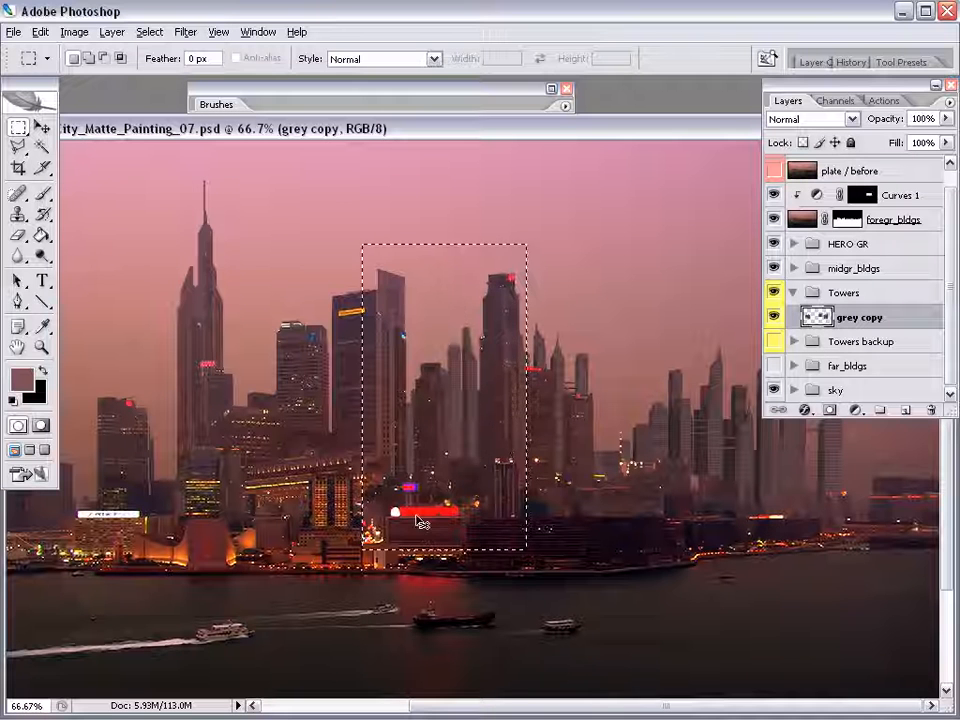
key("ctrl+d")
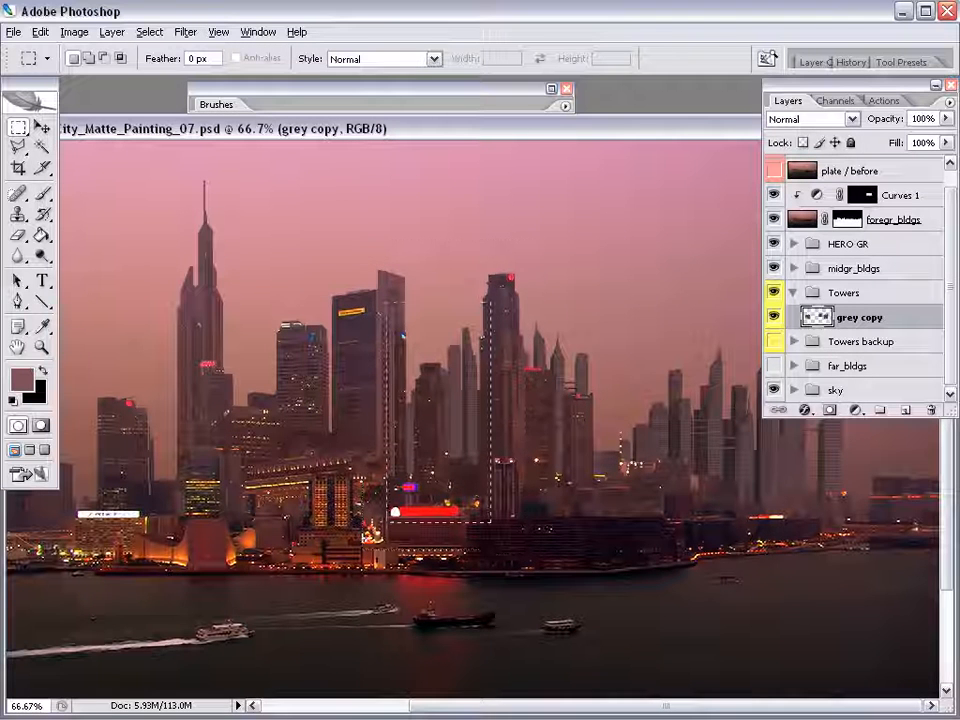
key("ctrl+j")
left_click_drag(468, 406, 461, 432)
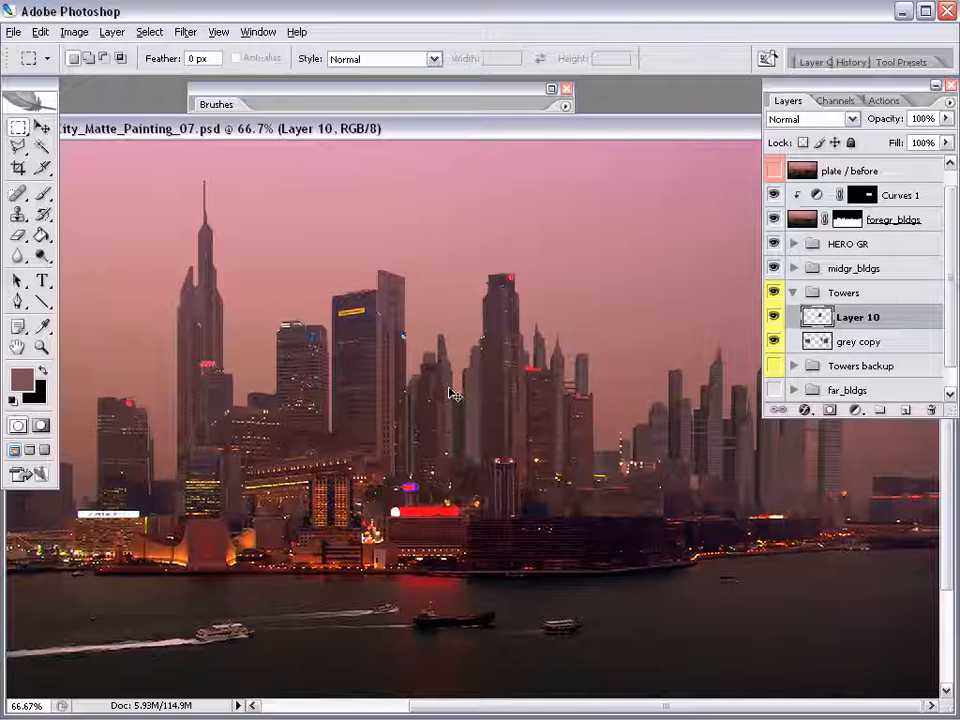
Merge Layer 10 with the shifted towers back down into the grey copy layer.
left_click(818, 341)
left_click(818, 317)
key("ctrl+e")
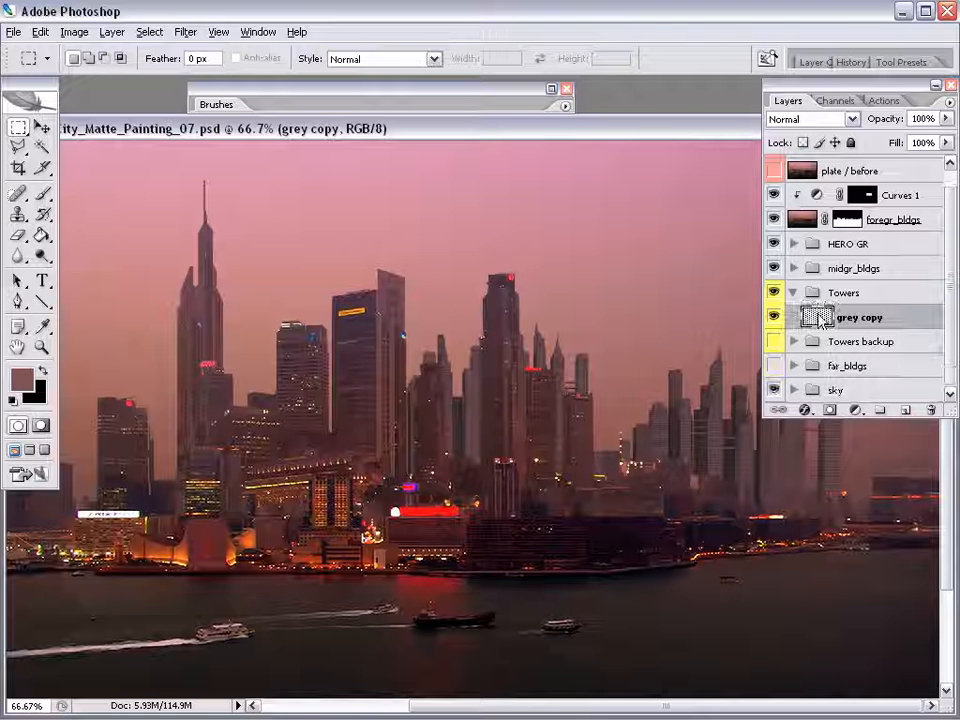
Isolate grey copy, select the spired tower just right of the red-topped high-rise, and raise it slightly above its neighbours.
key("z")
left_click(497, 437)
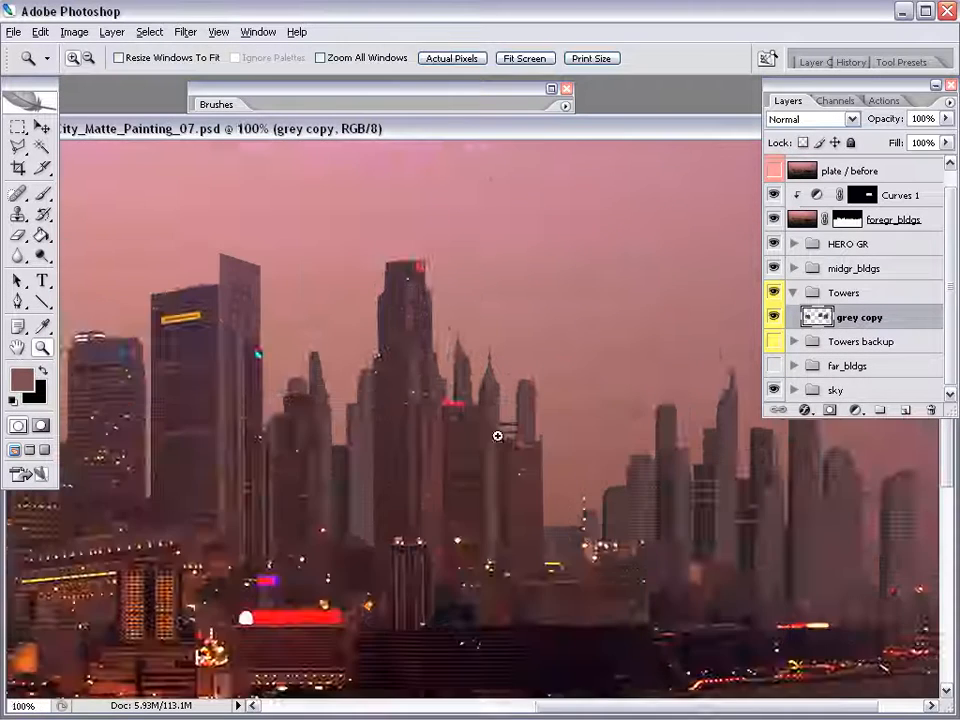
left_click(448, 452)
left_click_drag(448, 452, 492, 482)
key("m")
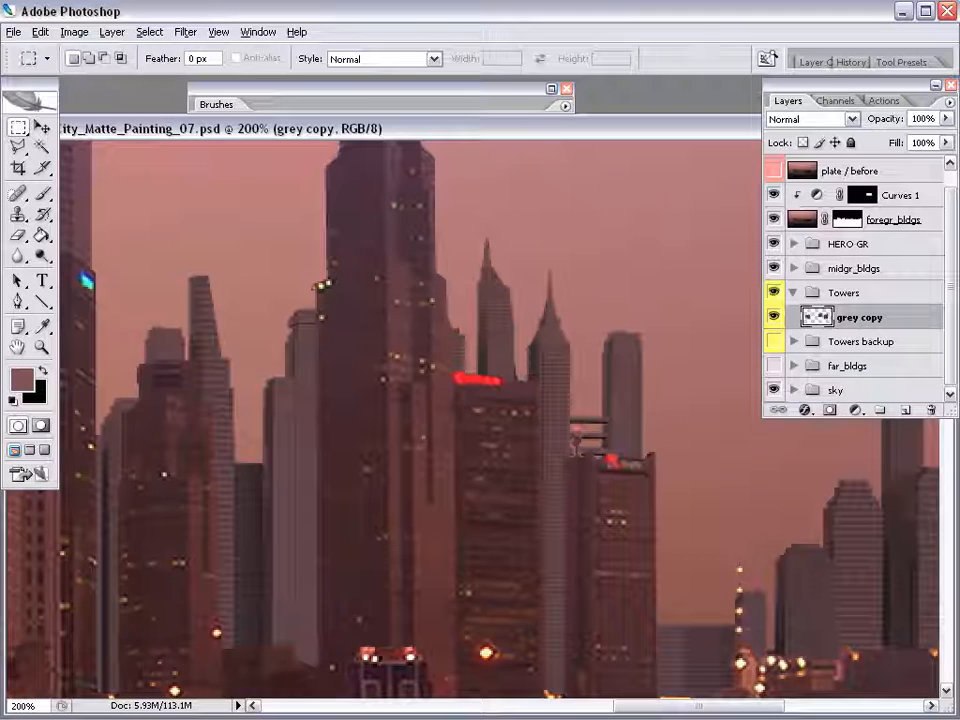
left_click(773, 317, "alt")
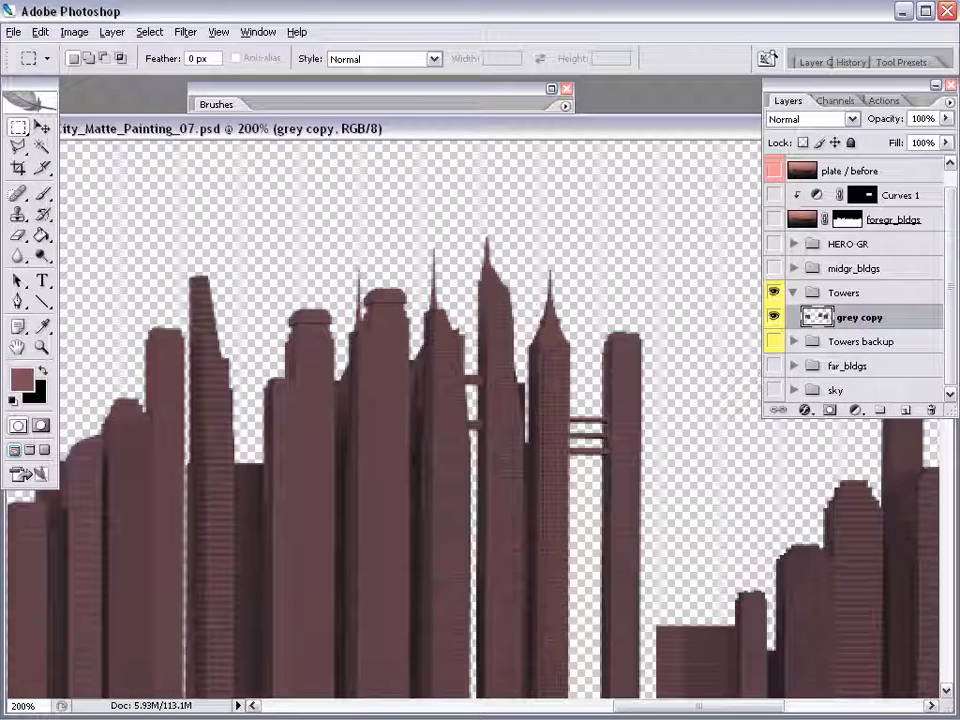
left_click_drag(534, 178, 414, 398)
scroll(414, 398, "up", 5)
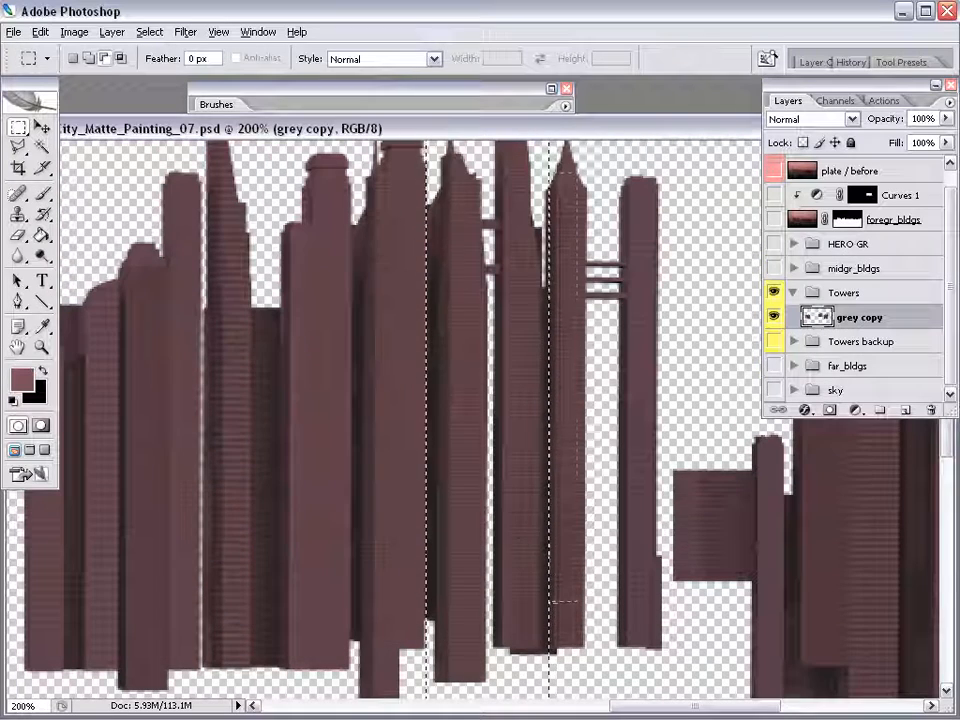
left_click(773, 317, "alt")
left_click_drag(578, 290, 586, 584)
key("ctrl+d")
key("ctrl+minus")
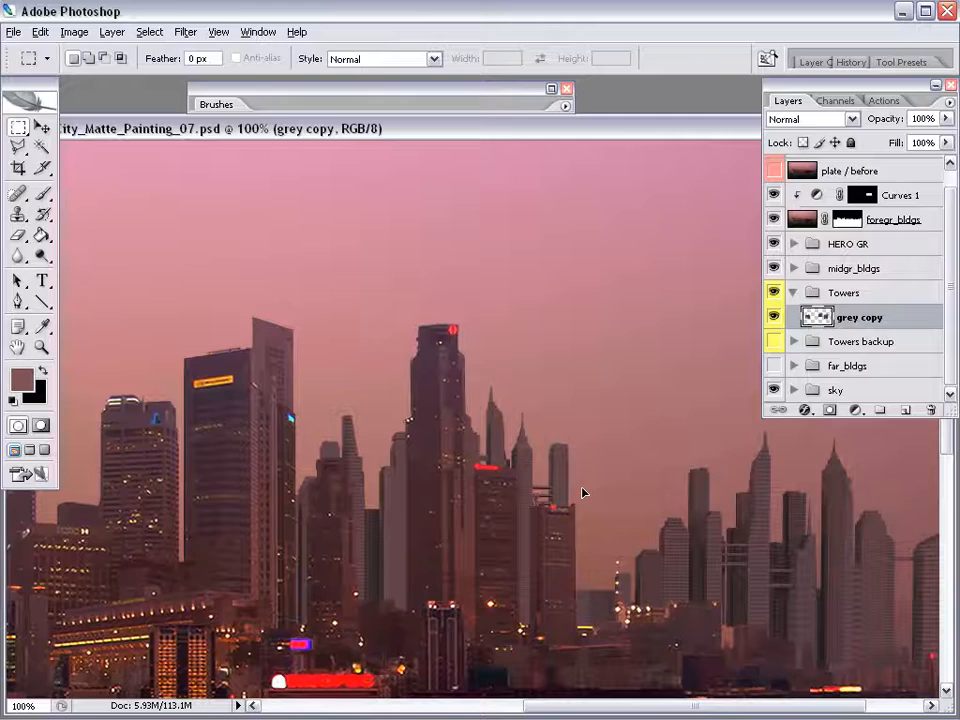
Select the far-left tower cluster on grey copy and scale it down in width and height with Free Transform.
key("Tab")
key("ctrl+minus")
left_click_drag(512, 538, 580, 595)
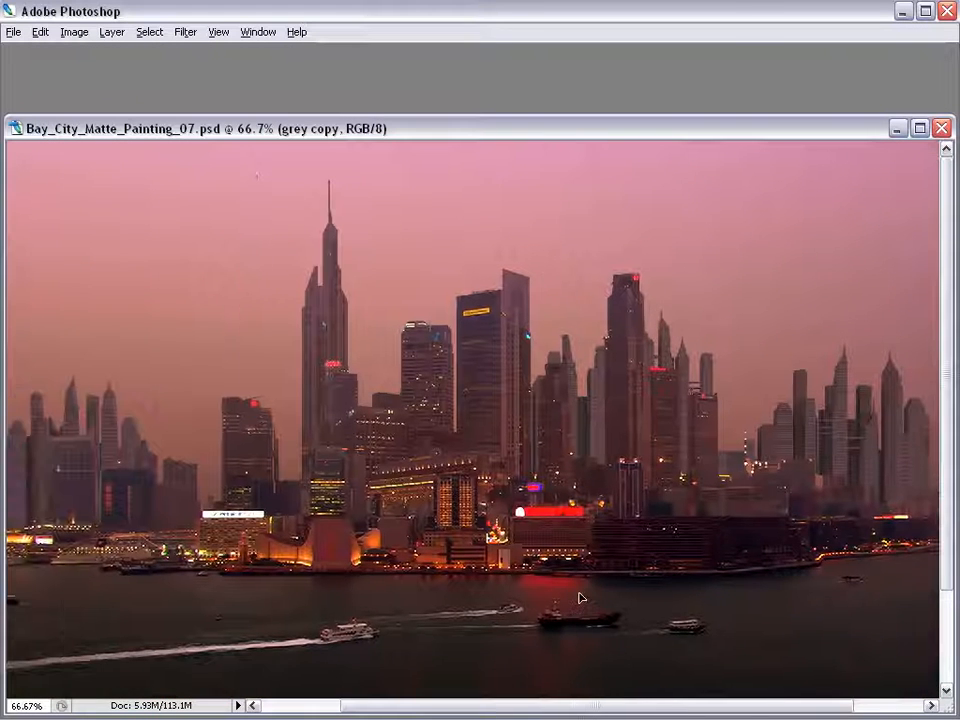
key("ctrl+minus")
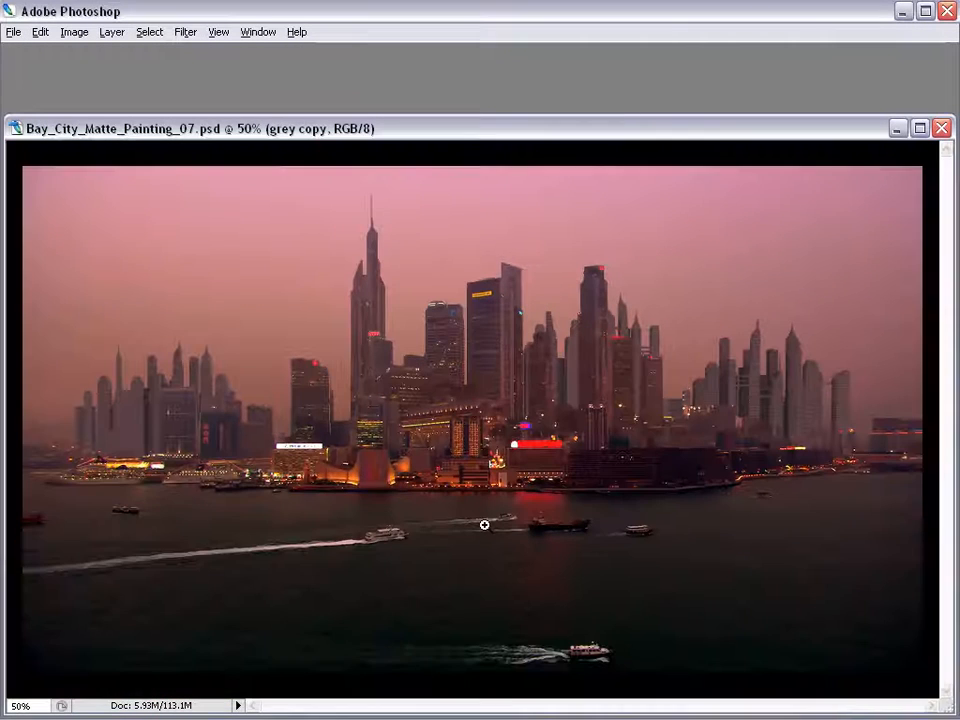
left_click_drag(54, 283, 253, 516)
key("ctrl+plus")
key("ctrl+t")
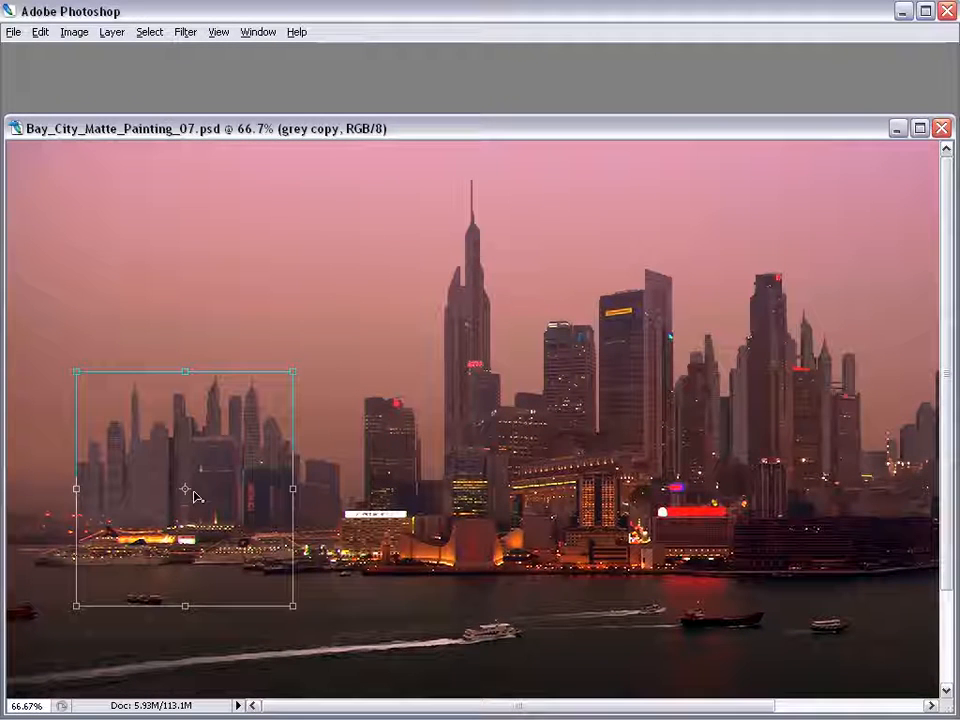
left_click_drag(263, 418, 200, 436)
left_click_drag(183, 384, 187, 394)
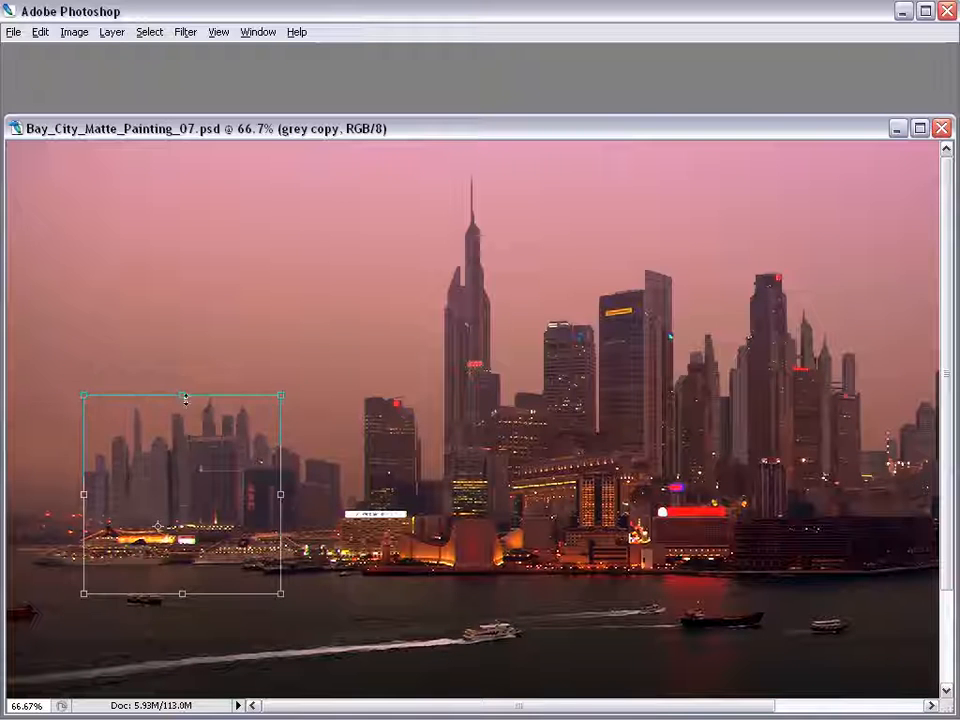
left_click_drag(81, 493, 76, 495)
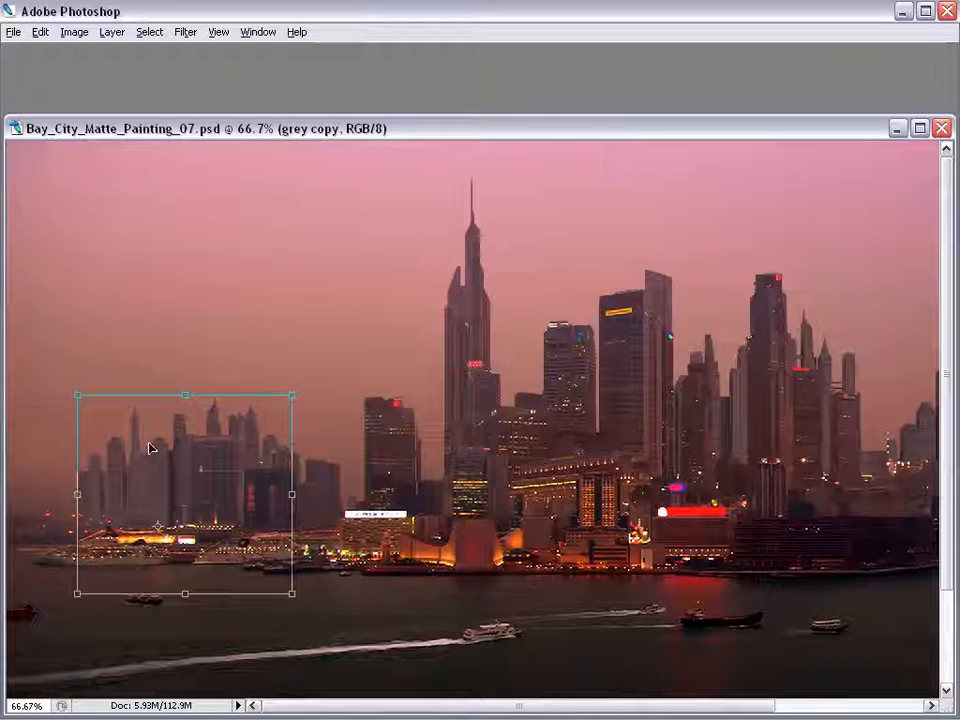
left_click_drag(181, 395, 180, 402)
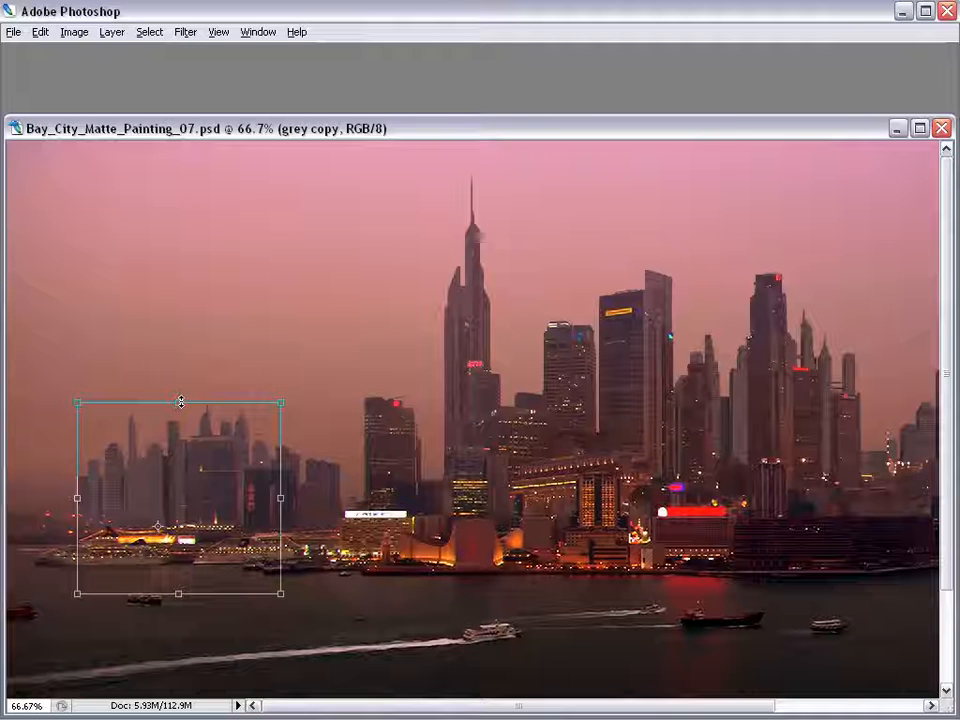
key("Return")
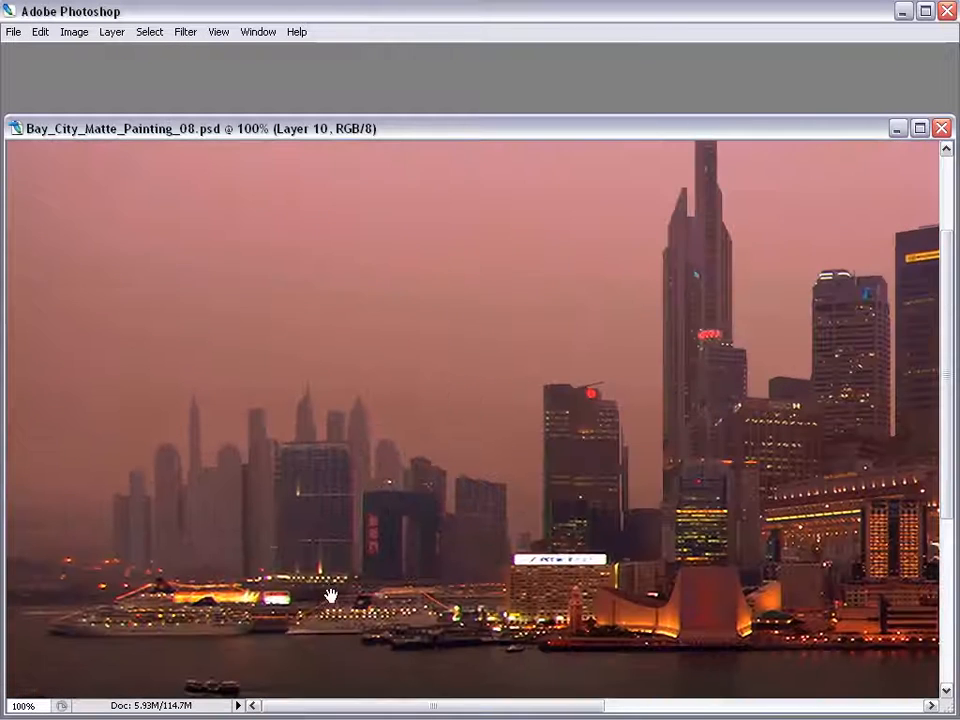
Target the grey copy layer and make a rectangular selection around the far-left tower cluster.
key("Tab")
scroll(815, 290, "down", 2)
left_click(818, 274)
key("m")
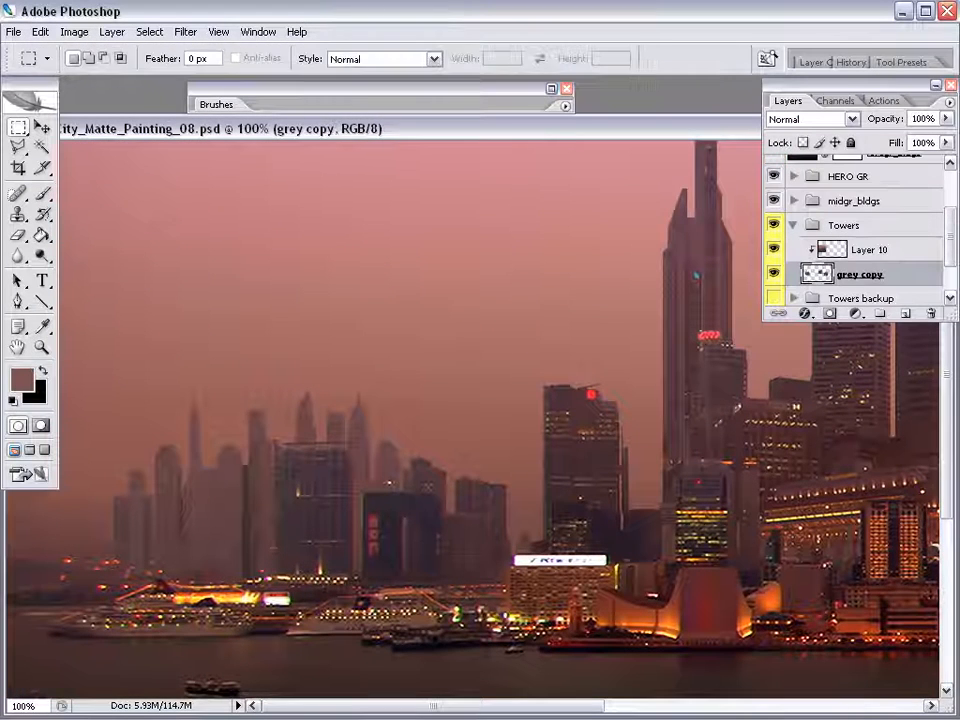
left_click_drag(493, 309, 98, 676)
key("ctrl+d")
Try darkening the far-left tower cluster with an RGB Curves output of 229, and undo it.
key("ctrl+m")
left_click_drag(789, 150, 759, 152)
left_click_drag(806, 194, 823, 219)
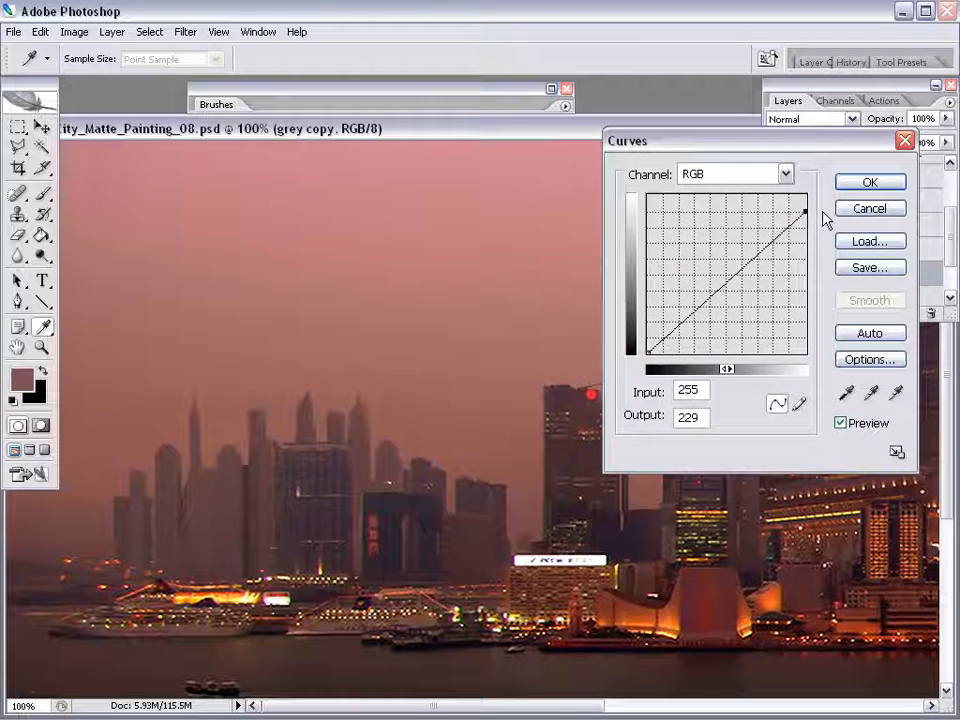
key("Return")
key("ctrl+alt+z")
key("ctrl+alt+z")
key("ctrl+d")
Start a Curves adjustment on the far-left towers and shift the highlight ends of the Blue and Green channels.
key("ctrl+m")
left_click(735, 174)
left_click(724, 241)
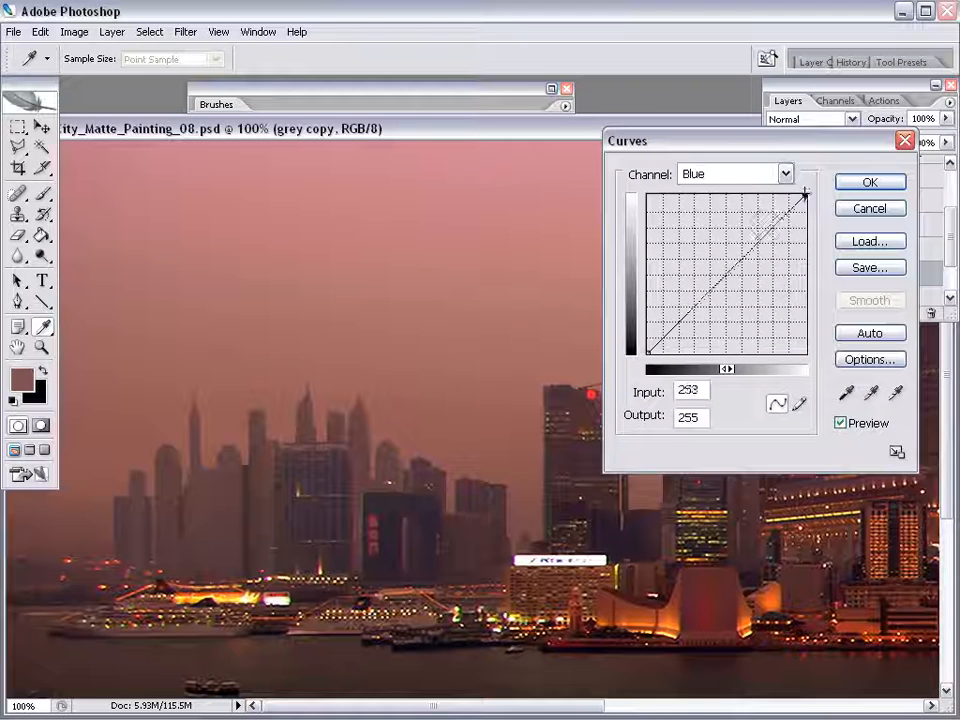
left_click(785, 174)
left_click(760, 223)
left_click_drag(803, 200, 829, 228)
Lower the RGB curve's white point output to 239 and apply the Curves adjustment to the far-left towers.
left_click(754, 176)
left_click(725, 188)
key("Down")
key("Down")
key("Down")
key("Down")
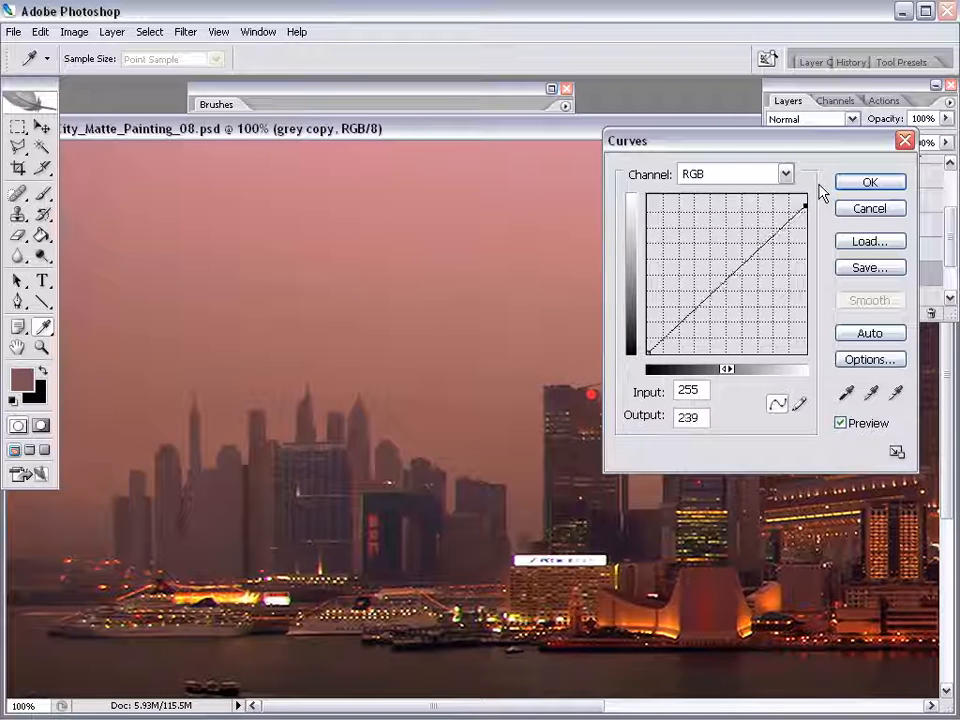
key("Return")
key("m")
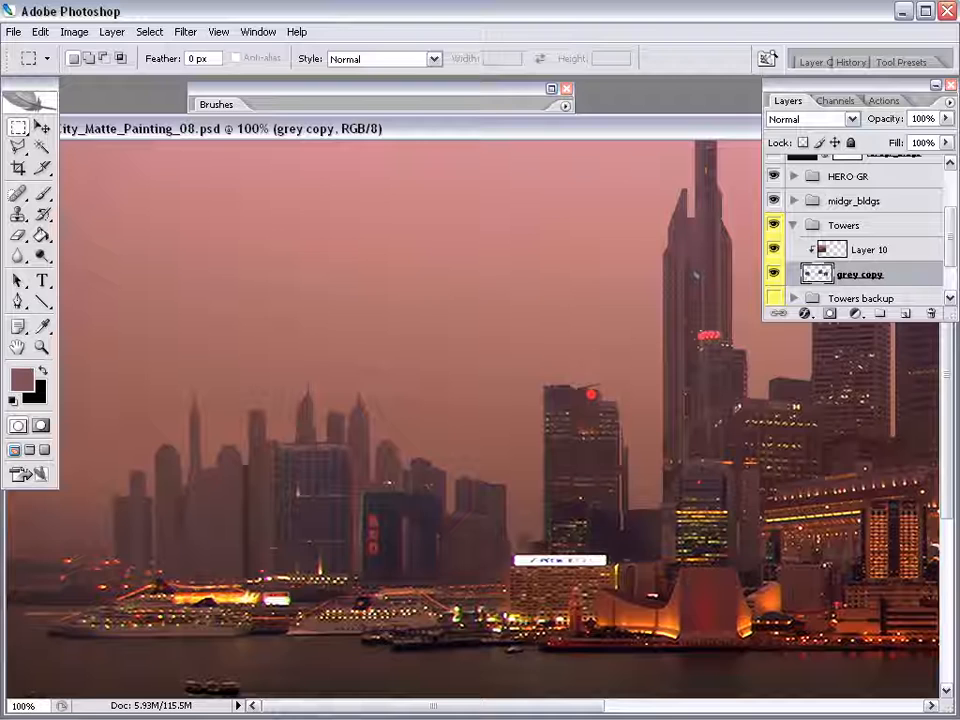
Examine the recoloured far-left towers against the whole skyline at a smaller magnification.
key("z")
left_click(334, 536, "alt")
left_click(343, 553, "alt")
key("Tab")
left_click(150, 452)
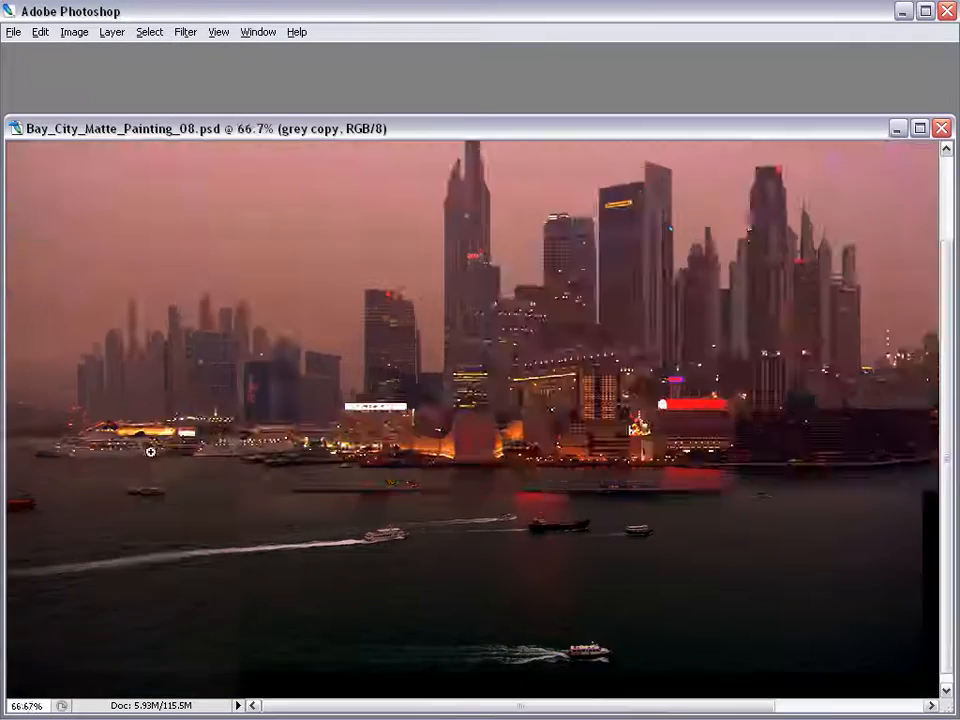
left_click(150, 452)
key("Tab")
Duplicate the clipped haze layer Layer 10 and set the copy's opacity to 48%.
left_click(780, 252)
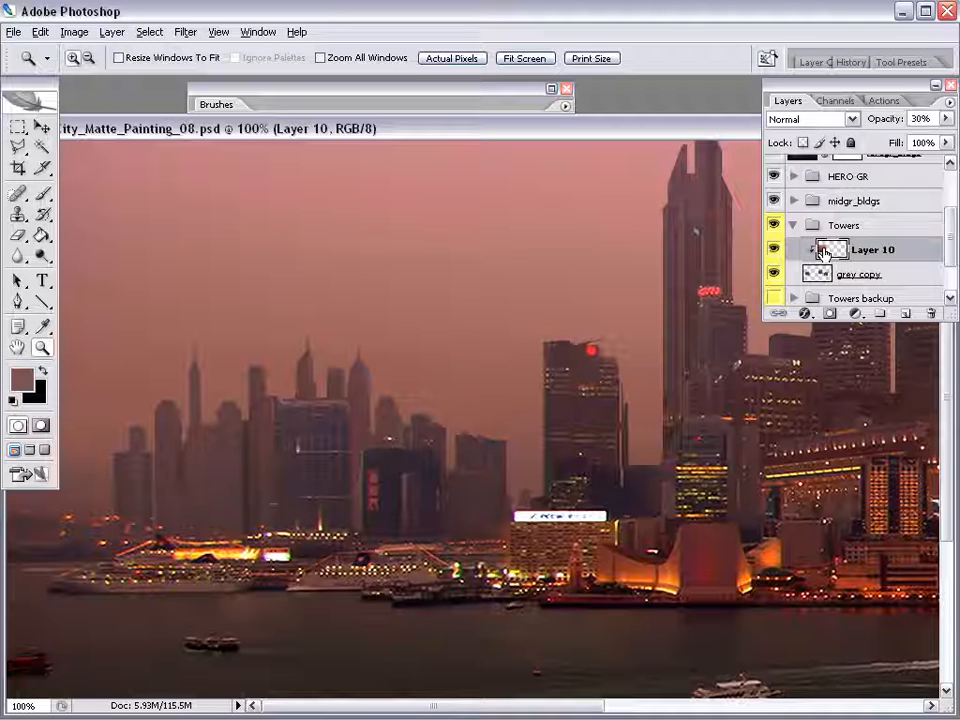
right_click(870, 249)
left_click(910, 294)
left_click(879, 189)
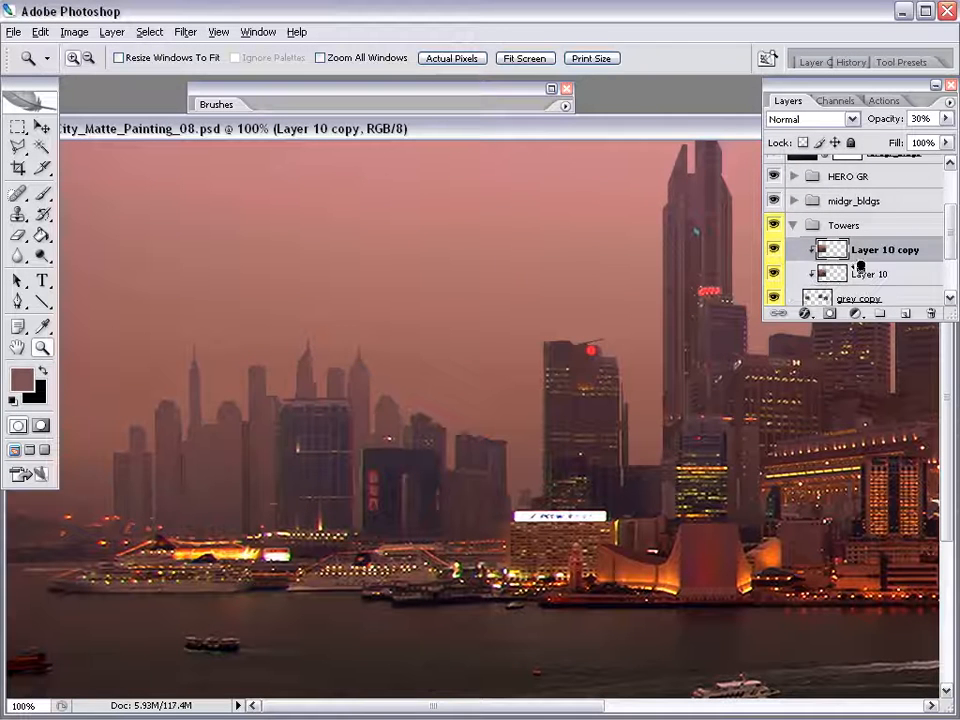
left_click(947, 118)
left_click_drag(897, 143, 898, 140)
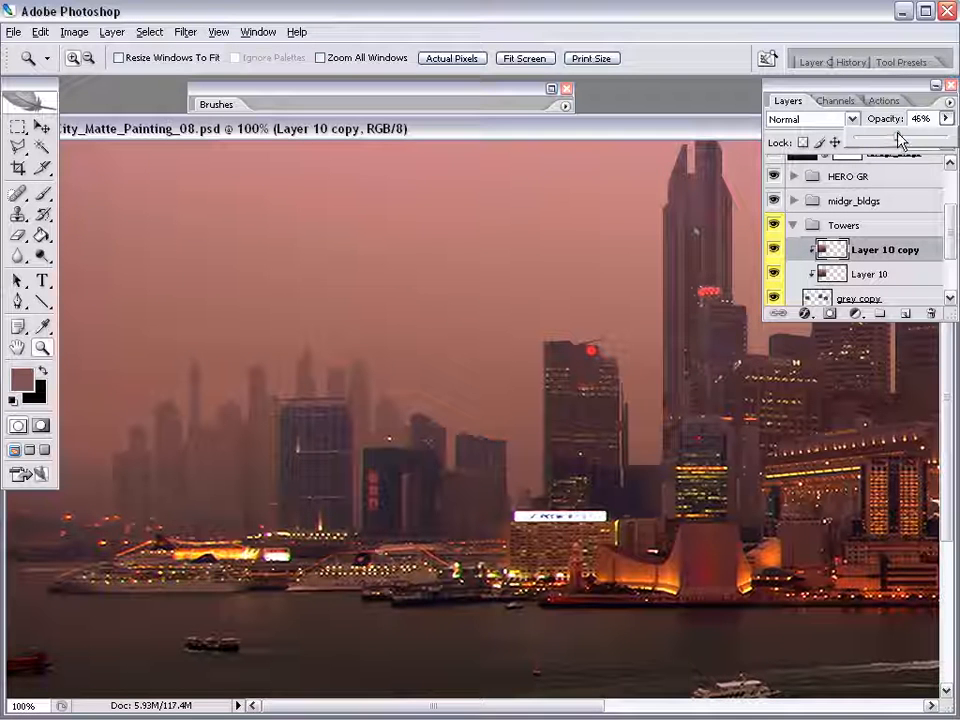
key("Return")
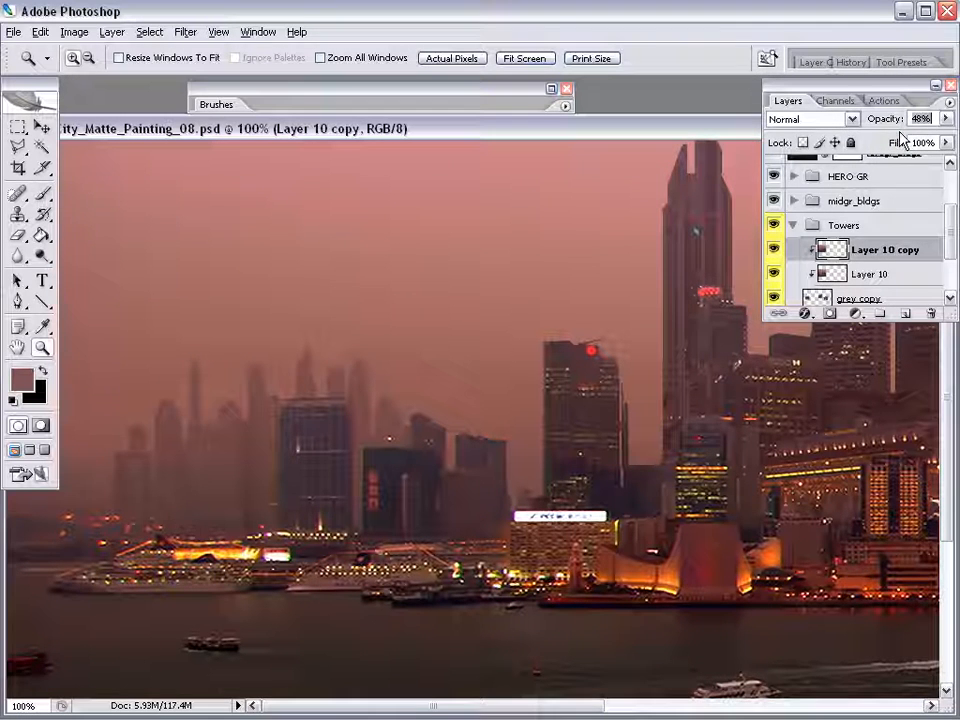
Add a mask to the Layer 10 copy and paint black over the far-left towers with a soft 200 px brush at 60% and 20% opacity.
left_click(829, 313)
key("b")
left_click(429, 106)
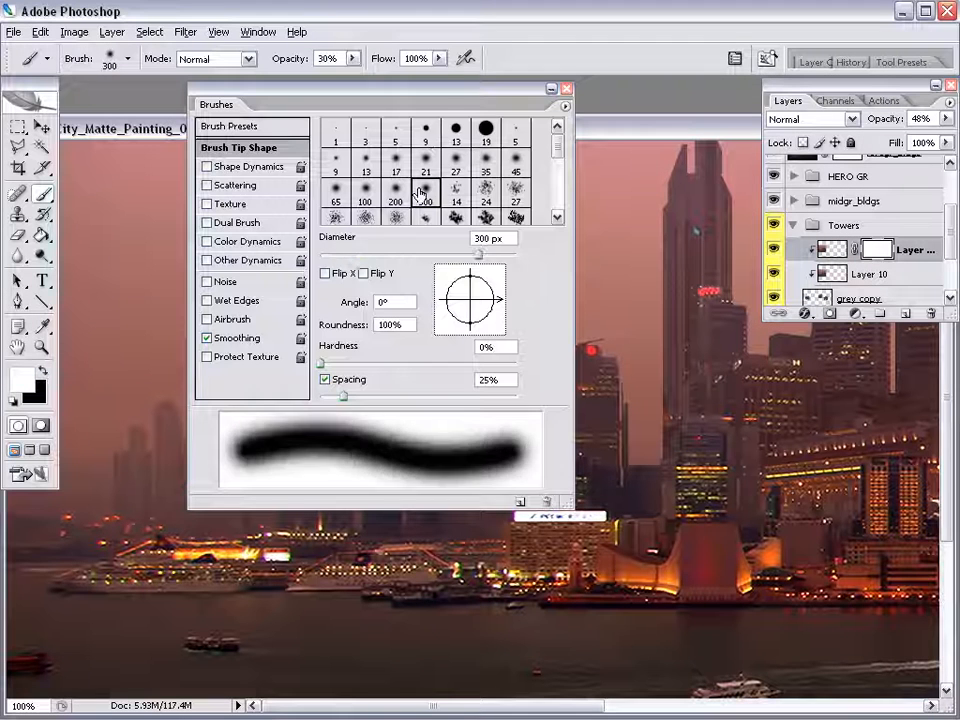
left_click(424, 188)
key("bracketleft")
key("bracketleft")
key("bracketleft")
key("x")
key("0")
key("6")
mouse_move(505, 573)
left_mouse_down()
mouse_move(290, 540)
mouse_move(155, 546)
mouse_move(88, 566)
left_mouse_up()
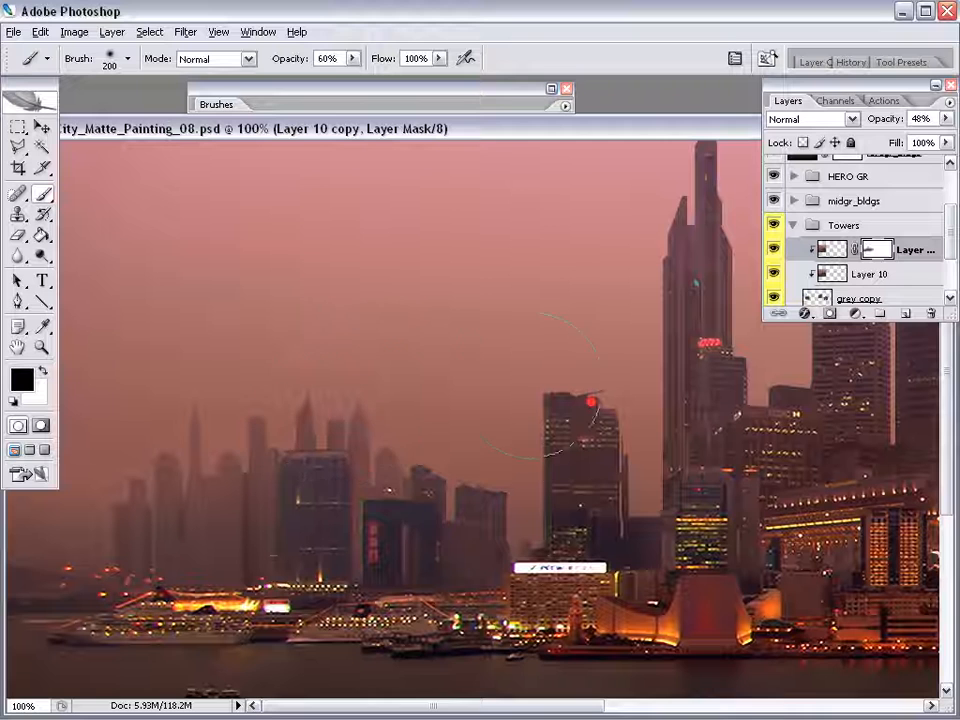
key("2")
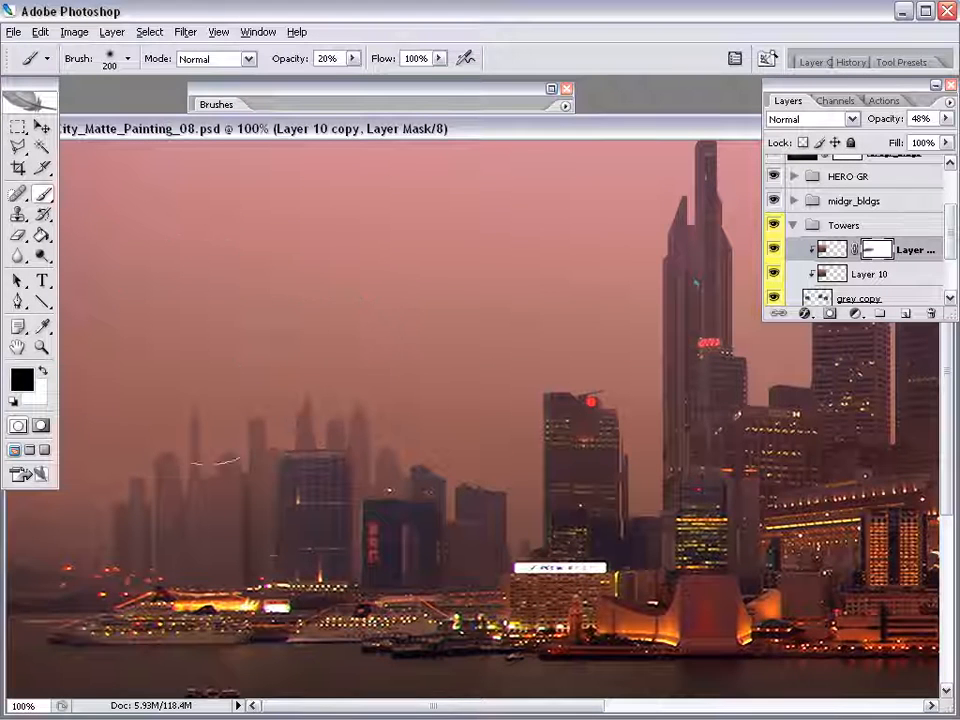
Create a new layer at the top of the Towers group and clip it to the tower artwork below.
key("z")
left_click(375, 560, "alt")
scroll(366, 578, "up", 3)
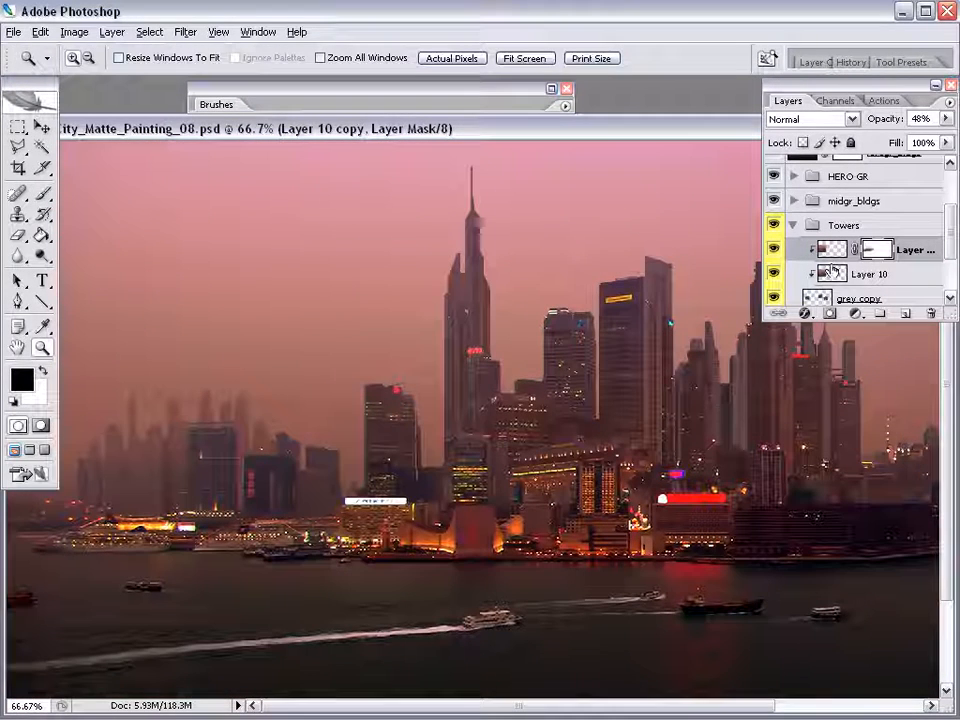
left_click(835, 226)
left_click(793, 225)
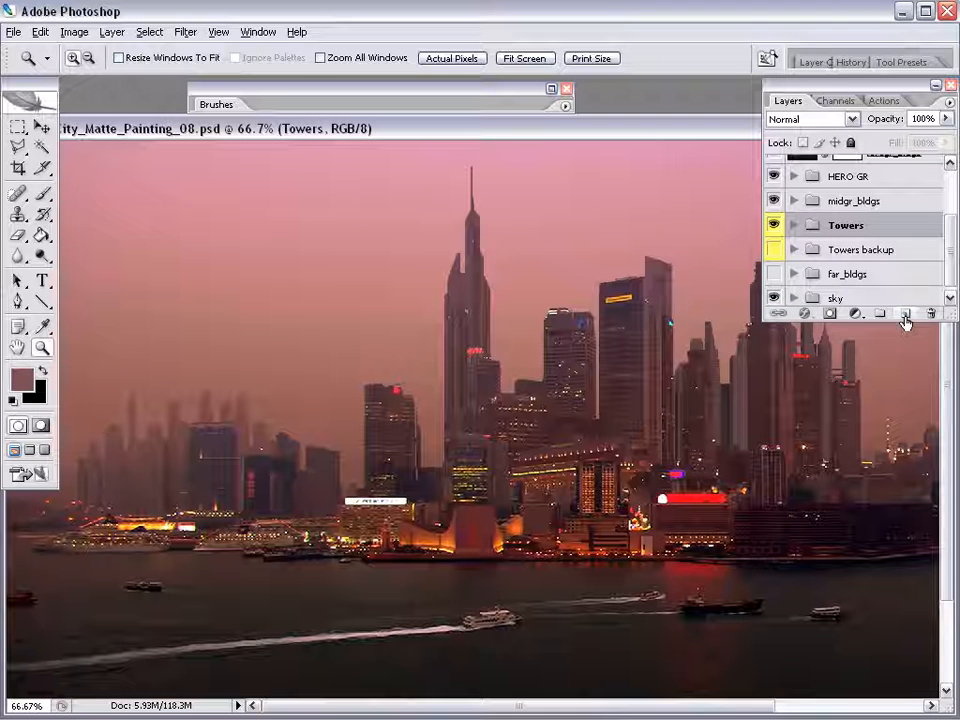
left_click(793, 225)
left_click(904, 315)
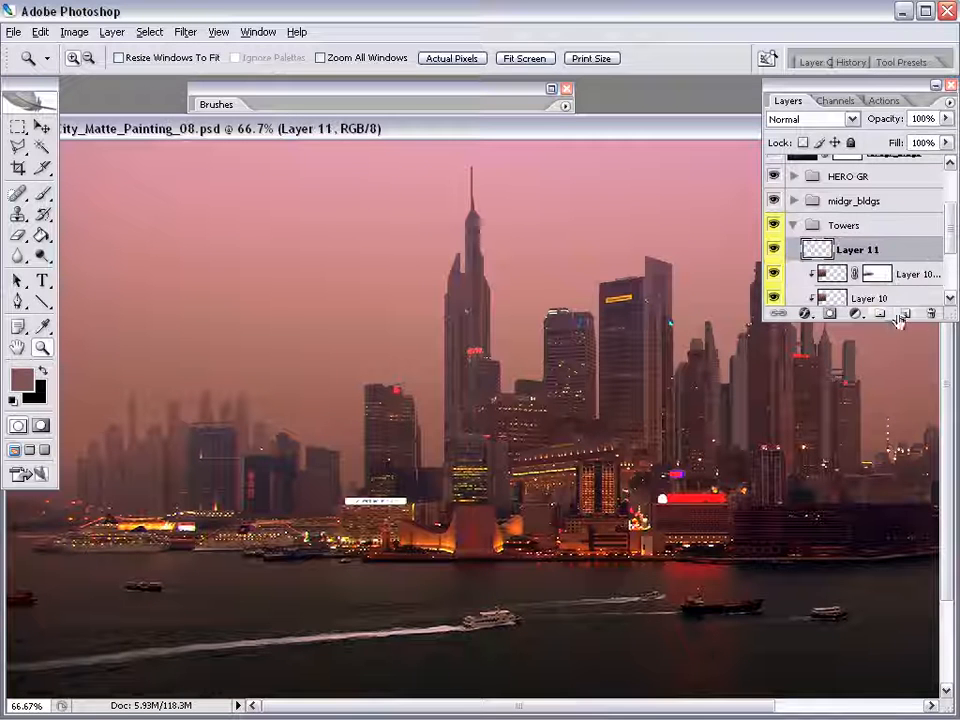
key("ctrl+alt+g")
Sample a haze colour near the far-left towers and paint it over their lower parts on the new clipped layer.
key("Tab")
left_click(148, 484)
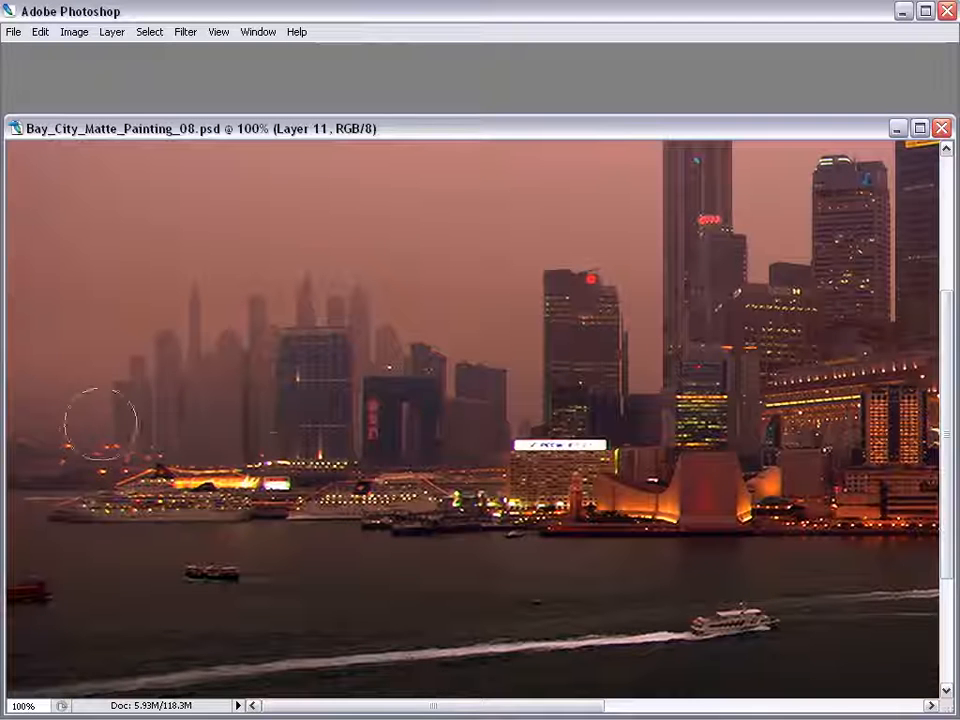
left_click(592, 386)
left_click(114, 427, "alt")
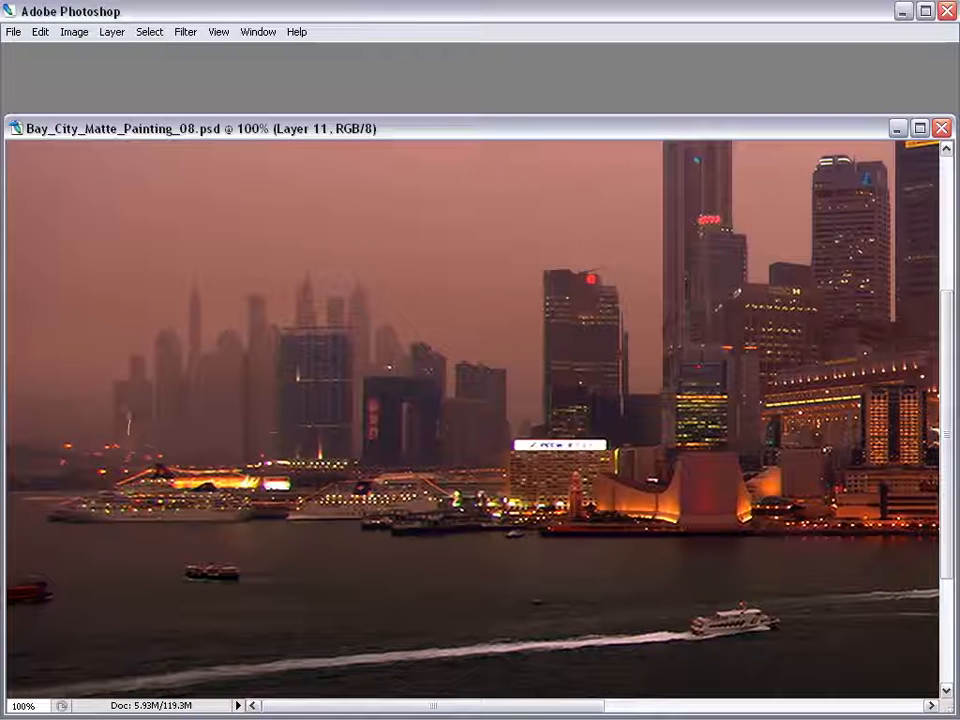
Set the painted haze layer's opacity to 24% and adjust its tone with Curves.
key("Tab")
left_click_drag(946, 118, 874, 141)
key("ctrl+m")
mouse_move(810, 210)
left_mouse_down()
mouse_move(821, 238)
mouse_move(827, 223)
left_mouse_up()
key("Return")
key("b")
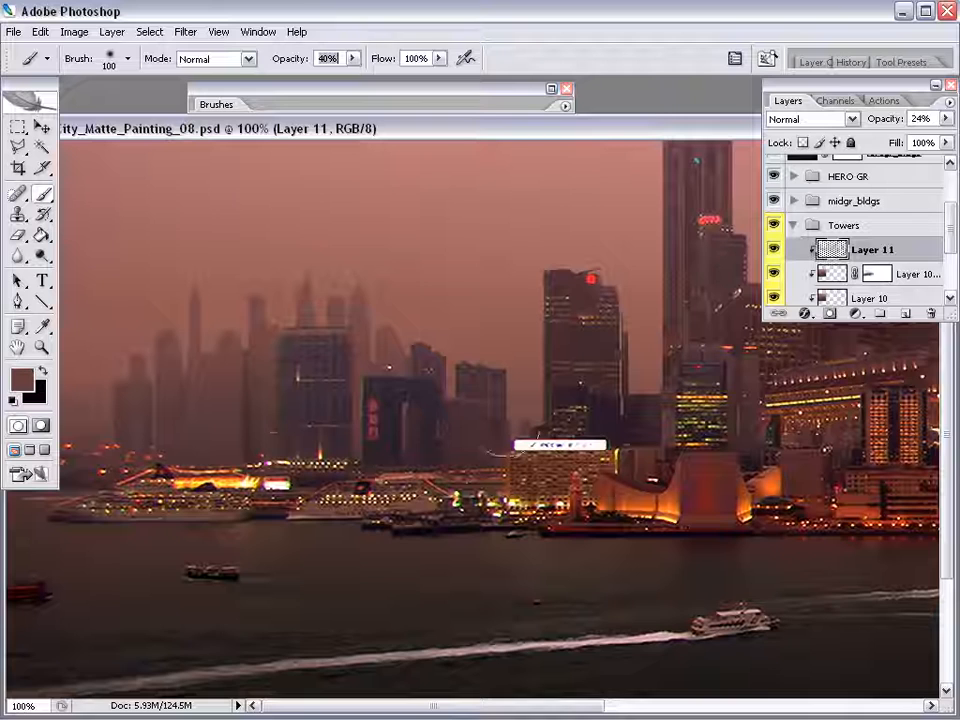
Turn on the far_bldgs group, comparing the skyline with the Towers group hidden, and show the Towers group again.
key("Tab")
left_click(433, 467, "alt")
left_click(420, 468, "alt")
key("Tab")
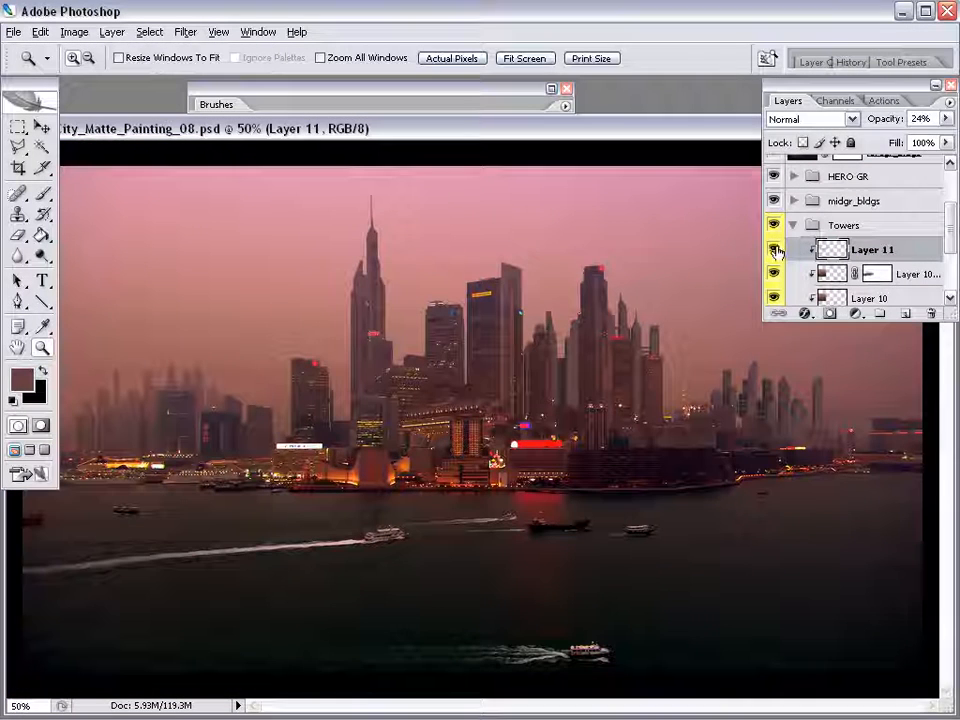
left_click(793, 225)
left_click(774, 274)
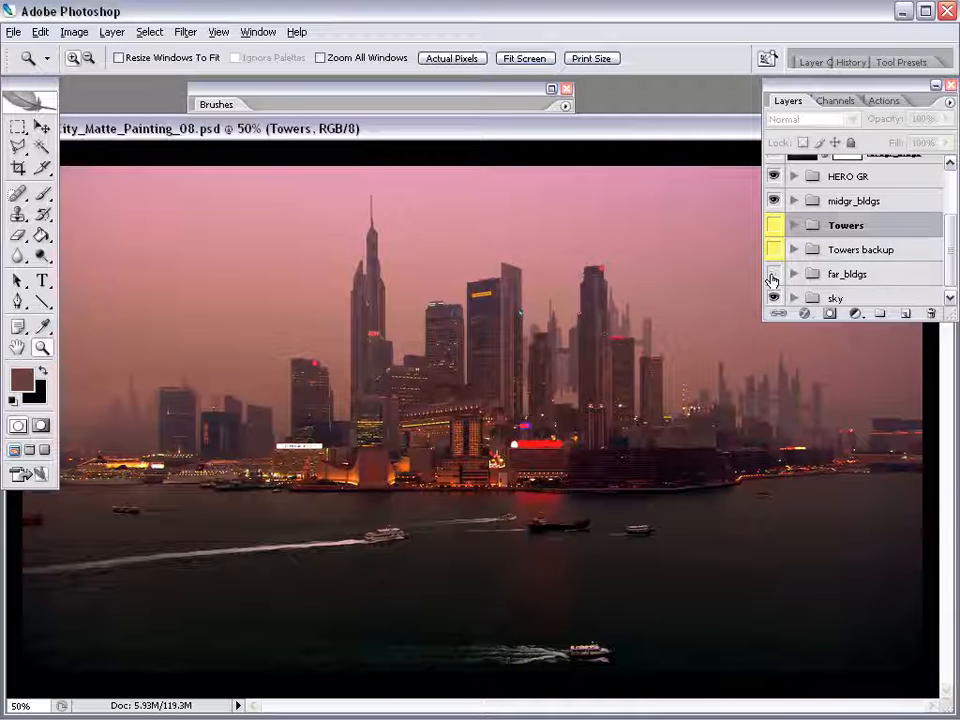
left_click(773, 275)
left_click(773, 275)
left_click(773, 275)
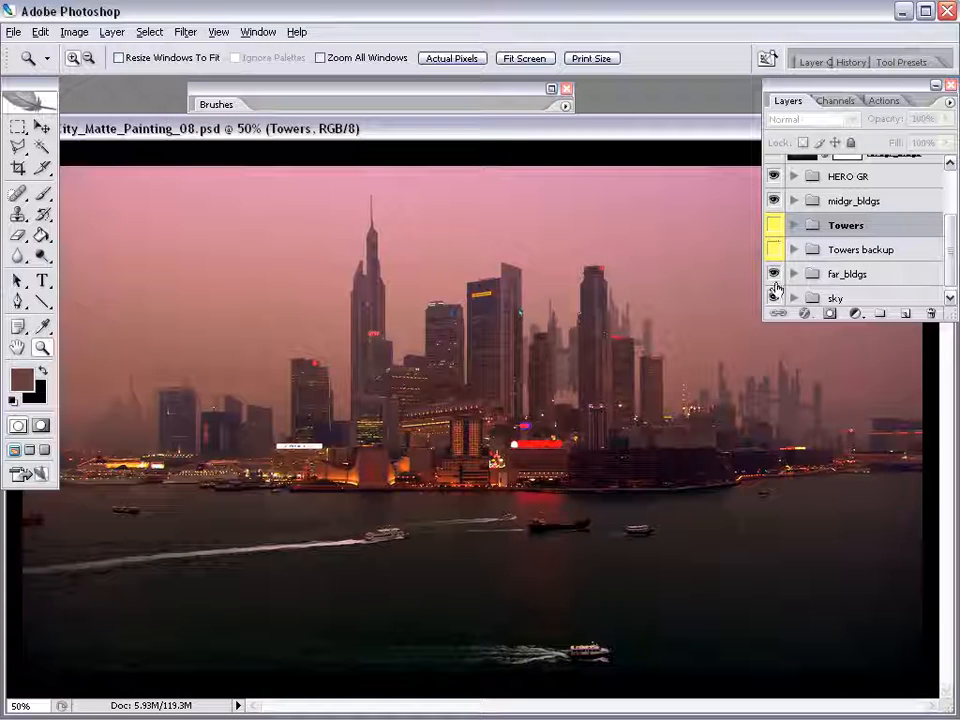
left_click(774, 225)
Target the unmasked layer inside the far_bldgs group and make a rectangular selection around the far-left tower cluster.
left_click(808, 278)
left_click_drag(236, 428, 154, 430)
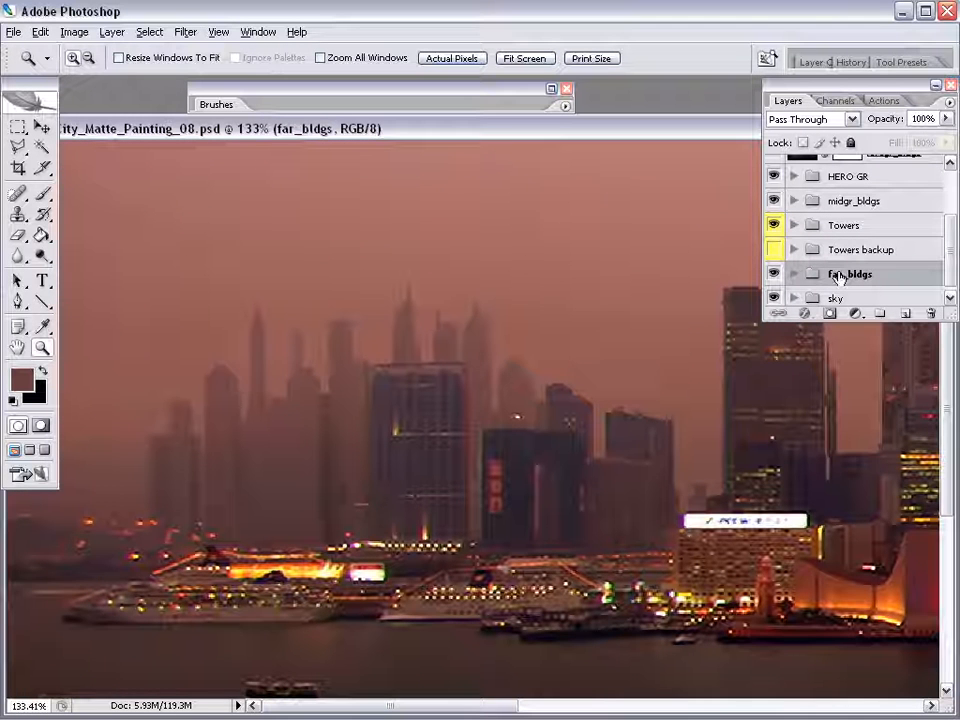
left_click(794, 274)
left_click(830, 349)
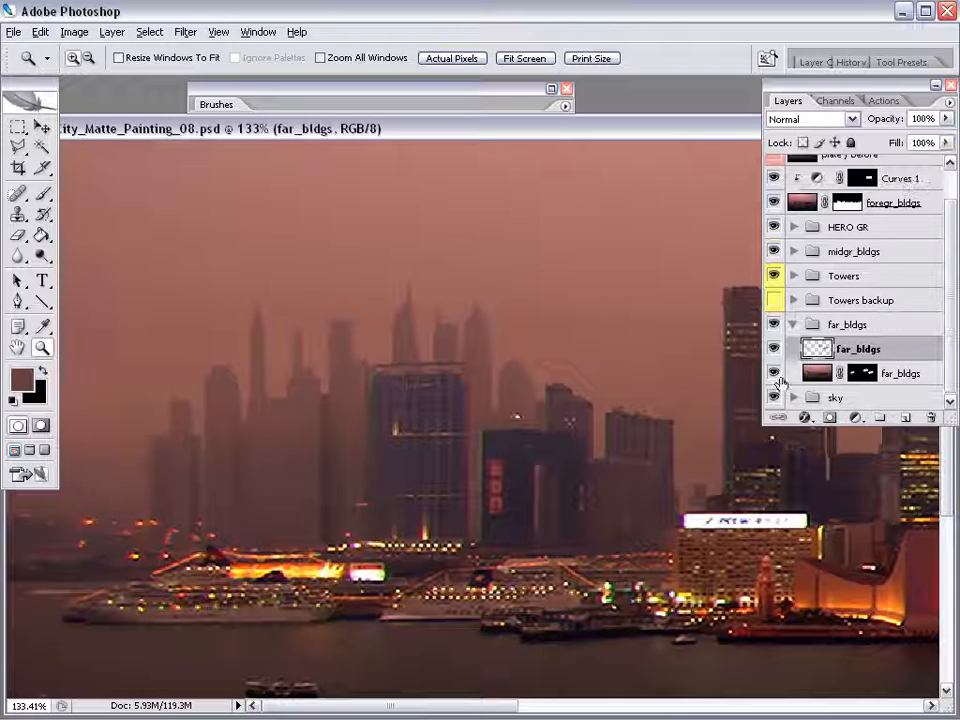
key("m")
left_click_drag(64, 204, 639, 639)
left_click(505, 510)
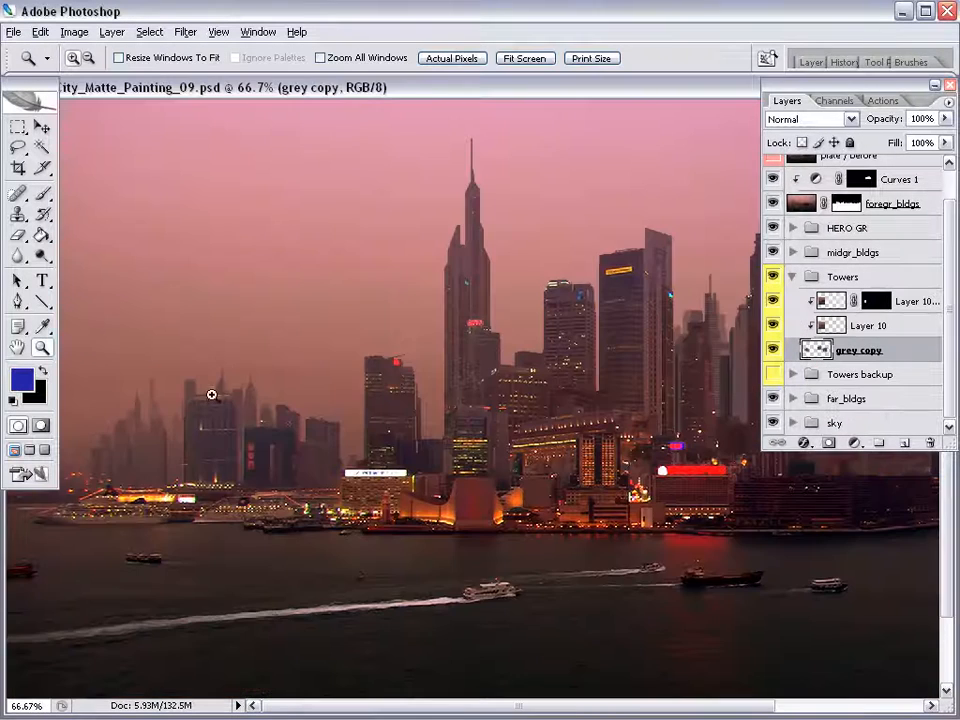
Make narrow rectangular selections along the right edge of the far-left towers on the grey copy layer, and deselect.
left_click_drag(210, 392, 276, 520)
left_click(426, 421)
key("m")
left_click_drag(476, 266, 432, 596)
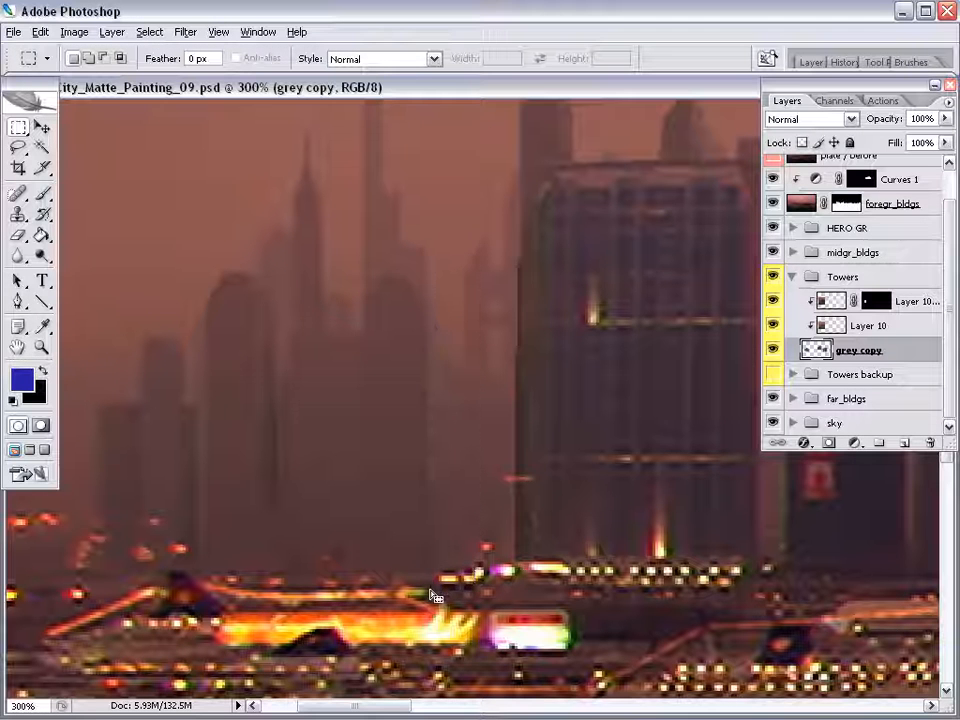
left_click_drag(459, 187, 521, 648)
key("ctrl+d")
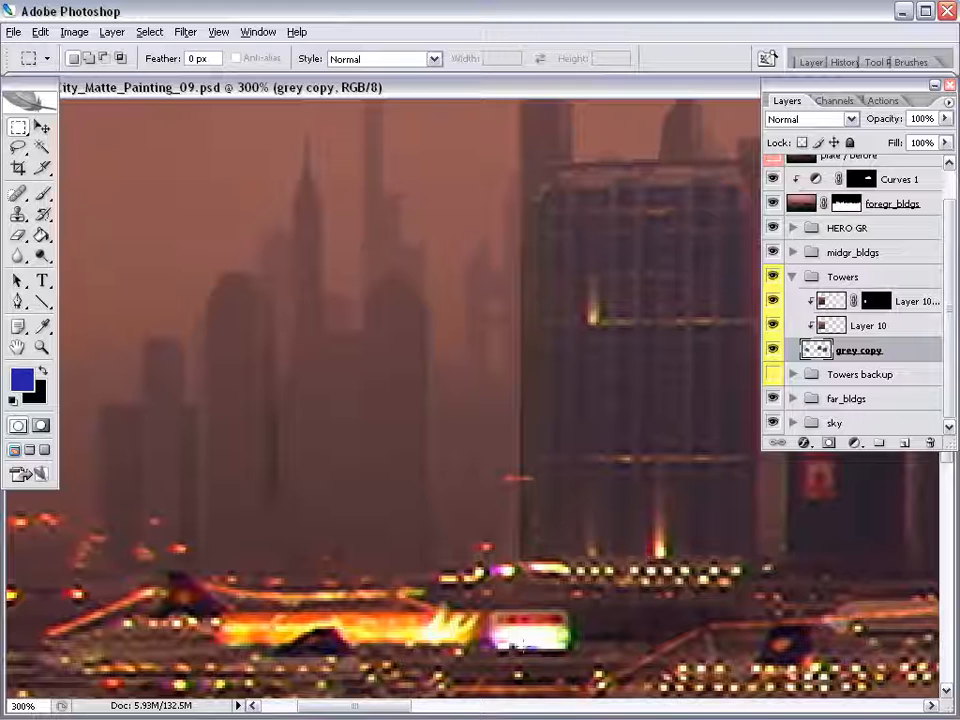
key("ctrl+alt+0")
key("z")
scroll(450, 628, "up", 3)
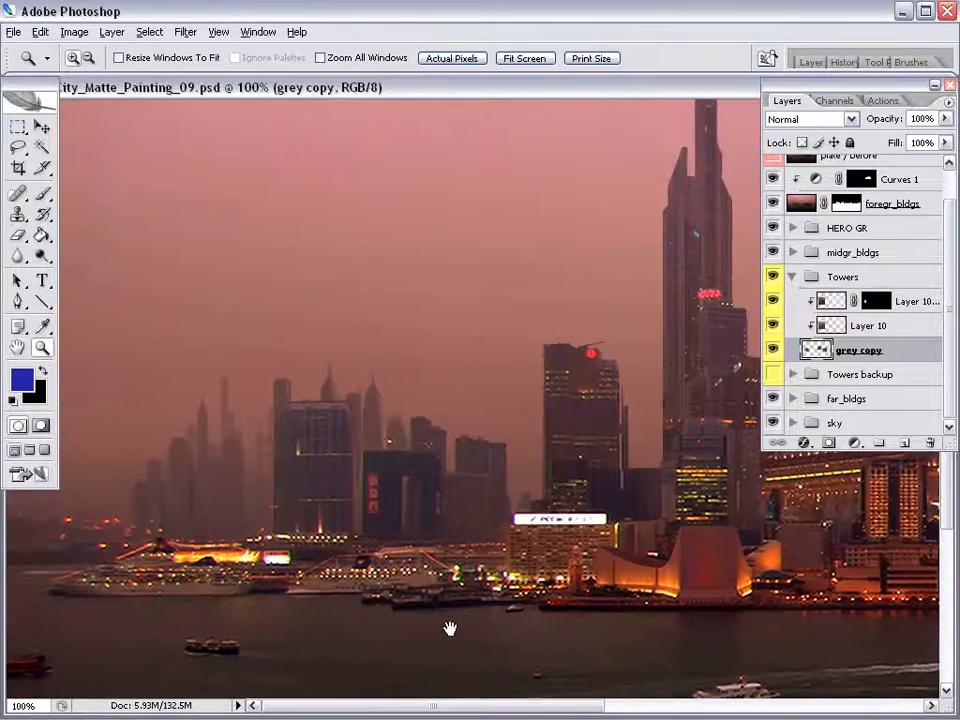
Target the unmasked far_bldgs layer and use the Polygonal Lasso to trim the tallest far-left tower's top to a slant.
left_click(793, 400)
left_click(793, 398)
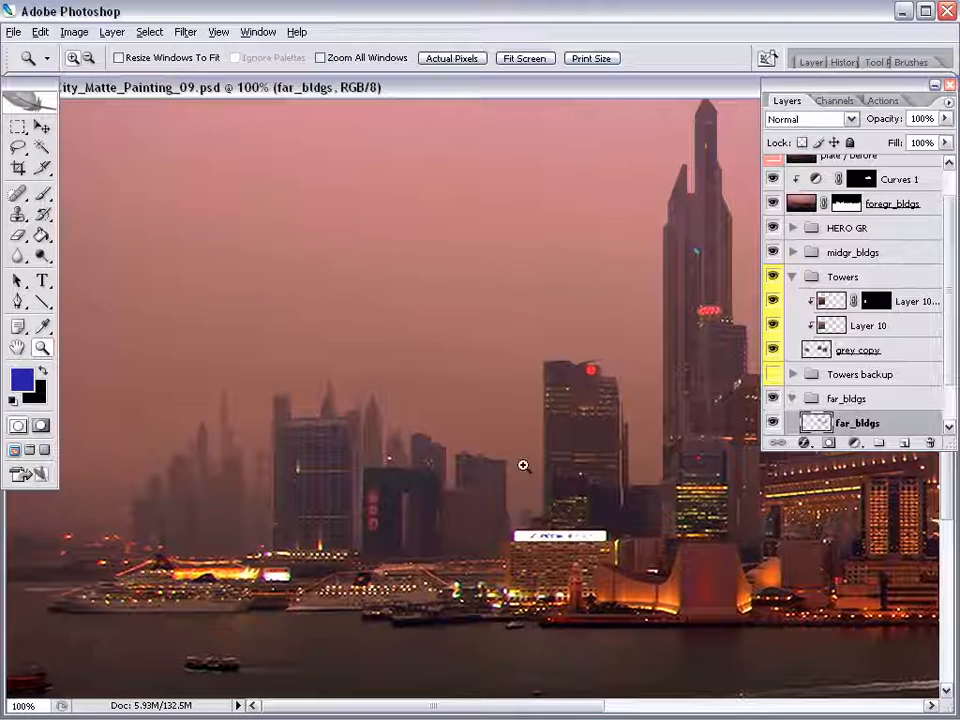
left_click(268, 510)
scroll(260, 590, "up", 2)
left_click(632, 397)
key("l")
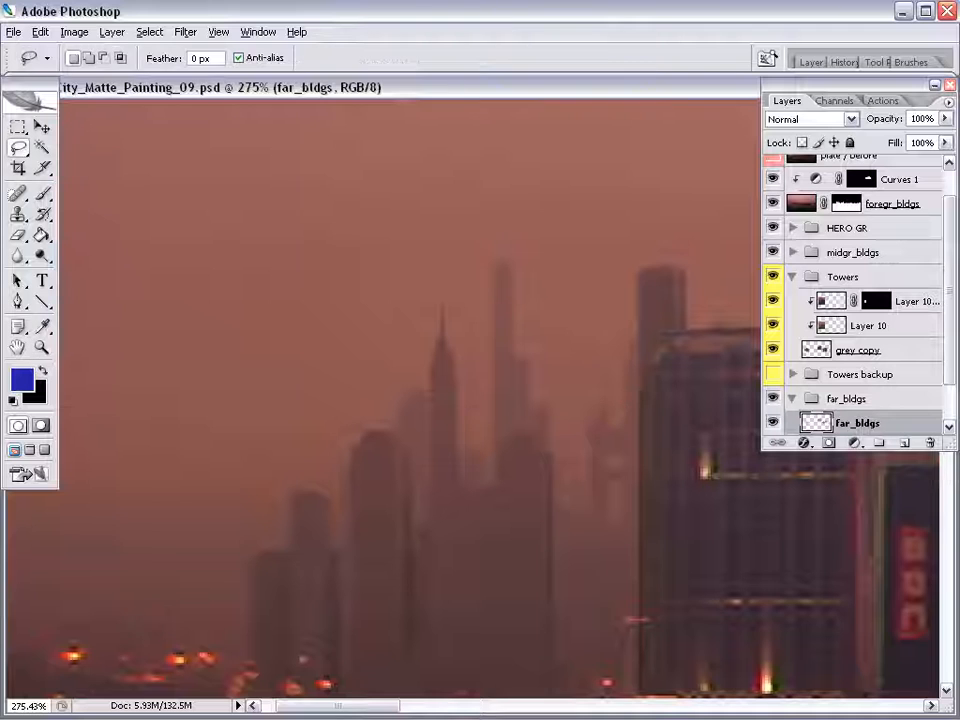
key("shift+l")
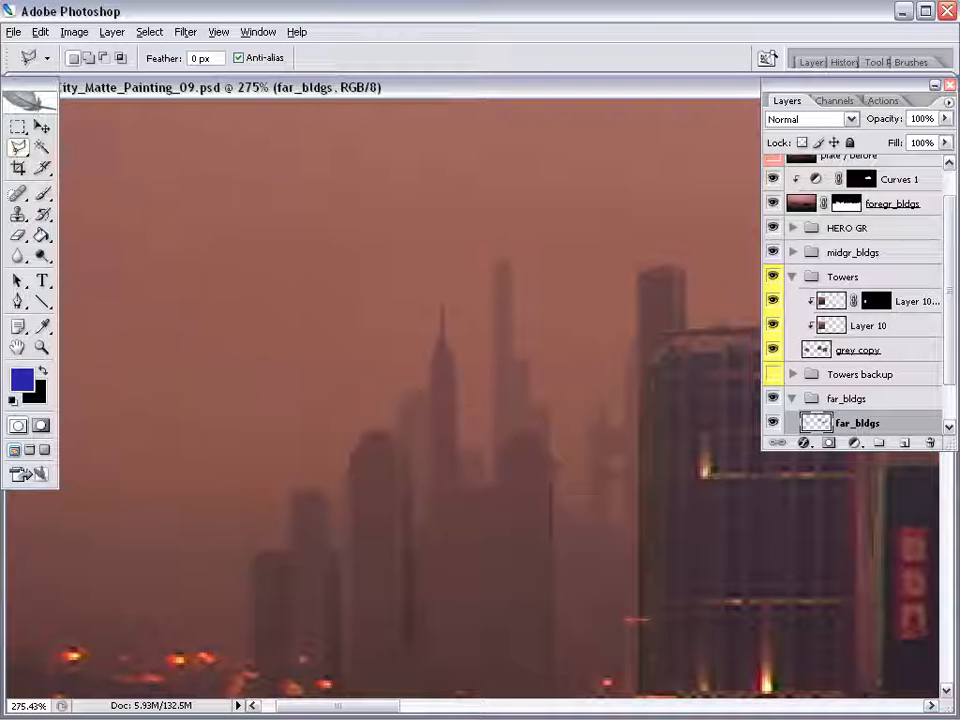
left_click(506, 298)
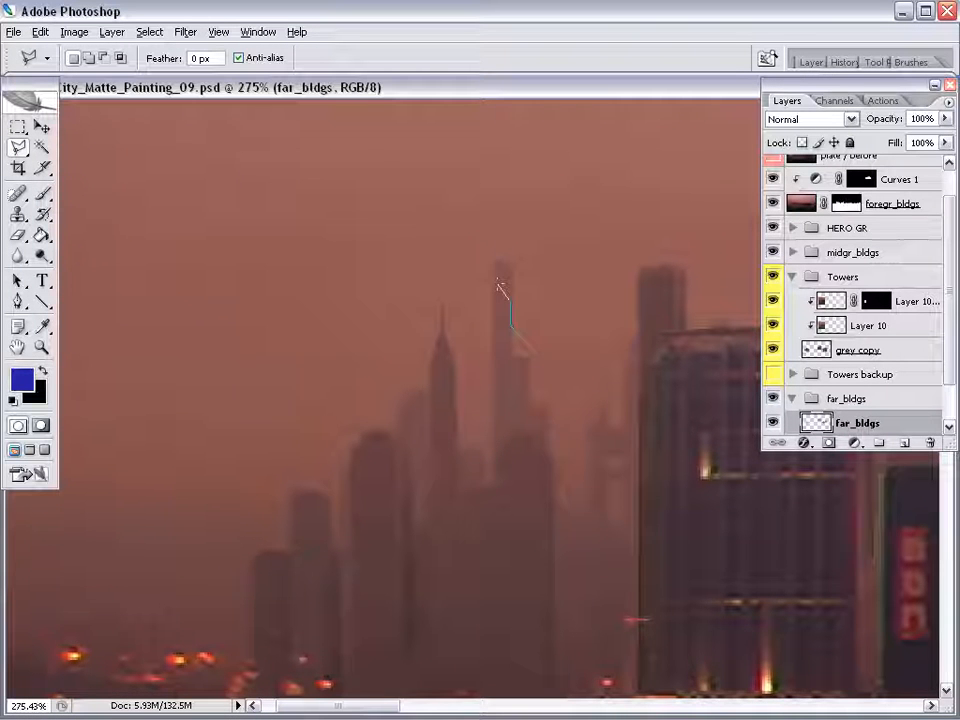
key("Escape")
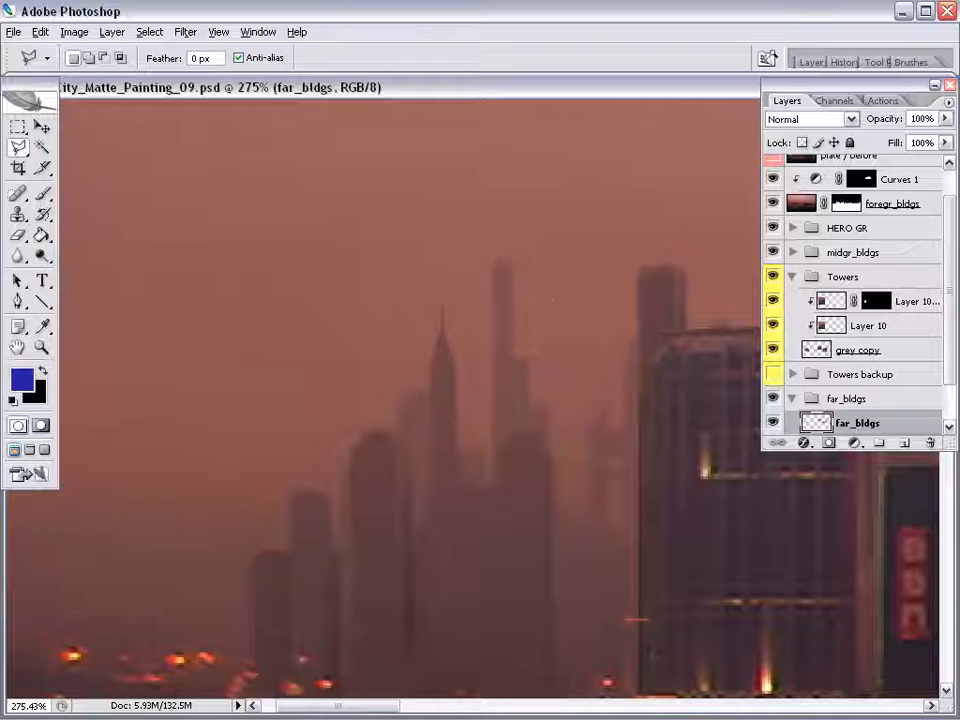
Copy a narrow rectangular piece of the towers' right edge, below the slanted tower, from the far_bldgs layer onto a new layer.
key("ctrl+alt+0")
key("z")
left_click_drag(311, 386, 498, 368)
key("n")
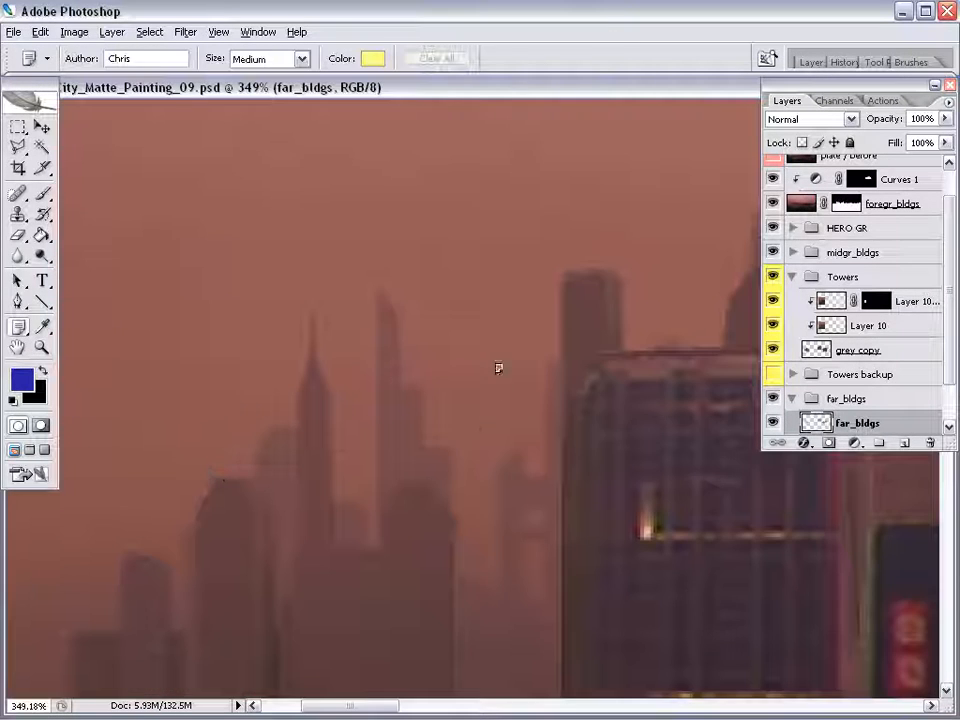
key("m")
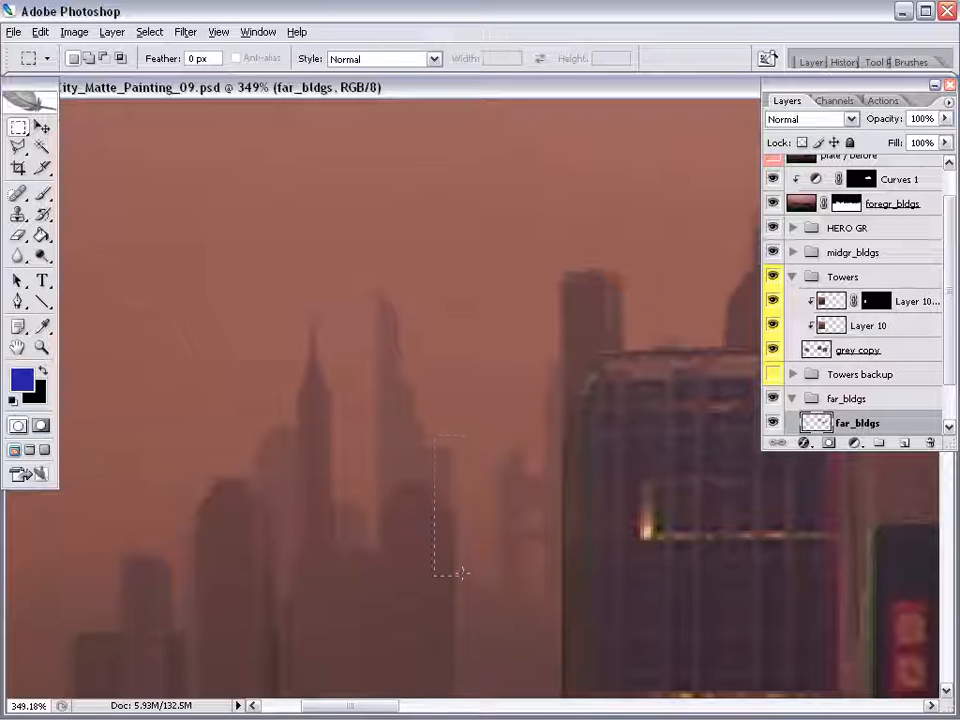
key("ctrl+j")
scroll(474, 596, "down", 3)
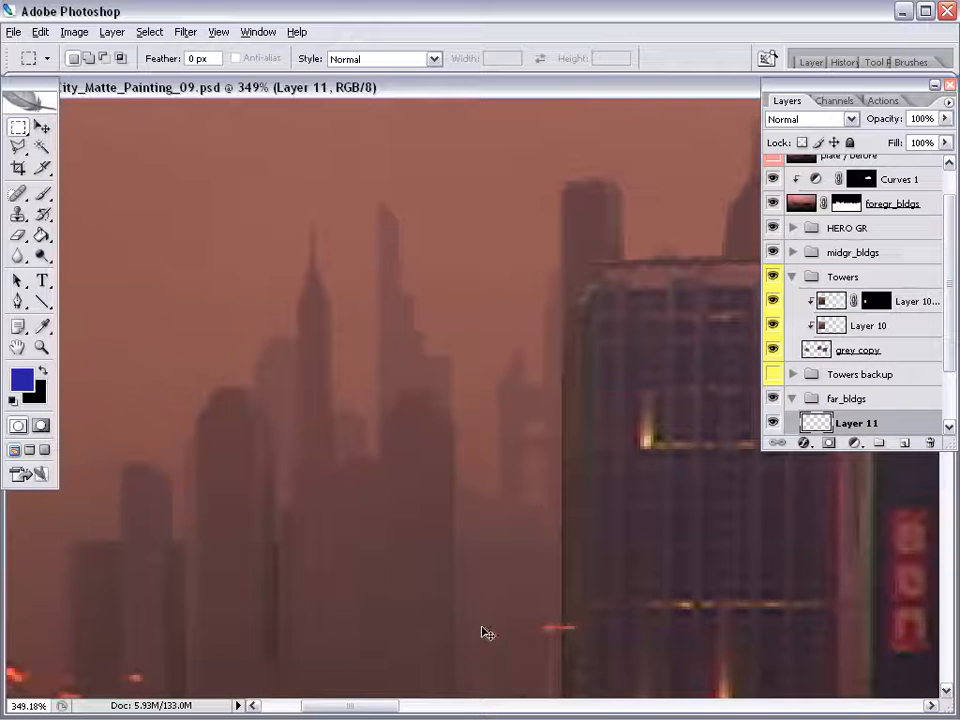
Inspect the reshaped far-left towers up close and at full view, and target the grey copy layer.
key("ctrl+alt+0")
key("z")
left_click_drag(171, 496, 171, 497)
key("m")
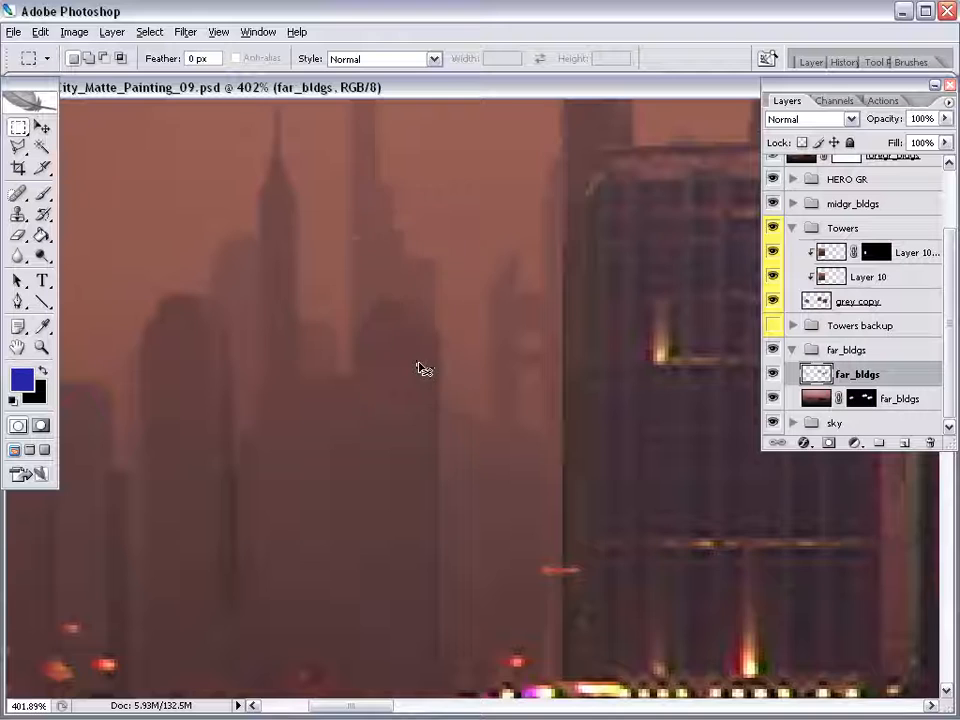
key("ctrl+alt+0")
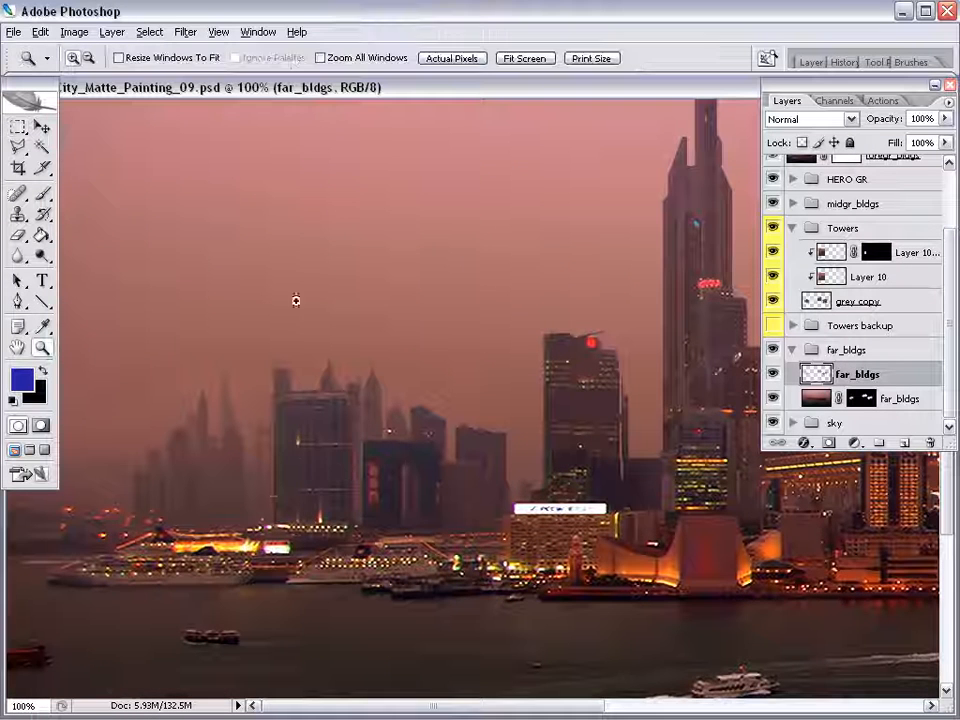
left_click_drag(291, 321, 246, 583)
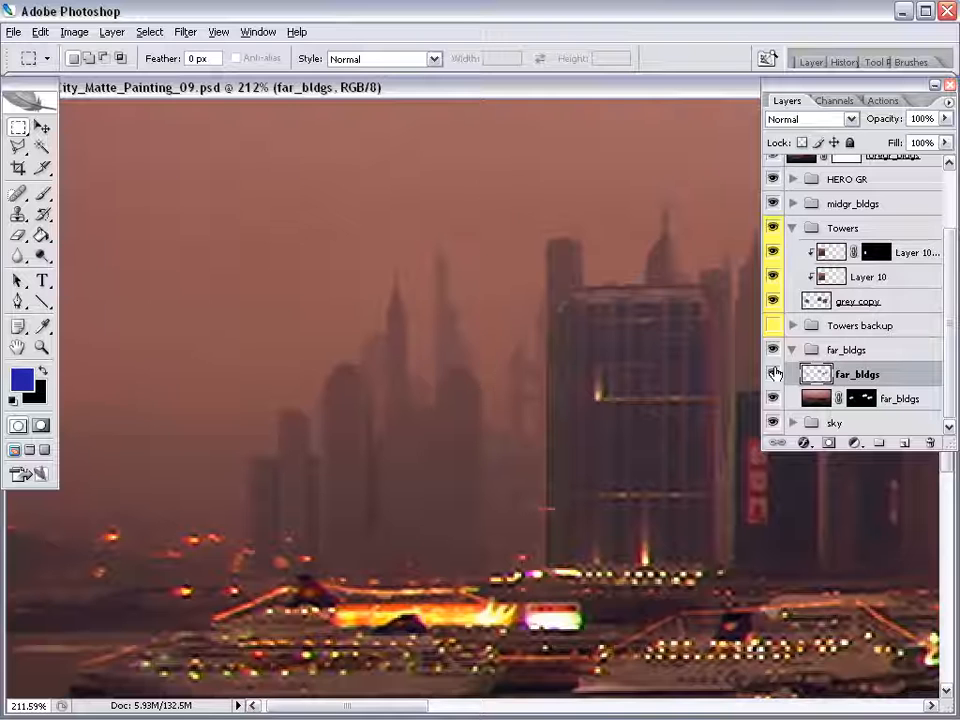
left_click(810, 301)
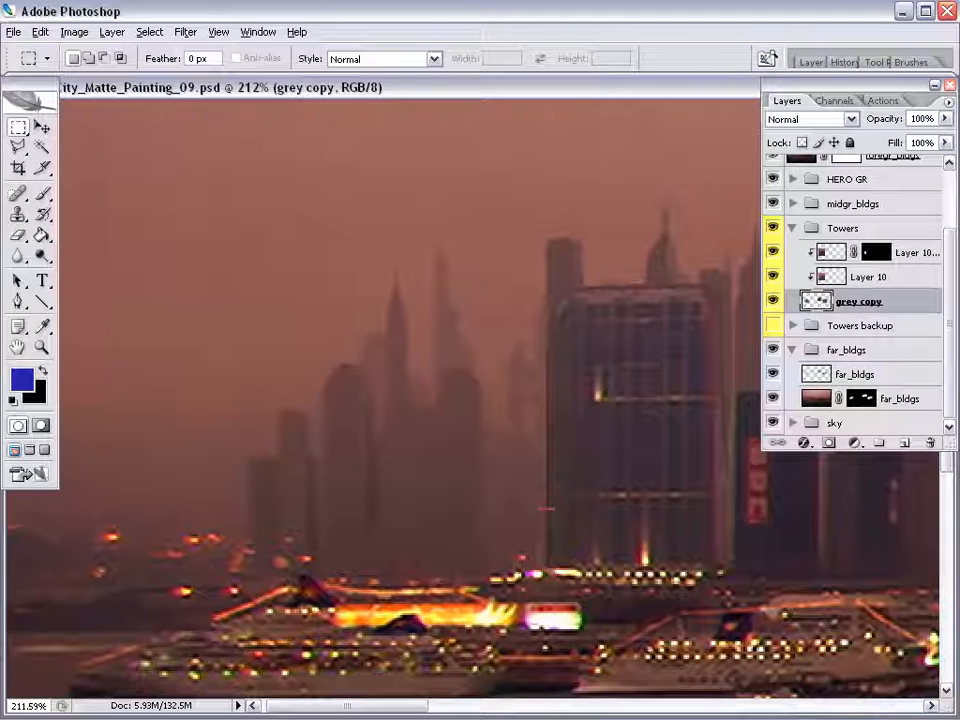
Copy the sky-layer area around the central towers onto a new layer and place it above Layer 11 in the Towers group.
left_click_drag(491, 208, 223, 643)
left_click(223, 643)
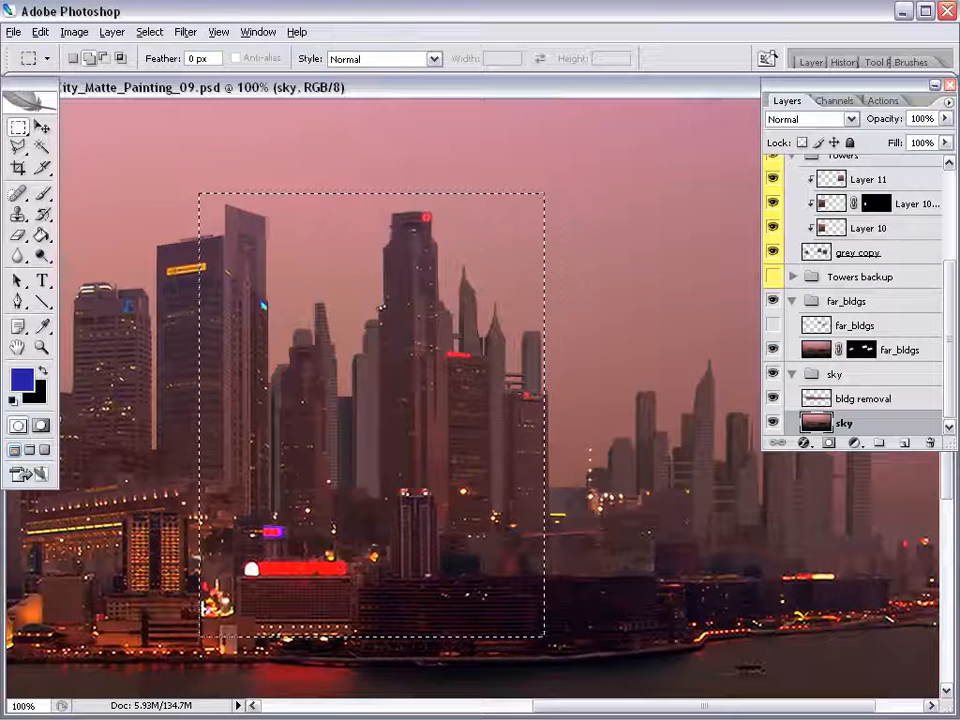
left_click_drag(590, 441, 499, 600)
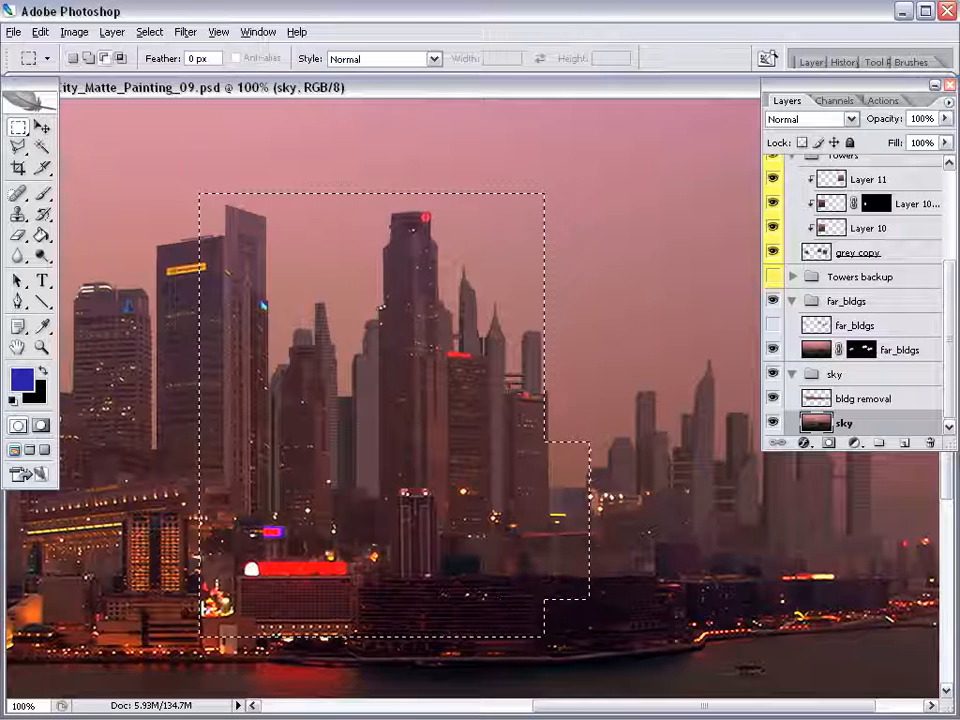
key("ctrl+j")
key("ctrl+d")
left_click_drag(838, 412, 820, 193)
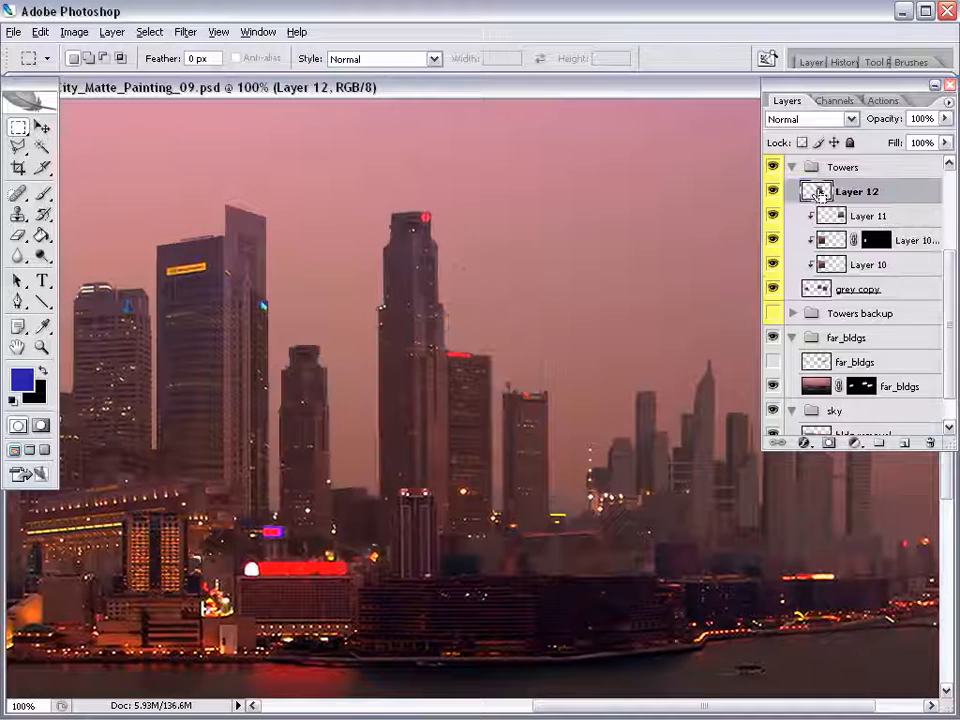
Clip Layer 12 to the towers at 40% opacity and darken it with Curves.
key("ctrl+alt+g")
left_click(944, 119)
left_click_drag(940, 142, 889, 141)
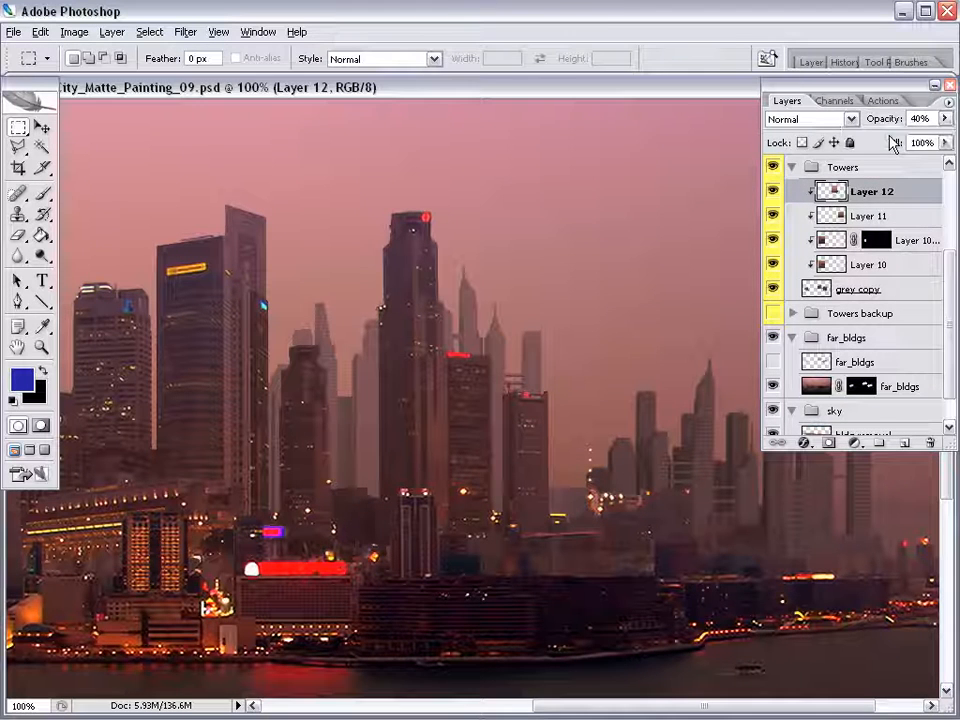
key("ctrl+m")
left_click_drag(763, 143, 772, 166)
key("Return")
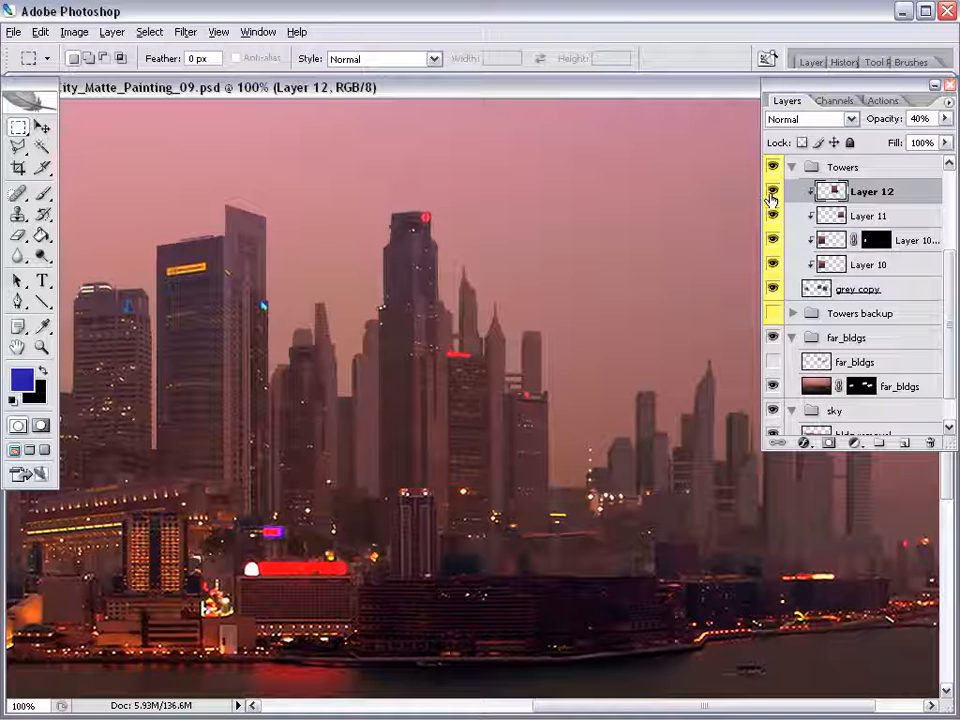
Fine-tune the tone of Layer 12 with another slight Curves adjustment, leaving no selection active.
left_click(835, 193, "ctrl")
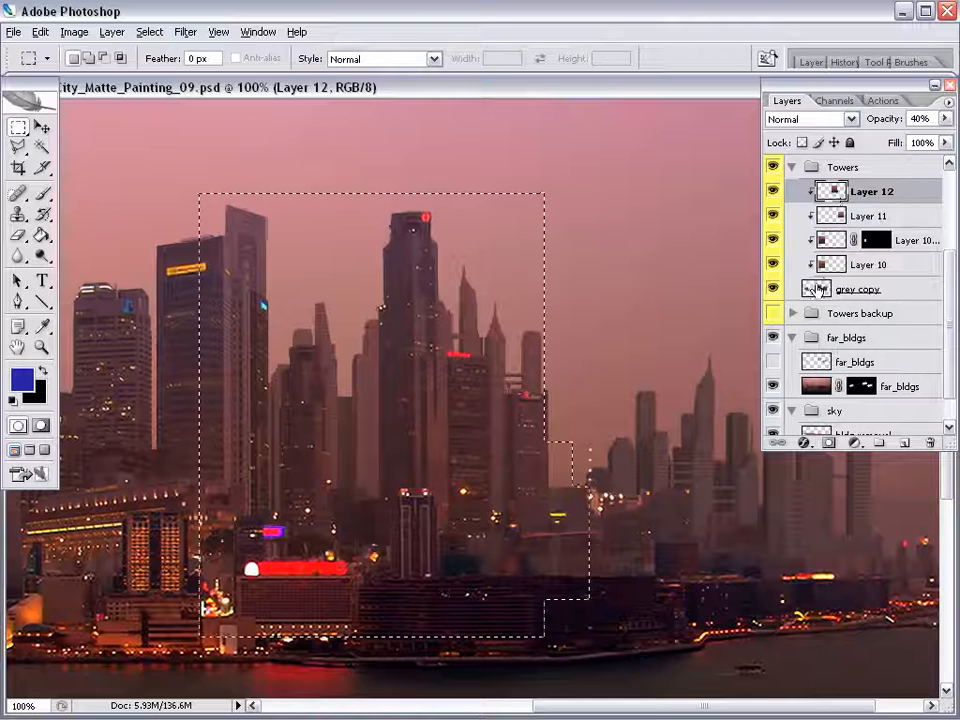
left_click(821, 289)
key("ctrl+d")
left_click(835, 200)
key("ctrl+m")
left_click(765, 44)
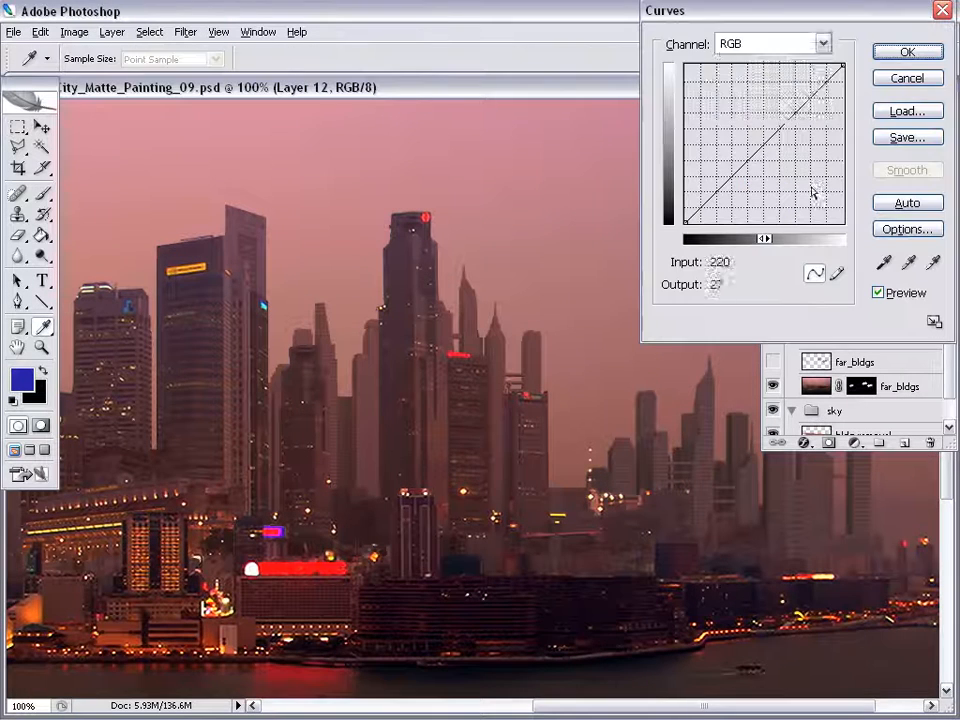
left_click(752, 79)
left_click_drag(773, 138, 771, 143)
key("Return")
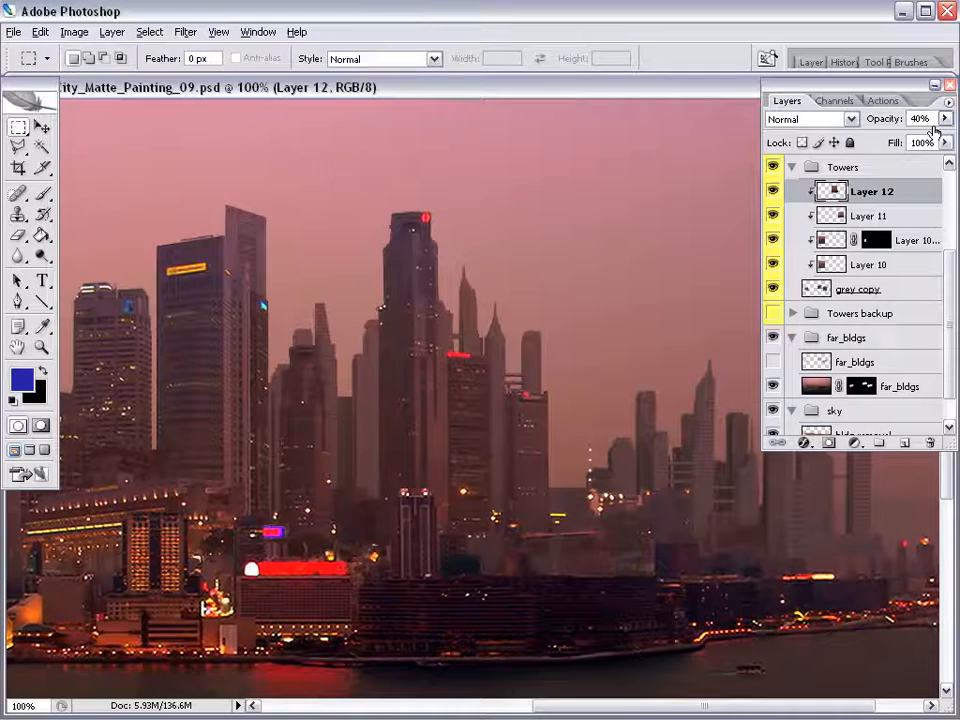
Brush soft haze over the bases and edges of the far-left towers on Layer 15.
key("z")
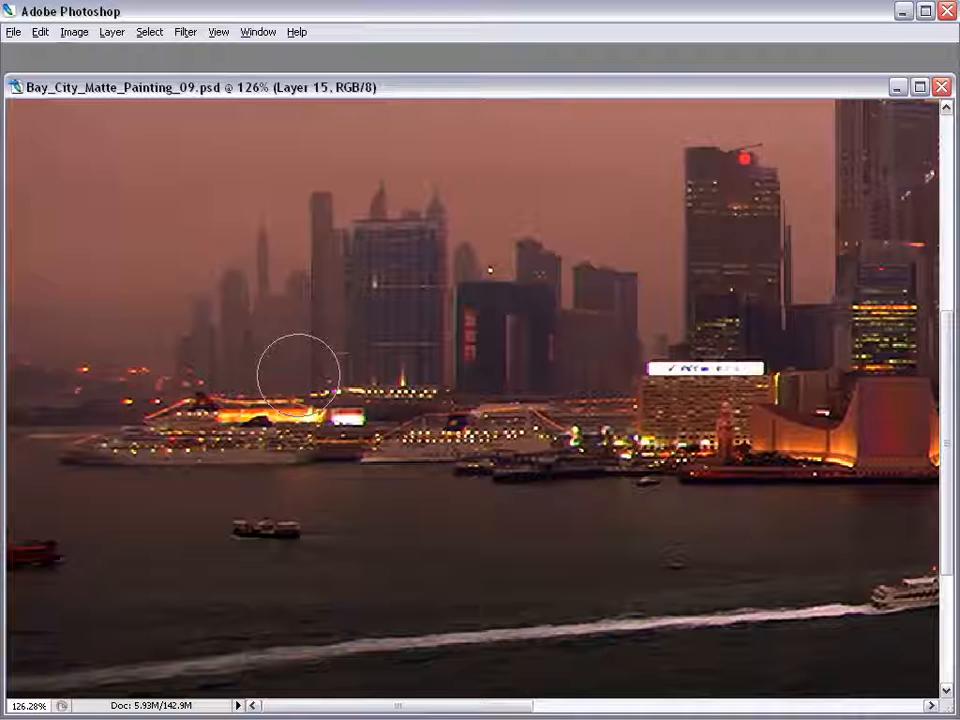
mouse_move(299, 375)
left_mouse_down()
mouse_move(400, 350)
mouse_move(262, 385)
left_mouse_up()
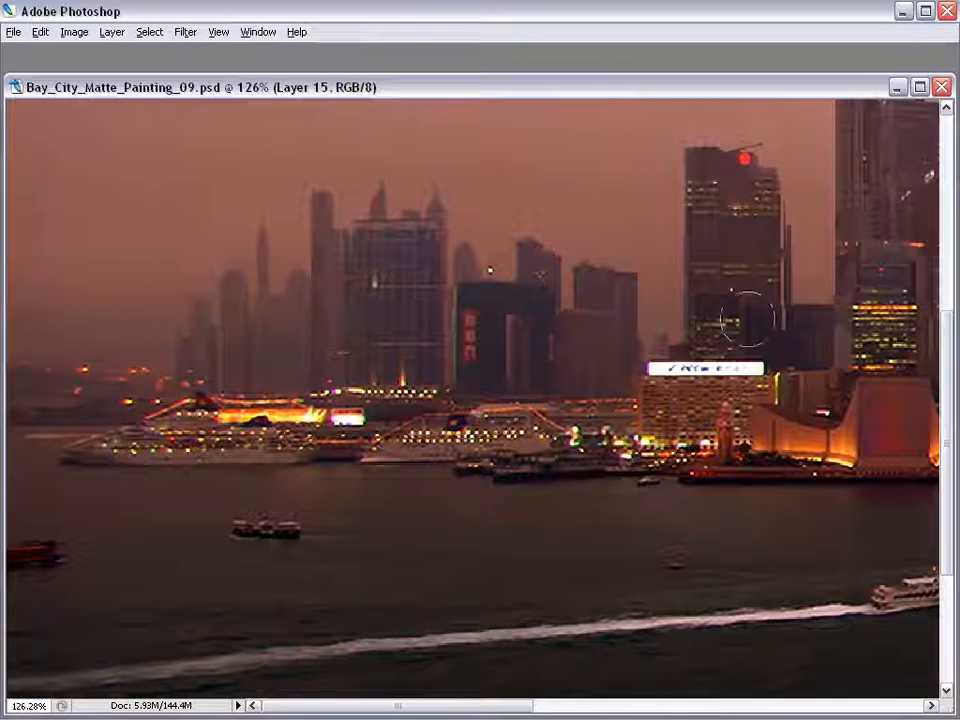
left_click_drag(448, 273, 439, 315)
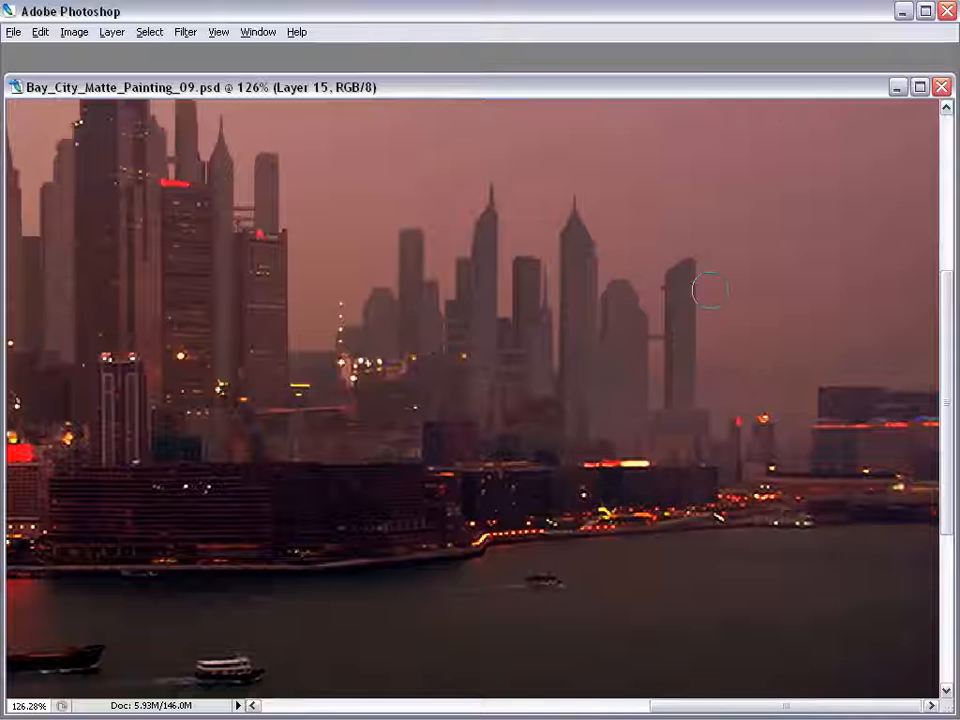
Examine the hazy distant towers beyond the central skyscrapers up close and at wider views, and deselect.
key("ctrl+minus")
key("ctrl+minus")
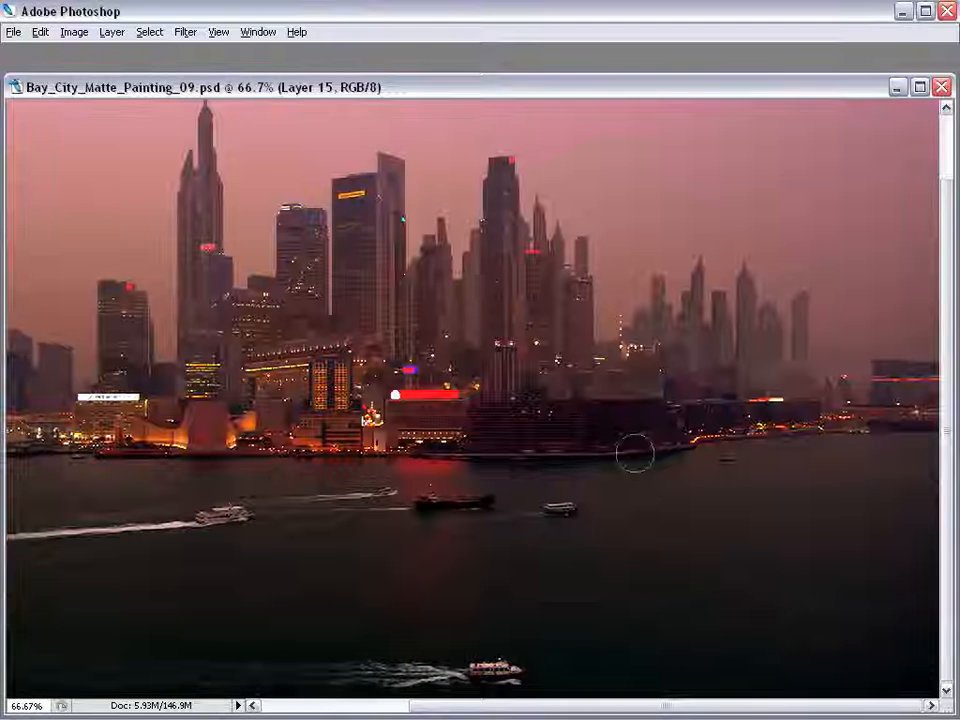
scroll(620, 500, "up", 3)
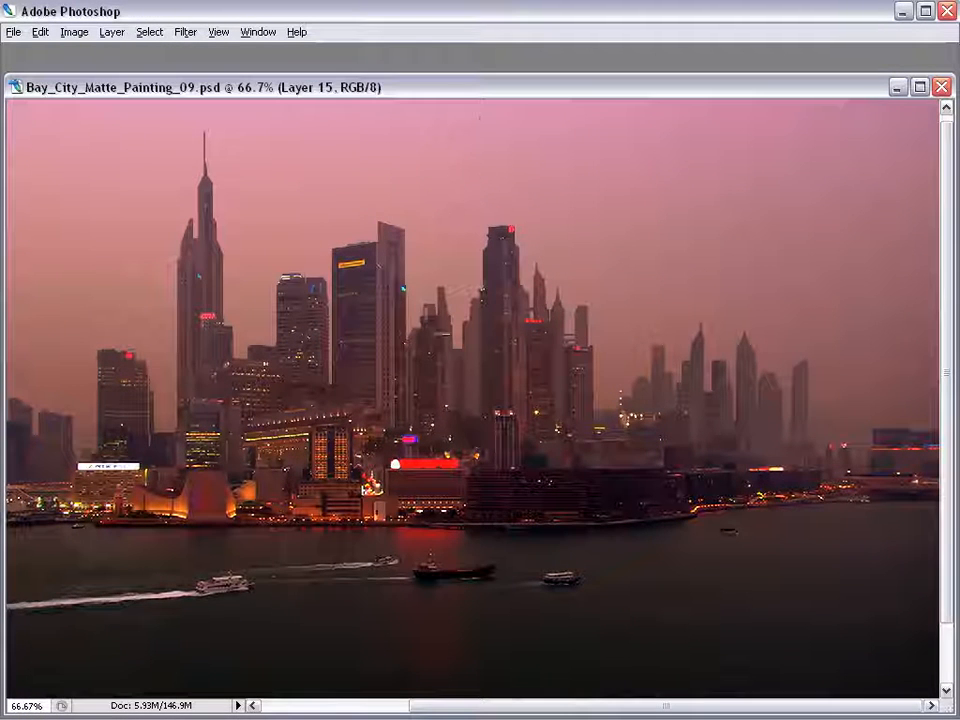
mouse_move(494, 482)
left_mouse_down()
mouse_move(416, 476)
mouse_move(491, 487)
left_mouse_up()
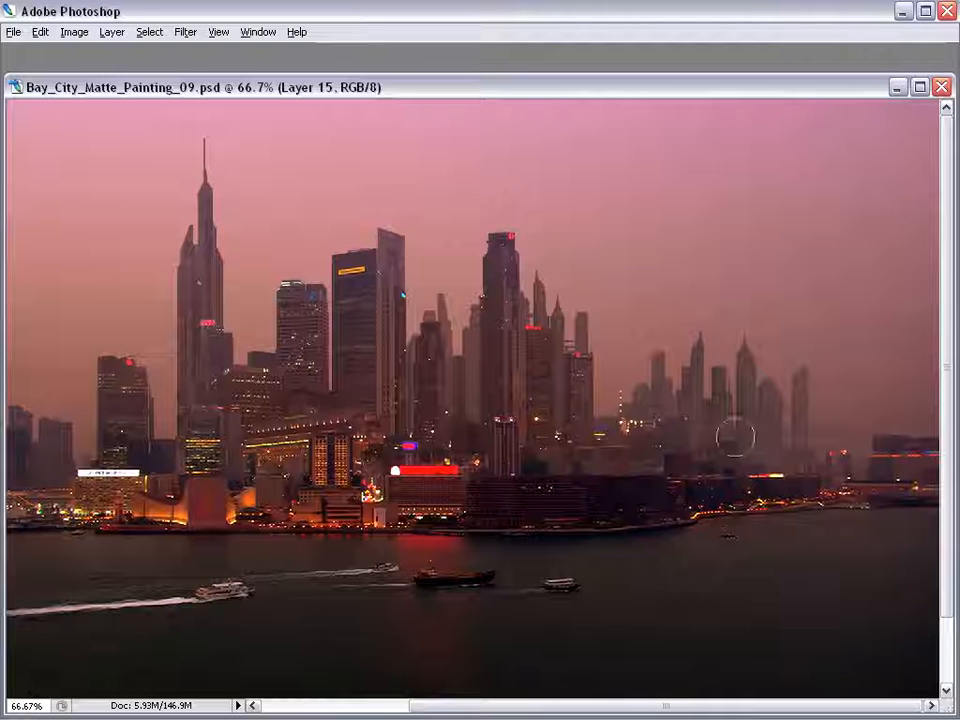
left_click(763, 347)
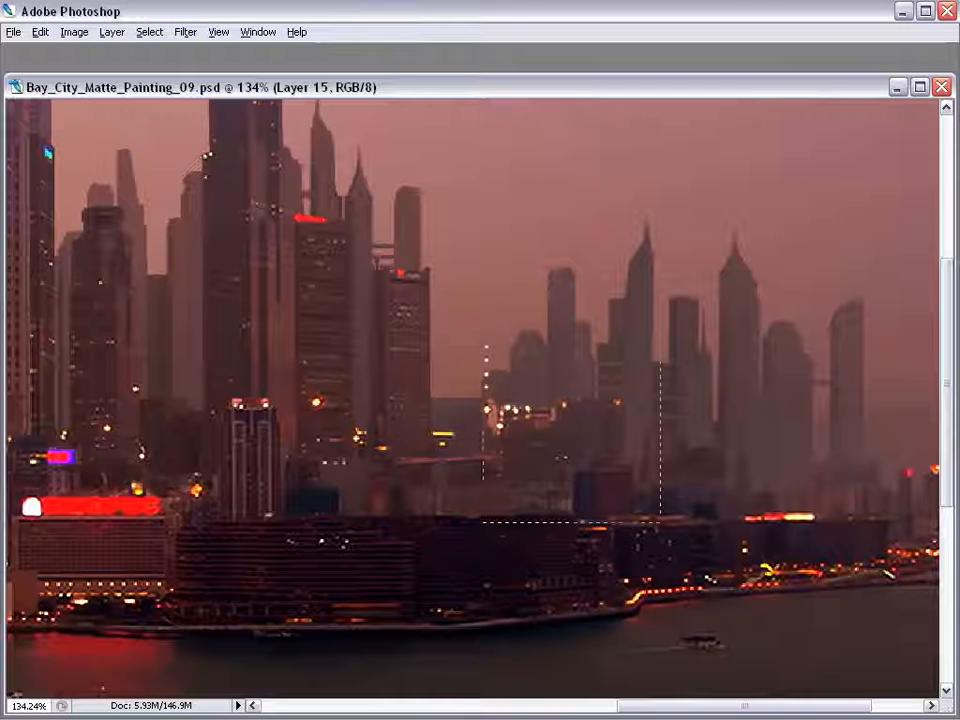
left_click_drag(468, 390, 481, 406)
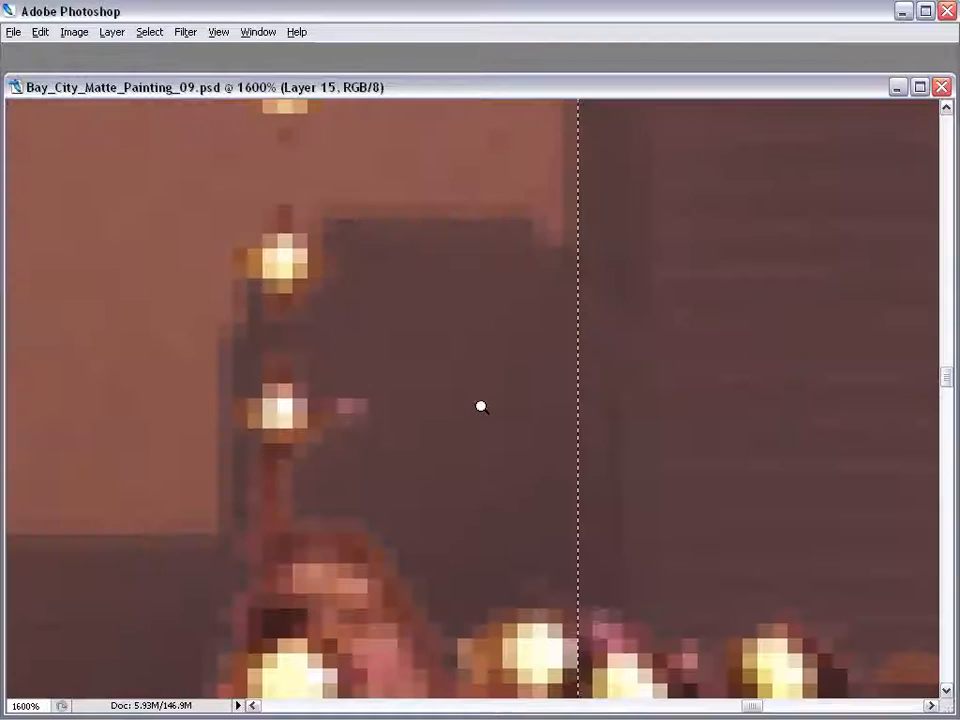
key("ctrl+alt+0")
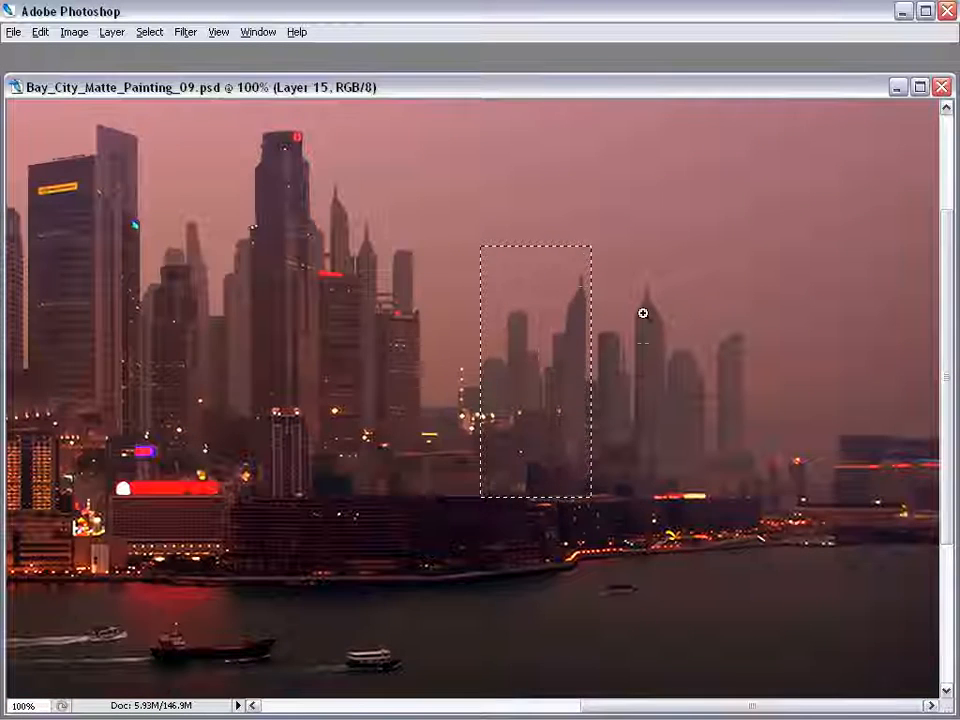
left_click_drag(648, 284, 534, 471)
left_click_drag(447, 623, 440, 697)
key("ctrl+alt+0")
key("ctrl+d")
Adjust the grey copy layer with Curves, darkening RGB from input 119 to output 95 and raising Red from input 113 to output 126.
key("Tab")
left_click(817, 366)
key("ctrl+m")
left_click_drag(754, 153, 755, 159)
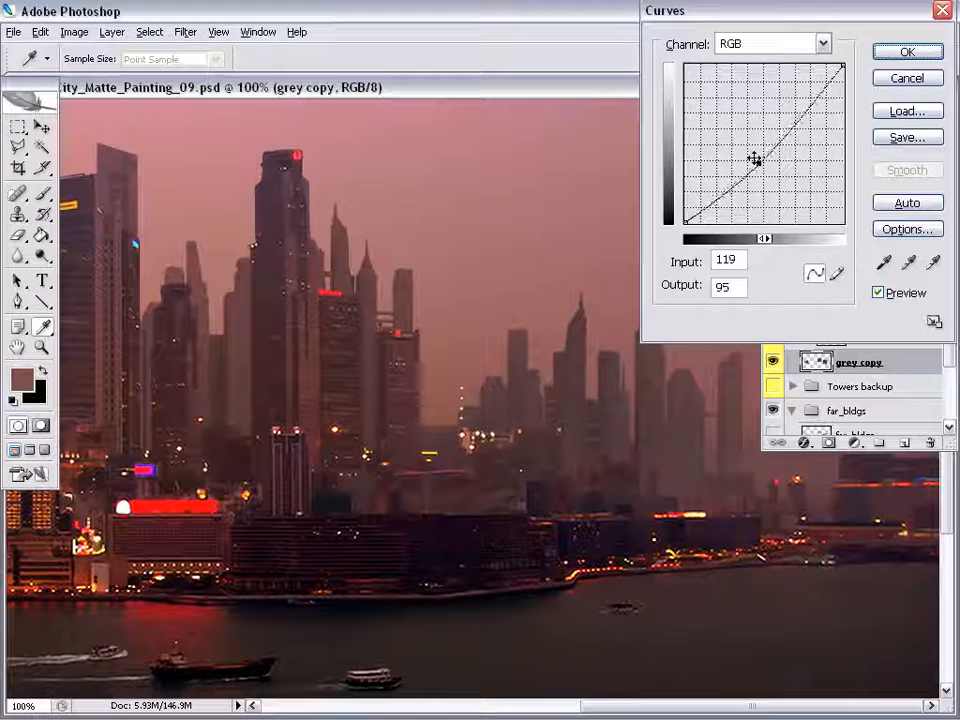
key("ctrl+1")
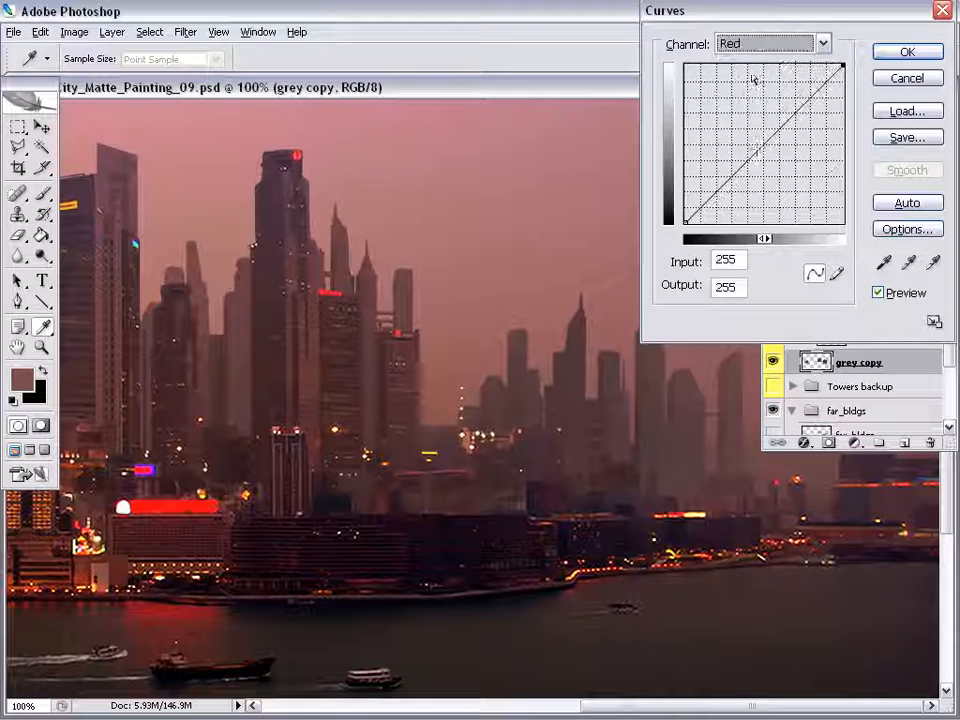
left_click(757, 148)
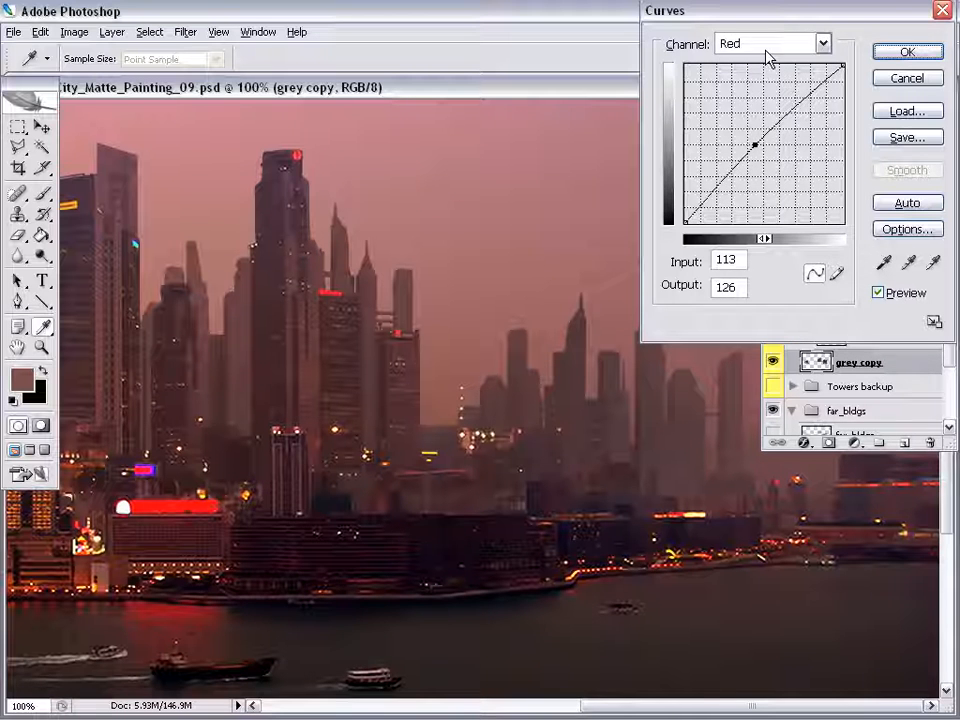
key("ctrl+grave")
key("Return")
Review the darkened distant towers across the whole painting, and check the far_bldgs group in the layer stack.
key("z")
key("Tab")
left_click(482, 488, "alt")
left_click(482, 488, "alt")
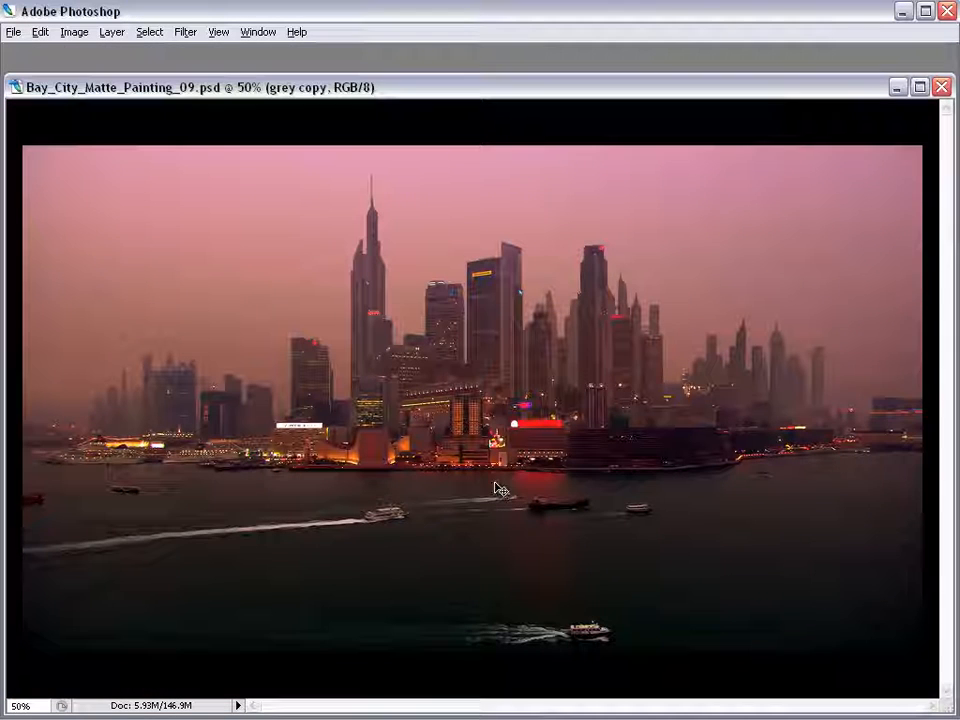
key("Tab")
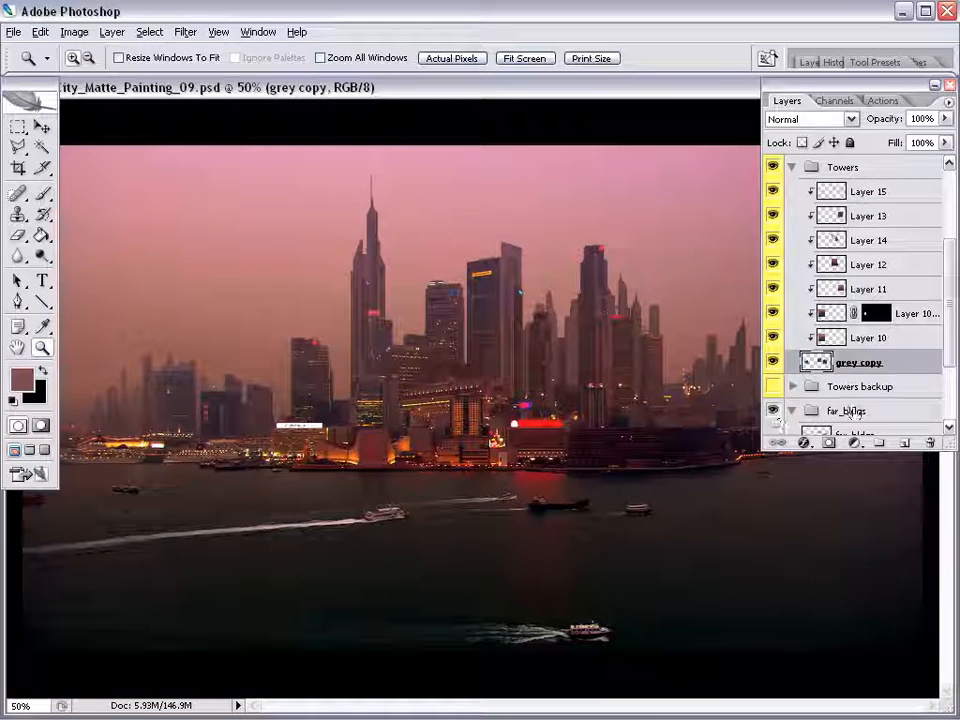
left_click(792, 428)
left_click(845, 410)
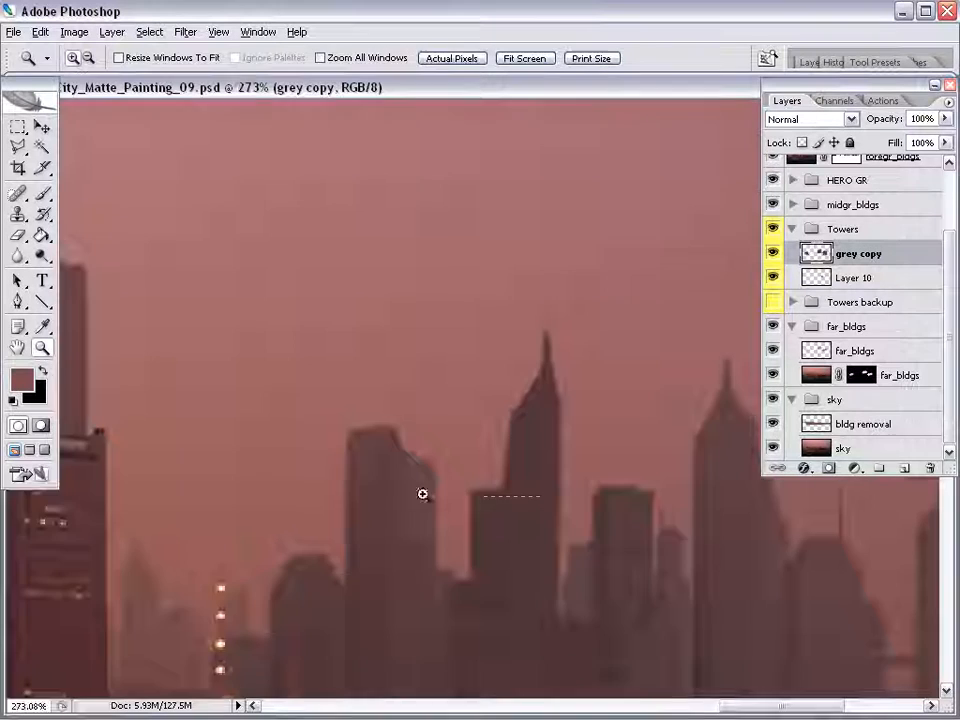
Copy the spired top of the tall tower in the distant right cluster from the grey copy layer onto a new layer.
left_click_drag(632, 214, 443, 493)
key("m")
left_click_drag(500, 450, 542, 452)
mouse_move(598, 266)
left_mouse_down()
mouse_move(456, 486)
mouse_move(484, 412)
left_mouse_up()
key("ctrl+j")
Stretch the copied spire taller and narrower with Free Transform, and merge it into the grey copy layer.
key("ctrl+t")
left_click_drag(524, 298, 524, 274)
left_click_drag(477, 370, 497, 369)
key("Return")
key("ctrl+alt+0")
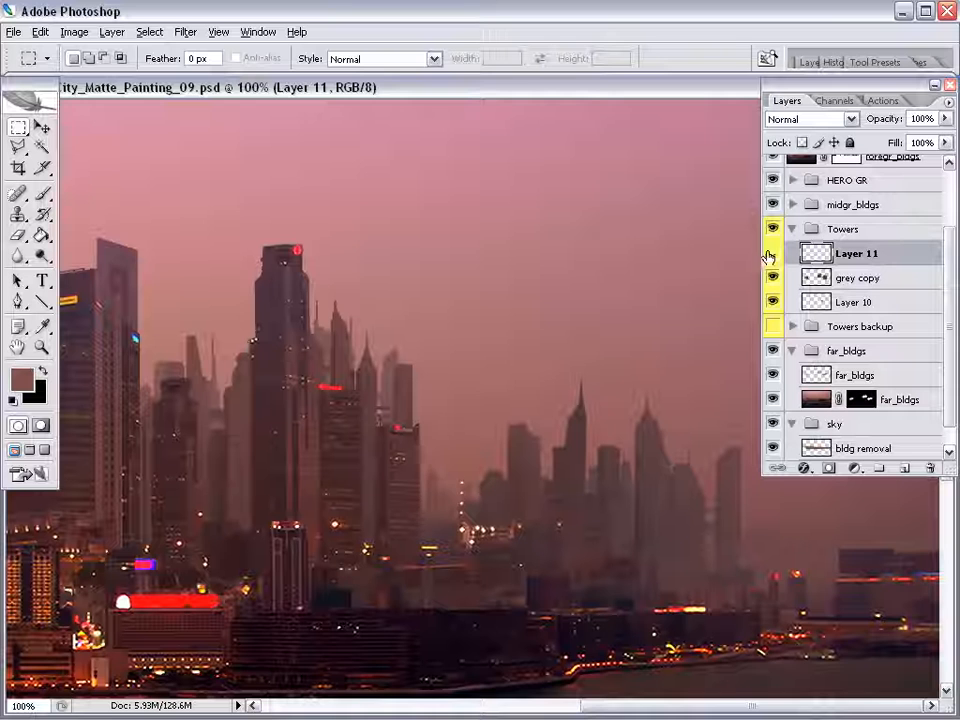
key("ctrl+e")
Select rectangular areas around the tall pointed tower and its domed right-hand neighbour in the distant right cluster.
key("z")
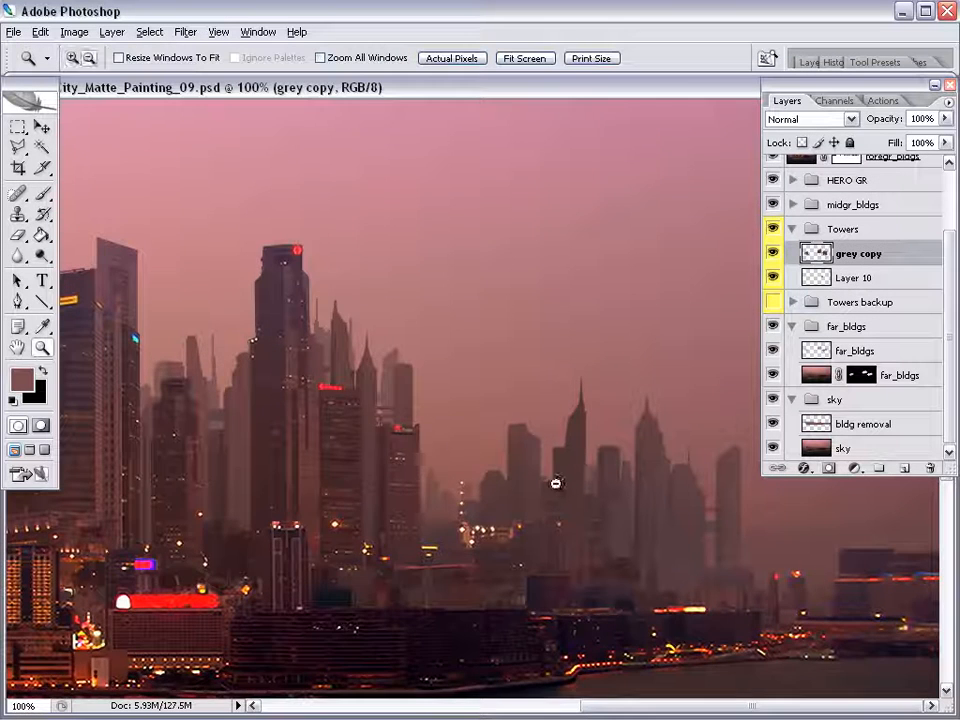
left_click(553, 482, "alt")
key("Tab")
left_click_drag(820, 314, 598, 508)
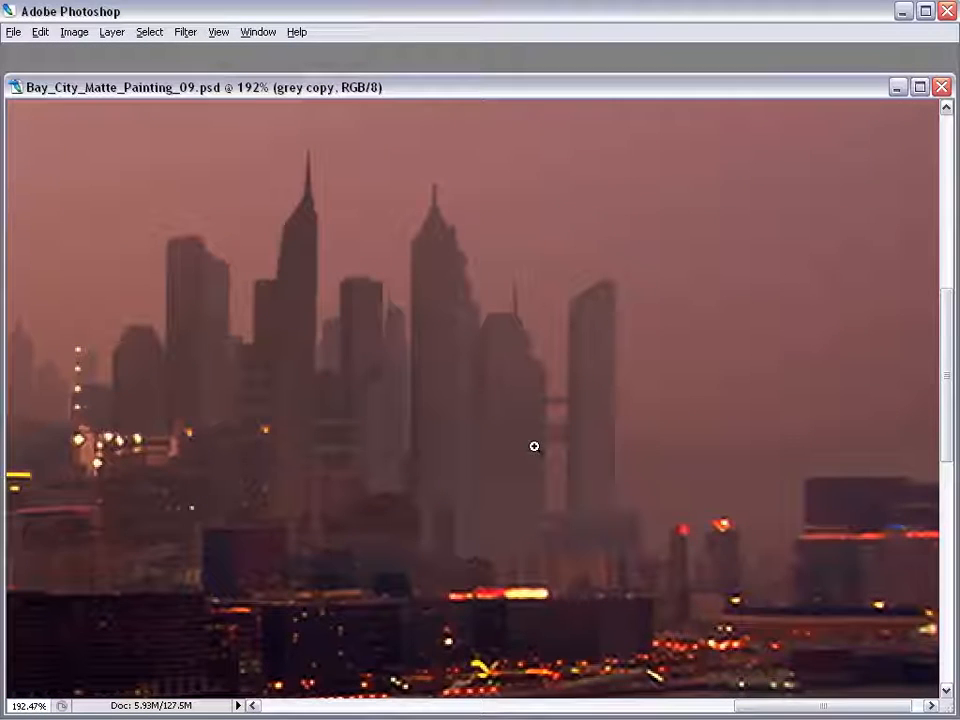
left_click_drag(483, 270, 530, 578)
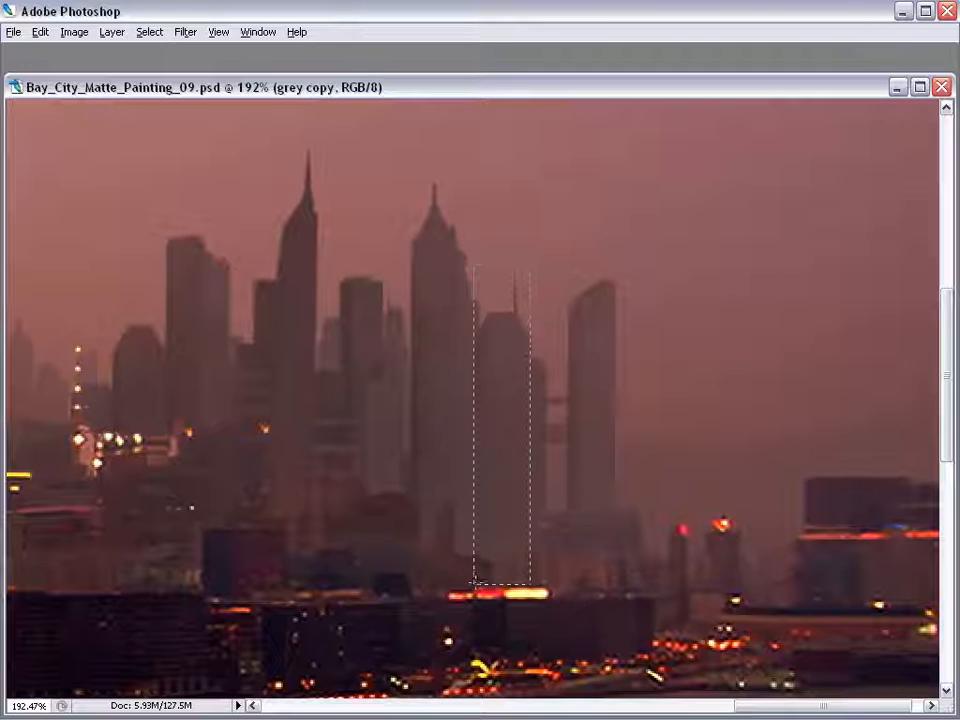
left_click_drag(457, 218, 411, 606)
left_click_drag(453, 230, 399, 122)
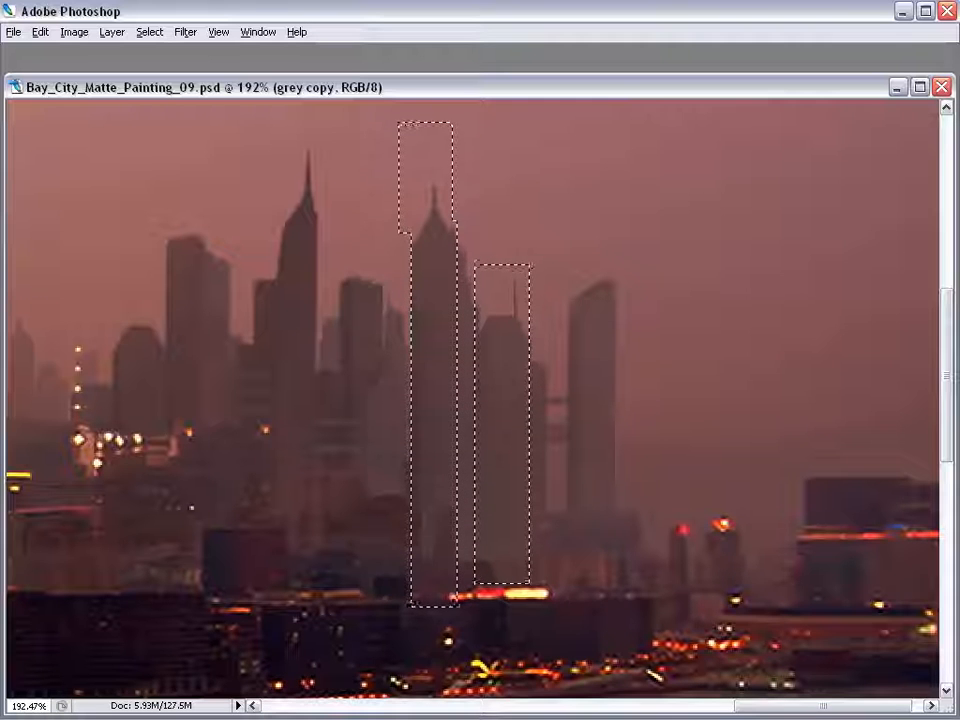
Hide the selection edges and adjust the two selected towers on the grey copy layer with Curves.
key("Tab")
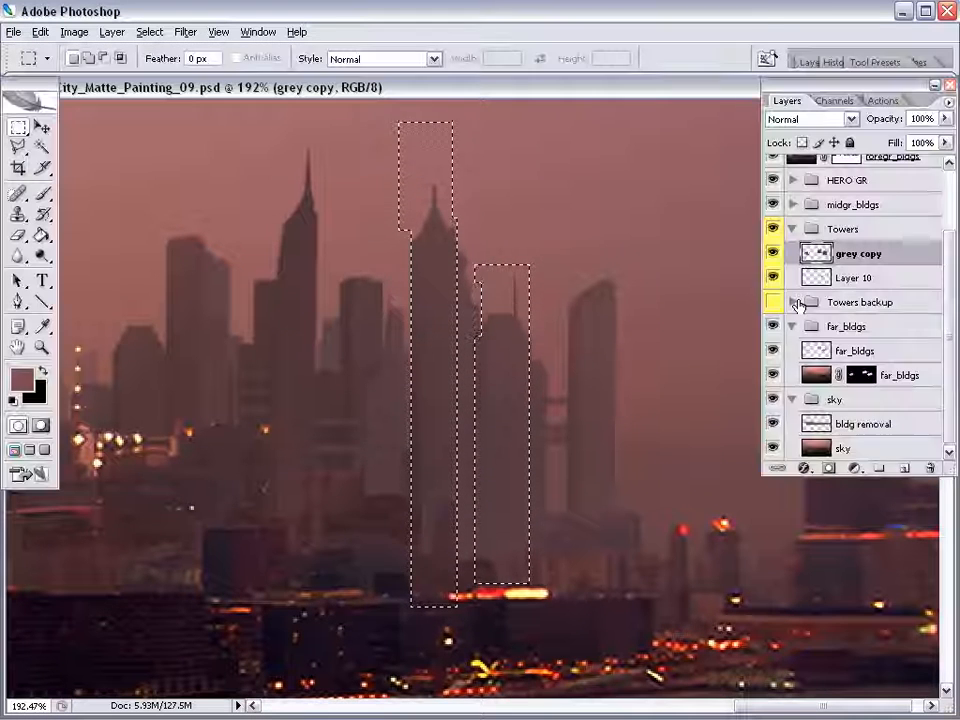
left_click(813, 256, "ctrl")
key("ctrl+z")
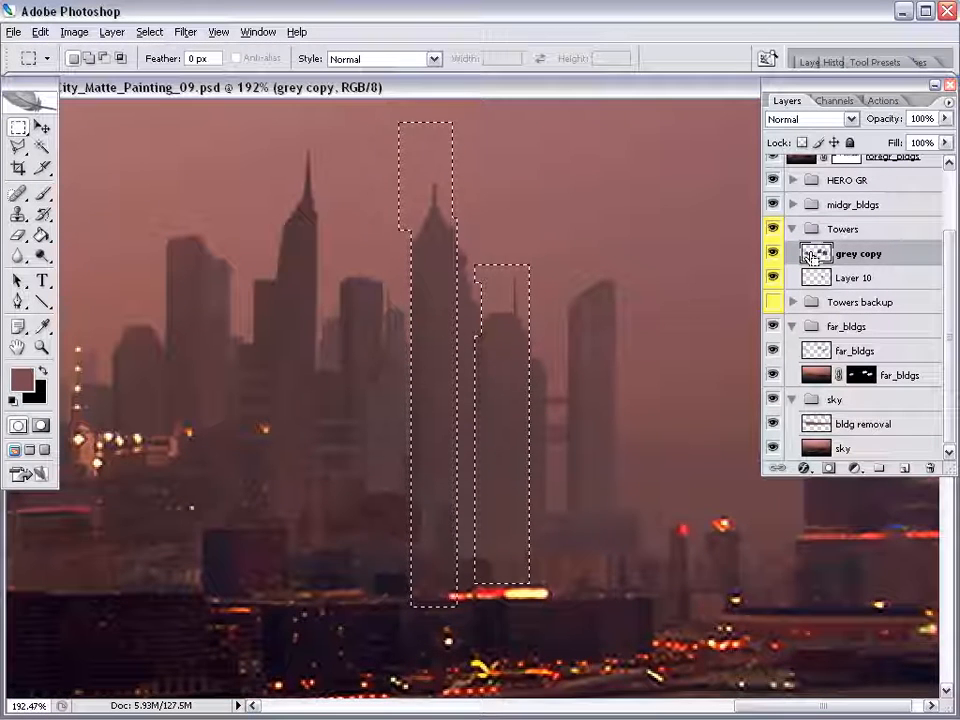
key("ctrl+h")
key("ctrl+m")
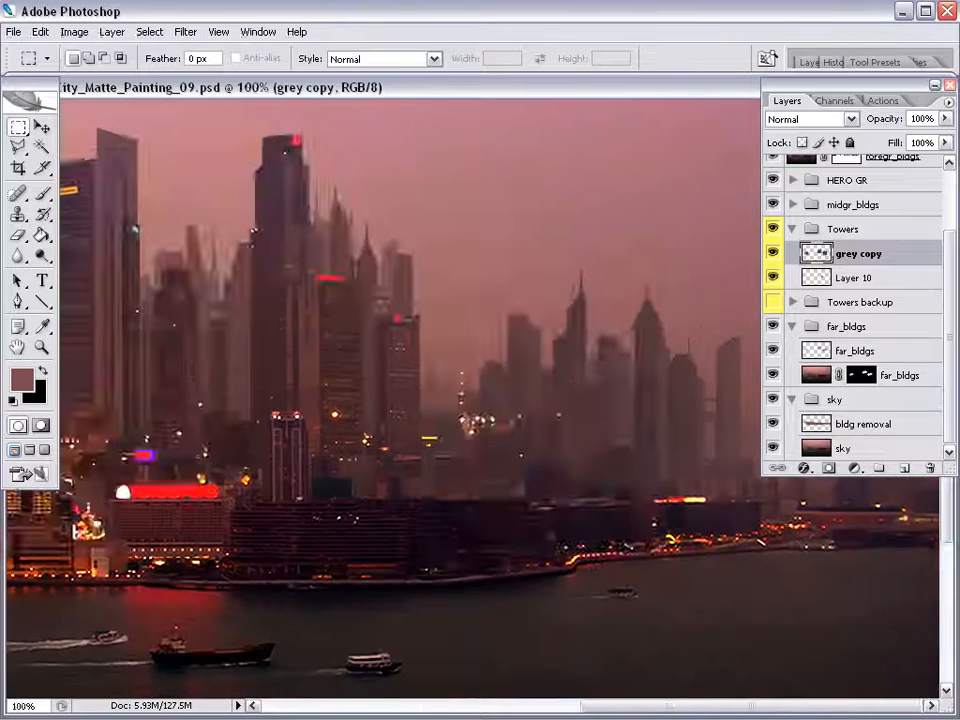
Check the skyline at a wider view and try a slight Curves darkening on the grey copy layer.
key("z")
left_click(508, 392, "alt")
key("Tab")
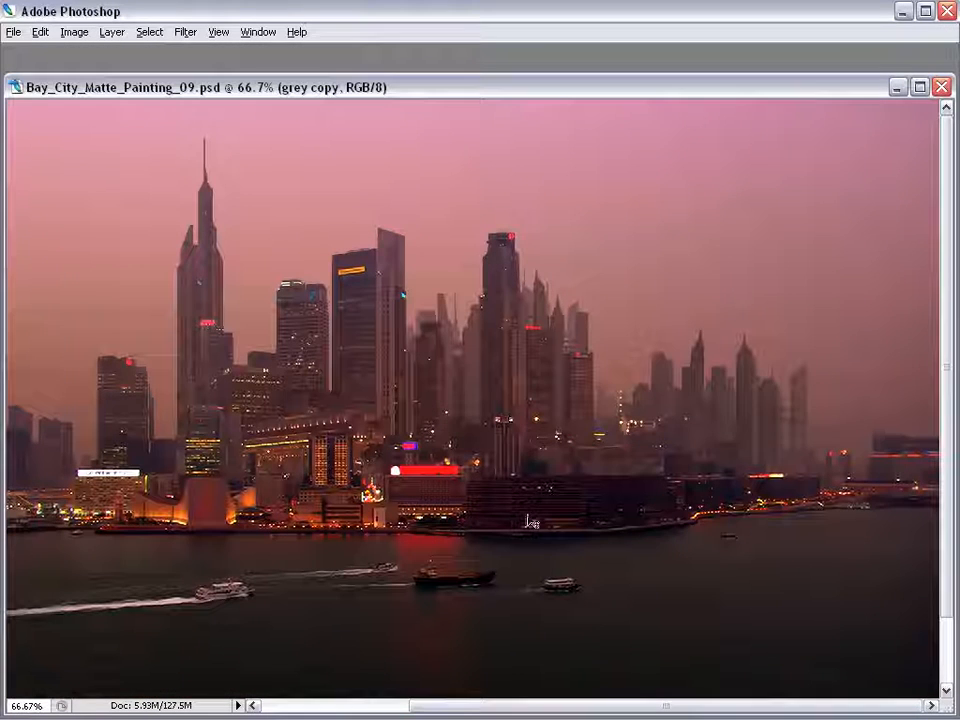
key("ctrl+m")
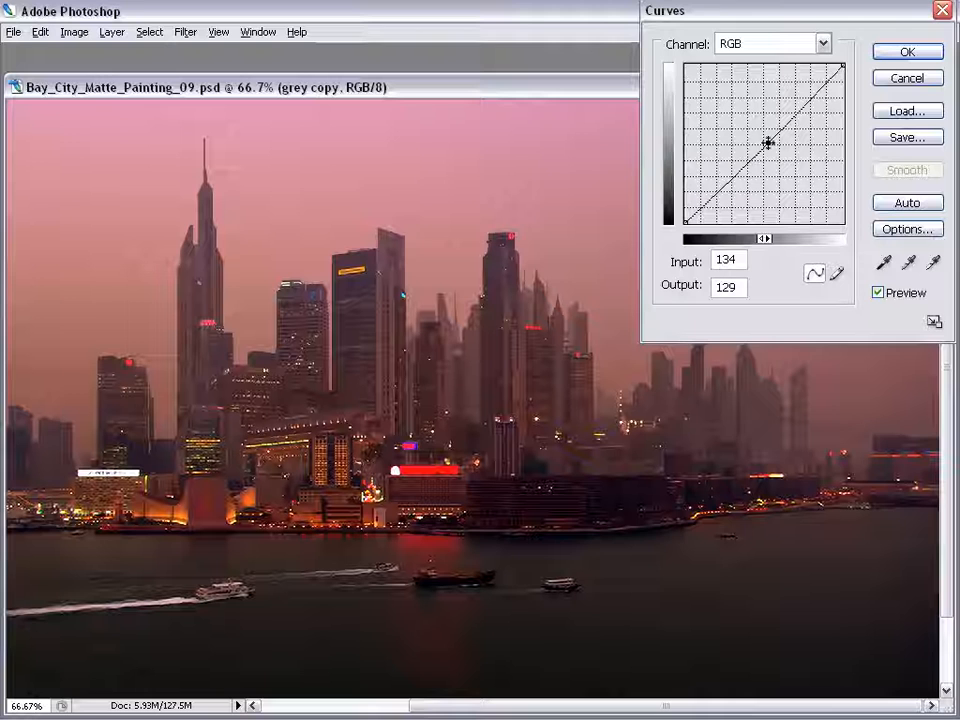
key("Escape")
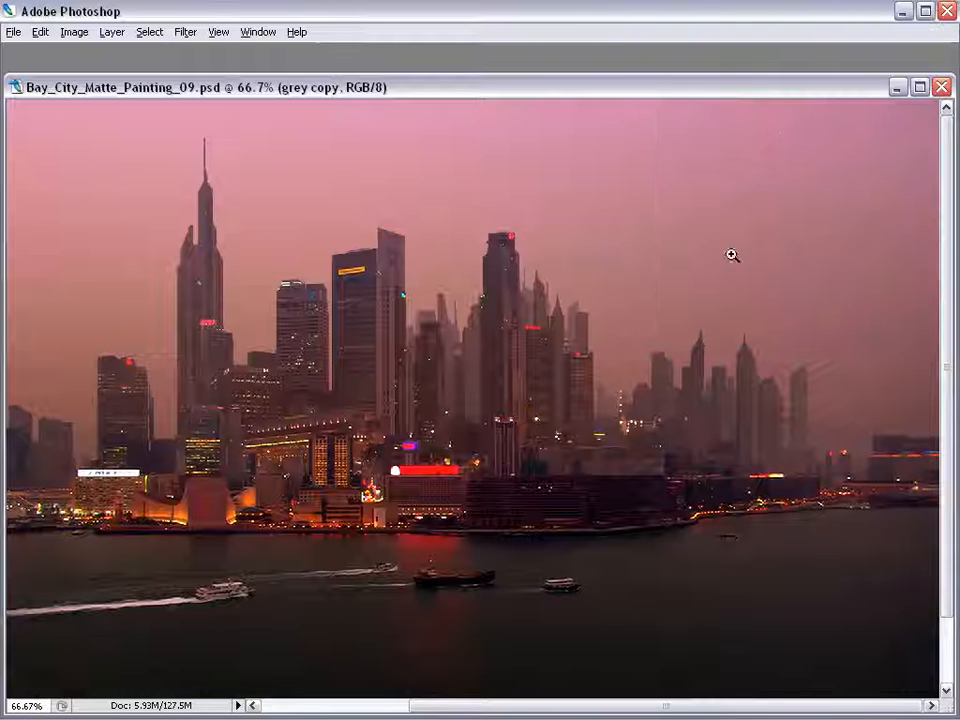
scroll(783, 468, "left", 1)
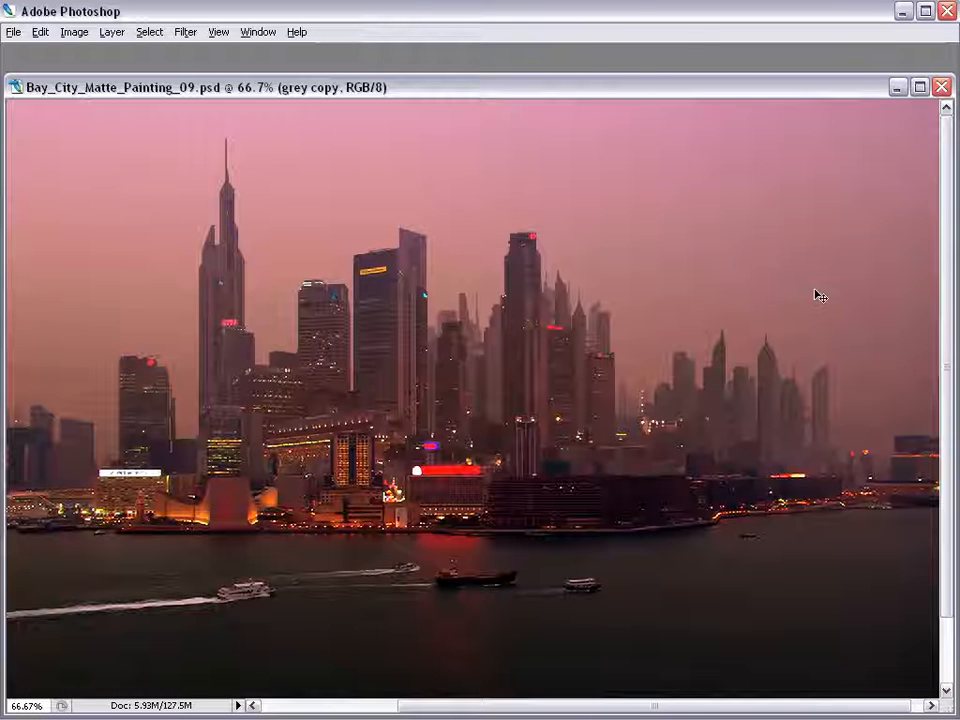
Apply Curves to the grey copy layer, setting the red channel's input 124 to output 129 and the RGB white point to 253.
key("ctrl+m")
left_click(822, 43)
left_click(735, 75)
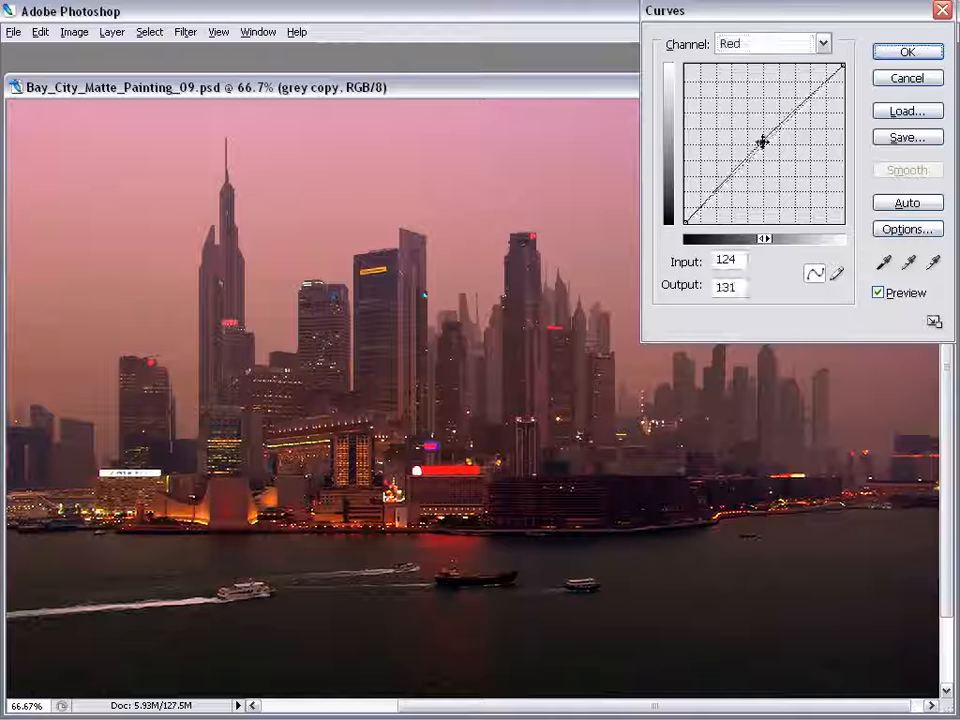
left_click(780, 53)
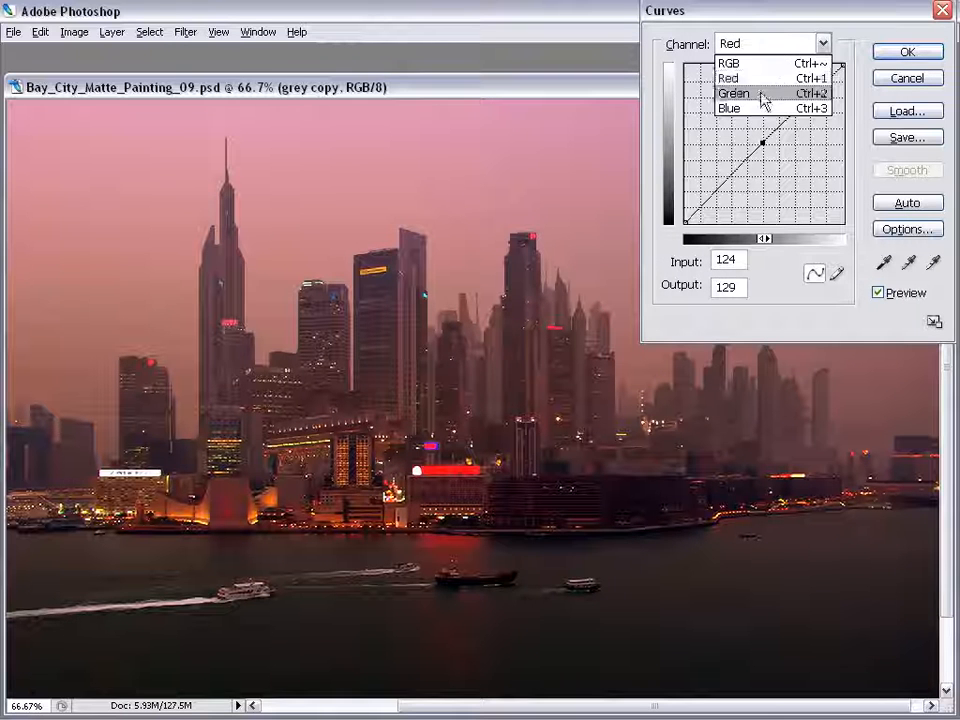
left_click(745, 62)
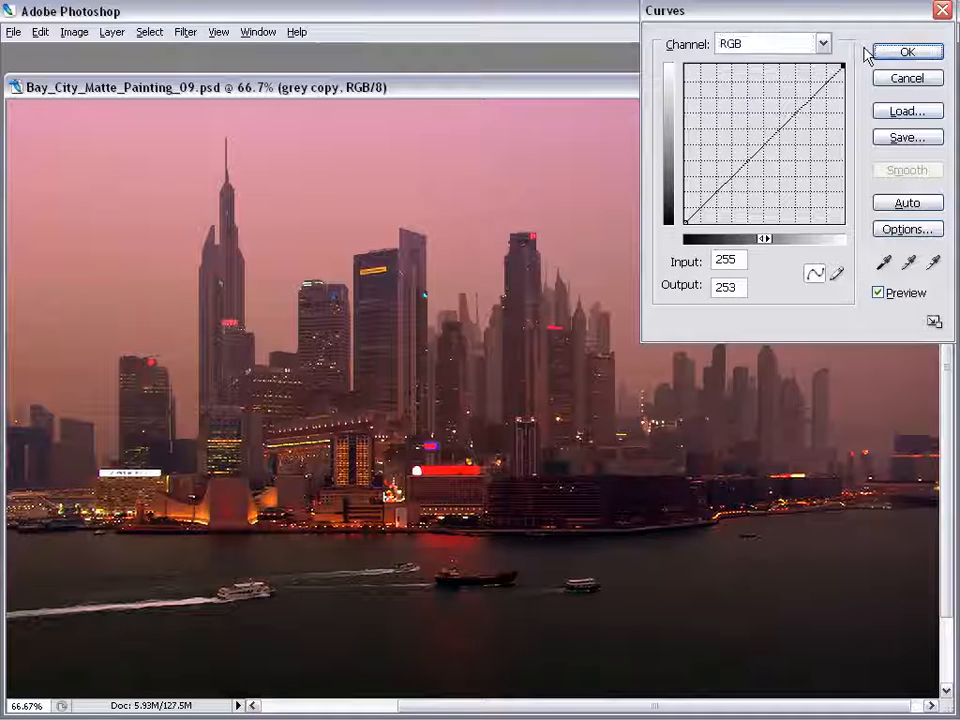
left_click(880, 51)
Brush haze at 20% opacity over the lower parts of the distant right cluster's towers on the grey copy layer.
left_click_drag(612, 320, 910, 517)
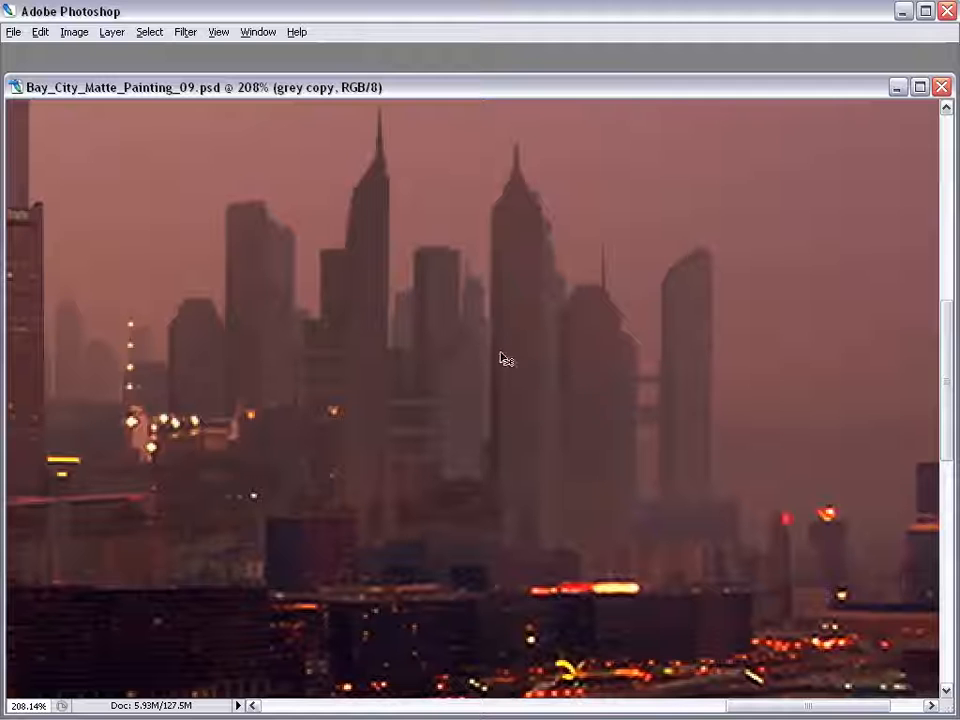
key("Tab")
left_click(816, 253, "ctrl")
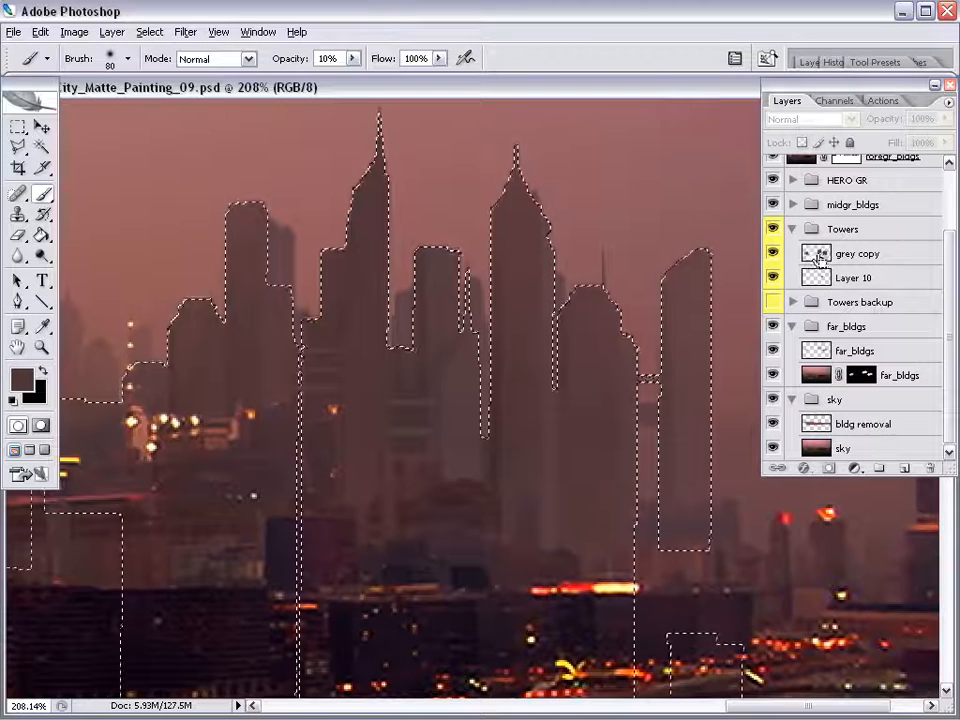
key("ctrl+d")
left_click(858, 253)
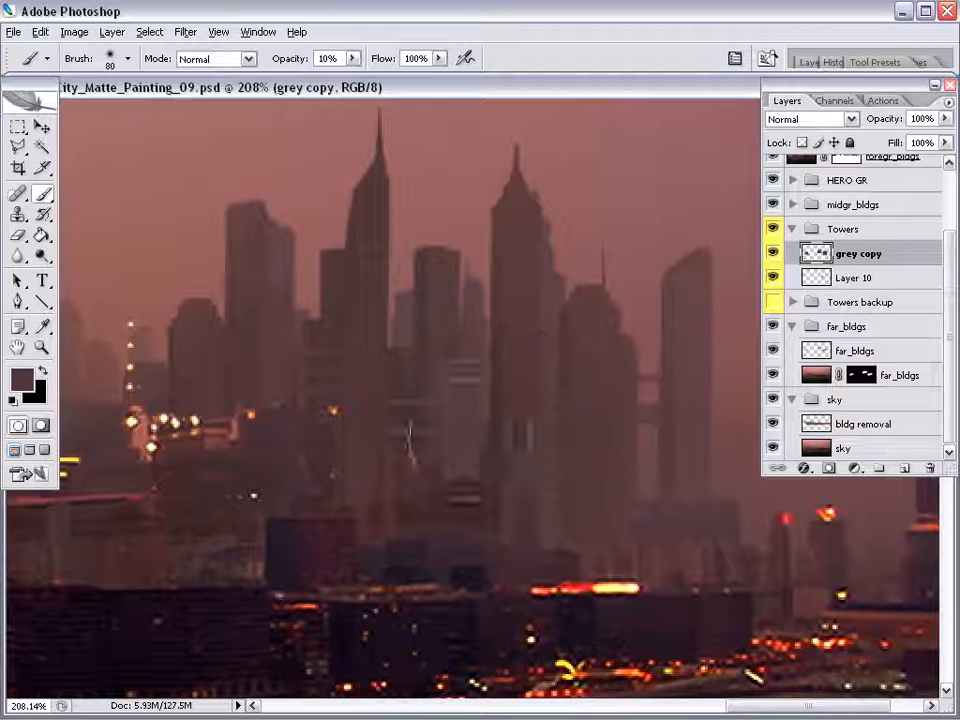
key("2")
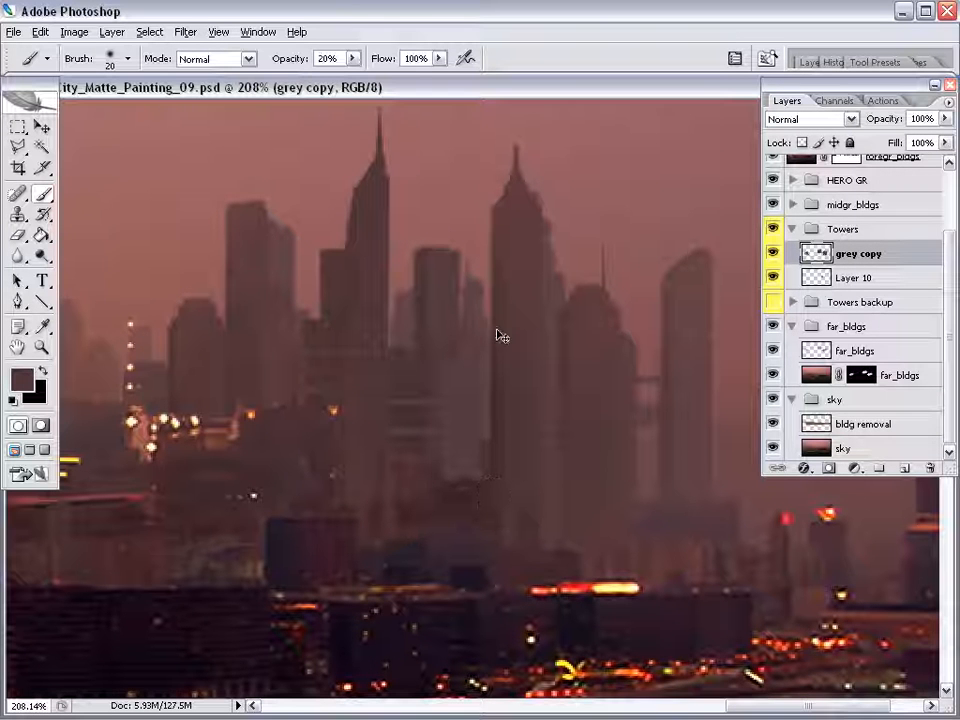
Draw rectangular selections around the slim distant towers left of the central red-lit high-rise on the grey copy layer.
key("ctrl+alt+0")
key("Tab")
key("ctrl+minus")
left_click(506, 490, "alt")
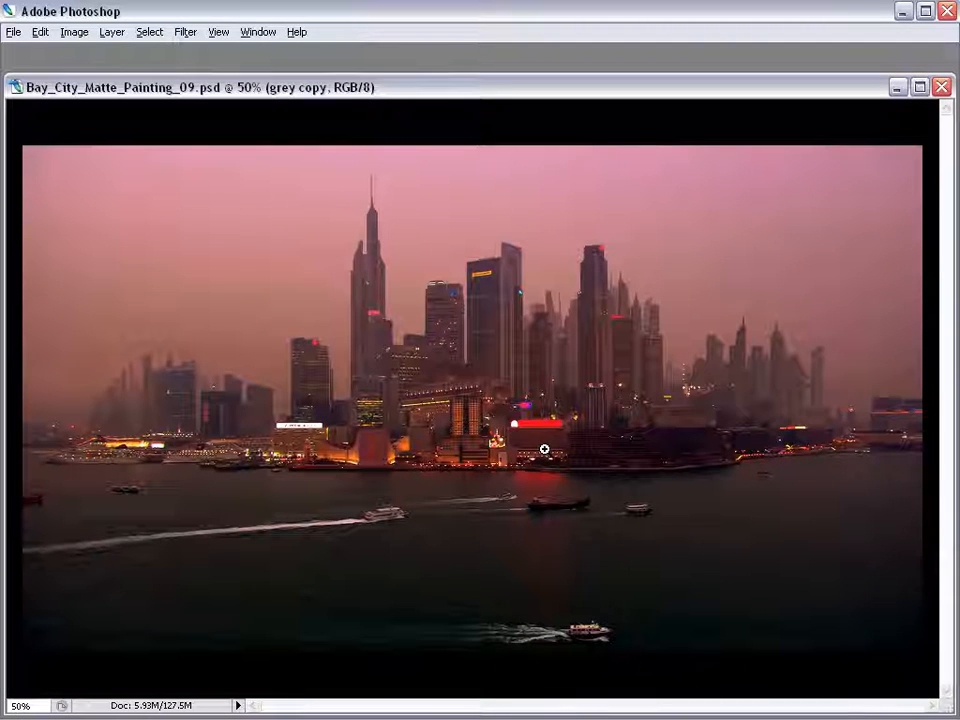
left_click_drag(692, 191, 452, 491)
key("Tab")
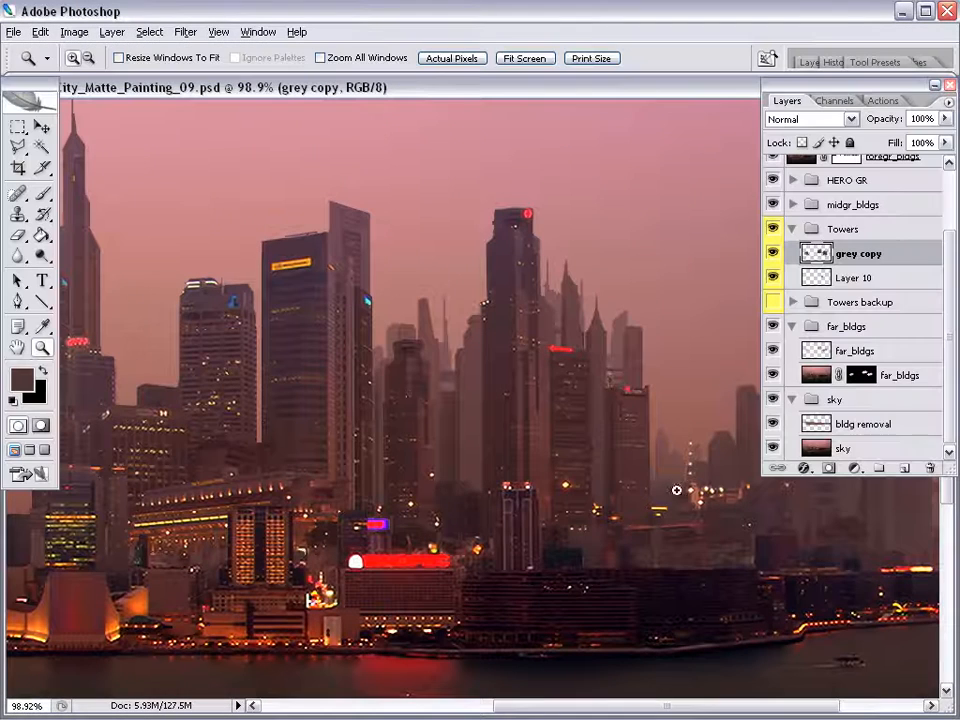
key("m")
left_click_drag(498, 263, 458, 585)
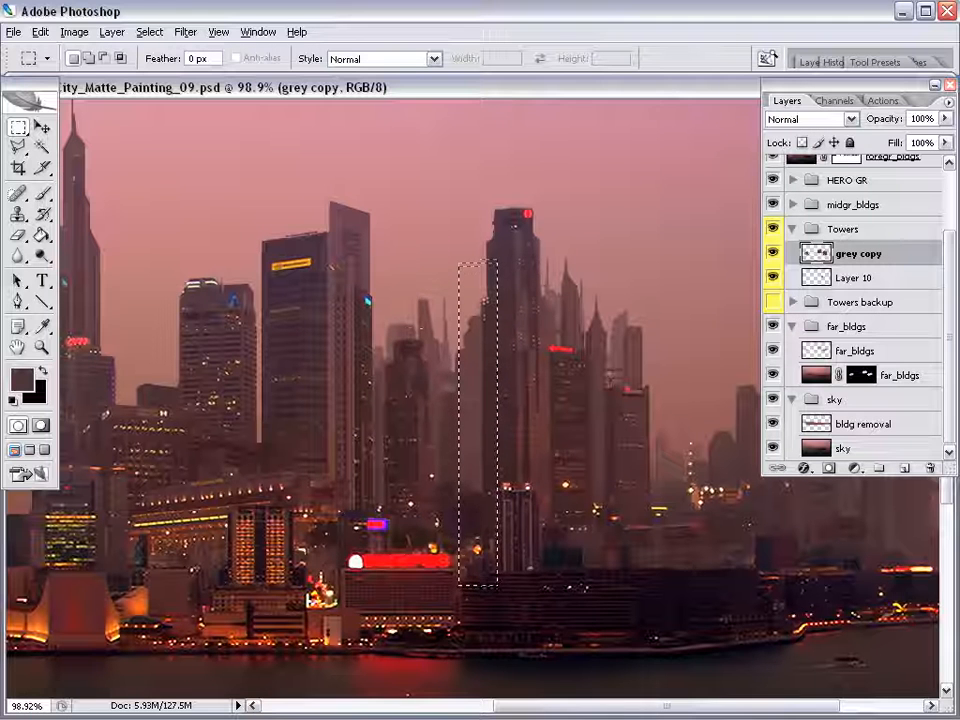
left_click_drag(478, 424, 394, 386)
key("ctrl+d")
Darken the grey copy layer's tones in Curves, setting RGB input 87 to output 79, and sample the haze between the towers.
key("ctrl+m")
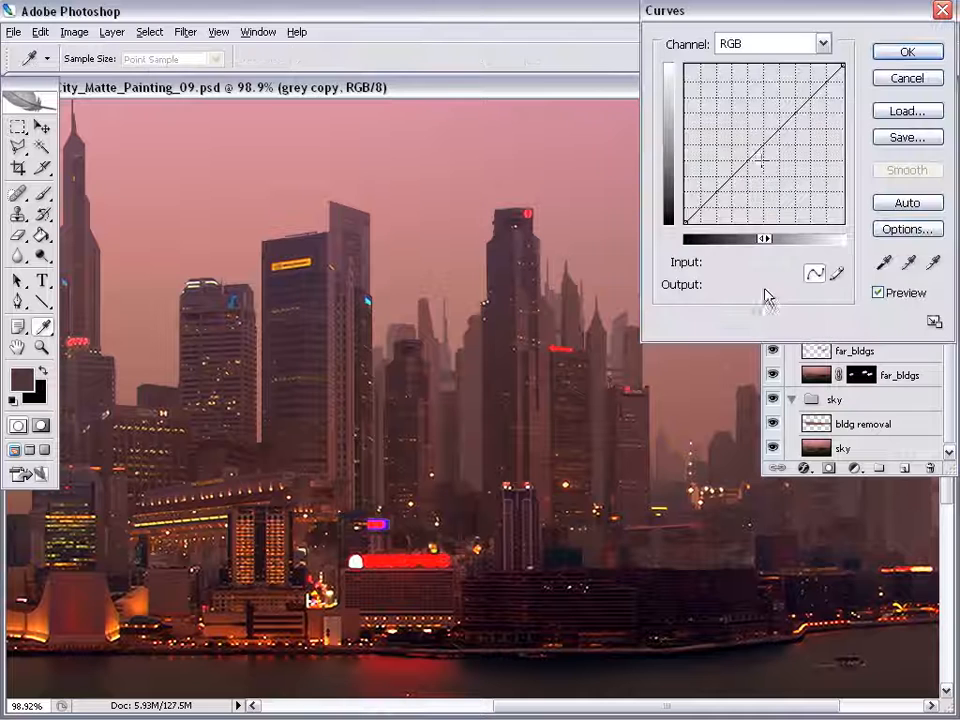
left_click(761, 148)
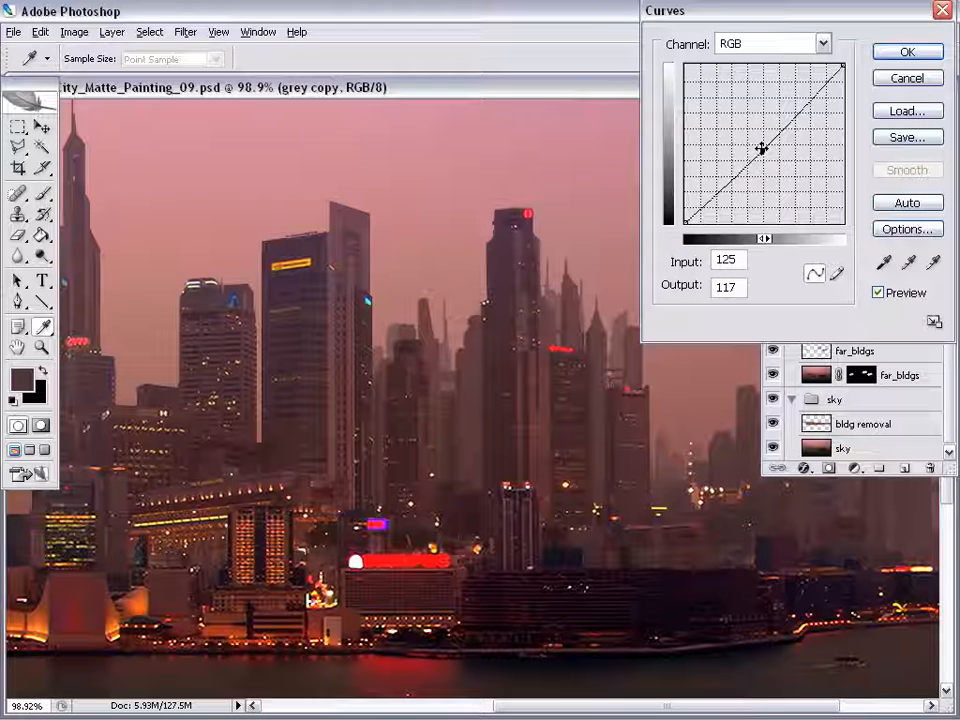
left_click_drag(739, 175, 739, 173)
left_click(447, 424)
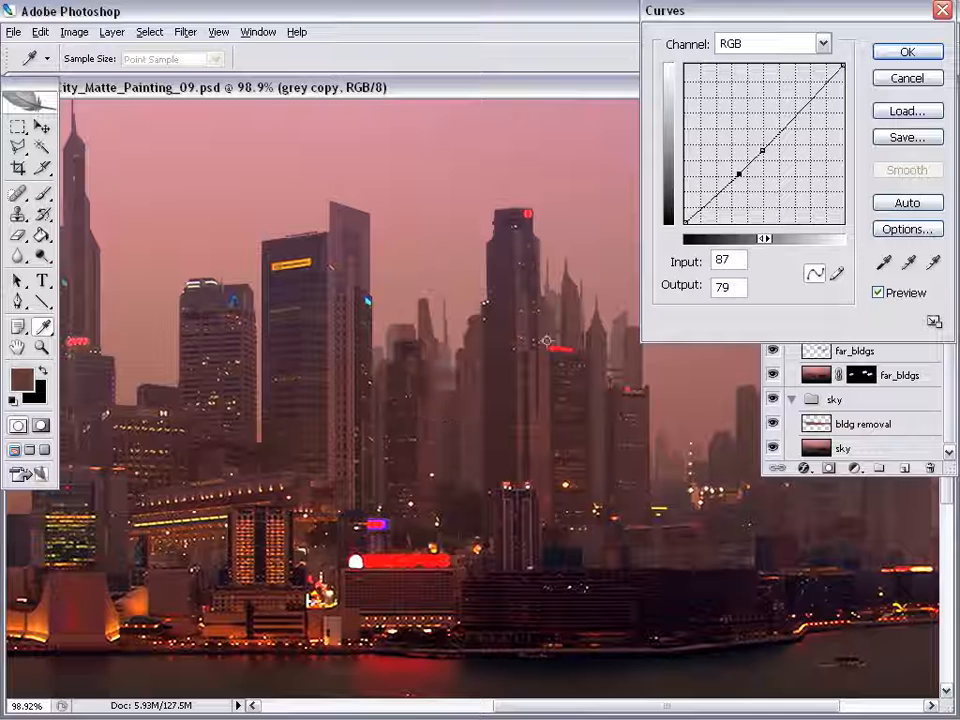
Fine-tune the red, blue and RGB curves for the grey copy towers and apply the adjustment.
left_click(760, 44)
left_click(756, 79)
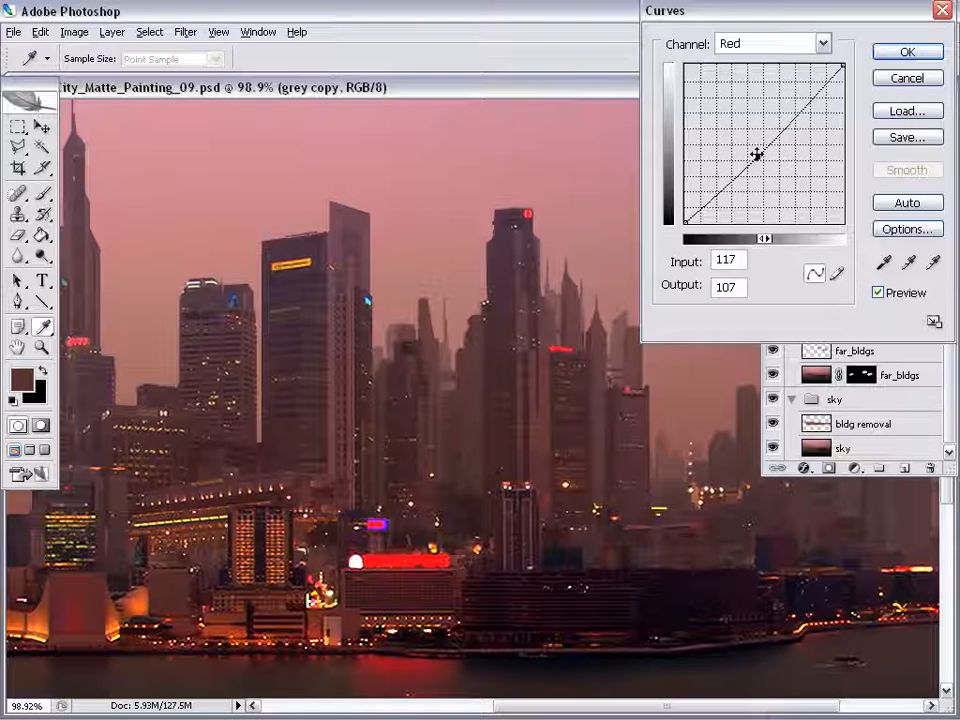
left_click(770, 44)
left_click(756, 111)
left_click(758, 148)
left_click(778, 52)
left_click(756, 63)
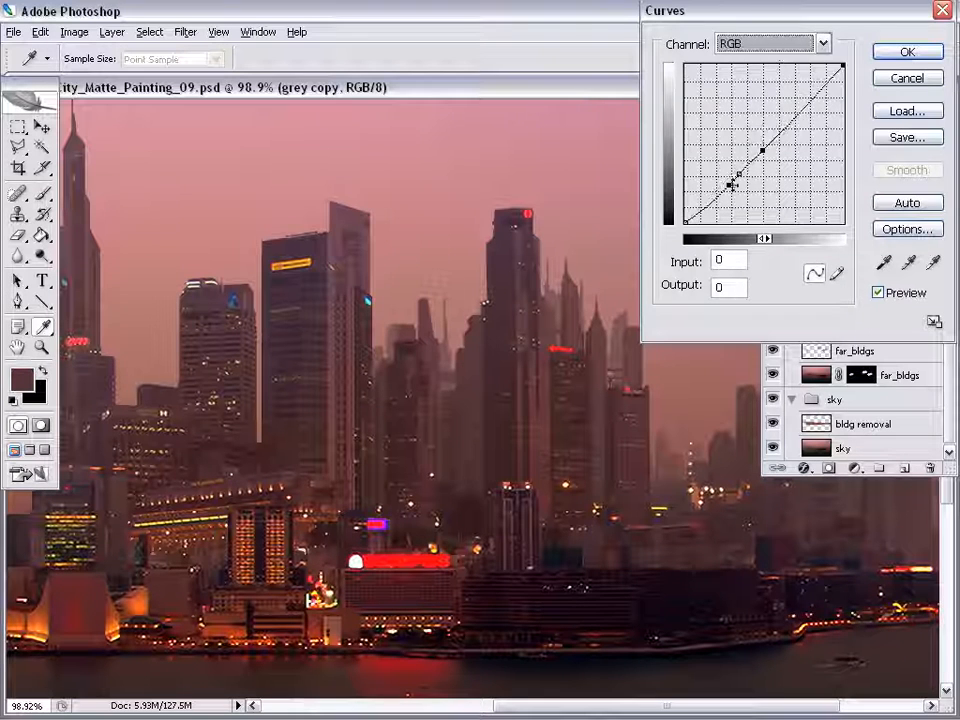
left_click(907, 52)
Apply one more slight RGB Curves midtone darkening to the grey copy layer.
key("z")
left_click(522, 464, "alt")
left_click(522, 464, "alt")
key("Tab")
left_click_drag(671, 163, 439, 467)
key("ctrl+m")
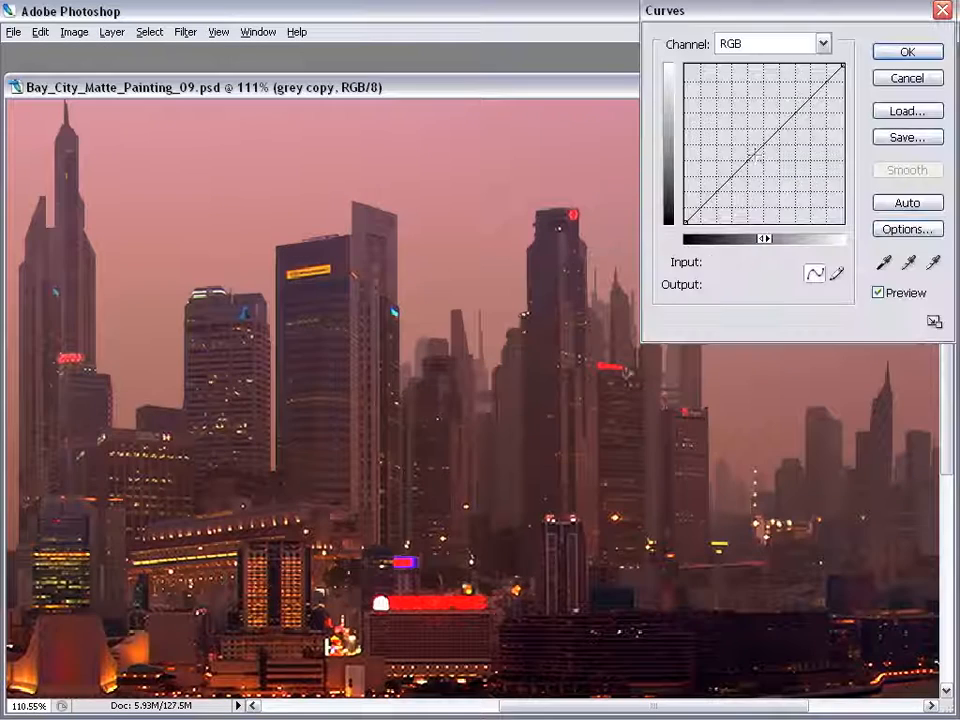
left_click_drag(754, 154, 755, 155)
key("Return")
Select the slim tower in the far-left cluster and shorten it to about 83.9% height with Free Transform.
left_click(497, 456, "alt")
key("Tab")
left_click(497, 457, "alt")
key("Tab")
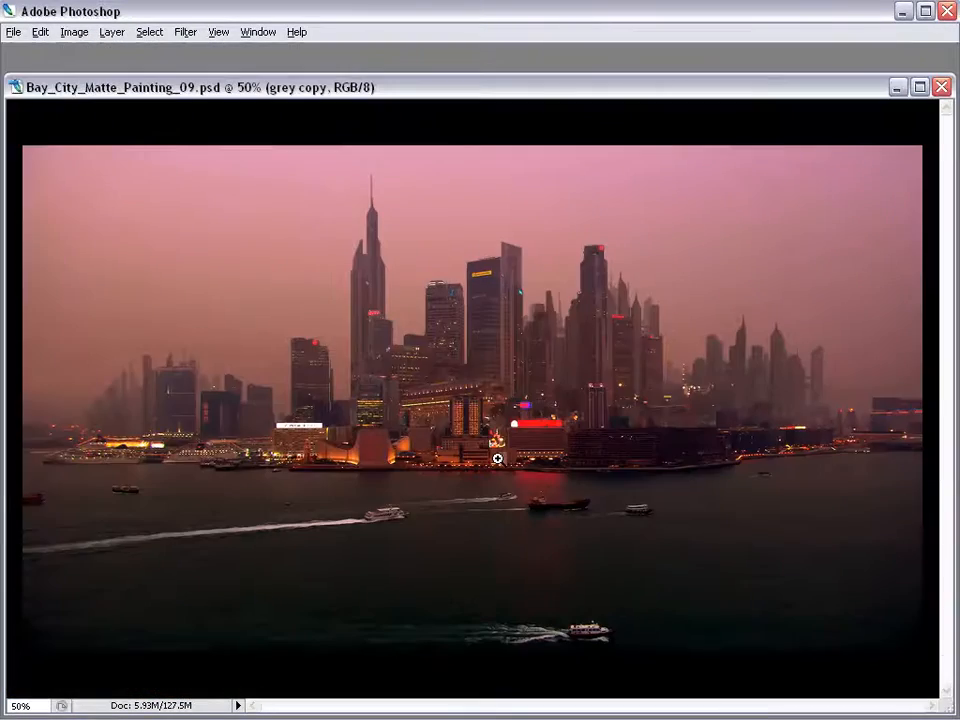
left_click(478, 473)
key("Tab")
left_click_drag(240, 236, 296, 411)
left_click_drag(268, 330, 168, 330)
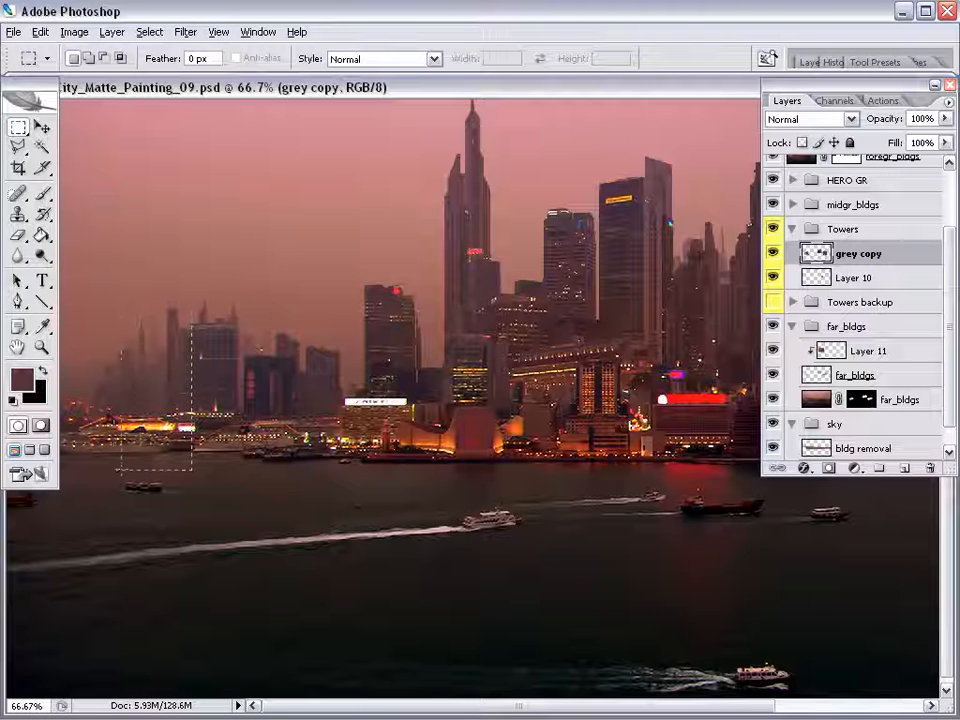
key("ctrl+t")
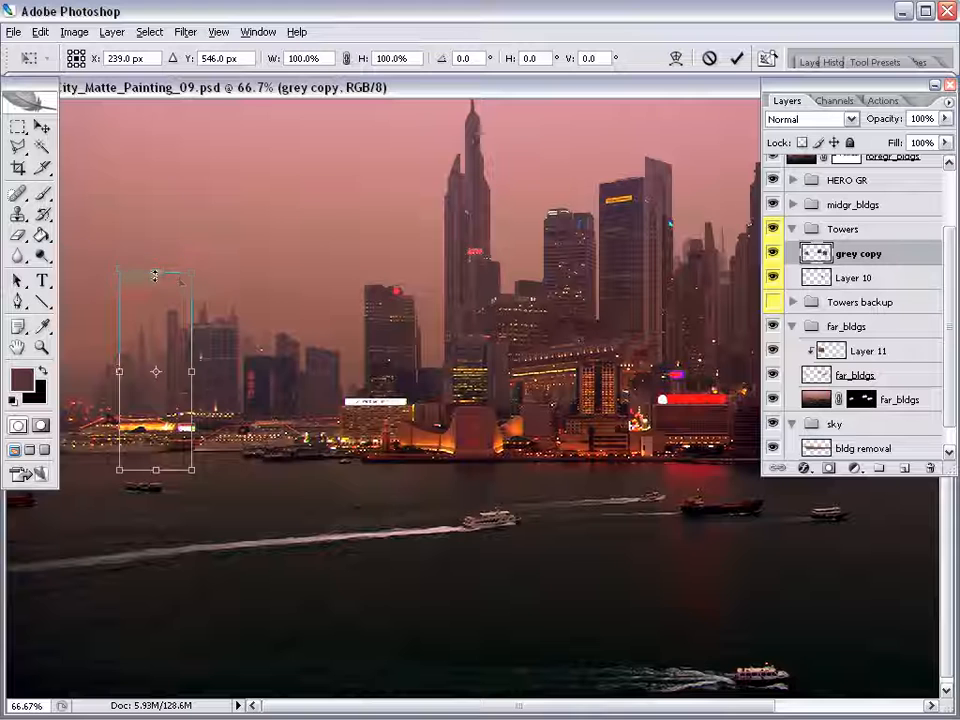
left_click_drag(155, 288, 155, 294)
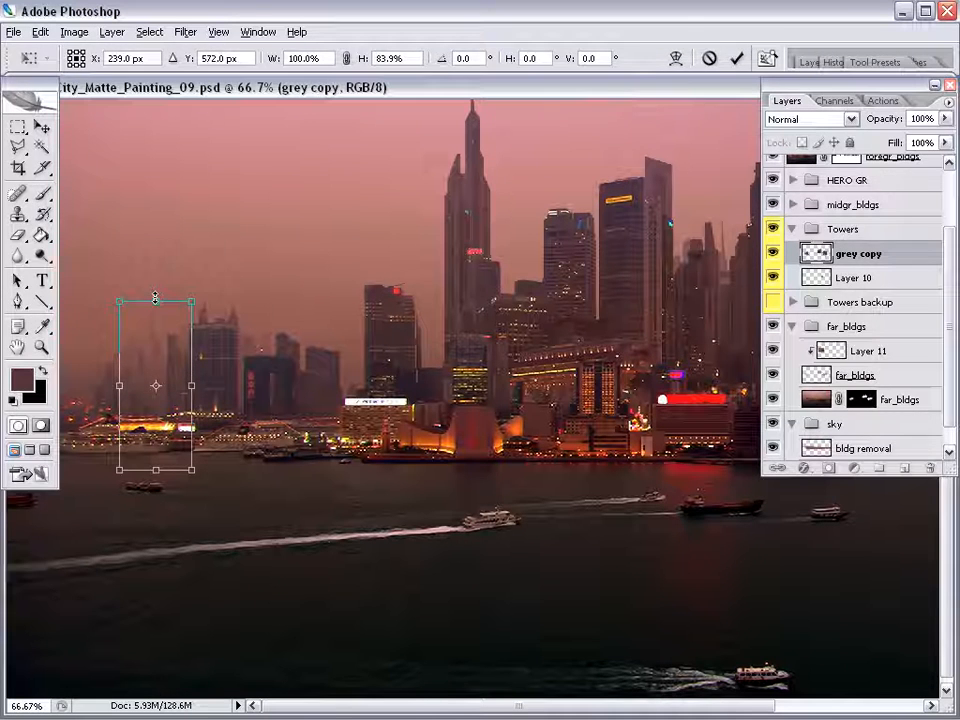
key("Return")
key("Tab")
key("ctrl+minus")
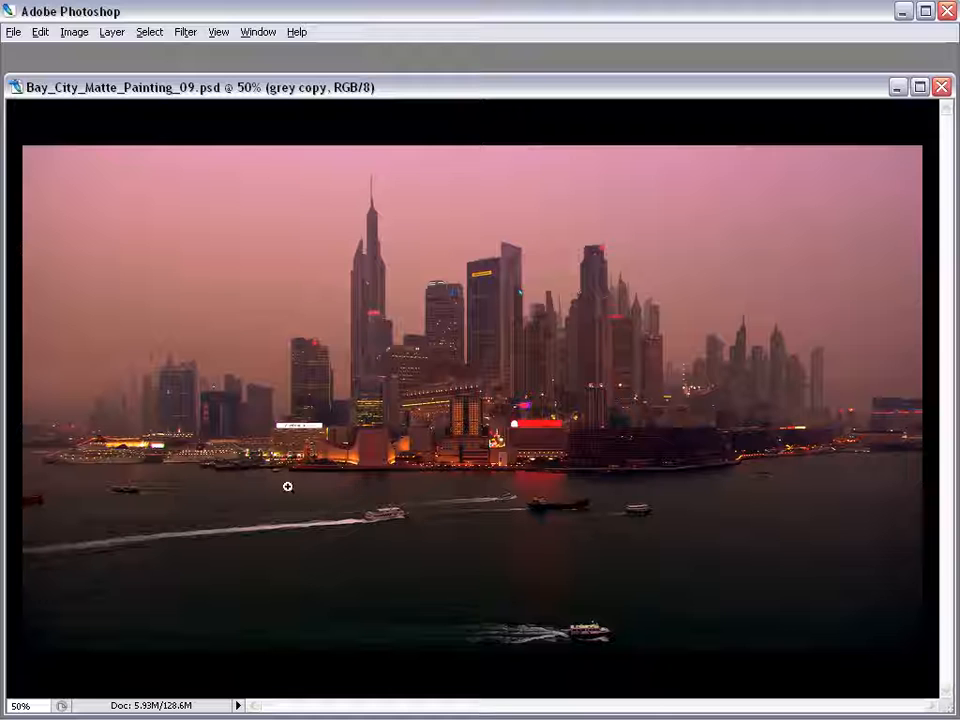
Soften the Layer 13 tower behind the left high-rise with a smaller eraser and a 10% opacity haze brush.
left_click_drag(116, 454, 169, 517)
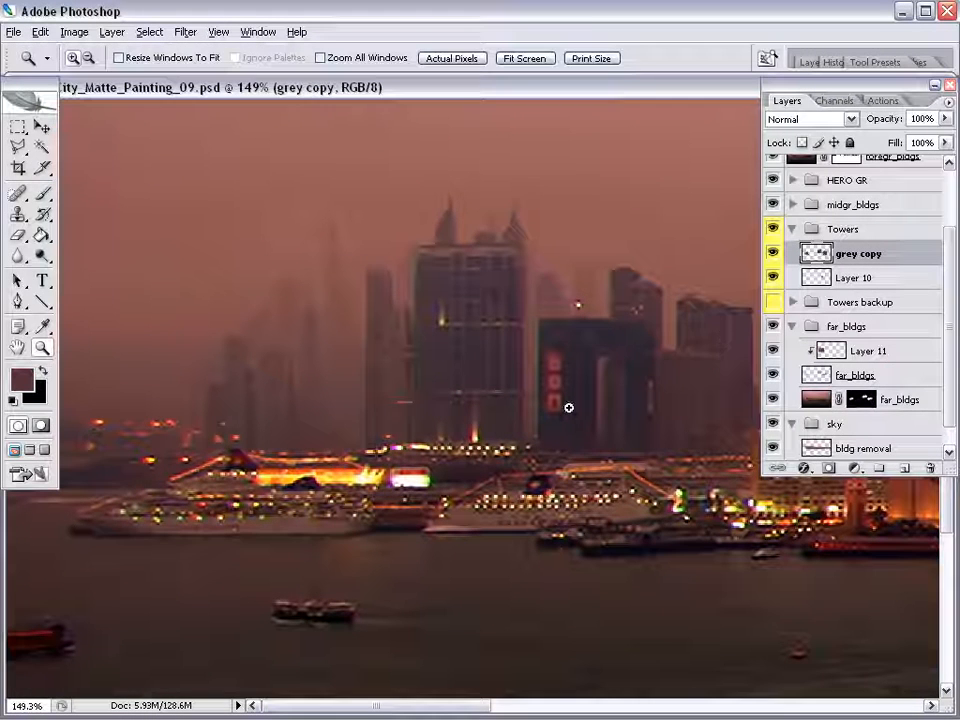
key("m")
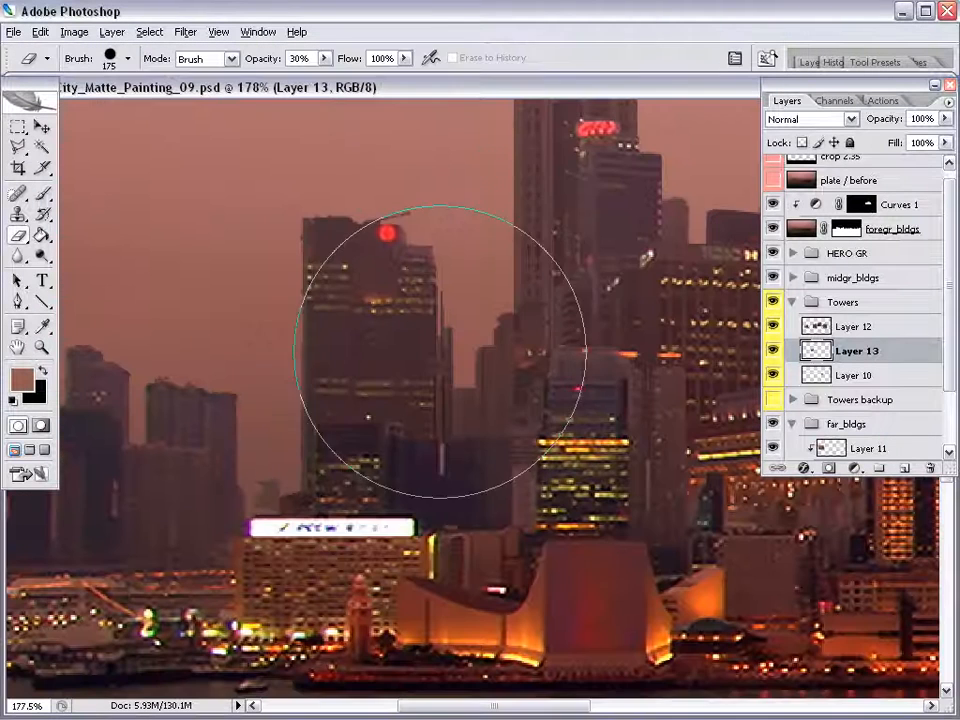
key("bracketleft")
key("bracketleft")
key("bracketleft")
key("bracketleft")
key("bracketleft")
key("bracketleft")
key("bracketleft")
key("bracketleft")
key("b")
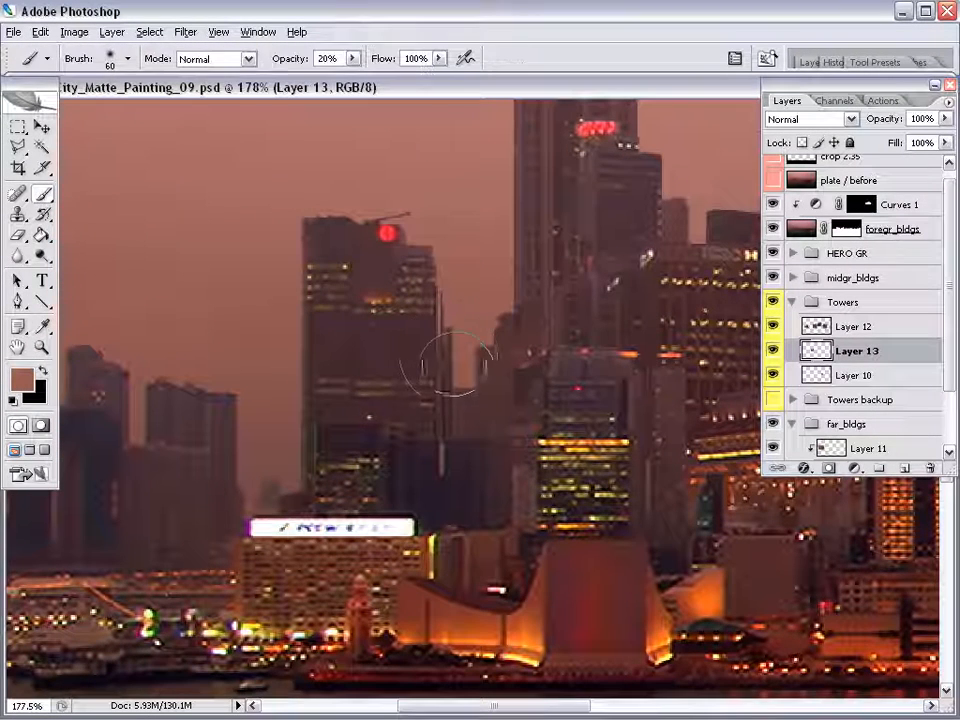
key("1")
Paste the copied towers as a new layer, send it below Layer 13 and reposition them lower behind the left high-rise with Free Transform.
key("ctrl+alt+0")
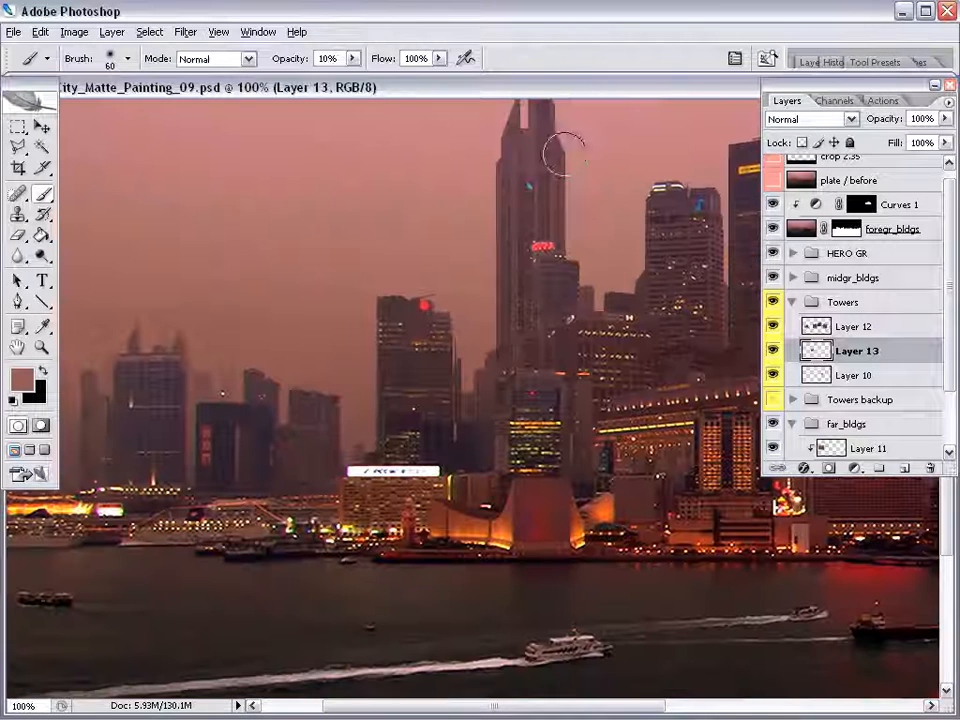
key("ctrl+v")
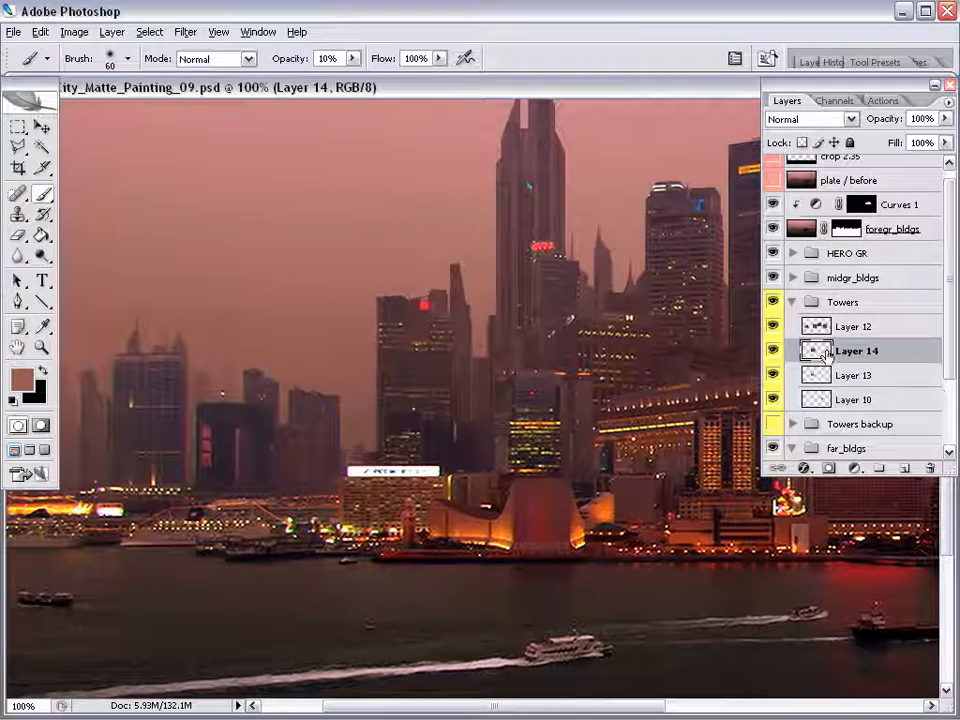
key("ctrl+bracketleft")
key("ctrl+t")
left_click_drag(505, 300, 474, 381)
key("Return")
key("b")
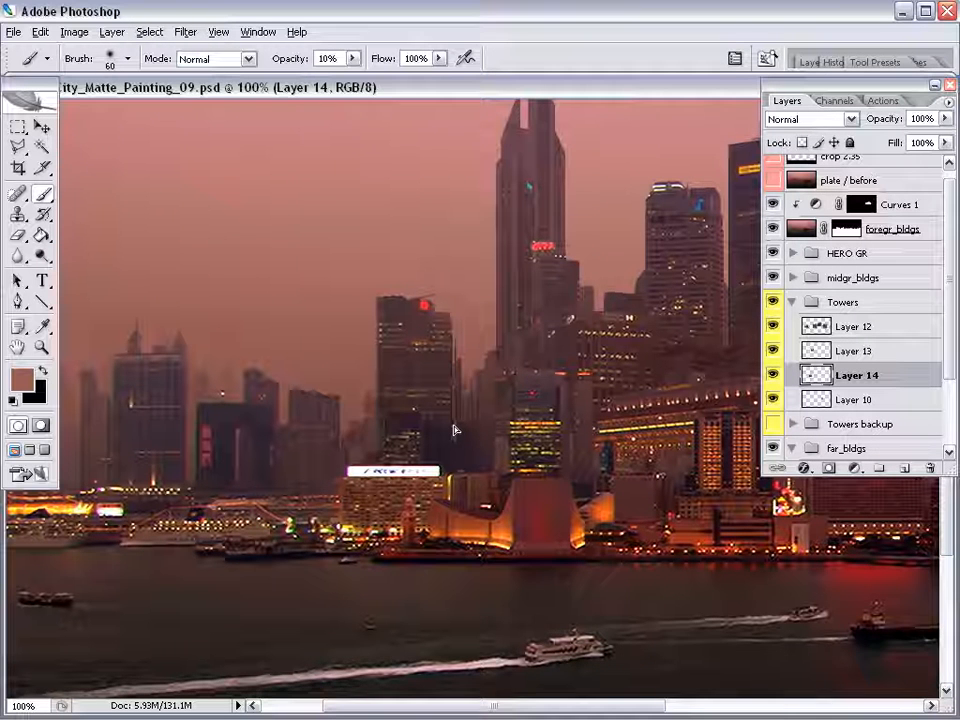
Move the Layer 14 towers lower again and clear the part overlapping and right of the left lit high-rise.
key("ctrl+t")
left_click_drag(433, 354, 433, 388)
key("Return")
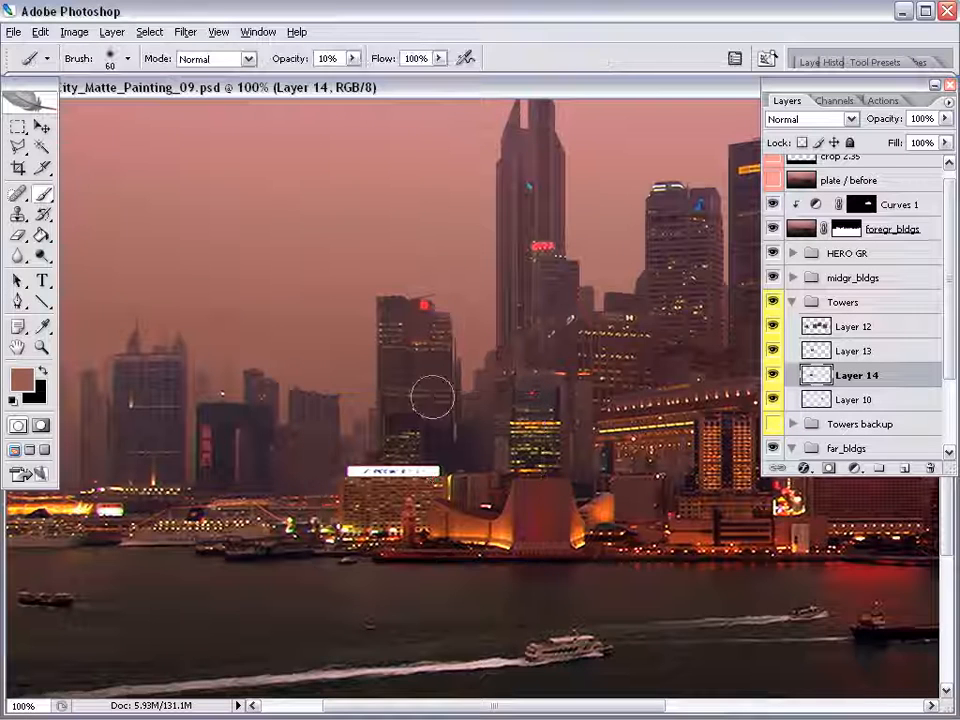
key("m")
left_click_drag(413, 255, 675, 640)
key("ctrl+d")
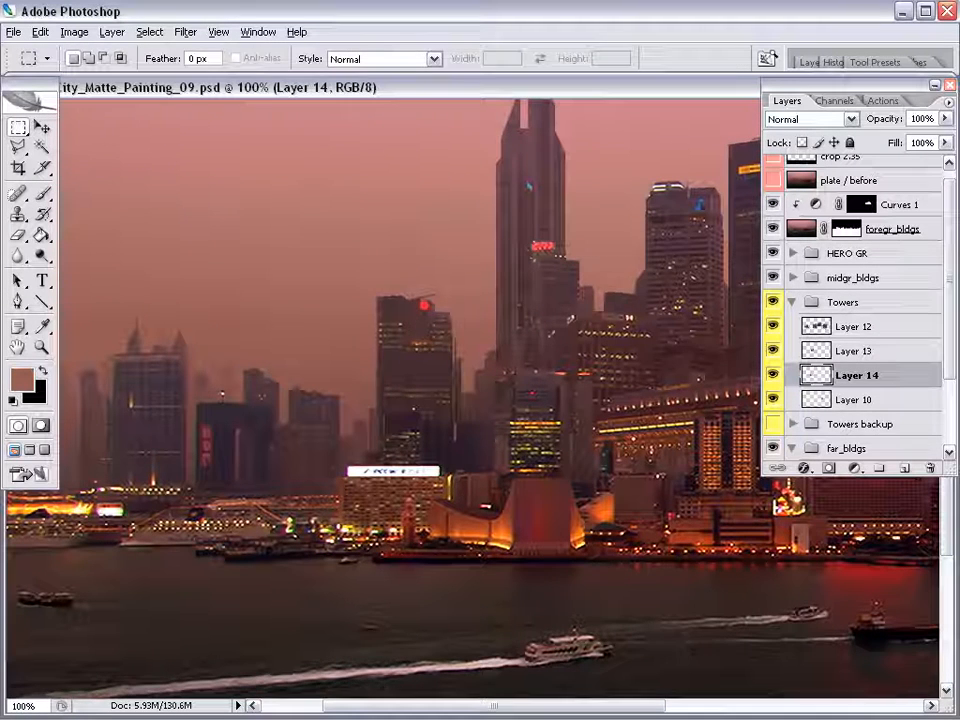
Brush haze at 10% opacity onto the small distant towers left of the lit high-rise on Layer 14.
key("z")
left_click_drag(257, 540, 258, 540)
key("b")
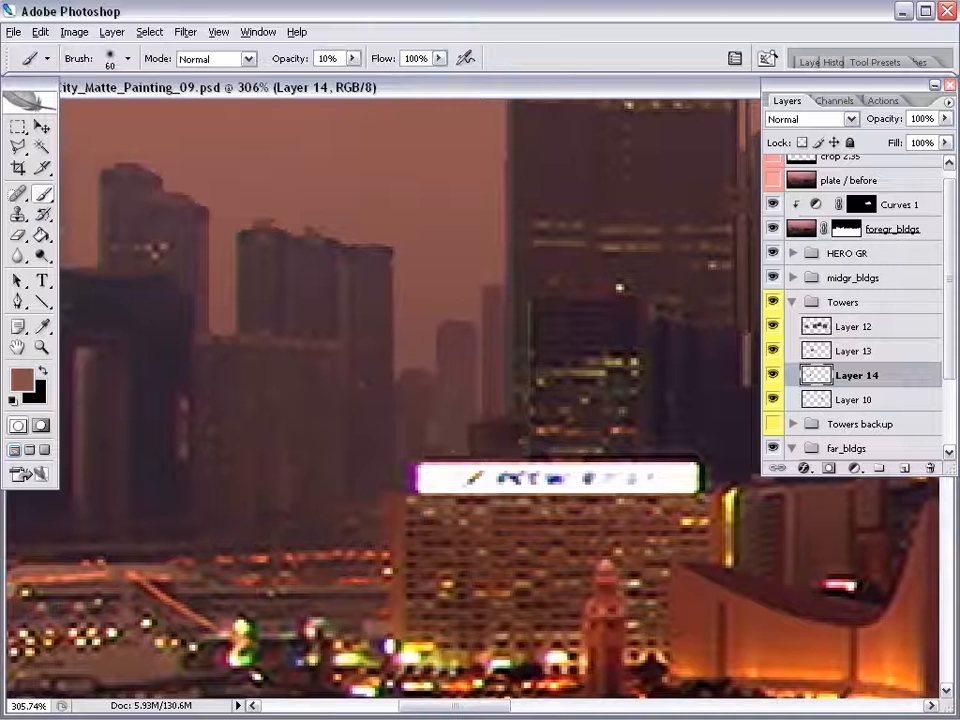
left_click(812, 350, "ctrl")
key("ctrl+d")
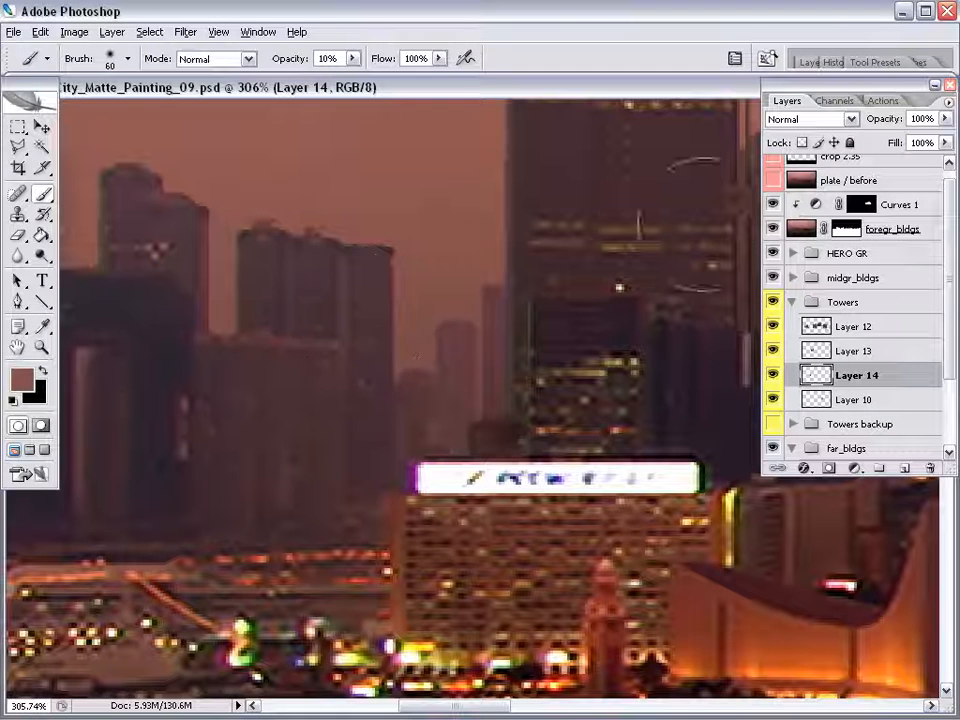
Collapse the Towers group, expand the HERO GR and towers foregr groups, and select Layer 1 inside towers foregr.
key("ctrl+alt+0")
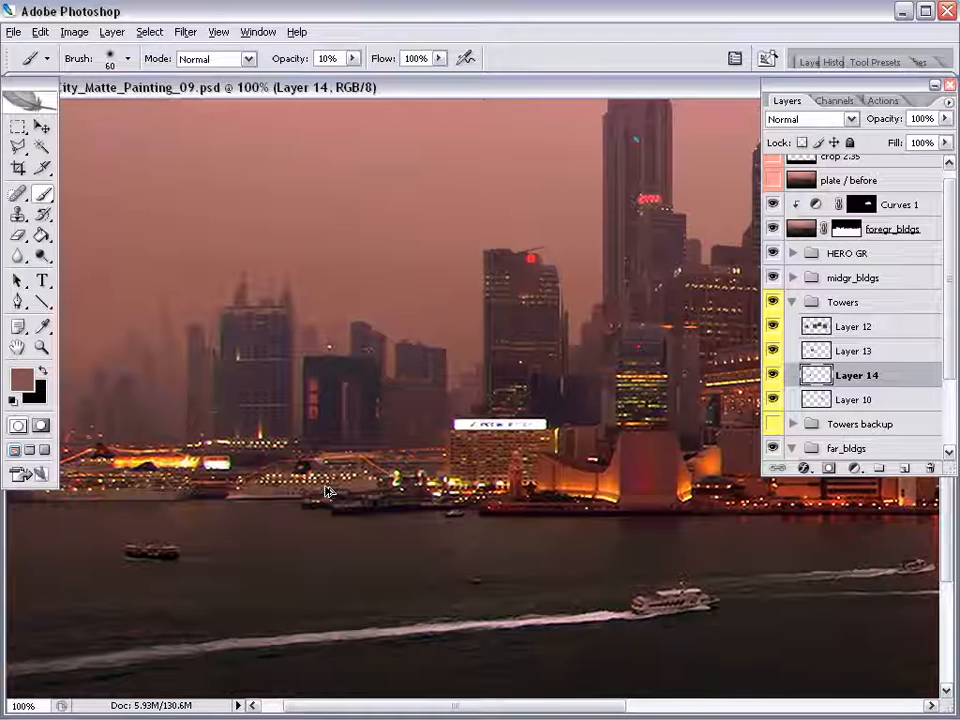
key("z")
left_click_drag(491, 364, 362, 493)
left_click(793, 302)
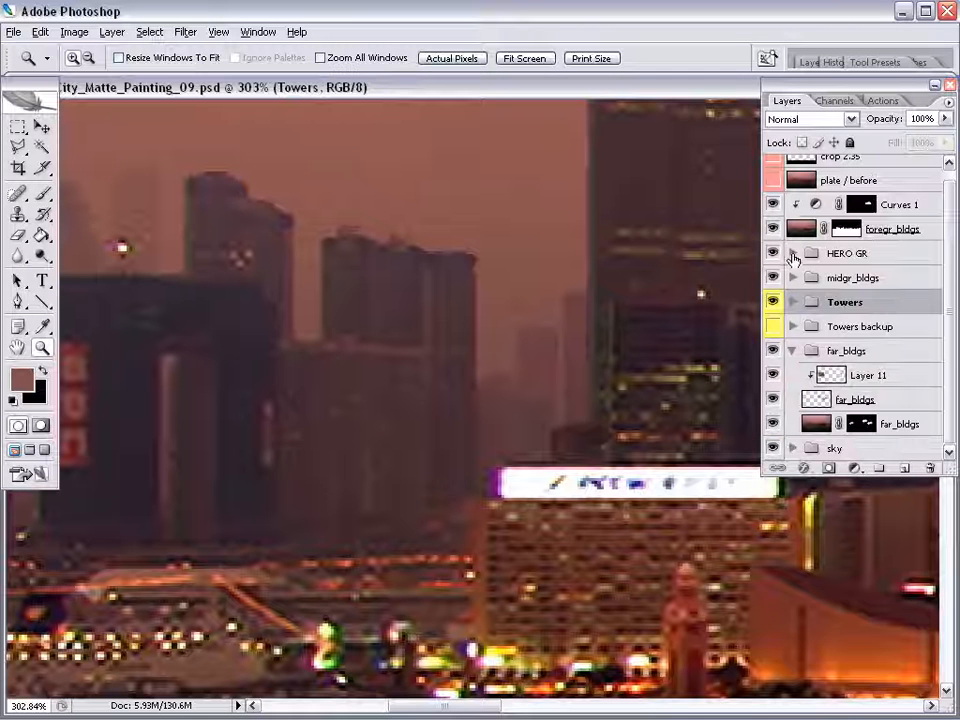
left_click(793, 254)
left_click(815, 375)
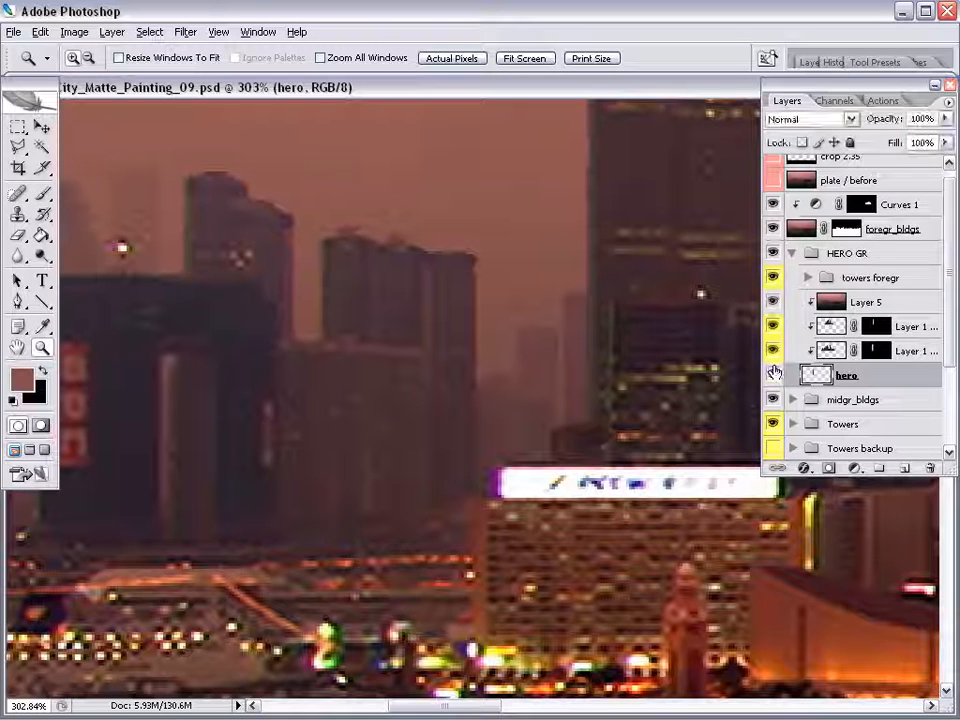
left_click(807, 278)
left_click(810, 427)
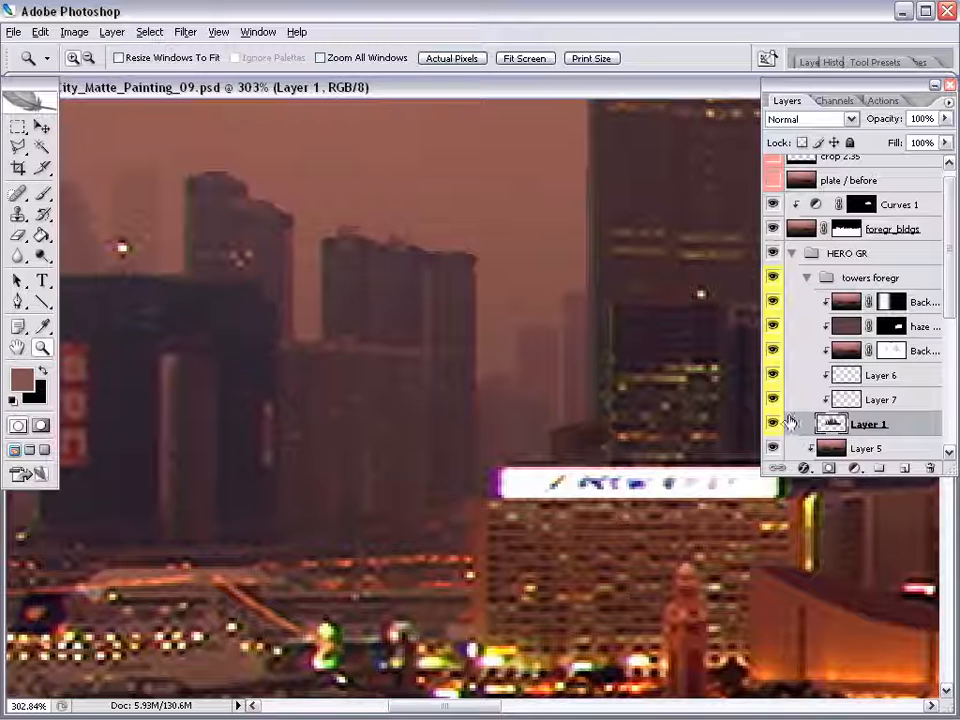
Outline the left edge of the lit high-rise on Layer 1 with the Polygonal Lasso to trim it, and collapse the HERO GR group.
left_click_drag(689, 418, 539, 529)
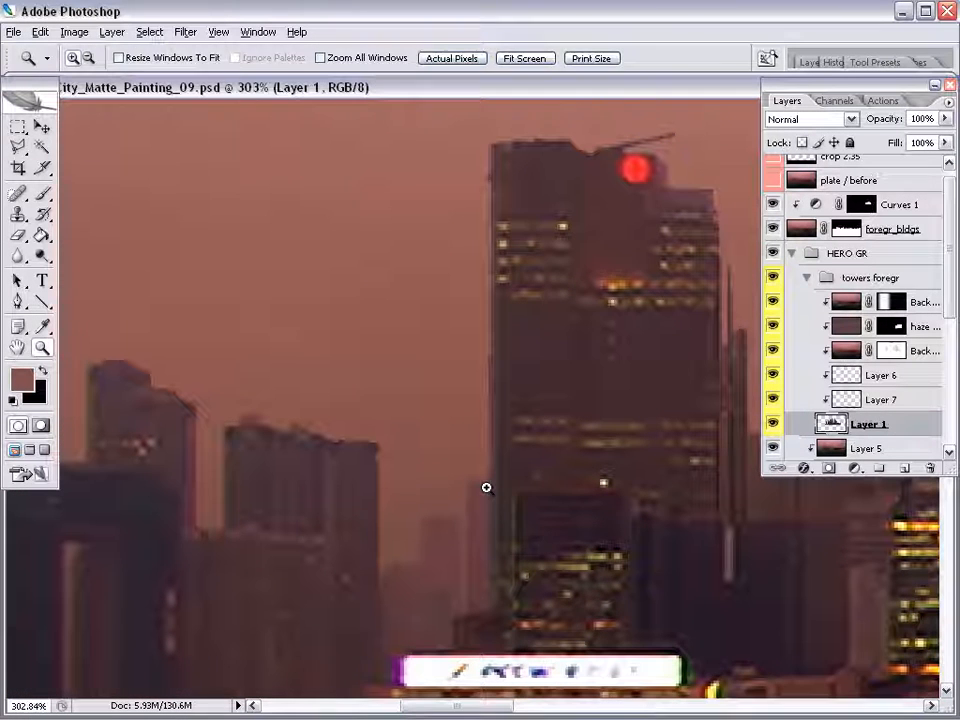
key("l")
left_click(491, 184)
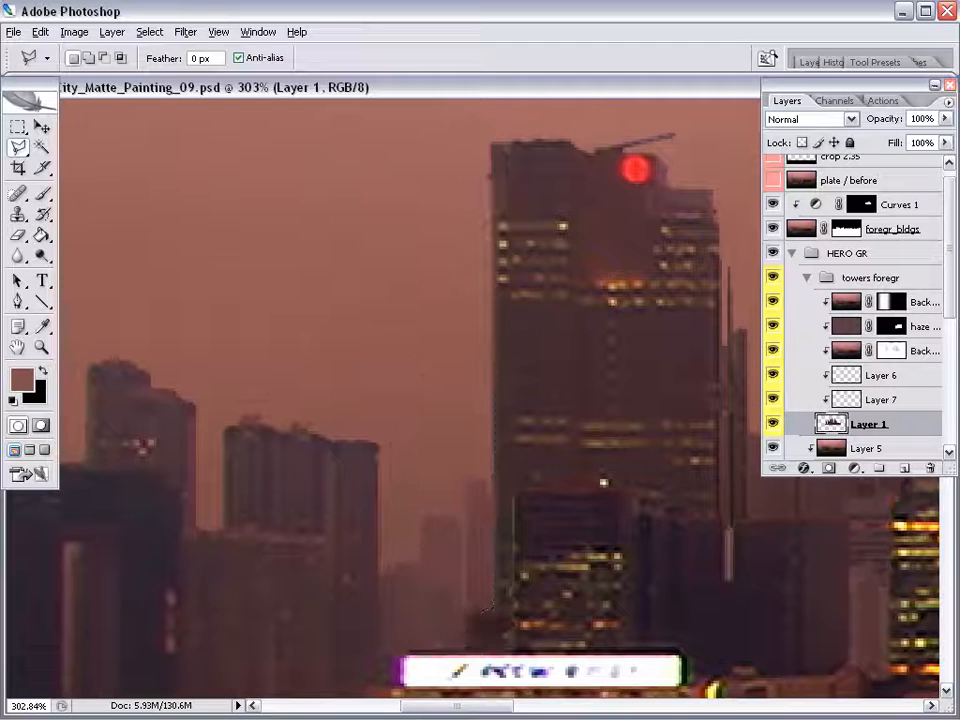
key("ctrl+alt+0")
left_click(791, 253)
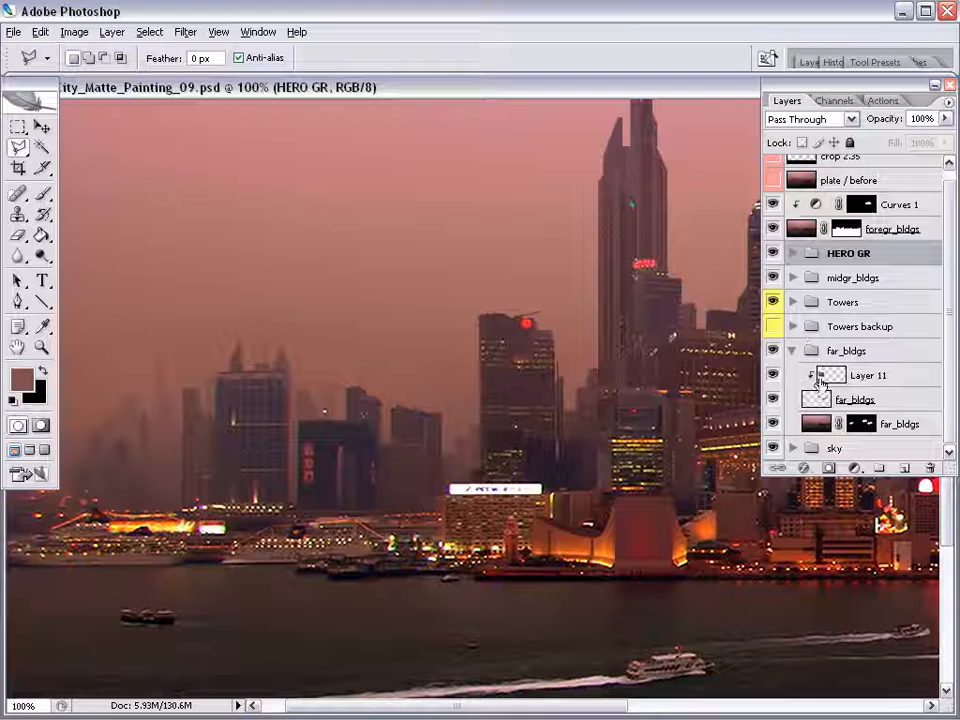
Expand the HERO GR group, check the hero layer's outline against the tallest tower's spire, and select that layer.
key("z")
left_click(480, 490, "alt")
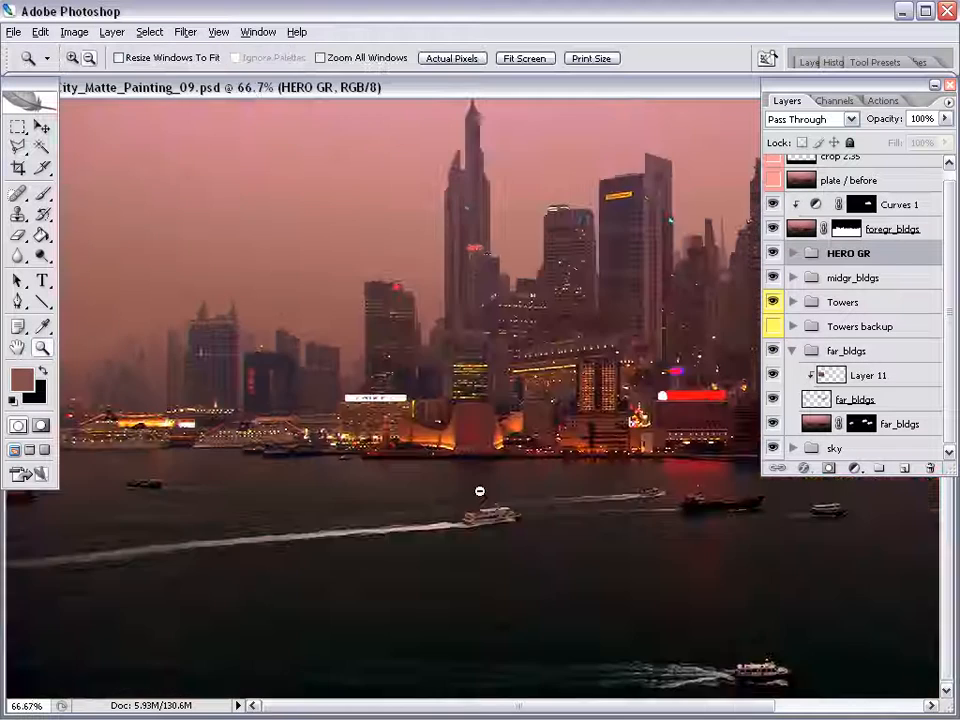
left_click(502, 476, "alt")
key("Tab")
left_click_drag(358, 182, 325, 268)
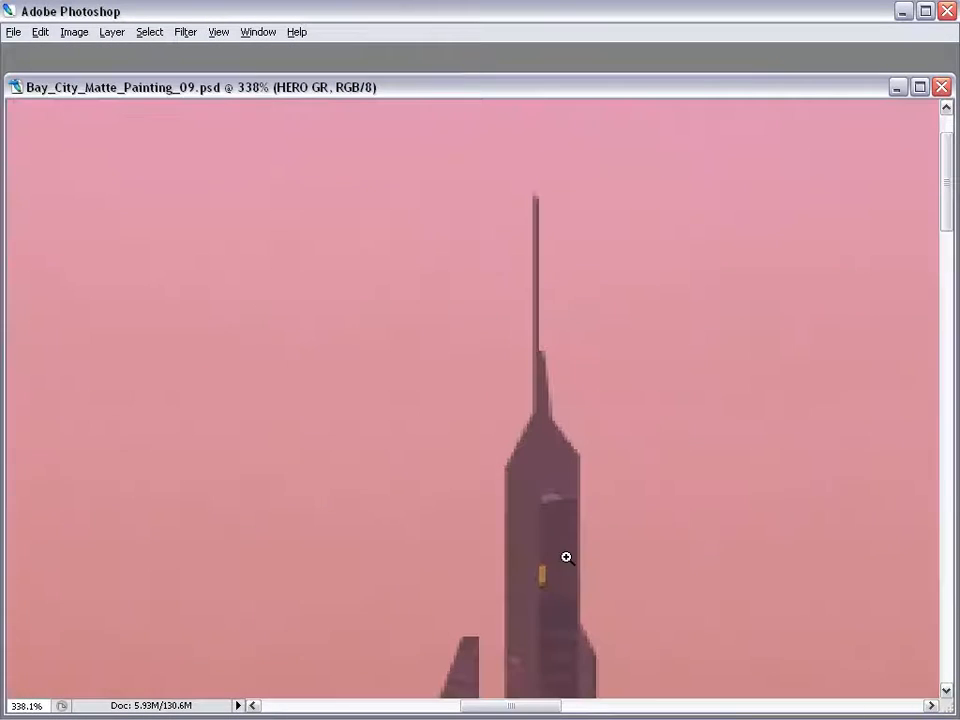
key("Tab")
left_click(791, 253)
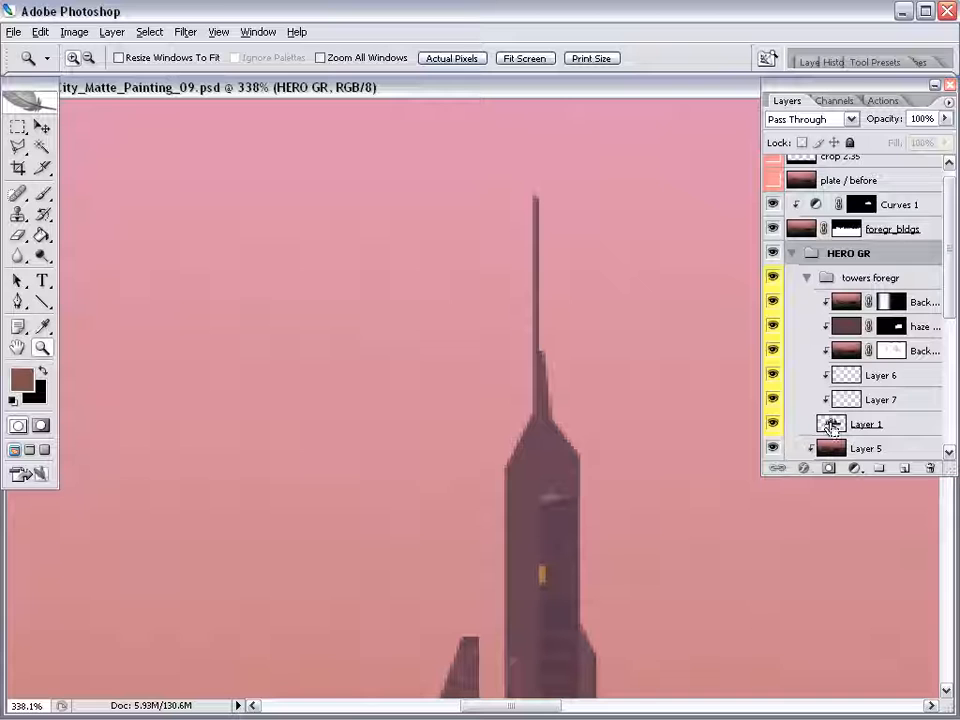
scroll(809, 287, "down", 4)
left_click(815, 424, "ctrl")
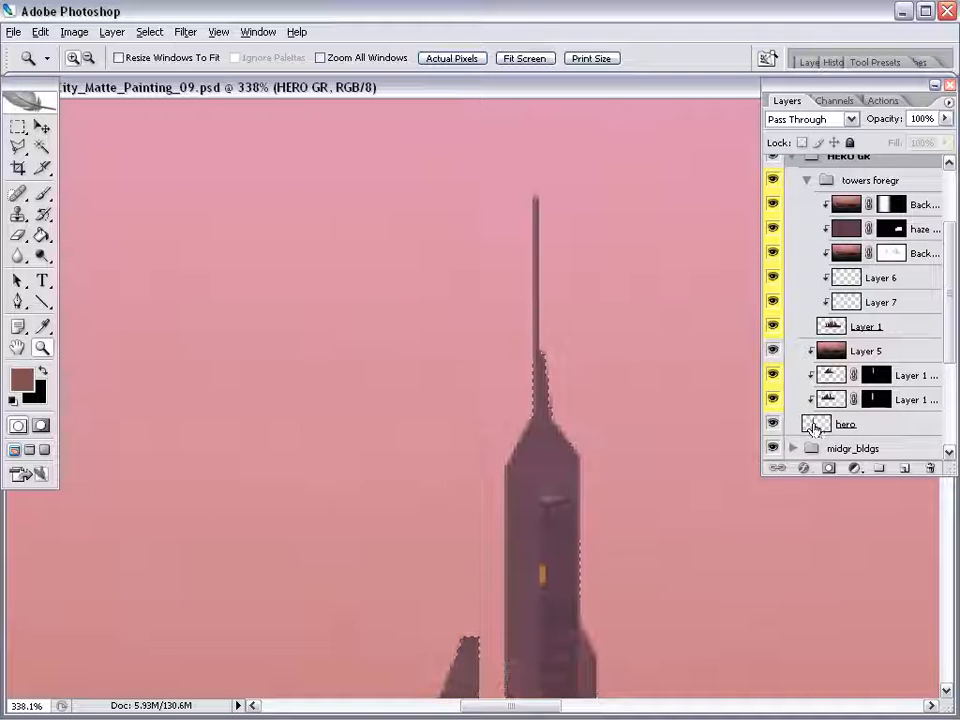
left_click(815, 424)
Trim the right side of the tallest tower's spire on the hero layer with a Polygonal Lasso selection.
key("l")
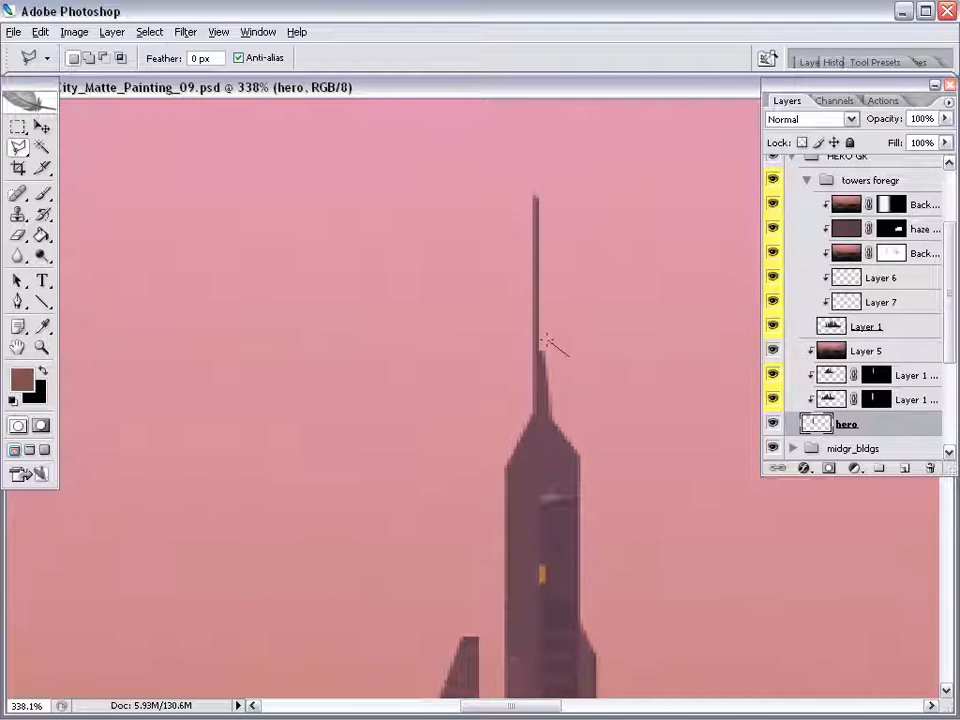
left_click(534, 127)
double_click(623, 220)
key("ctrl+alt+0")
key("z")
left_click(546, 337, "alt")
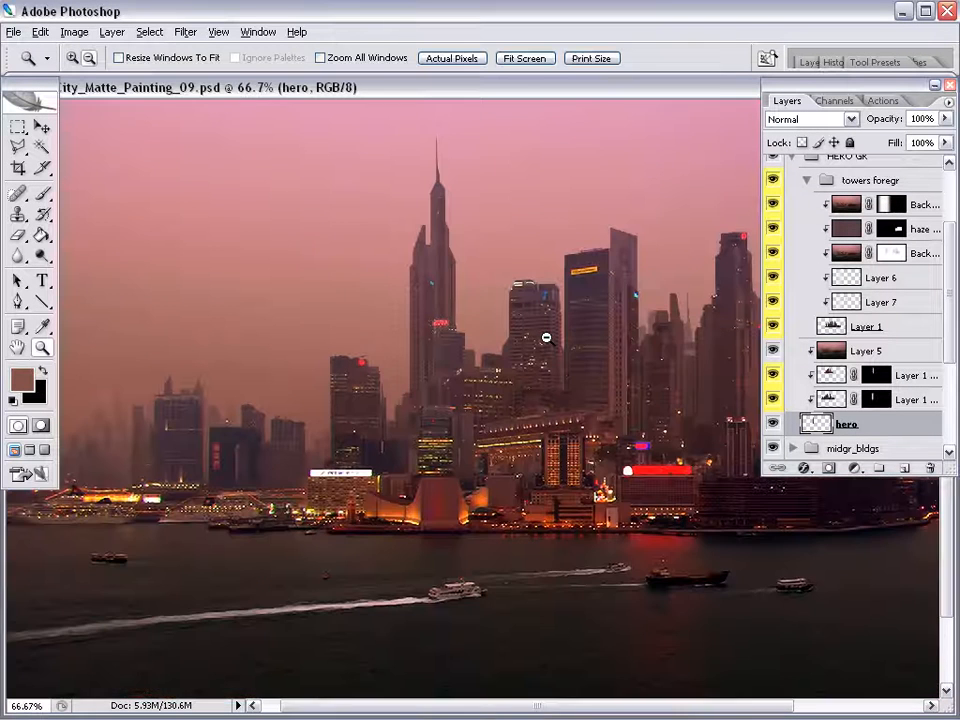
left_click(546, 337, "alt")
key("Tab")
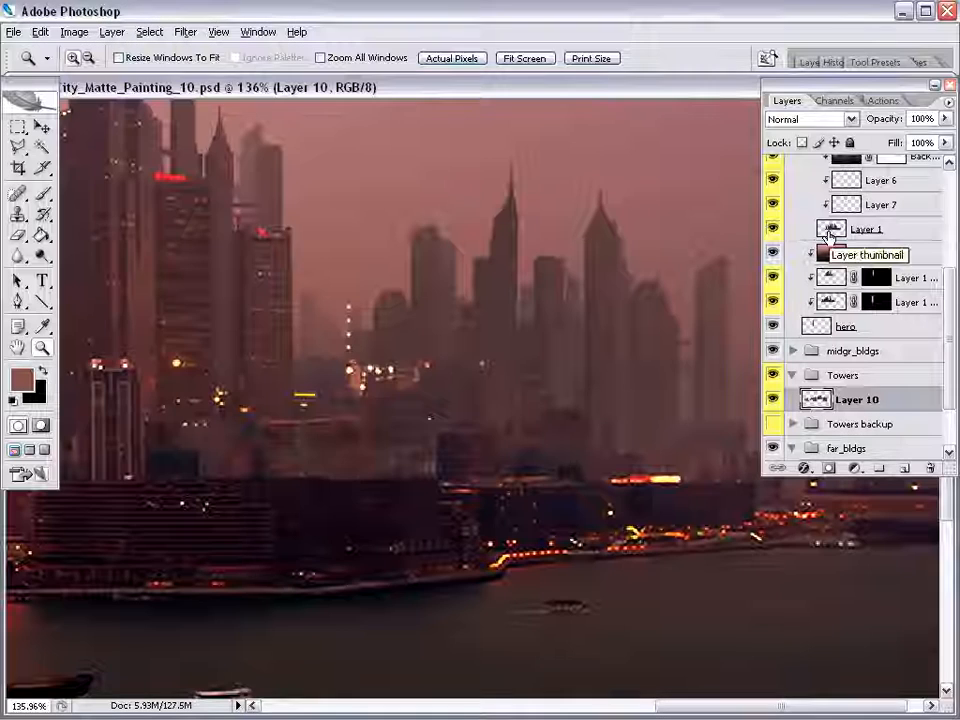
On Layer 1, select a rectangle around the distant towers' base and dark waterfront block, and skew it vertically to 2.4°.
left_click(828, 229)
left_click(773, 229)
left_click(773, 229)
key("m")
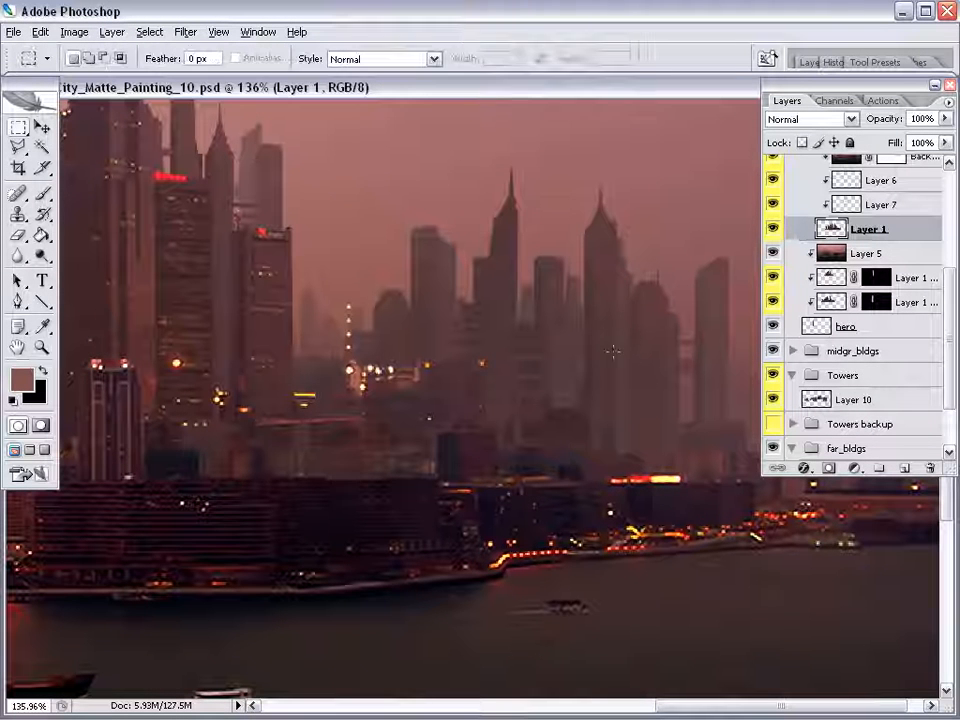
left_click_drag(628, 293, 299, 588)
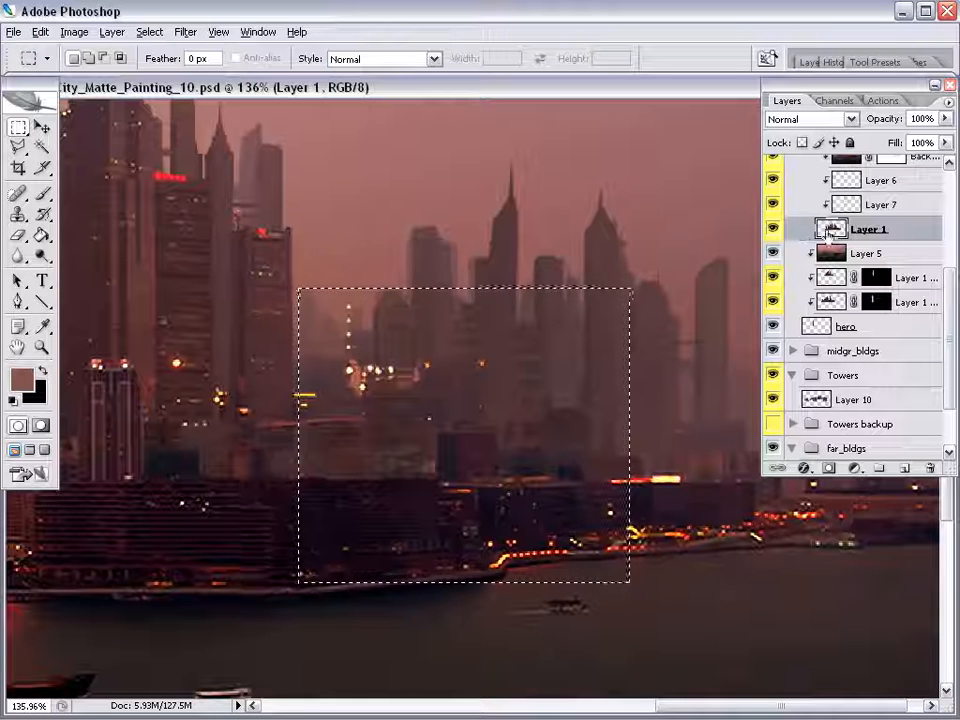
key("ctrl+t")
right_click(629, 437)
left_click(621, 469)
left_click_drag(631, 446, 630, 452)
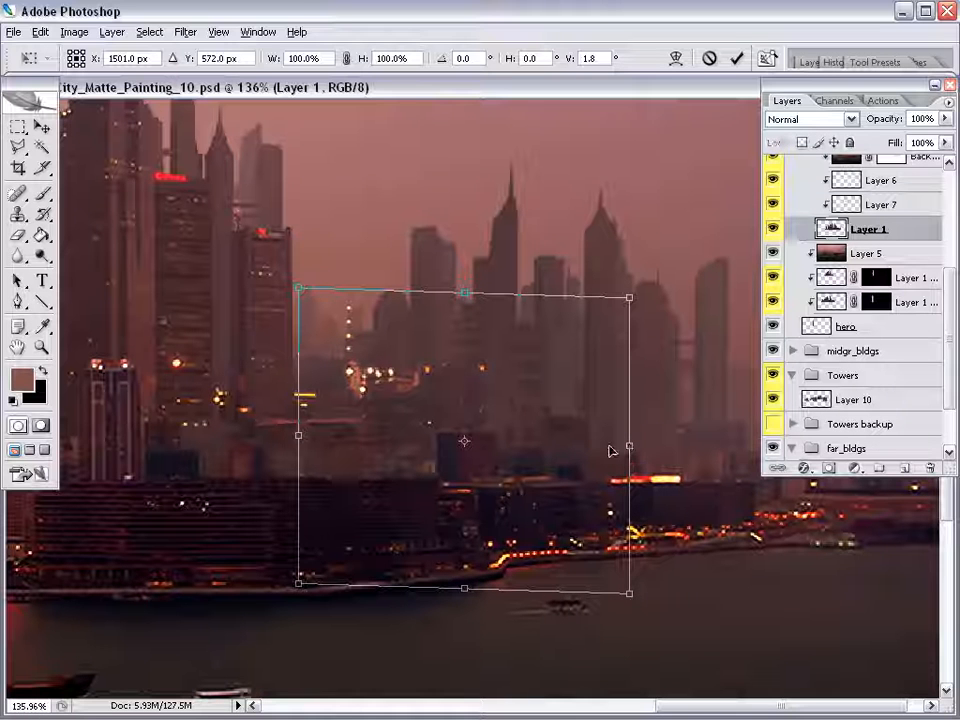
left_click_drag(305, 437, 307, 434)
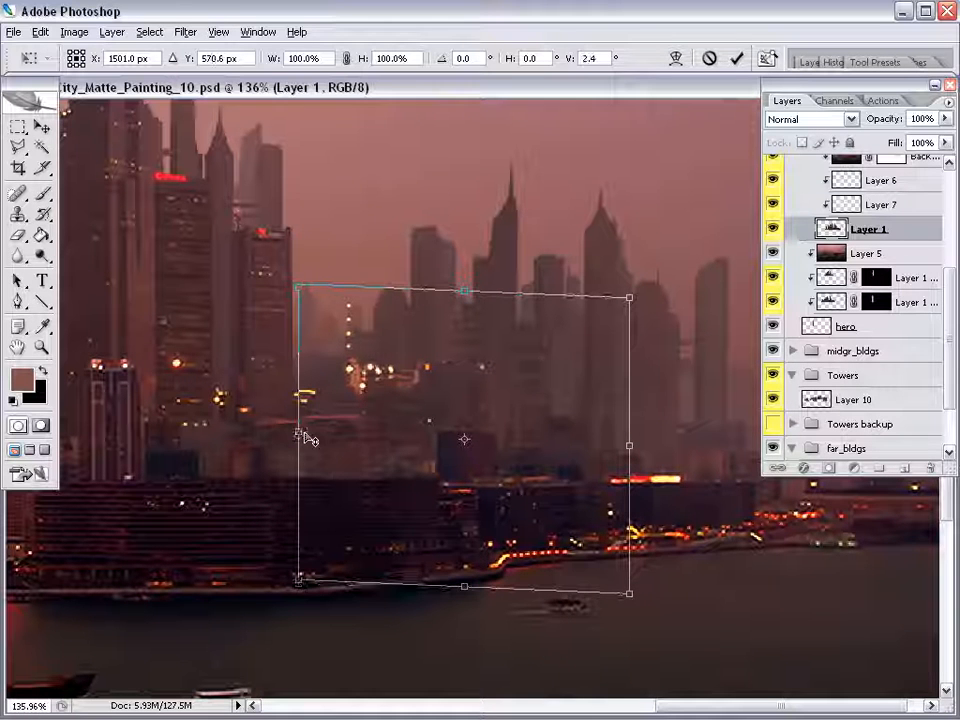
key("Return")
Lift the short red roofline segment below the yellow lights onto its own layer, shifted up to meet the neighbouring red line.
key("z")
left_click_drag(364, 300, 199, 471)
key("m")
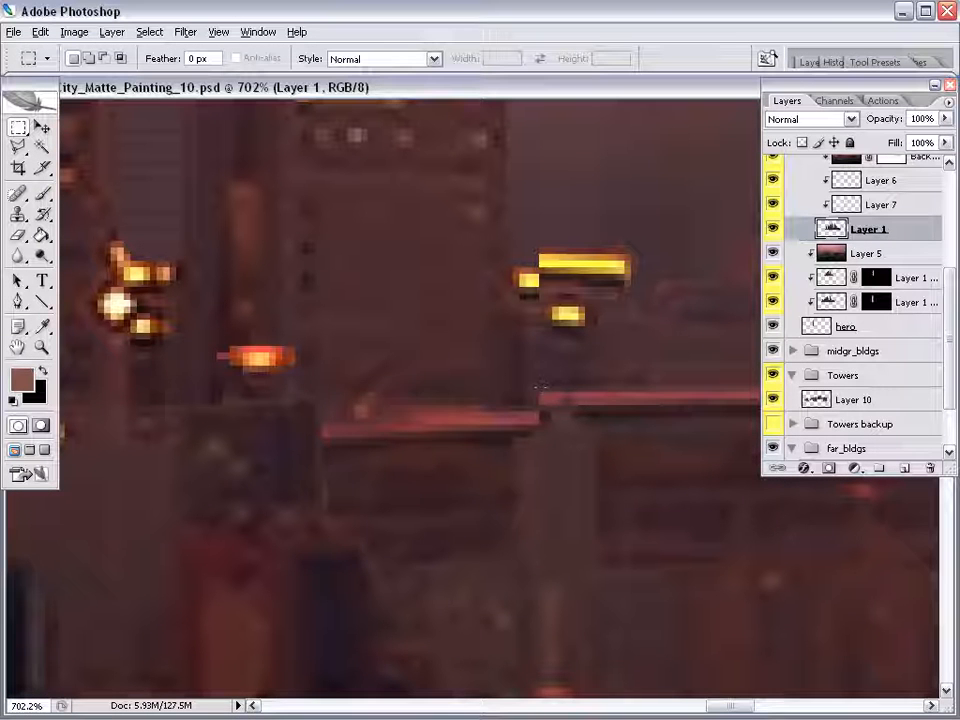
left_click_drag(363, 478, 347, 476)
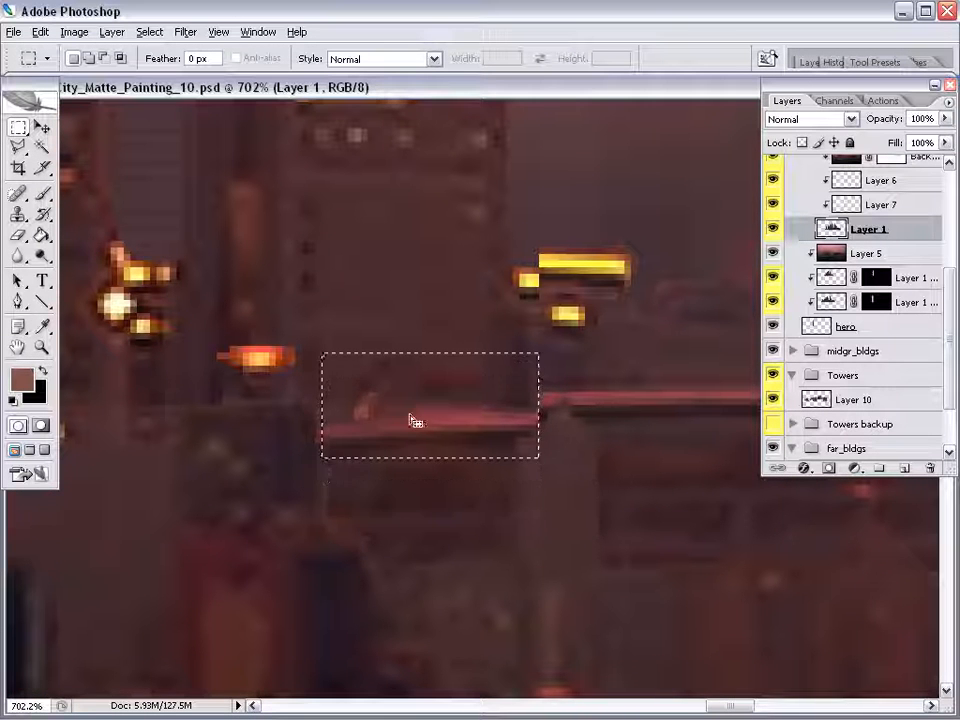
key("ctrl+j")
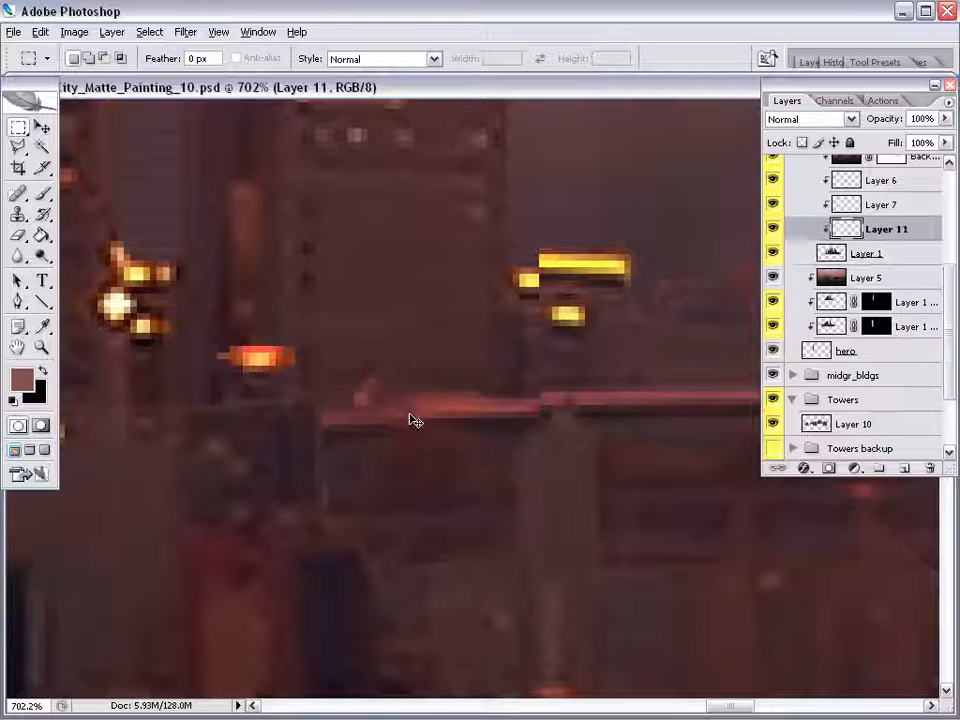
Merge the red roofline patch on Layer 11 down into Layer 1.
key("ctrl+alt+0")
key("z")
left_click(493, 431, "alt")
key("Tab")
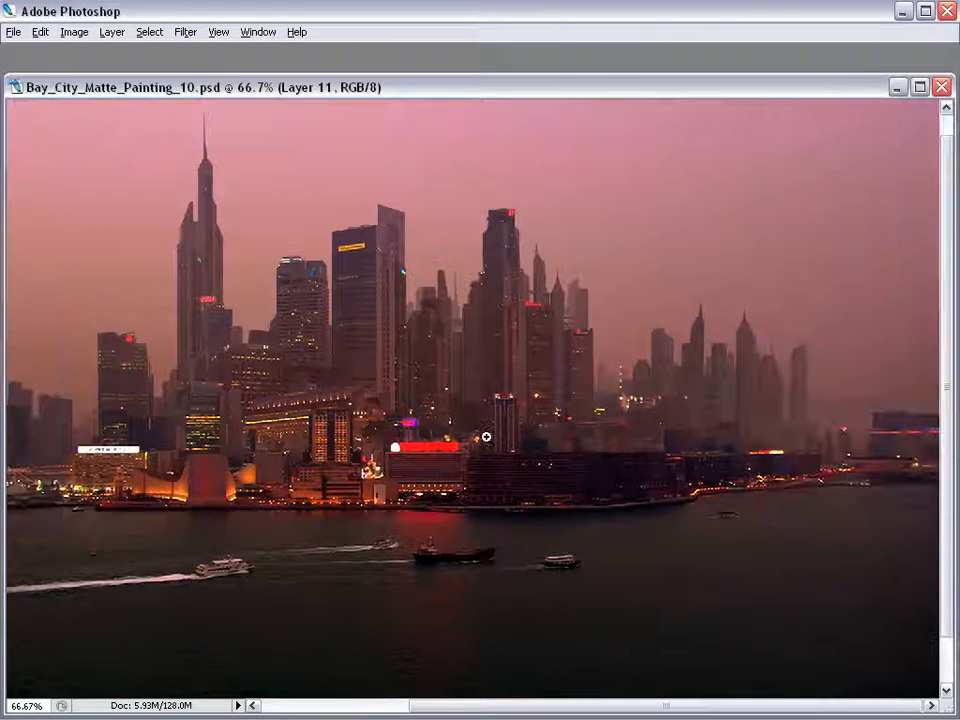
key("Tab")
key("ctrl+e")
key("Tab")
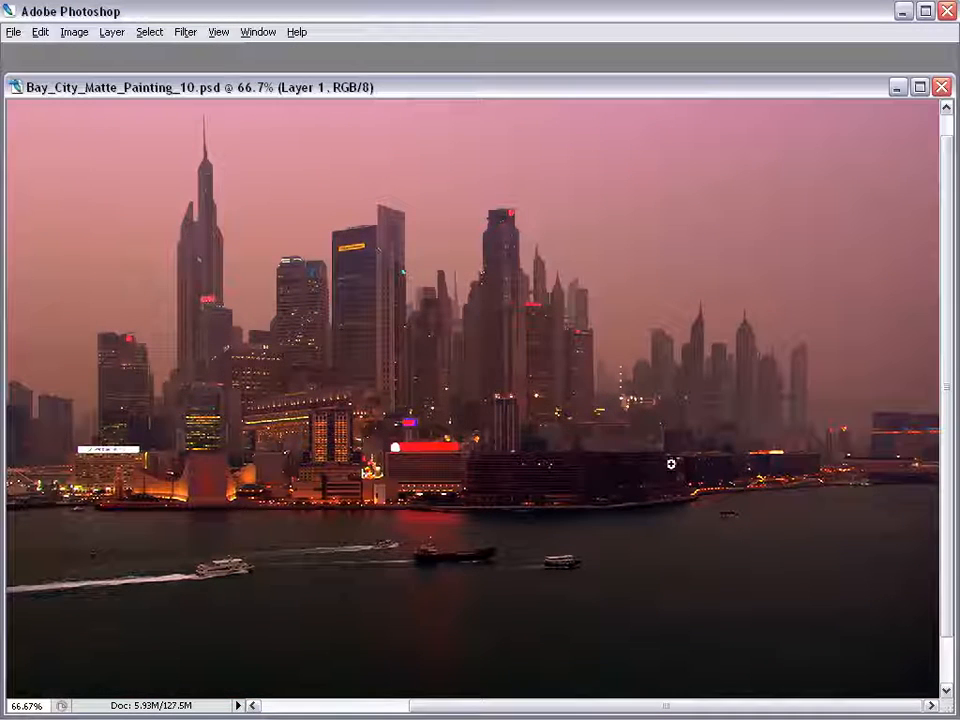
Examine the distant towers and waterfront with Layer 1, foregr_bldgs and the foregr_bldgs mask switched off and on.
left_click_drag(765, 369, 593, 529)
key("Tab")
left_click(773, 230)
left_click(773, 230)
scroll(773, 230, "up", 3)
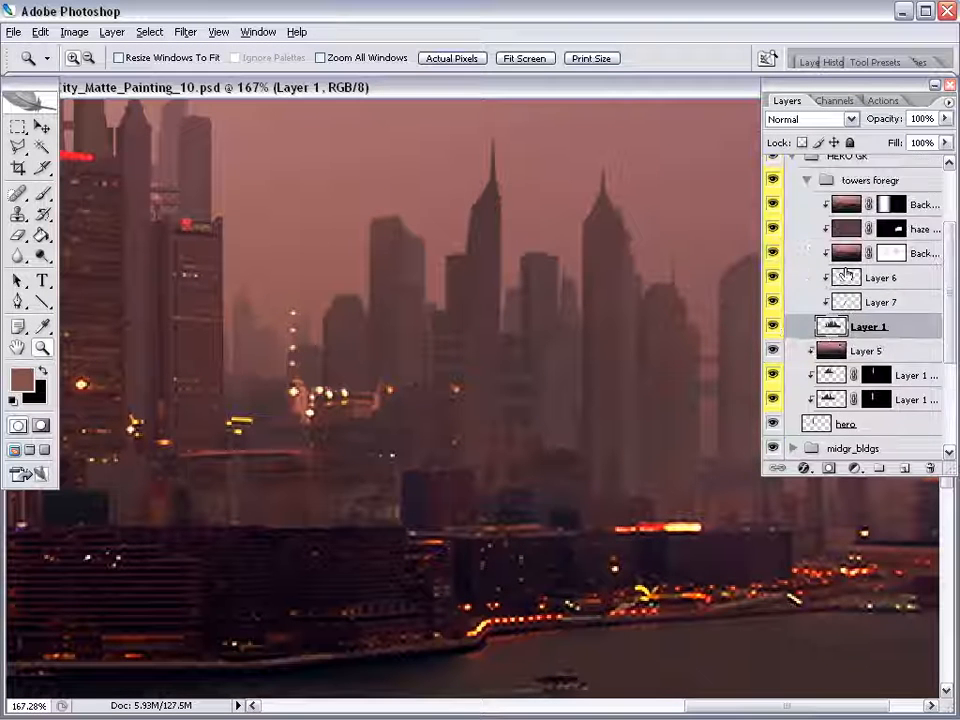
scroll(820, 258, "up", 1)
left_click(773, 240)
left_click(773, 240)
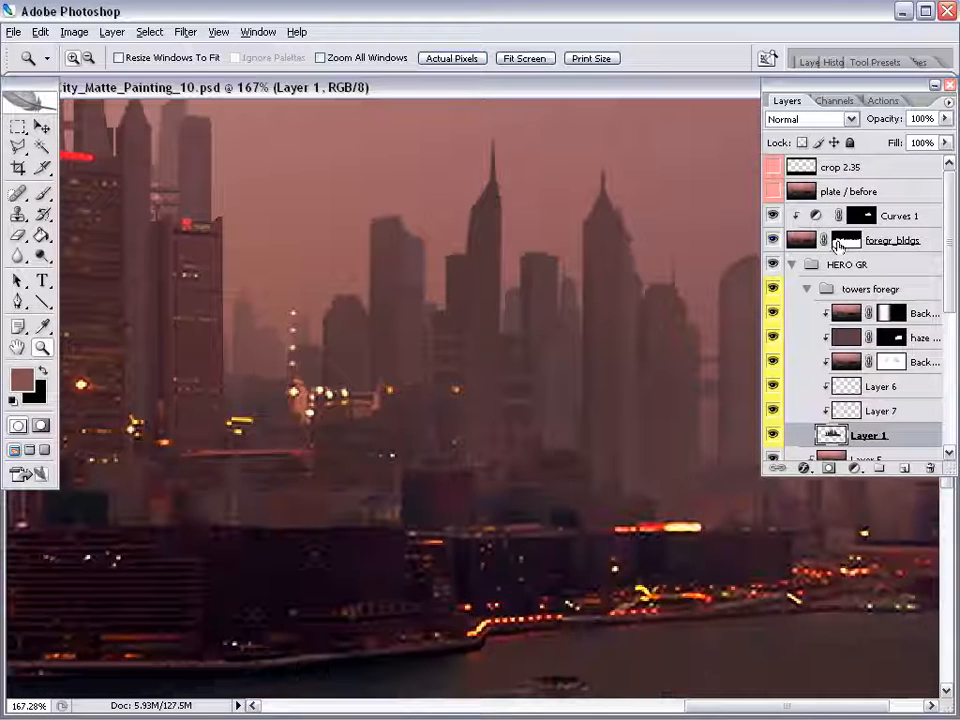
left_click(847, 240, "shift")
left_click(847, 240, "shift")
left_click(847, 240, "shift")
left_click(847, 240, "shift")
On the foregr_bldgs layer, start a lasso outline along the hazy domed rooftops above the waterfront block.
left_click(800, 240)
left_click_drag(696, 401, 422, 579)
key("Tab")
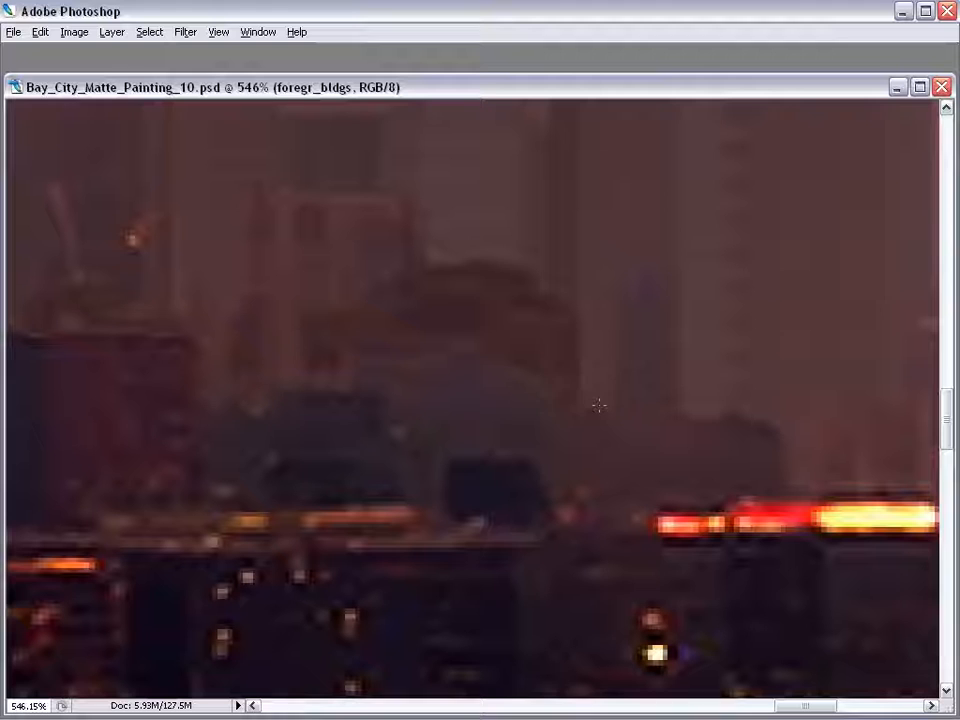
left_click_drag(531, 381, 500, 374)
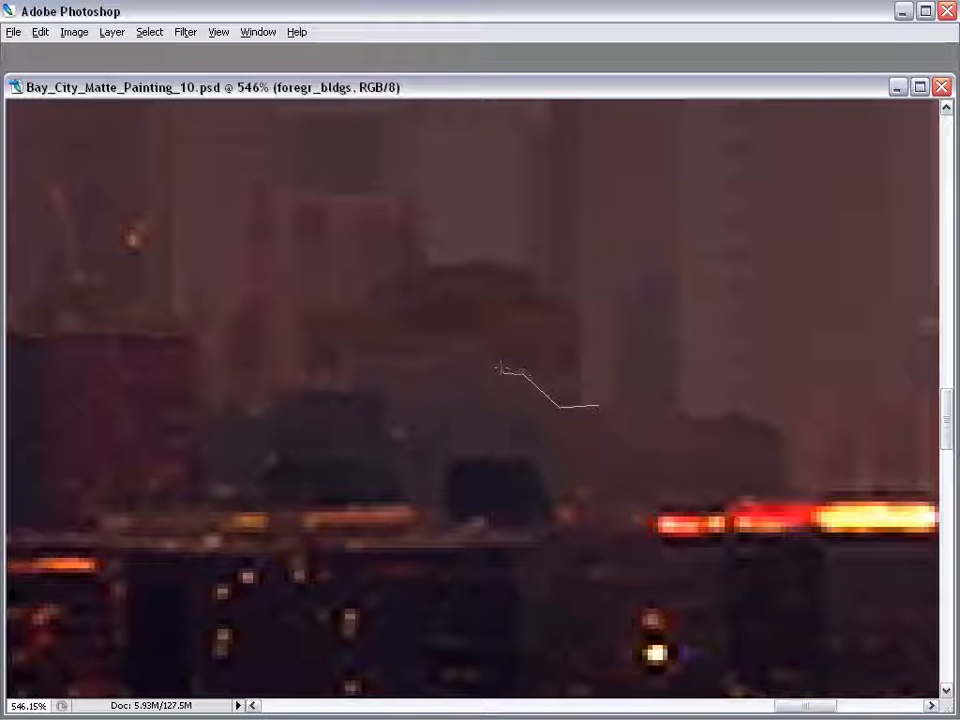
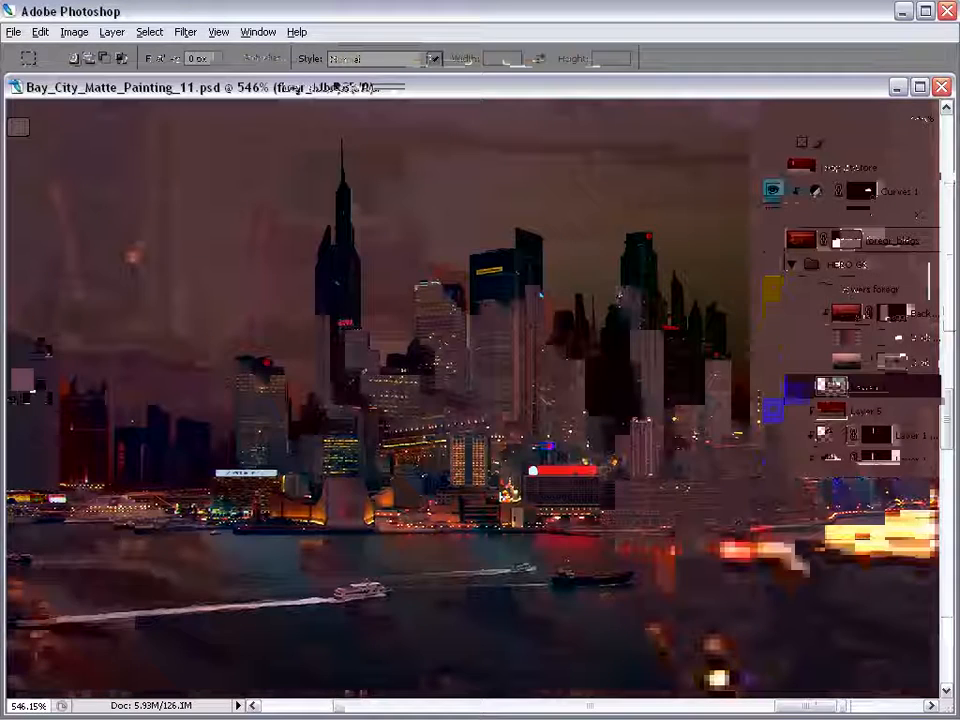
Duplicate the rectangular area around the lit terraced building from Layer 1 onto a new clipped layer, shifted slightly down.
key("z")
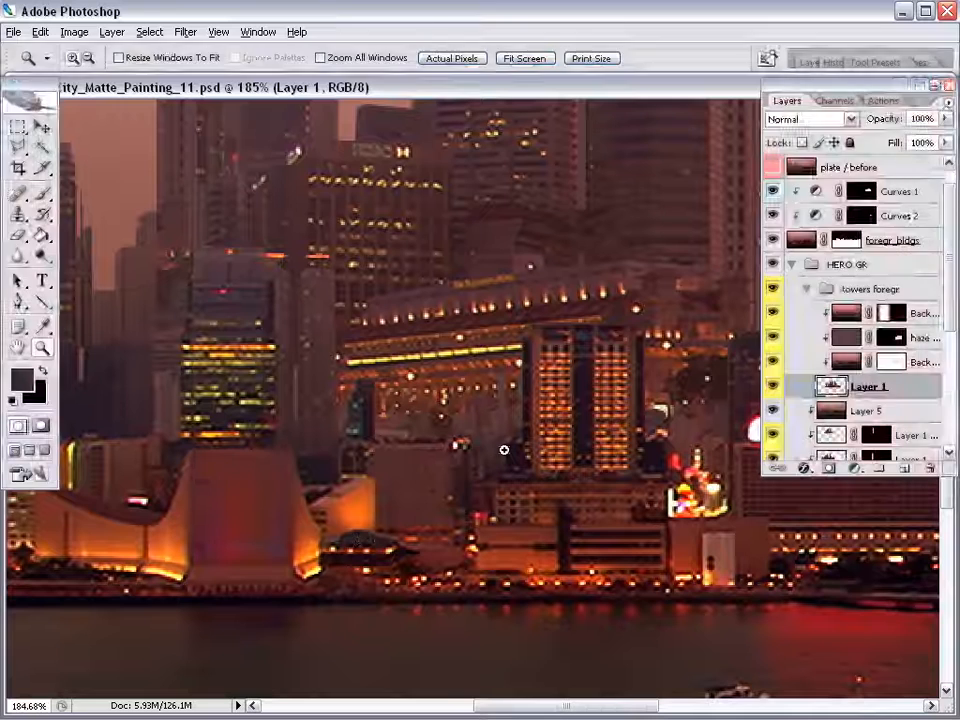
key("Tab")
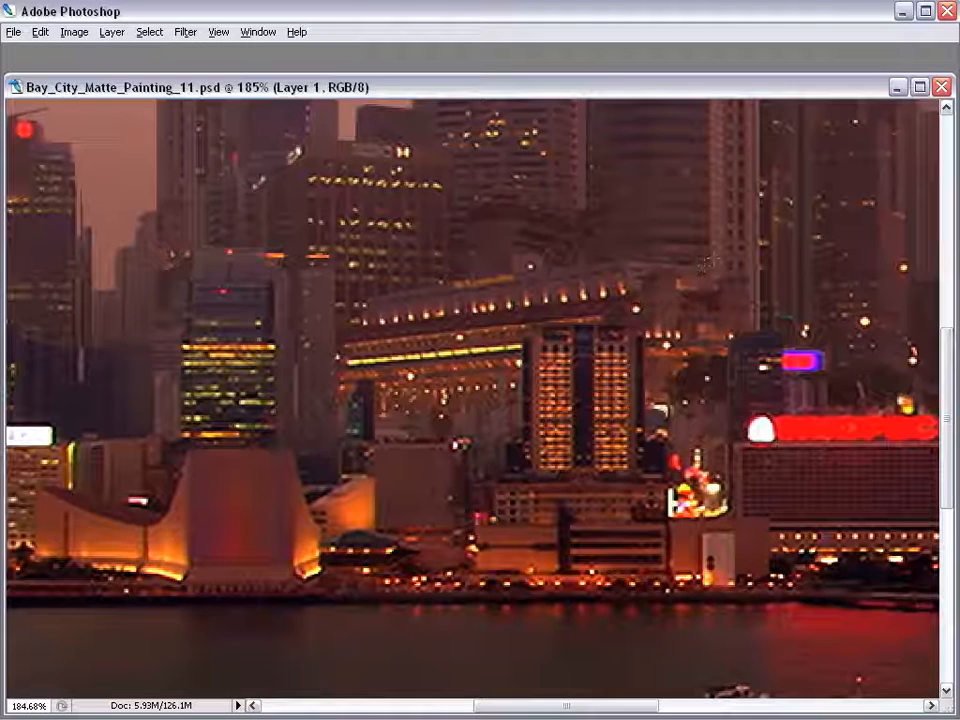
left_click_drag(590, 486, 330, 643)
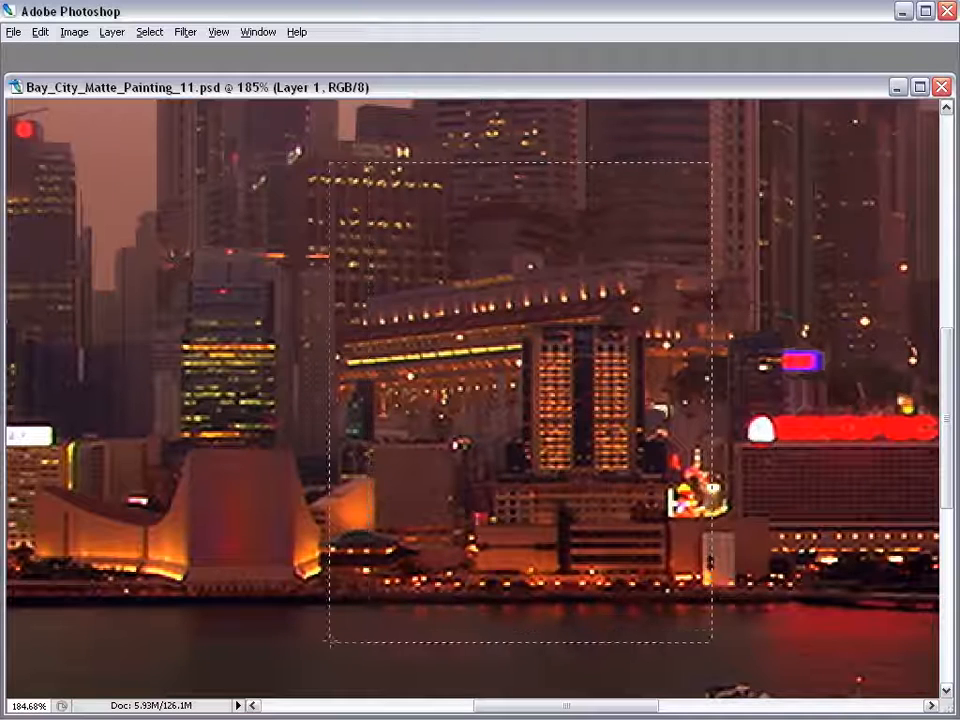
key("ctrl+v")
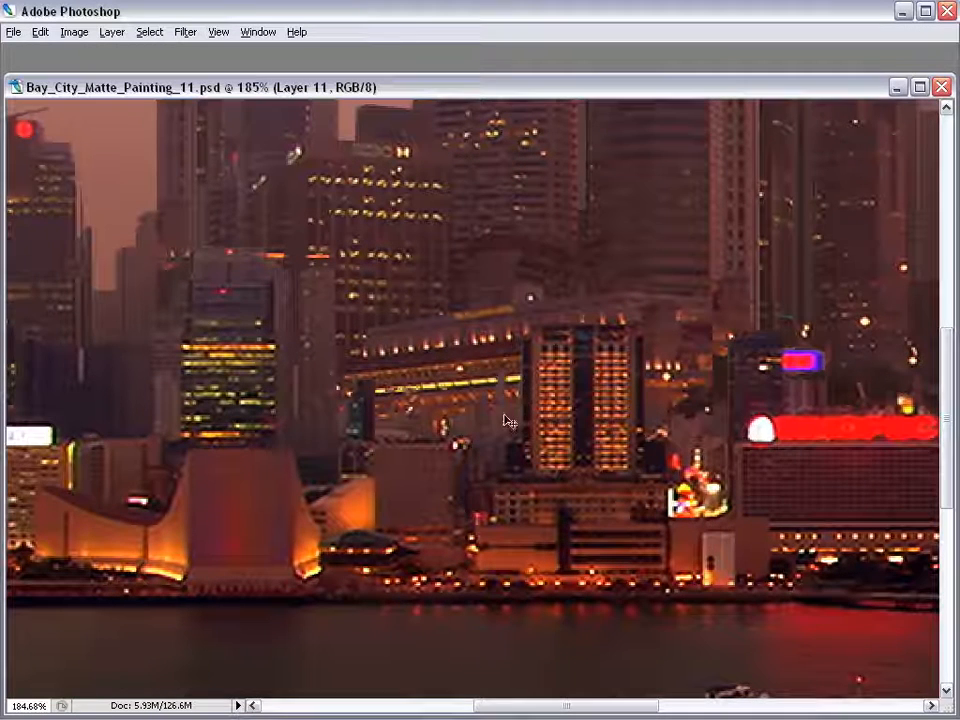
key("Tab")
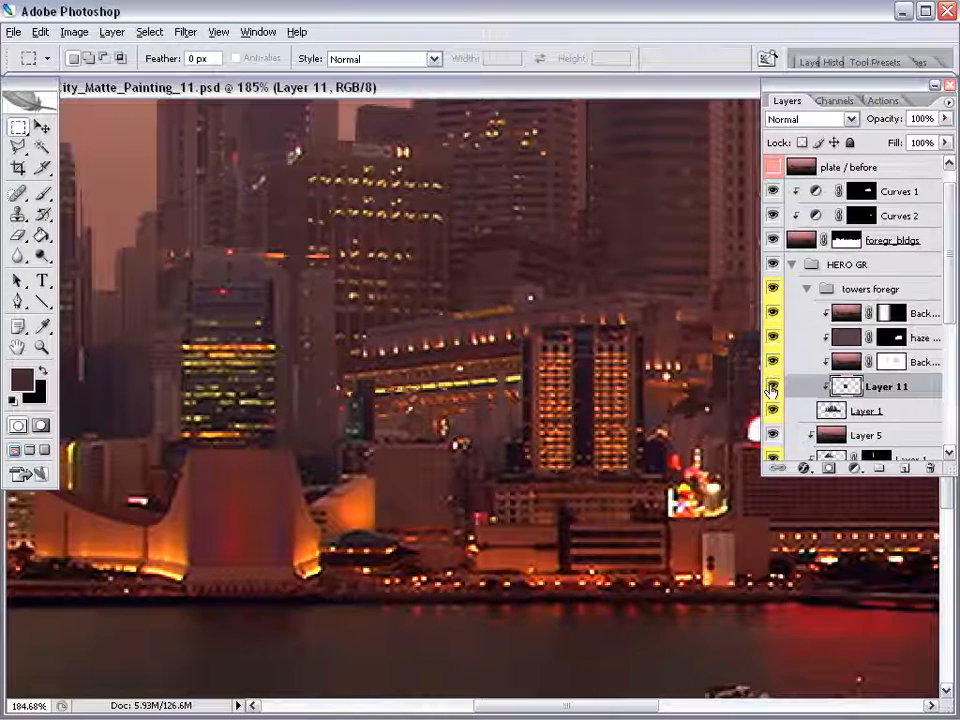
Free Transform the Layer 11 building copy to 112.6% height and skew it vertically to 8.8°, levelling its light rows.
key("ctrl+t")
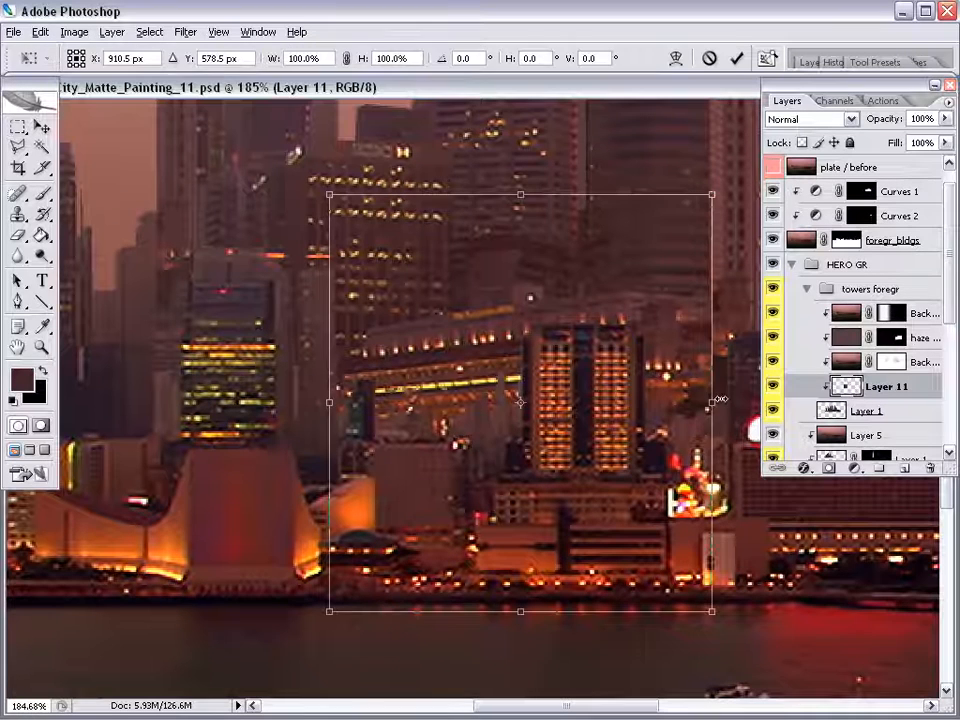
left_click_drag(329, 402, 330, 366)
right_click(435, 386)
left_click(490, 485)
left_click_drag(329, 572, 333, 612)
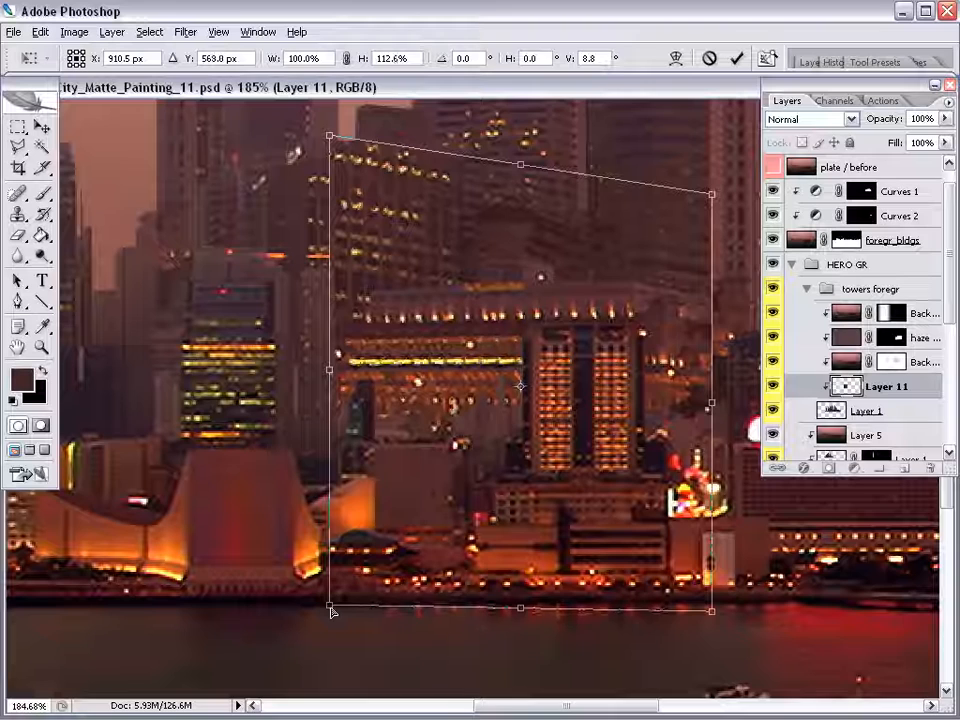
key("Return")
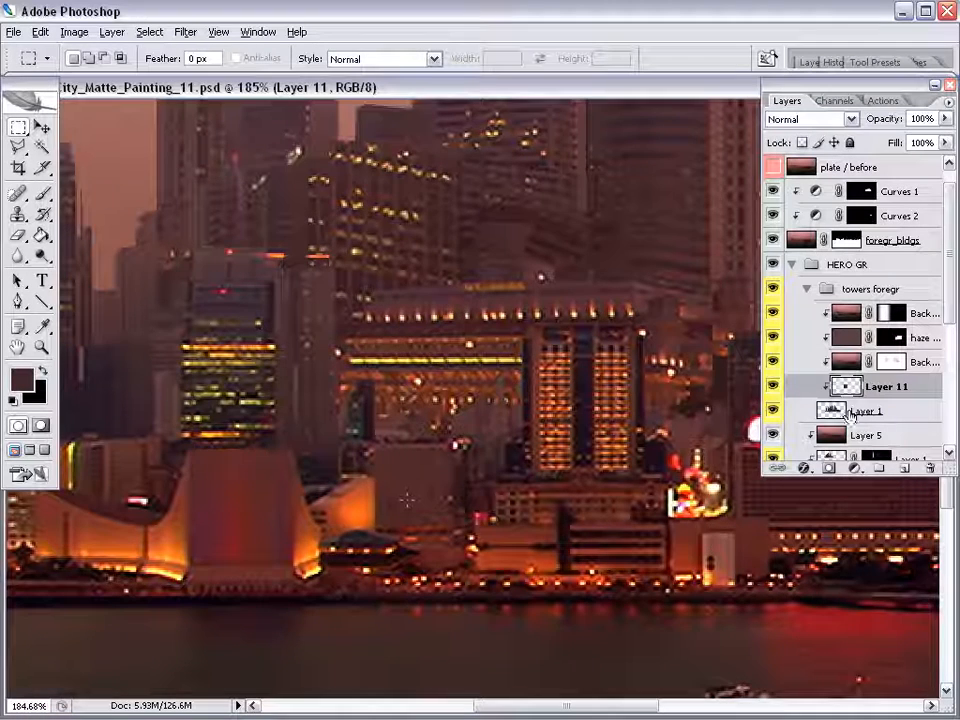
Compare Layer 11 off and on, add a layer mask to it, and set up a hard round 19 px brush.
left_click(772, 386, "alt")
left_click(772, 386, "alt")
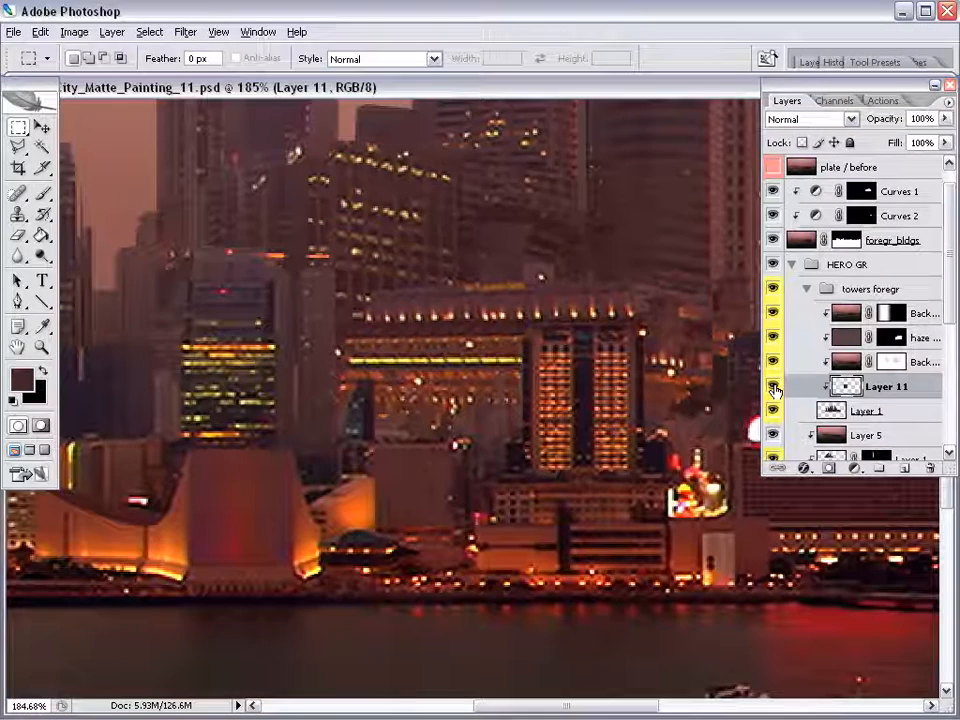
left_click(828, 468)
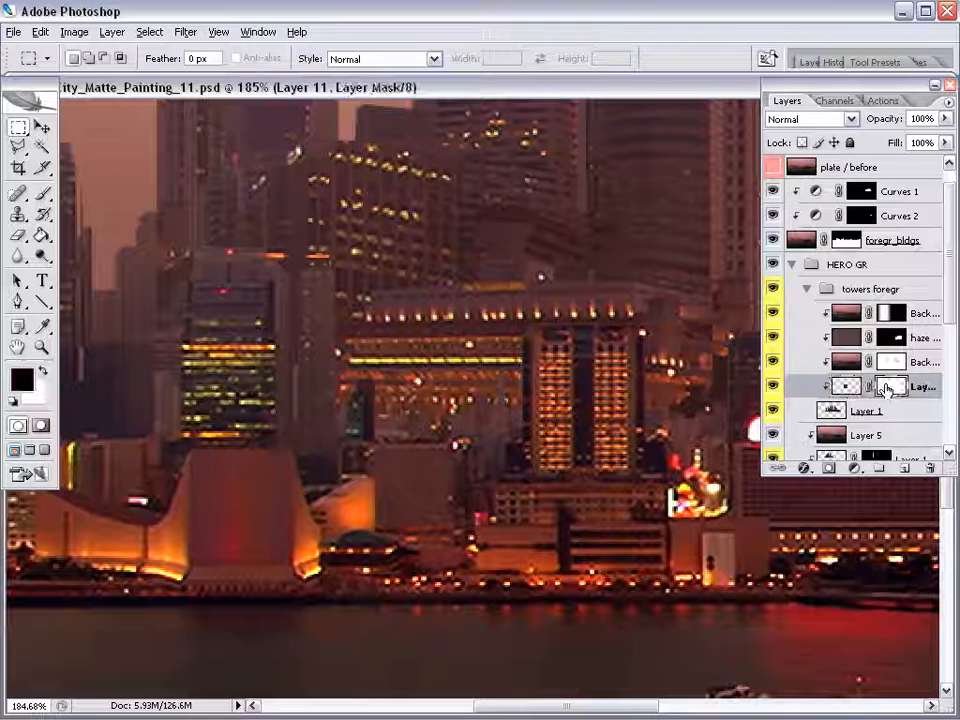
key("b")
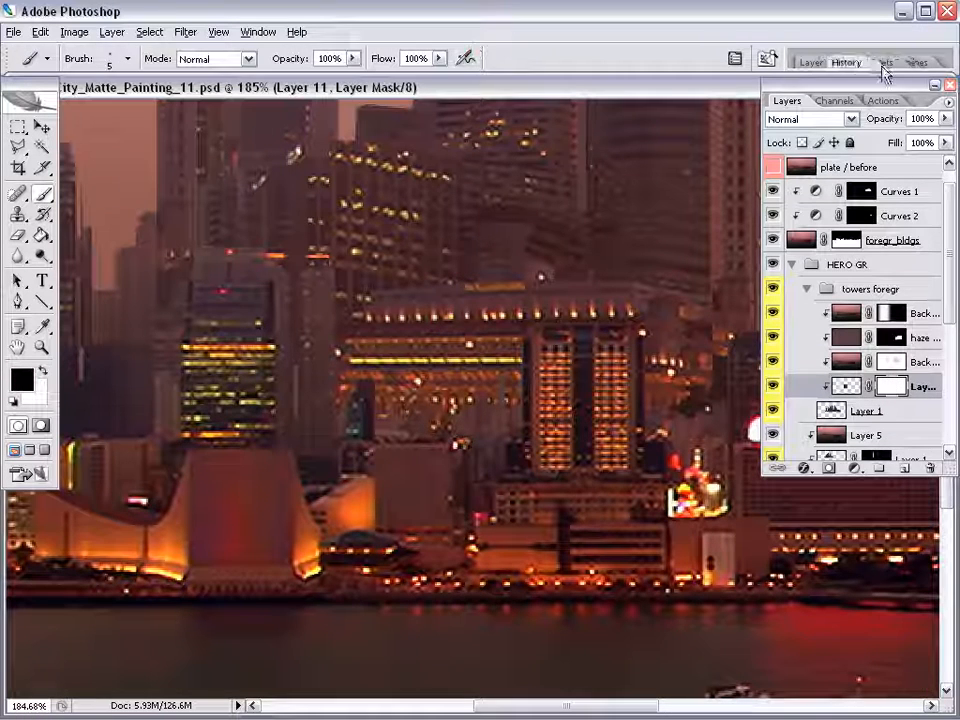
left_click_drag(912, 62, 250, 125)
left_click(268, 168)
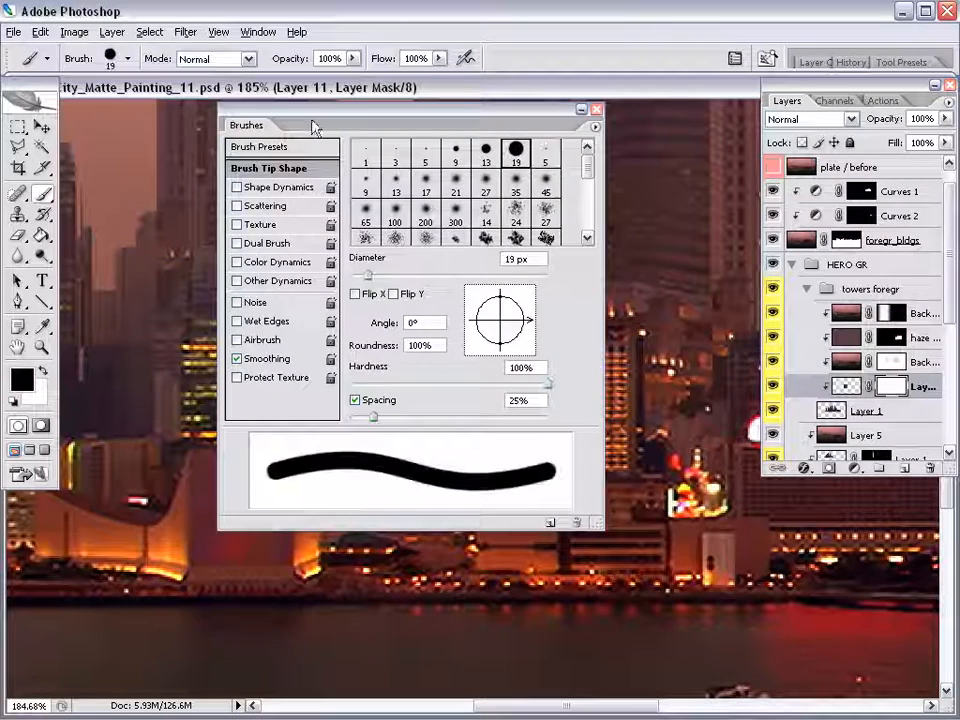
double_click(313, 127)
Paint the Layer 11 mask to blend the copied building's edges into the towers, restoring a strip just right of it.
left_click_drag(525, 264, 515, 435)
mouse_move(320, 262)
left_mouse_down()
mouse_move(291, 321)
mouse_move(349, 362)
mouse_move(336, 378)
left_mouse_up()
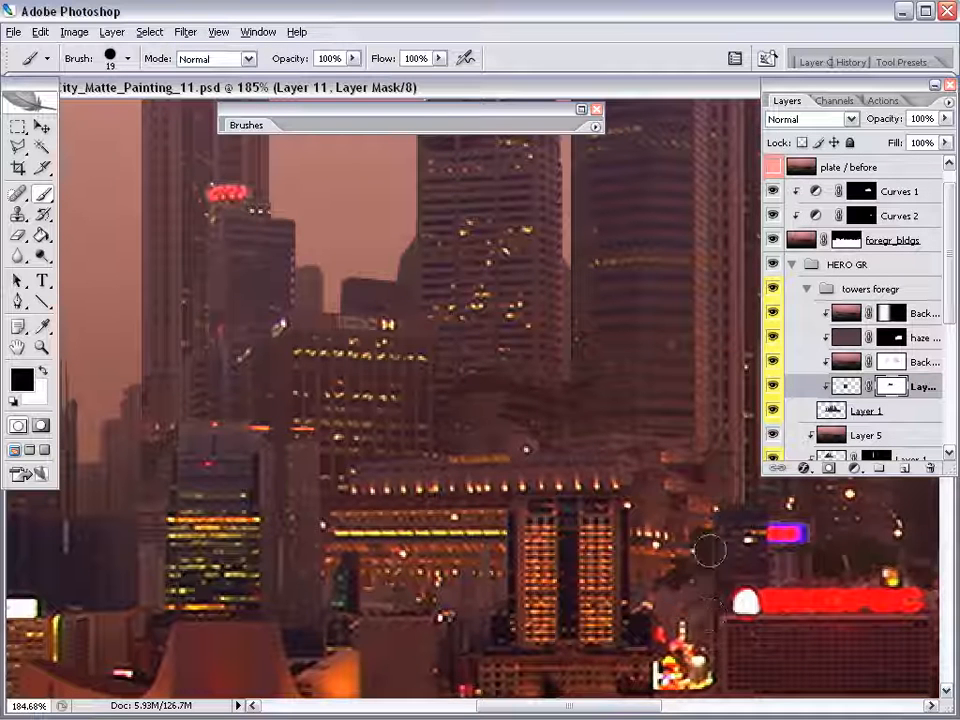
key("x")
mouse_move(692, 542)
left_mouse_down()
mouse_move(709, 491)
mouse_move(693, 463)
left_mouse_up()
key("x")
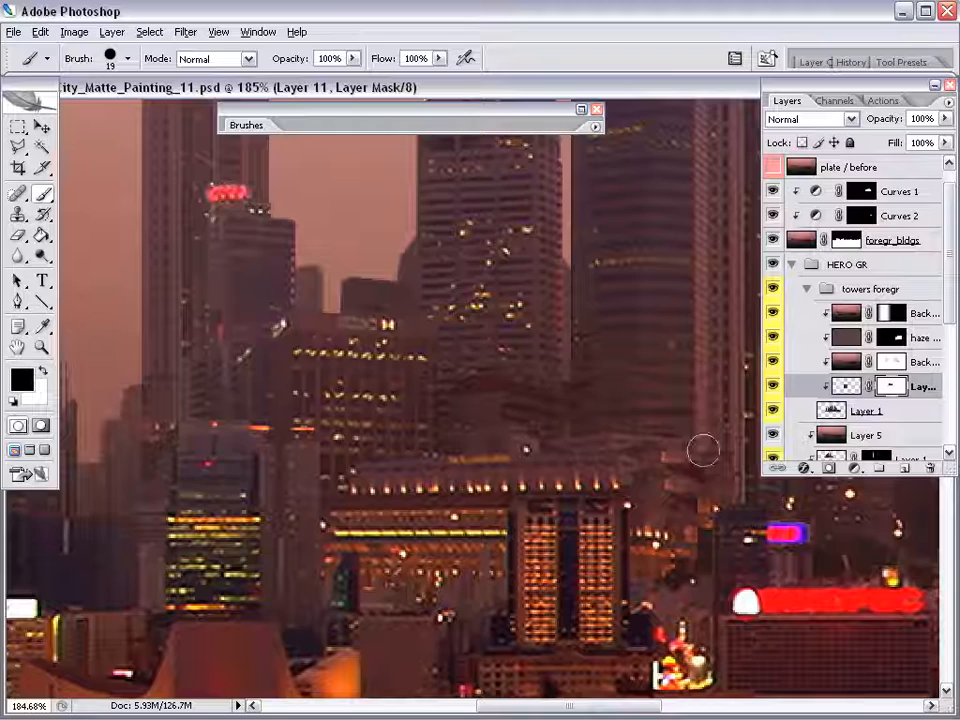
Free Transform the Layer 11 building copy to 82% width and height and align it with the lit terraced block.
key("z")
left_click(456, 510, "alt")
left_click(542, 564, "alt")
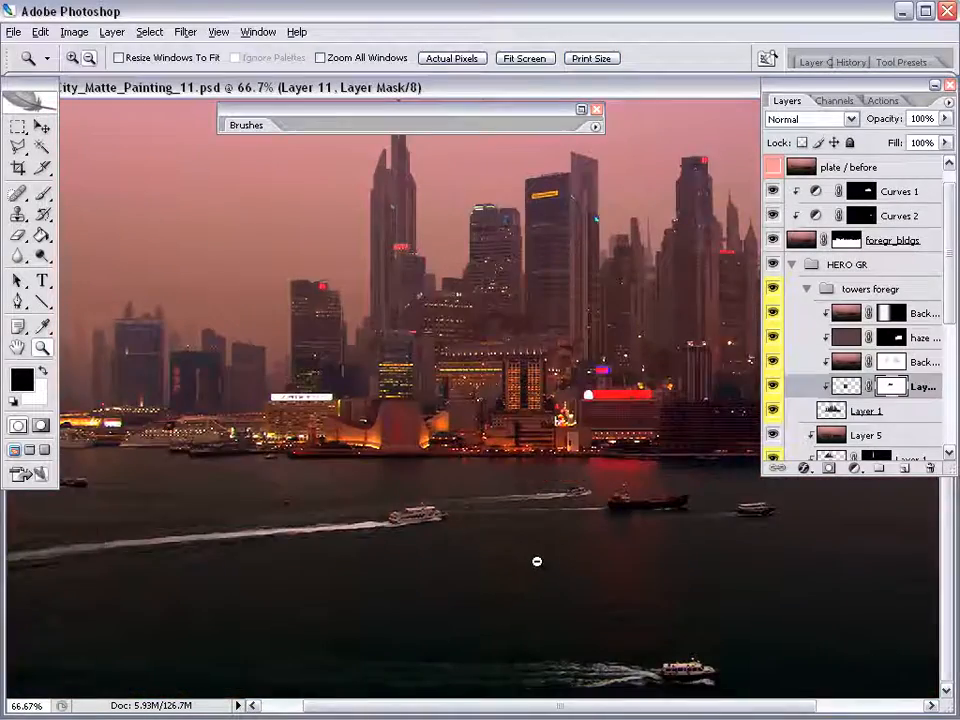
left_click(527, 516, "alt")
key("Tab")
left_click_drag(572, 298, 294, 516)
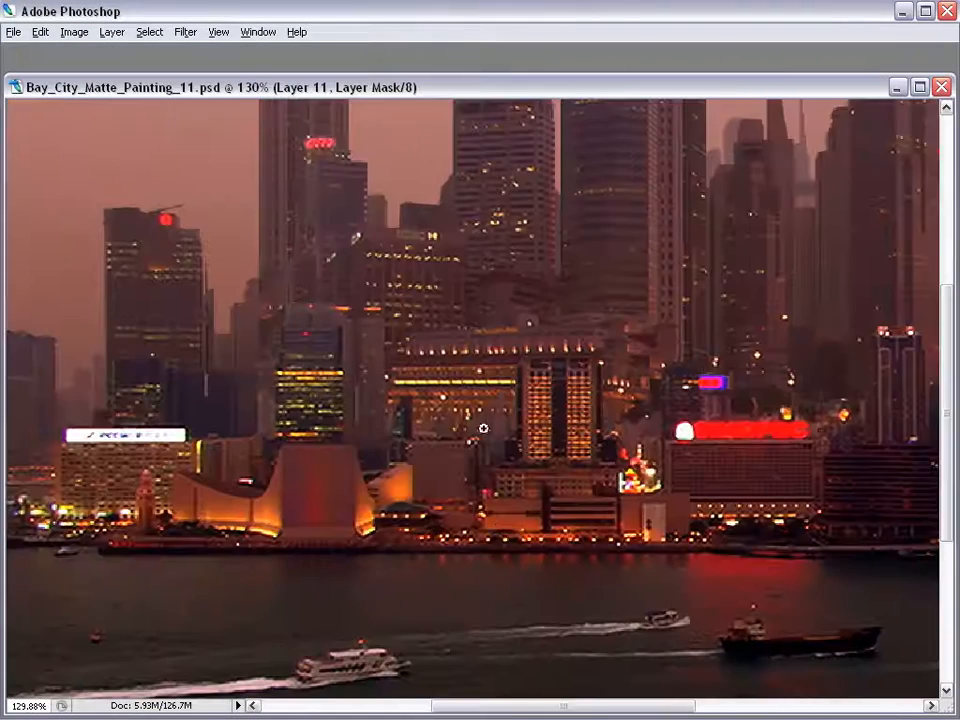
key("Tab")
left_click(845, 386)
key("ctrl+t")
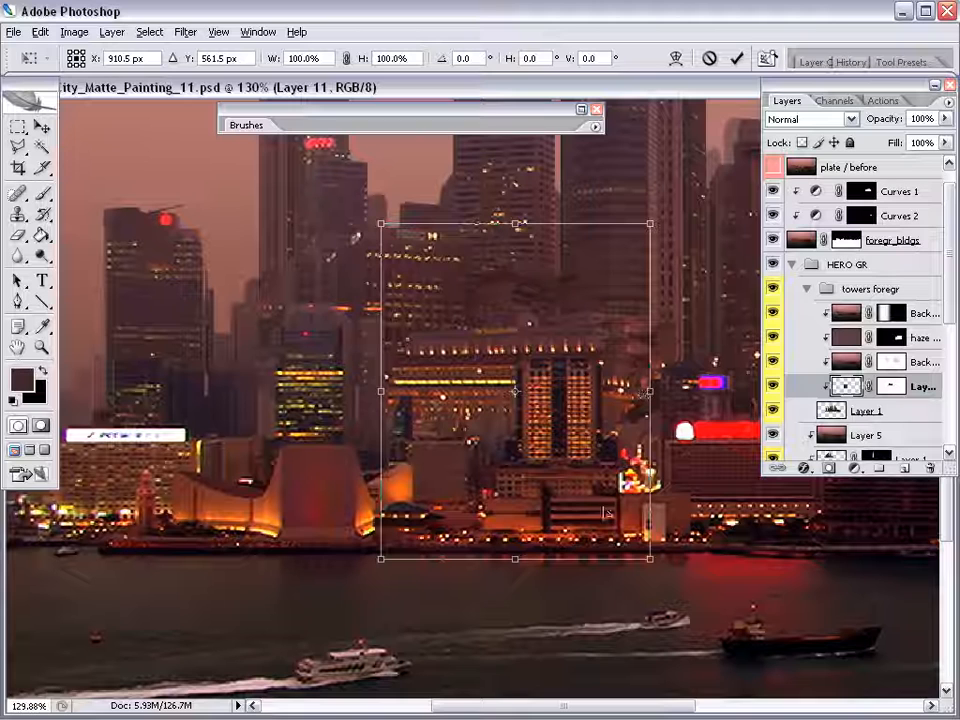
left_click_drag(650, 224, 601, 238)
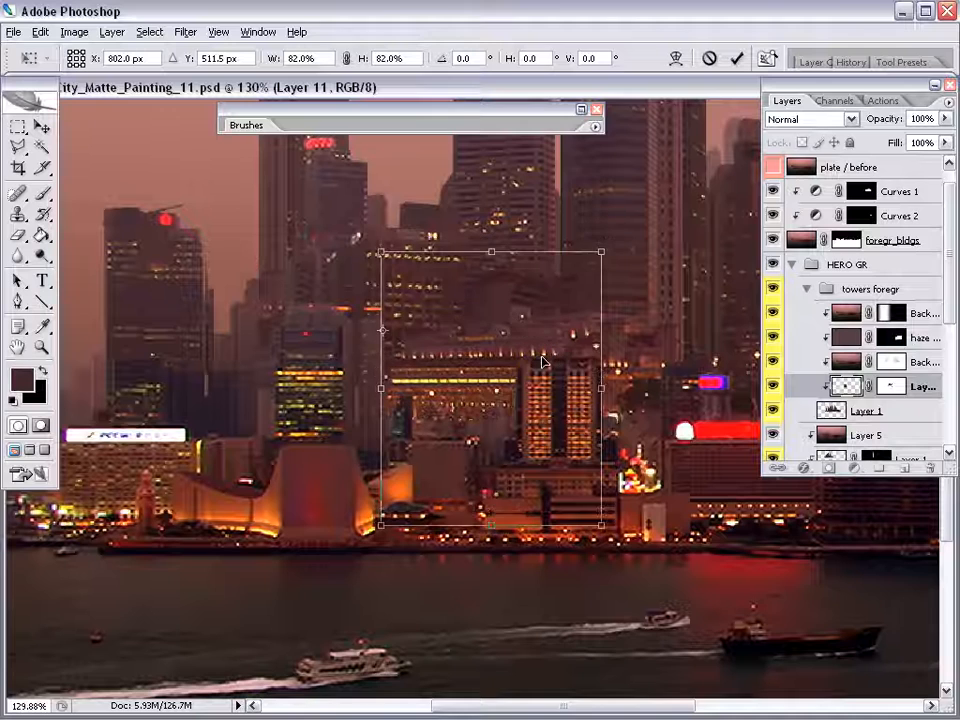
left_click_drag(543, 348, 542, 354)
key("Return")
Duplicate Layer 11 and place the copy further right to extend the lit terraces, keeping the three haze layers above clipped.
key("z")
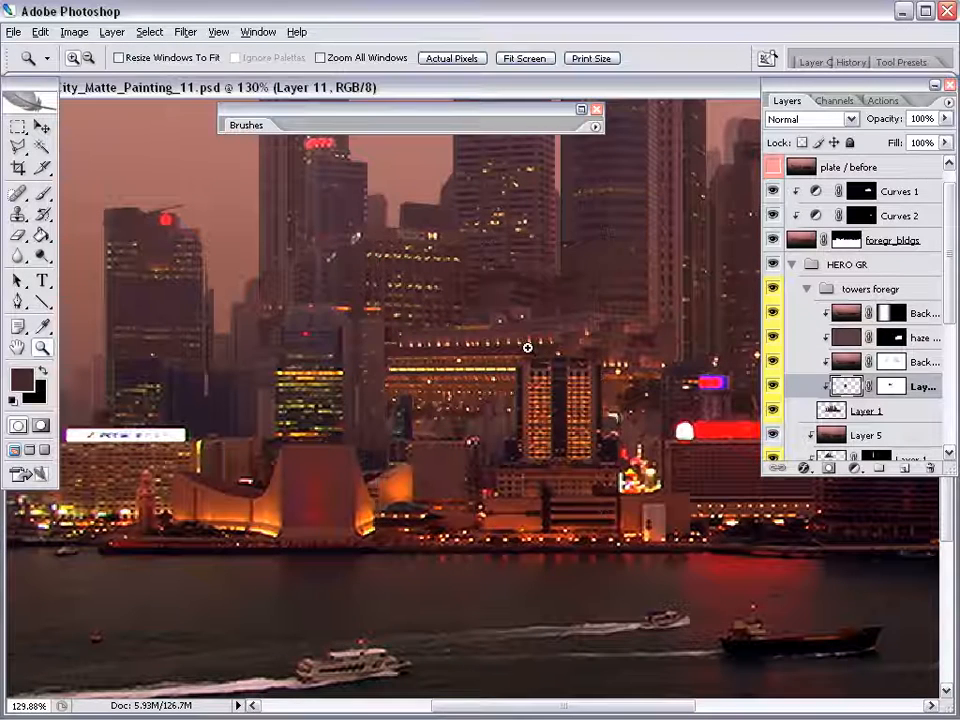
key("ctrl+j")
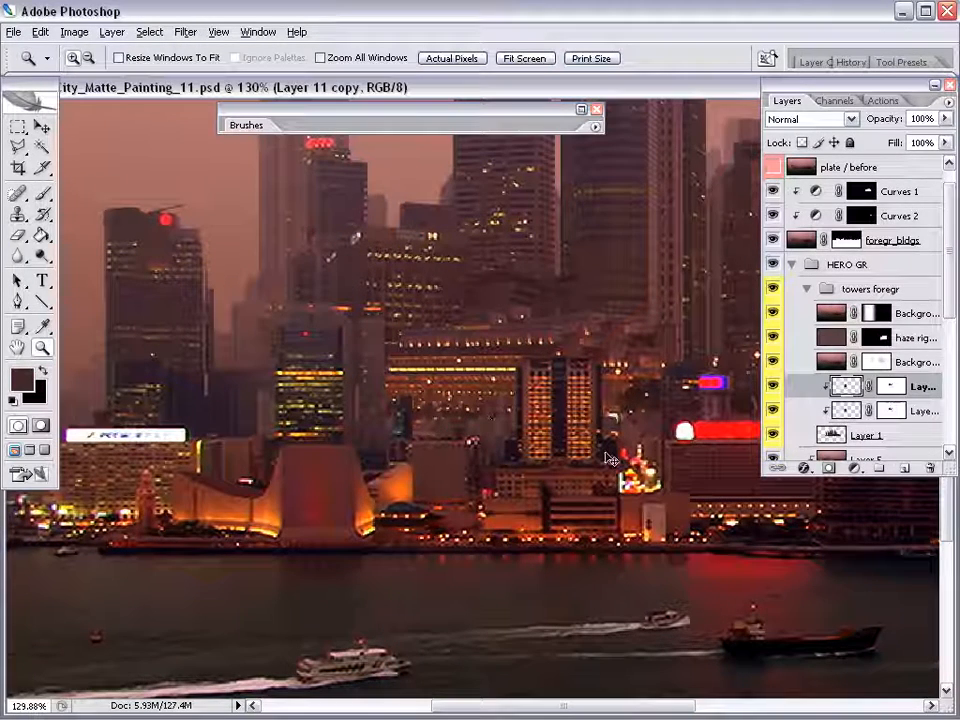
key("ctrl+z")
key("ctrl+z")
key("ctrl+z")
key("ctrl+alt+z")
key("ctrl+alt+z")
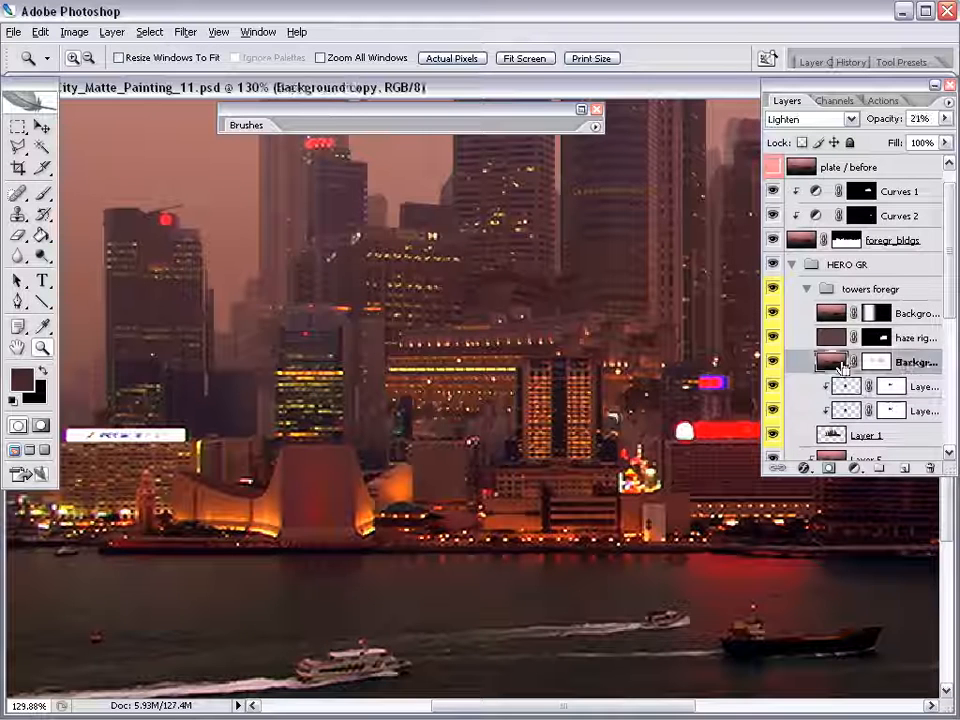
key("ctrl+shift+z")
key("ctrl+shift+z")
key("ctrl+shift+z")
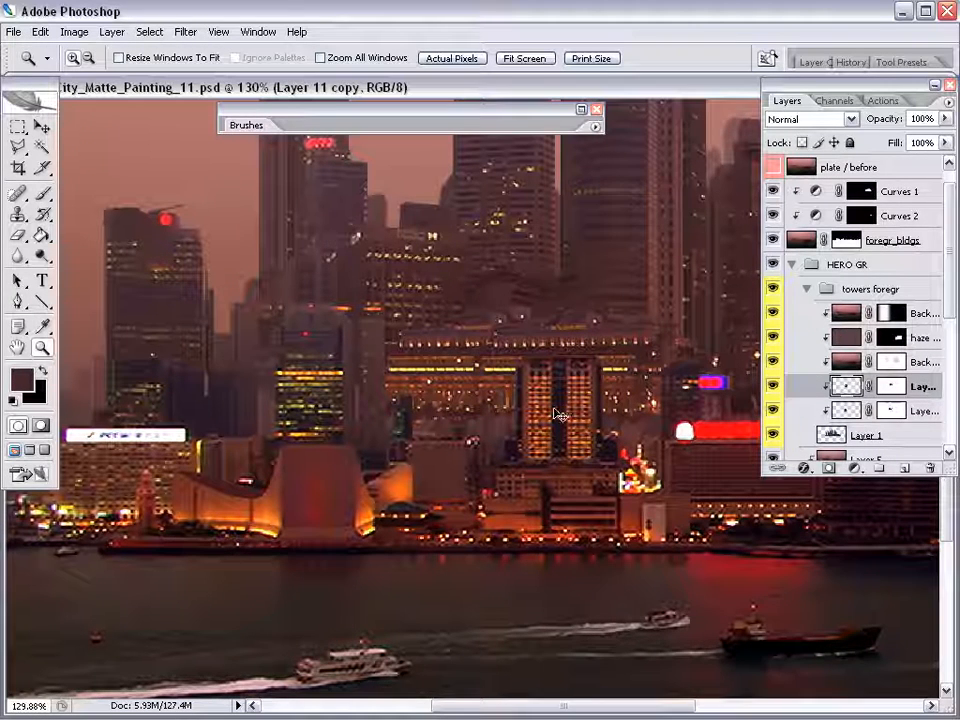
Paint black on the Layer 11 copy mask to close the seam in the building's rows of lights.
left_click_drag(589, 274, 399, 480)
key("d")
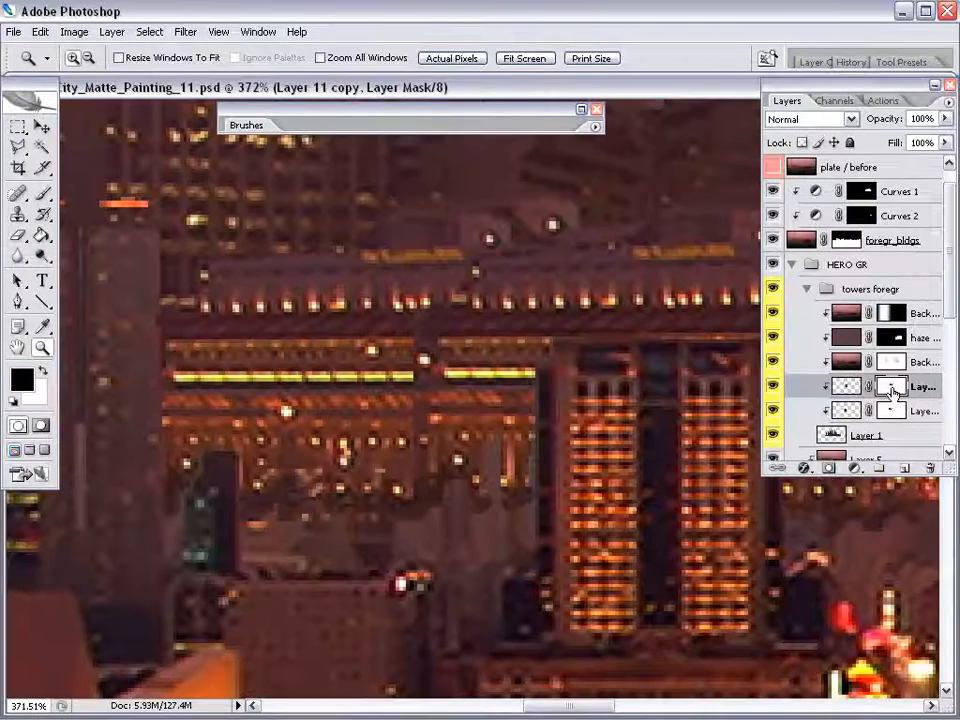
key("b")
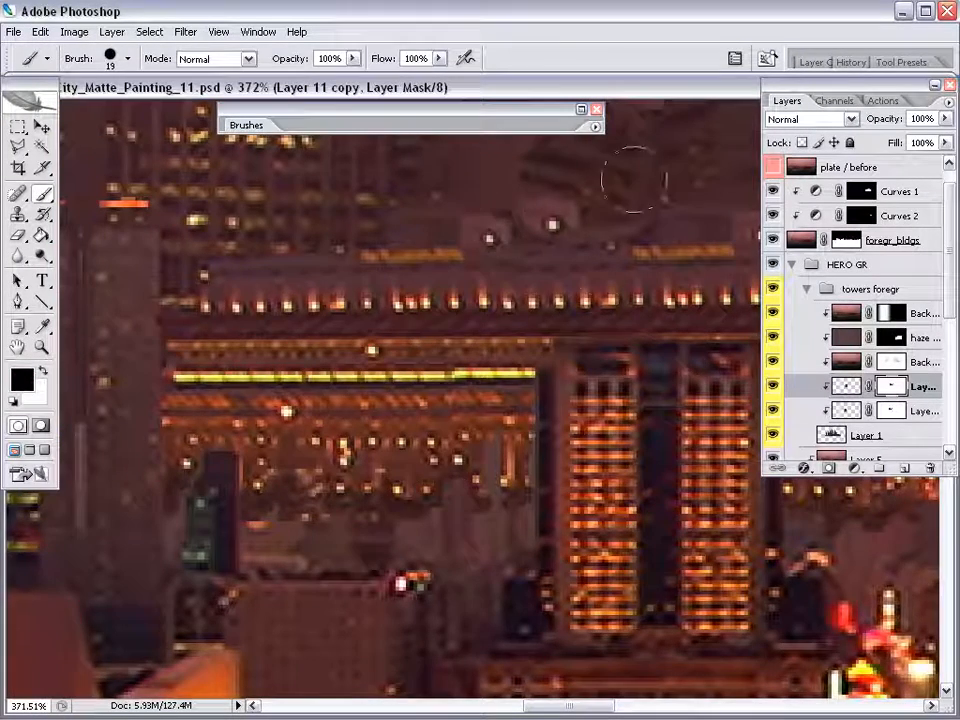
key("z")
left_click(660, 400, "alt")
left_click(689, 458, "alt")
left_click(689, 458, "alt")
Hide the three clipped haze layers and retouch the lit terraced building on Layer 11 copy with a much smaller brush.
left_click_drag(497, 354, 583, 454)
left_click_drag(518, 343, 320, 475)
left_click_drag(773, 363, 773, 313)
left_click(846, 386)
left_click_drag(135, 280, 336, 461)
key("b")
key("bracketleft")
key("bracketleft")
key("bracketleft")
key("bracketleft")
mouse_move(323, 440)
left_mouse_down()
mouse_move(381, 446)
mouse_move(420, 443)
left_mouse_up()
Add a clipped layer above Layer 11 copy and paint out a repeated rooftop box and lamp with a 2 px brush.
key("ctrl+alt+0")
key("z")
left_click_drag(575, 336, 266, 561)
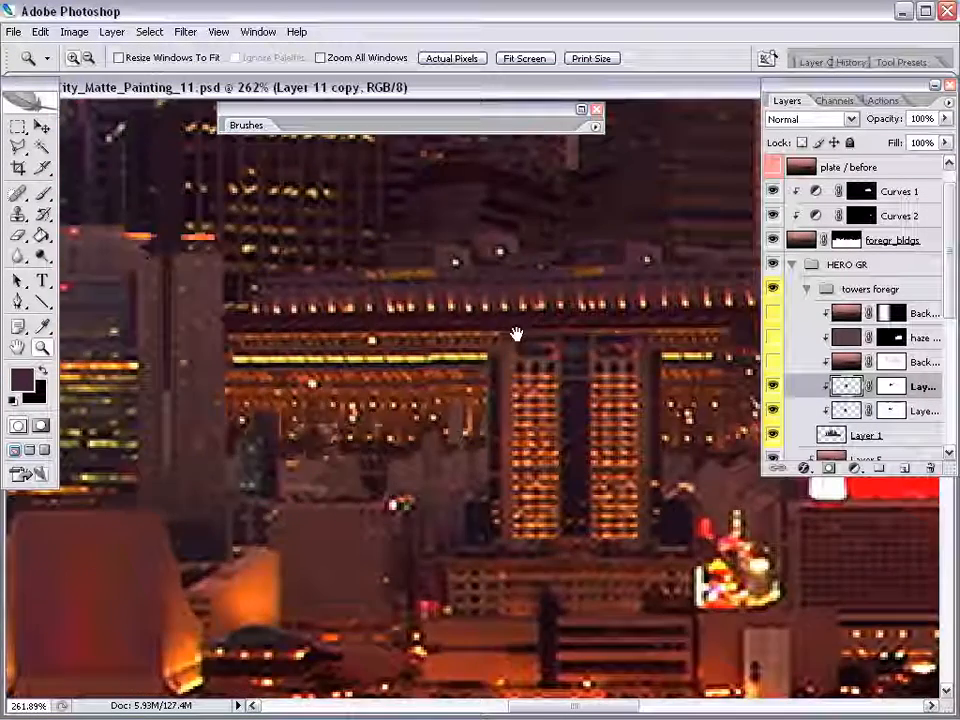
left_click_drag(516, 334, 536, 424)
left_click(903, 469)
left_click_drag(636, 234, 388, 433)
key("b")
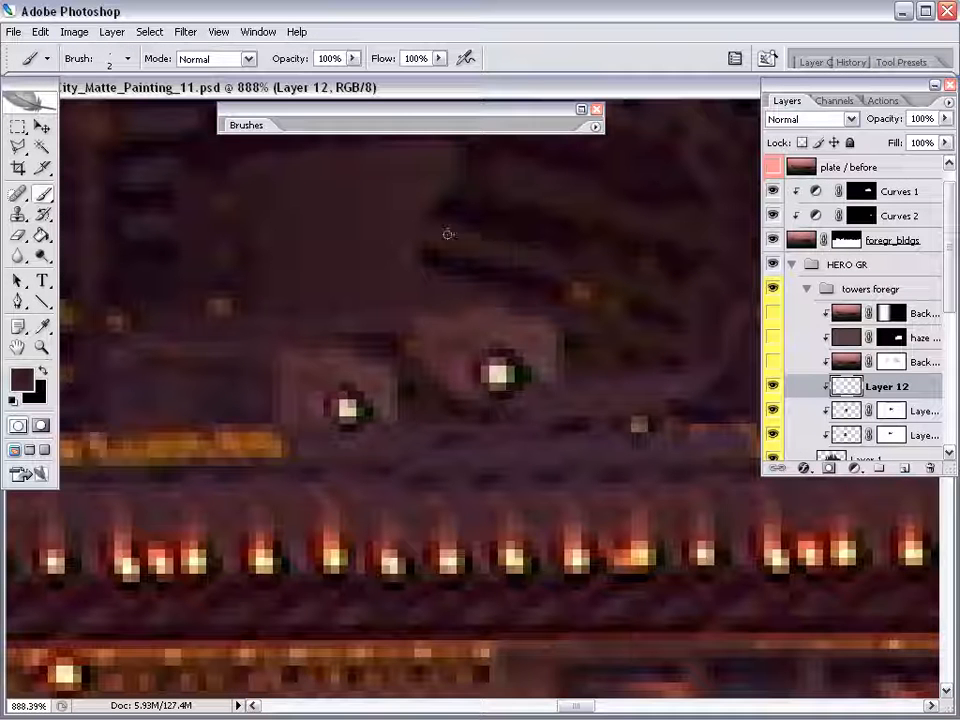
mouse_move(519, 328)
left_mouse_down()
mouse_move(438, 334)
mouse_move(535, 376)
mouse_move(441, 370)
mouse_move(526, 365)
mouse_move(504, 327)
left_mouse_up()
left_click_drag(515, 284, 501, 272)
Paint out the bright lamp on the repeated rooftop box further right on Layer 12.
key("Tab")
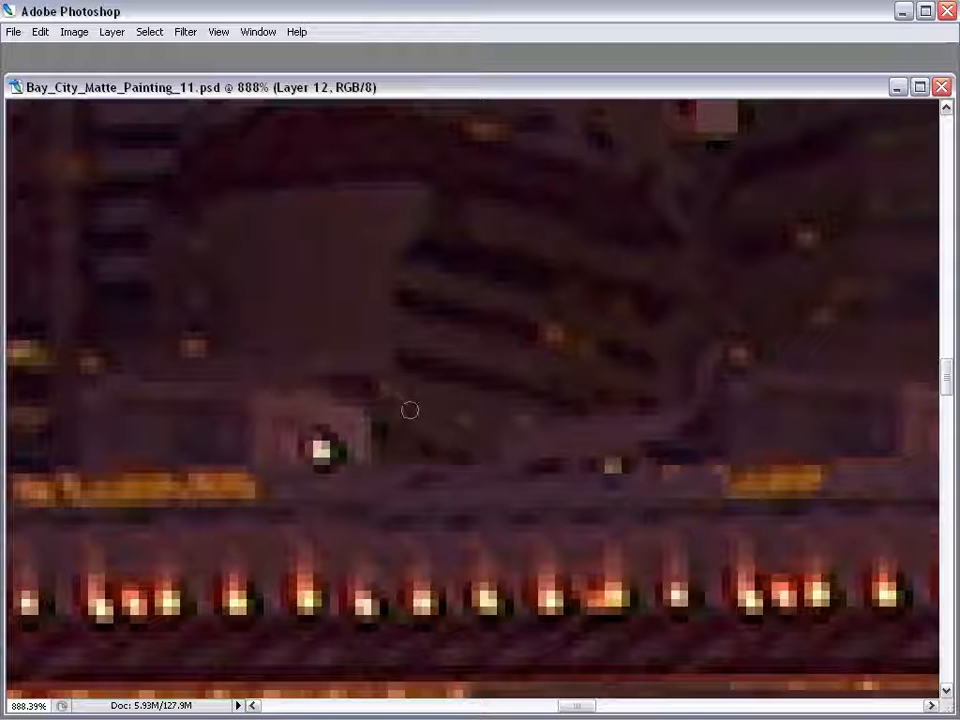
key("ctrl+alt+0")
left_click_drag(643, 268, 409, 516)
left_click_drag(574, 486, 420, 377)
left_click(517, 560)
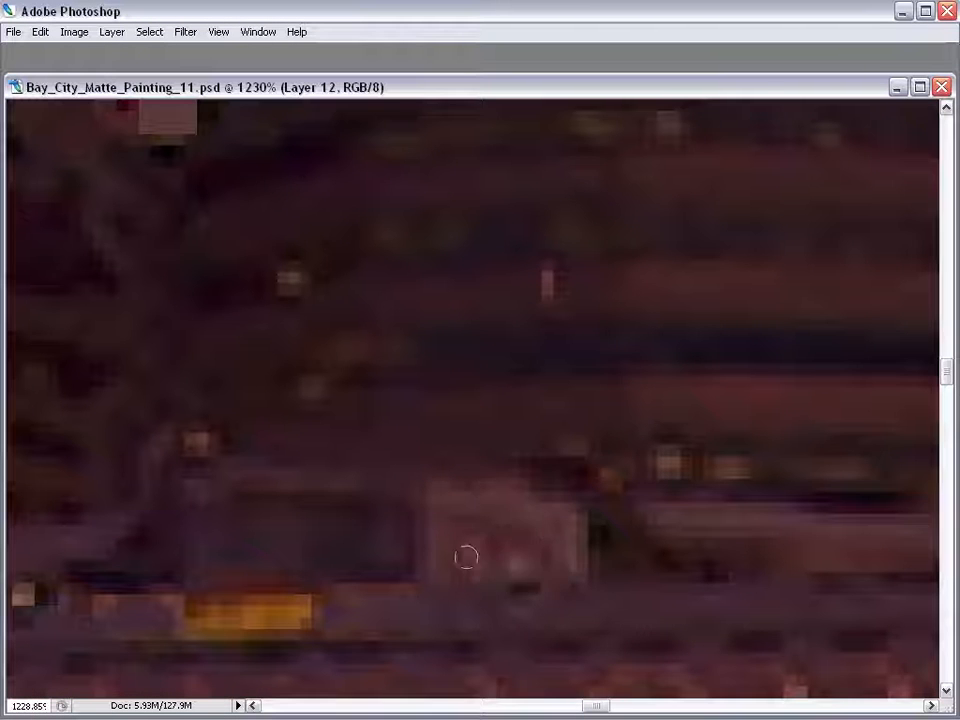
Merge Layers 13, 14 and 15 down into Layer 10 of the Towers group.
key("ctrl+alt+0")
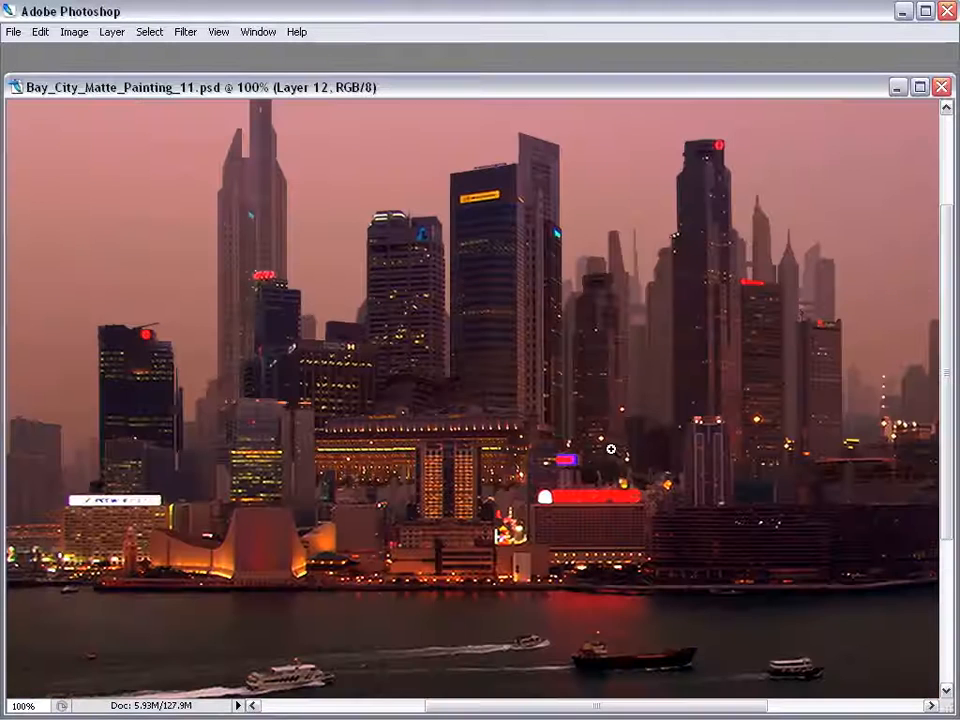
left_click_drag(451, 460, 500, 482)
left_click(525, 465, "alt")
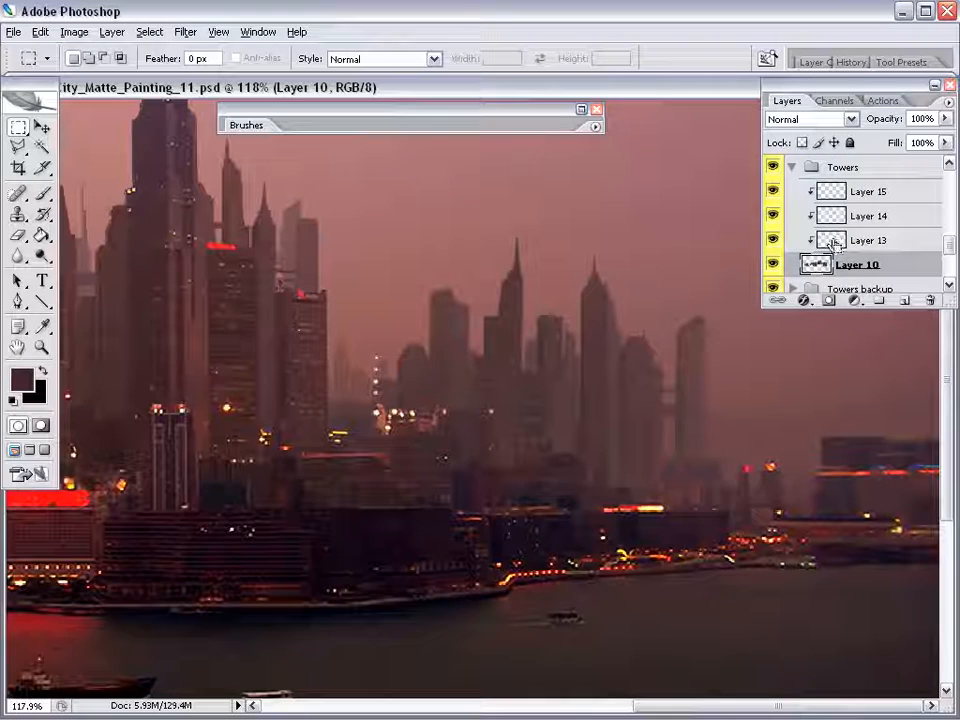
left_click(833, 243)
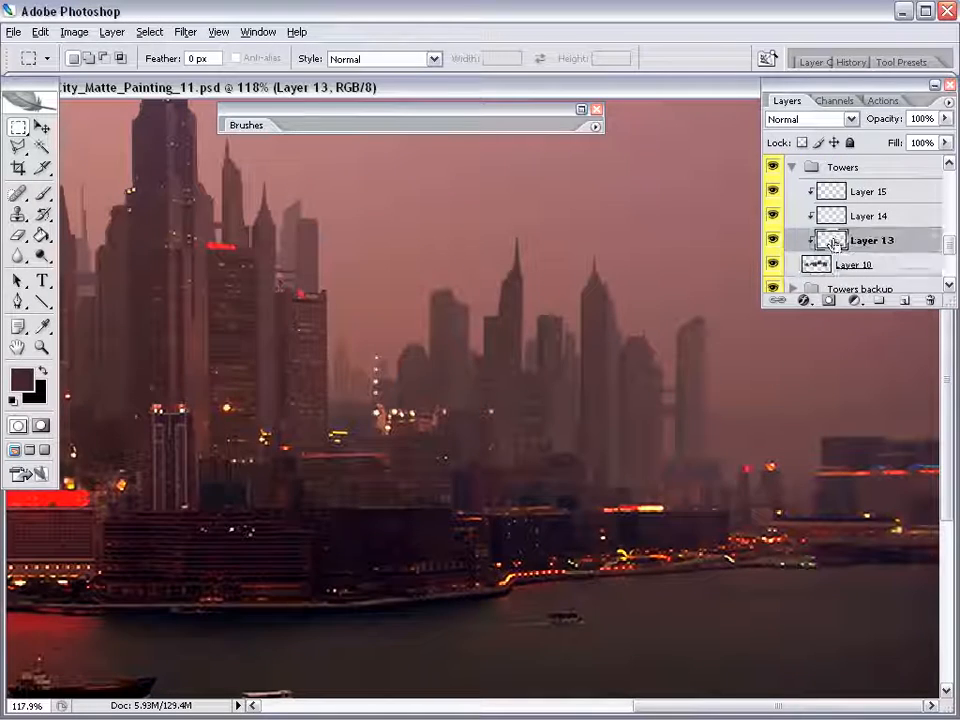
key("ctrl+e")
left_click(833, 218)
key("ctrl+e")
left_click(833, 197)
key("ctrl+e")
Select the rightmost distant towers on Layer 10 and lift their shadows with Curves in RGB and a second channel.
left_click_drag(746, 161, 583, 638)
key("ctrl+m")
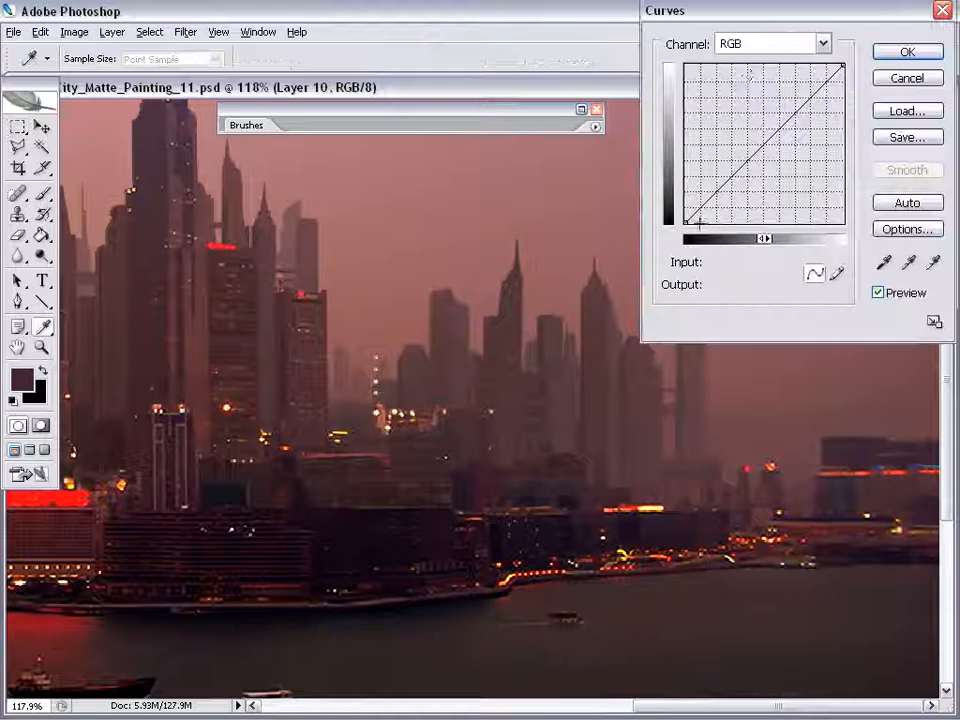
left_click(701, 205)
key("Up")
key("Up")
key("Up")
key("Up")
key("Up")
key("Up")
left_click(776, 28)
left_click(761, 60)
left_click(702, 204)
key("Up")
key("Up")
key("Up")
key("Up")
key("Return")
Paint black on the foregr_bldgs mask with a 4 px brush to trim the hazy rooftops above the red waterfront lights.
key("z")
left_click(584, 423, "alt")
left_click(585, 425, "alt")
key("Tab")
left_click(585, 423, "alt")
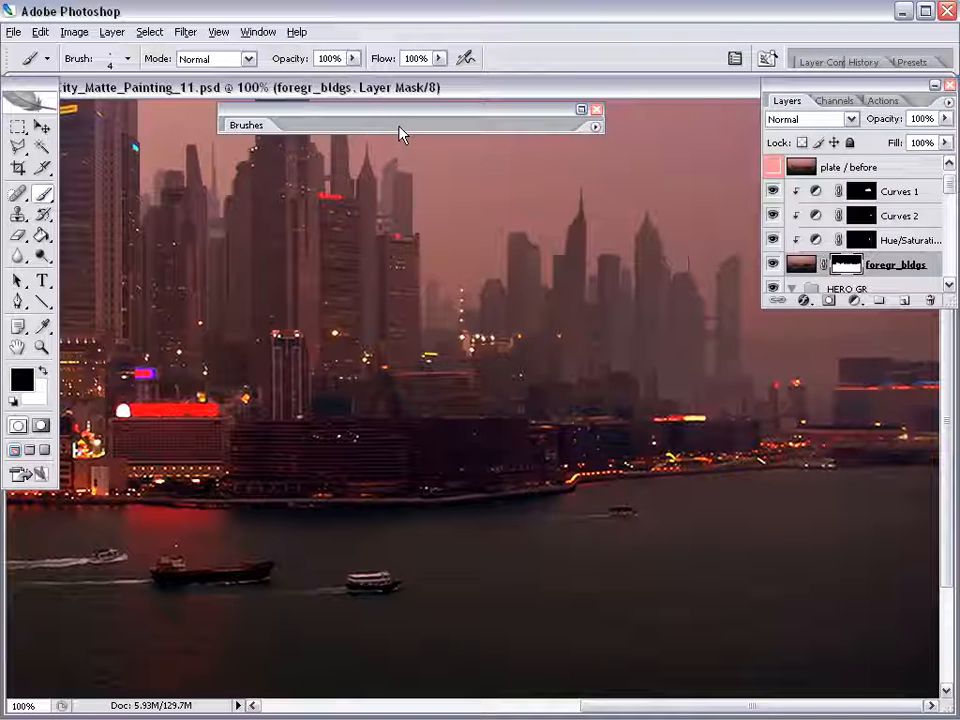
key("z")
left_click_drag(692, 349, 326, 480)
key("b")
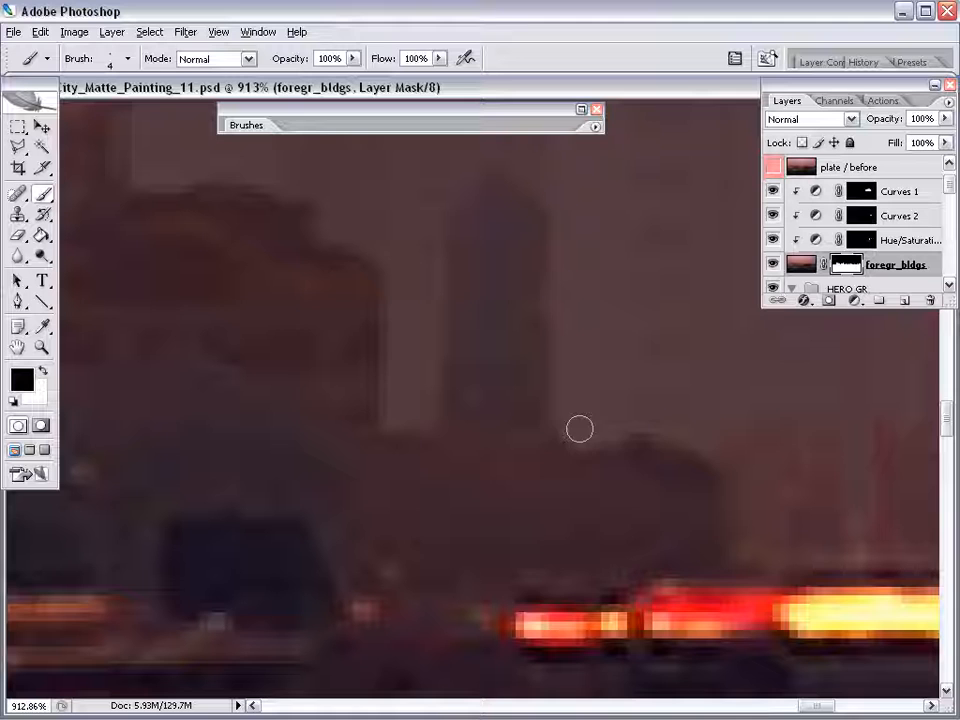
mouse_move(650, 453)
left_mouse_down()
mouse_move(651, 469)
mouse_move(695, 432)
left_mouse_up()
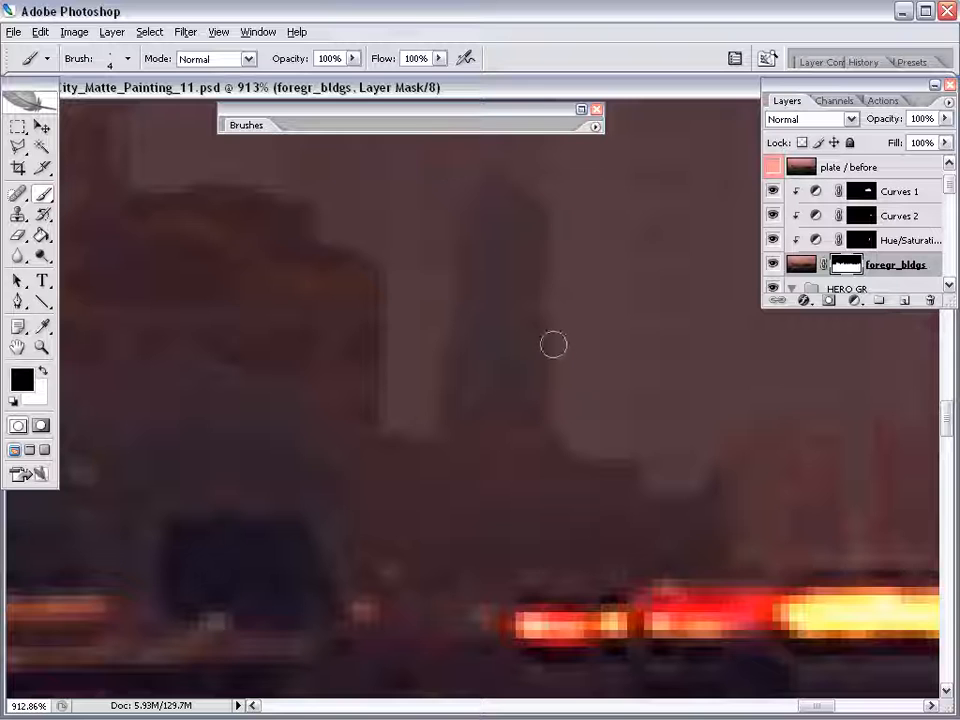
Refine the foregr_bldgs mask along the trimmed roof edge beside the thin hazy tower with a 1 px brush.
key("ctrl+alt+0")
key("z")
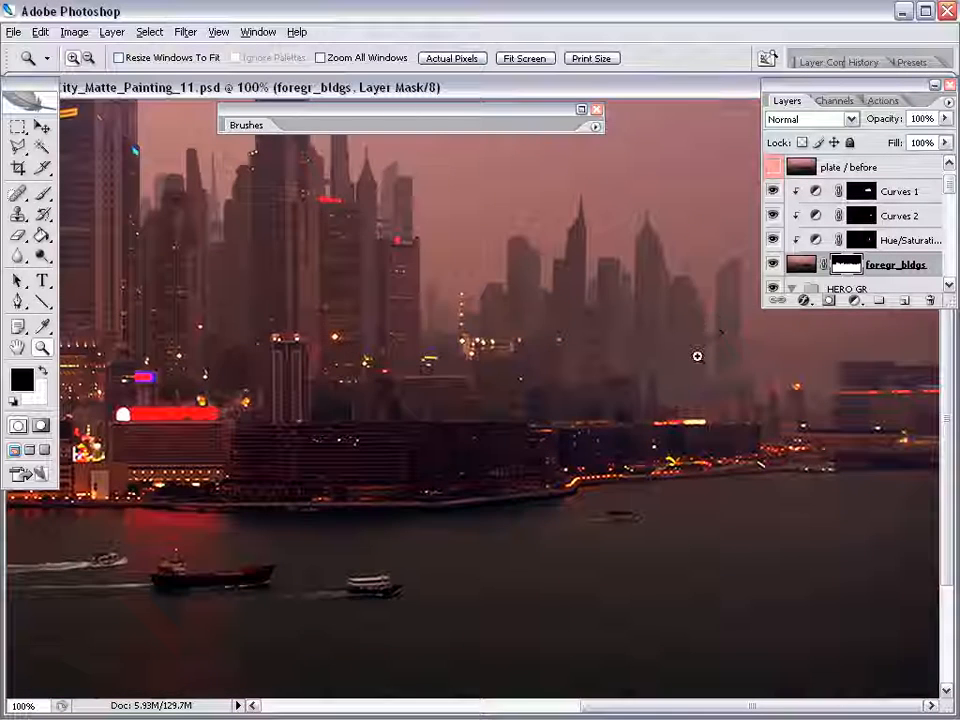
left_click_drag(713, 329, 573, 488)
left_click_drag(631, 309, 303, 492)
key("b")
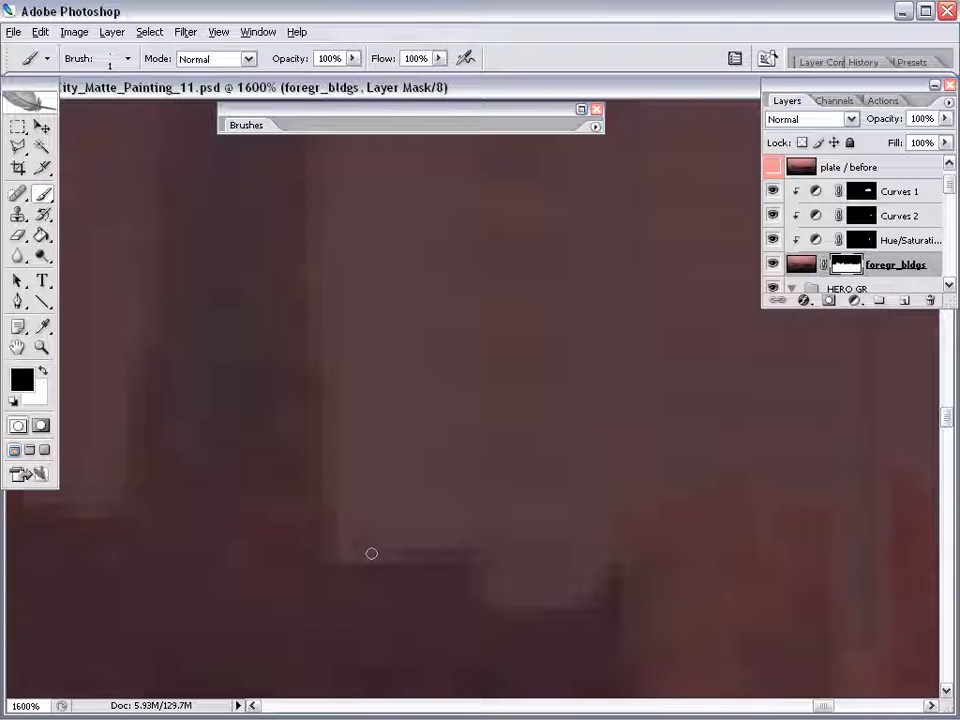
Examine the whole painting and the distant towers beyond the waterfront, both close up and at full view.
key("ctrl+alt+0")
key("z")
key("Tab")
left_click(568, 500, "alt")
left_click(568, 500, "alt")
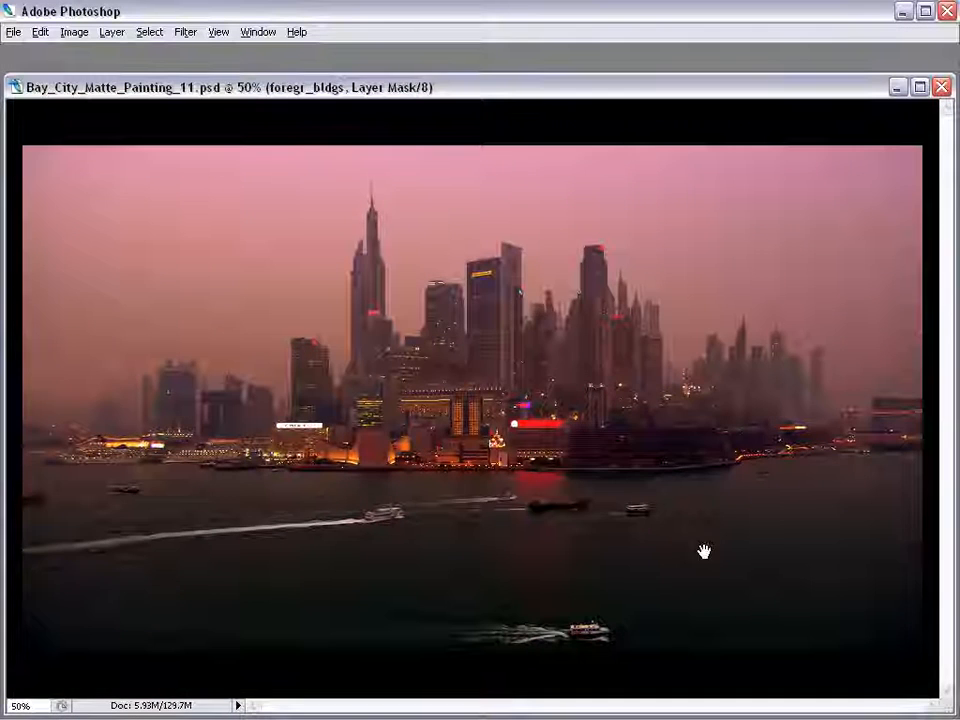
left_click_drag(814, 346, 704, 478)
left_click_drag(664, 267, 453, 478)
left_click(450, 338, "alt")
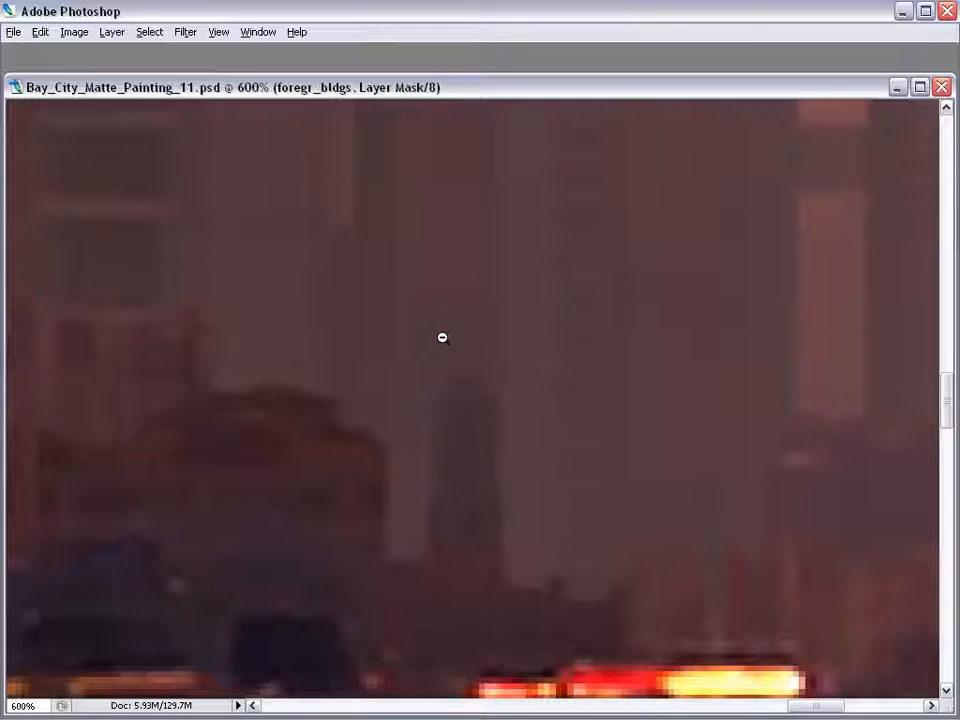
left_click(441, 336, "alt")
left_click(441, 336, "alt")
left_click(441, 336, "alt")
left_click(449, 341, "alt")
left_click(449, 341, "alt")
left_click(449, 341, "alt")
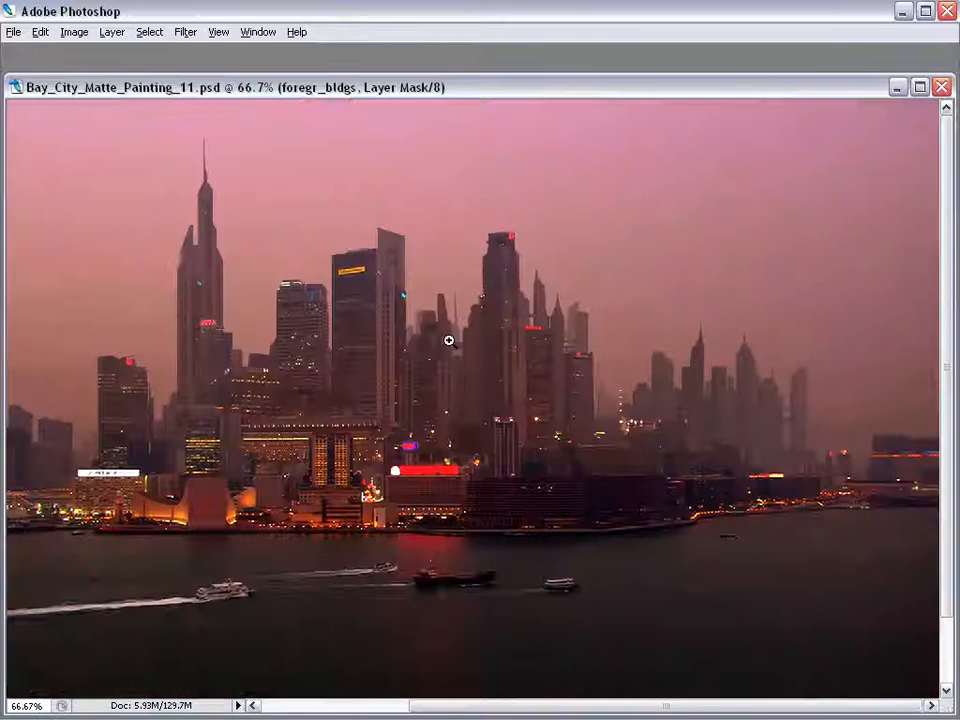
left_click(495, 425, "alt")
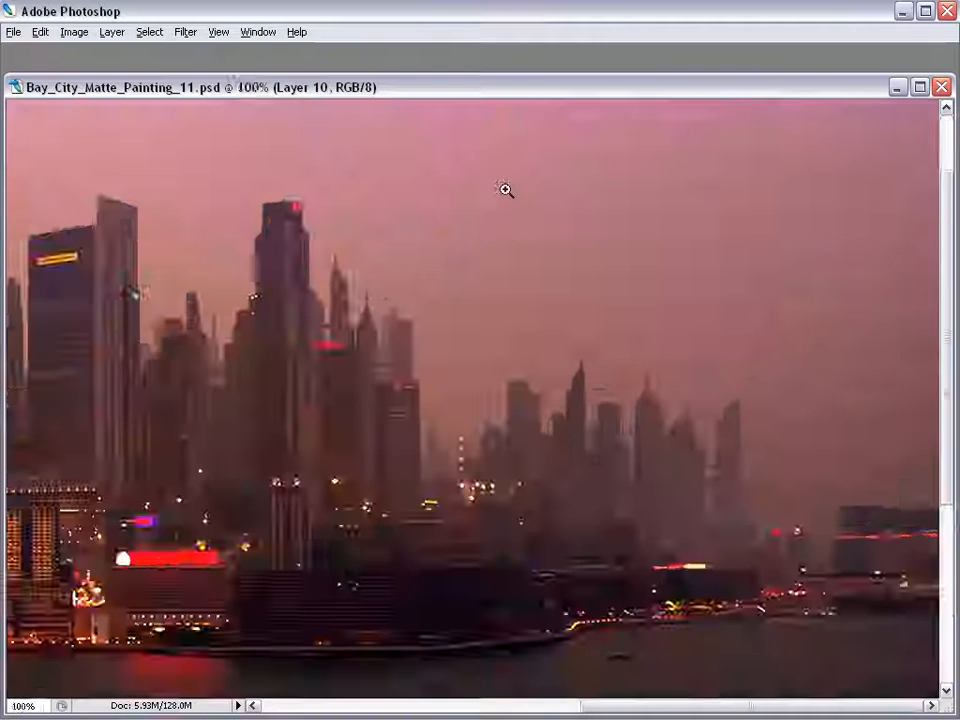
left_click(506, 191, "alt")
left_click(506, 191, "alt")
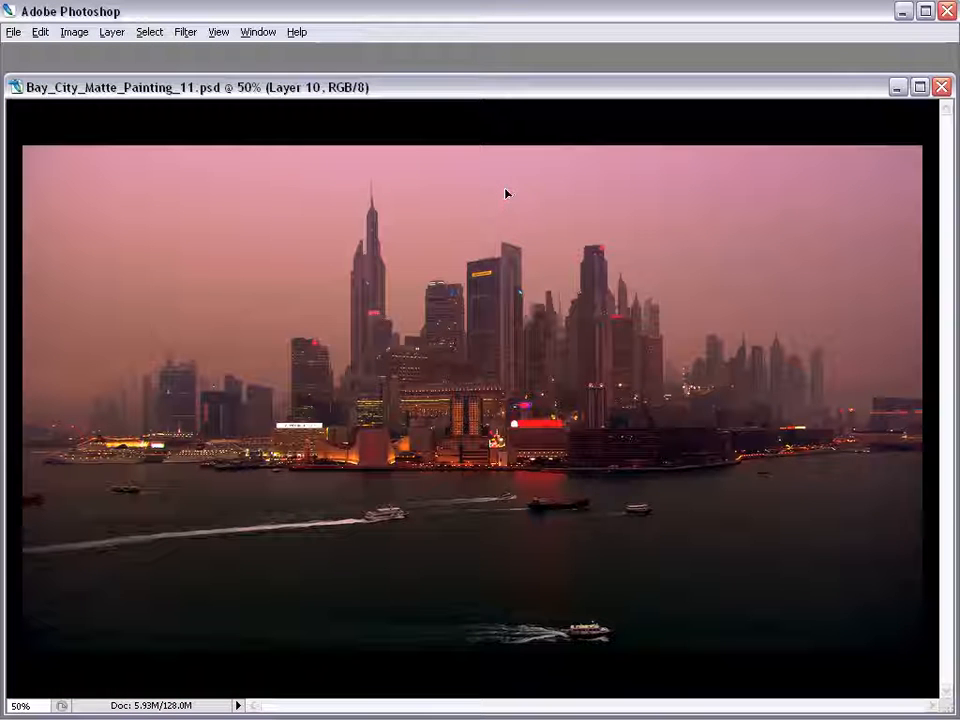
key("z")
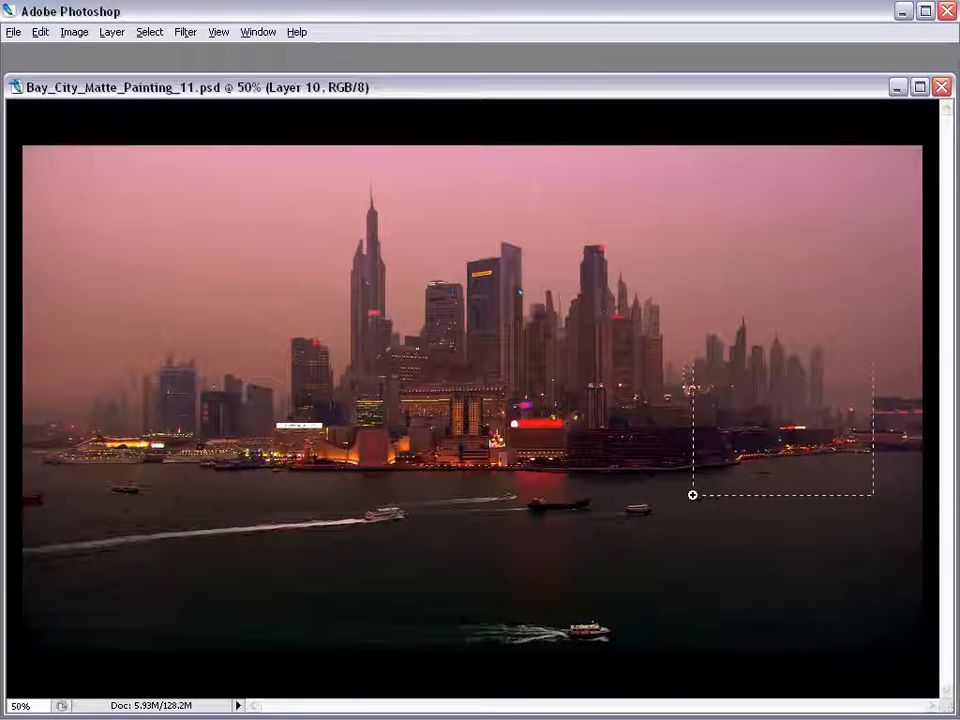
Copy the top of the rightmost distant tower to a new layer and move it up to make the tower taller.
left_click_drag(692, 494, 694, 418)
key("m")
left_click_drag(627, 262, 693, 367)
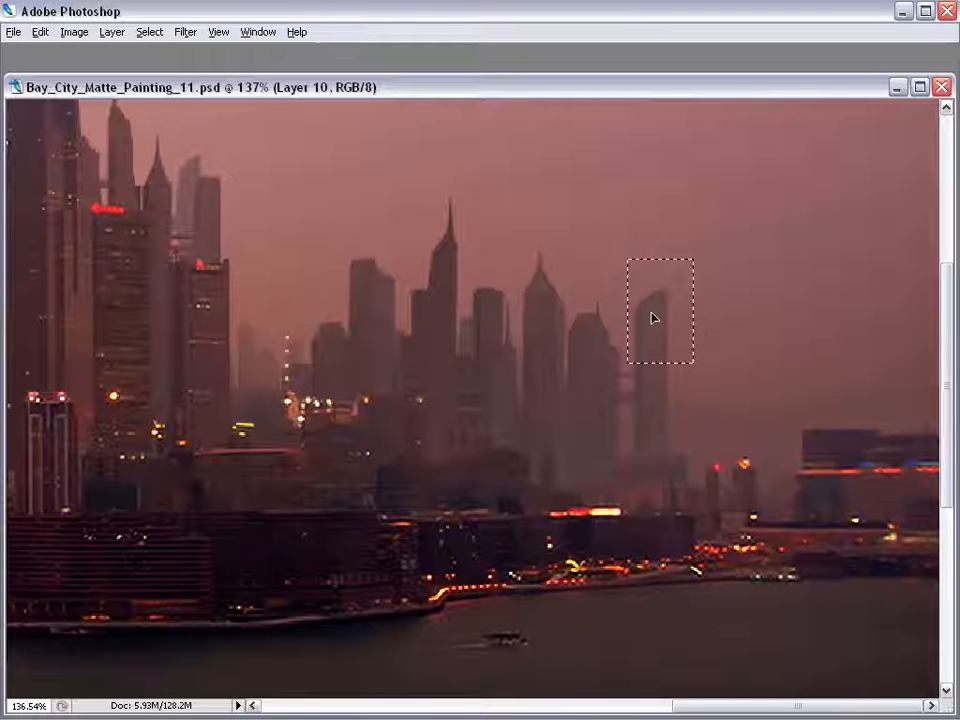
key("ctrl+j")
key("v")
key("shift+Up")
key("shift+Up")
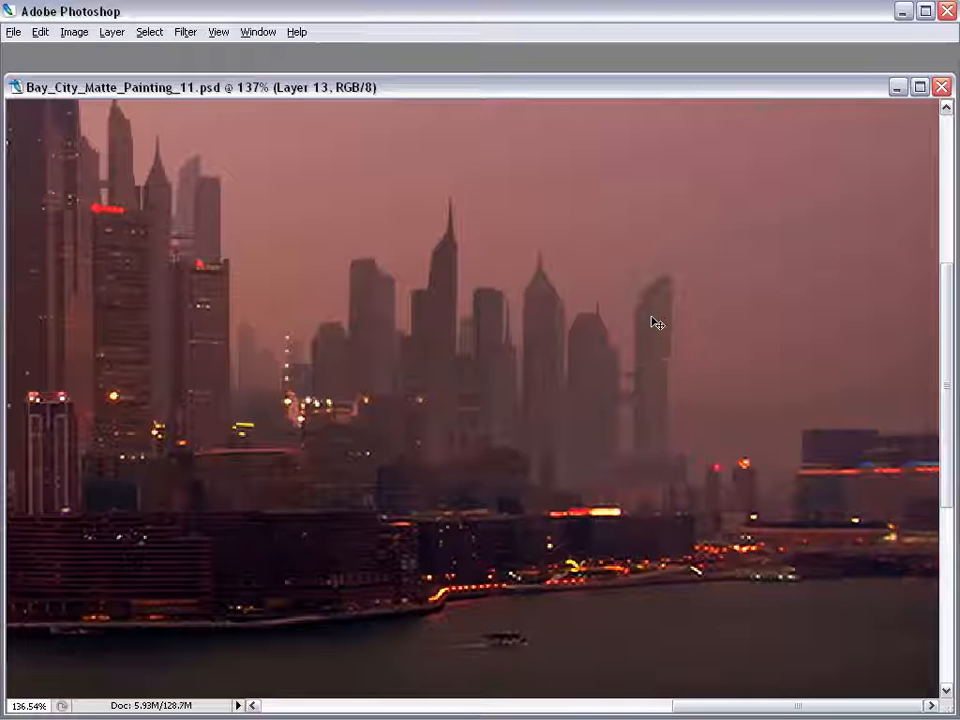
Lift the shadows of the raised tower section on Layer 13 with Curves, setting RGB input 0 to output 4.
key("z")
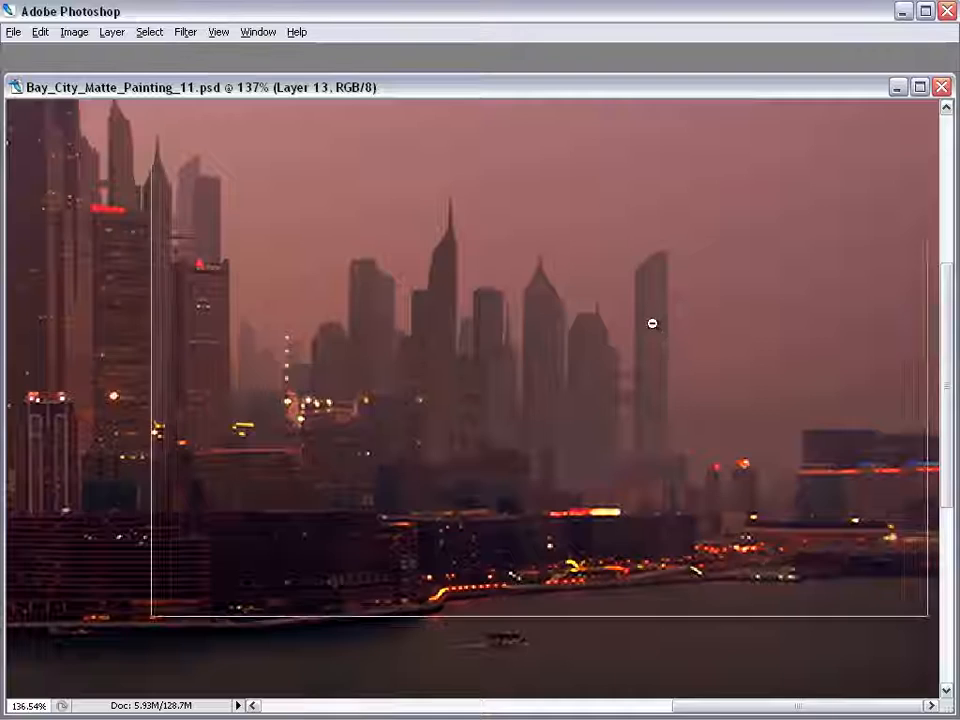
left_click(651, 321, "alt")
key("Tab")
left_click(626, 448, "alt")
key("Tab")
key("v")
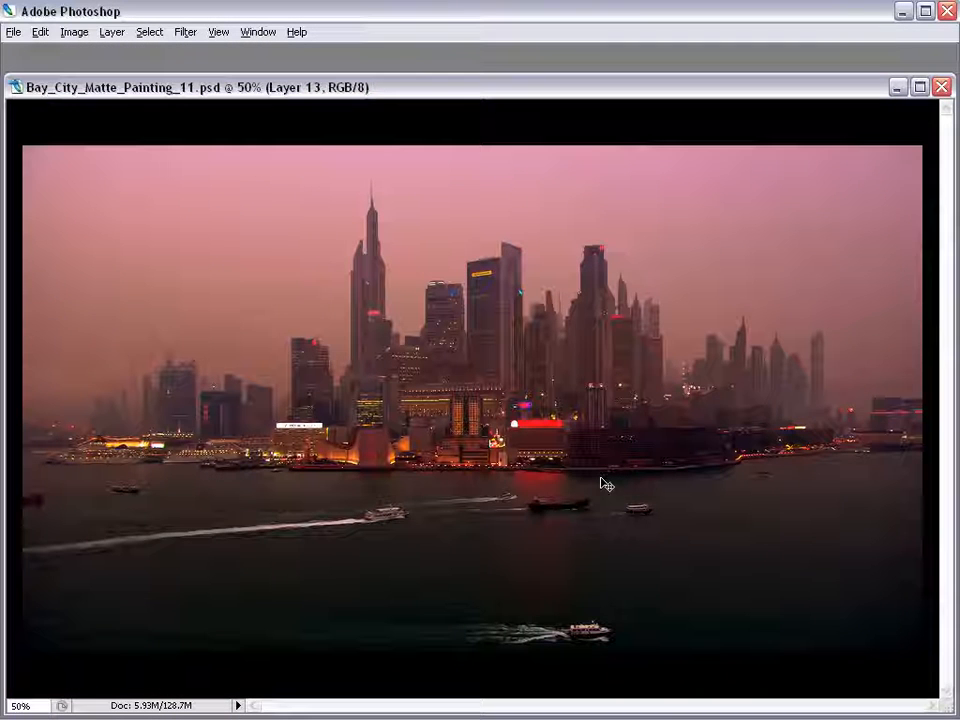
key("e")
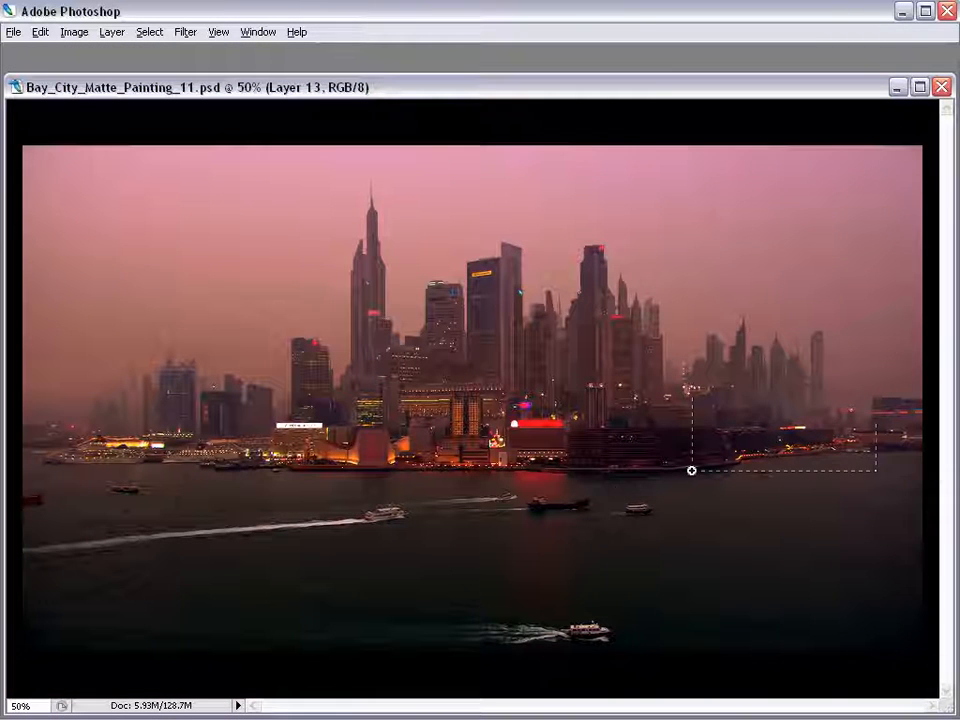
left_click_drag(691, 470, 726, 310)
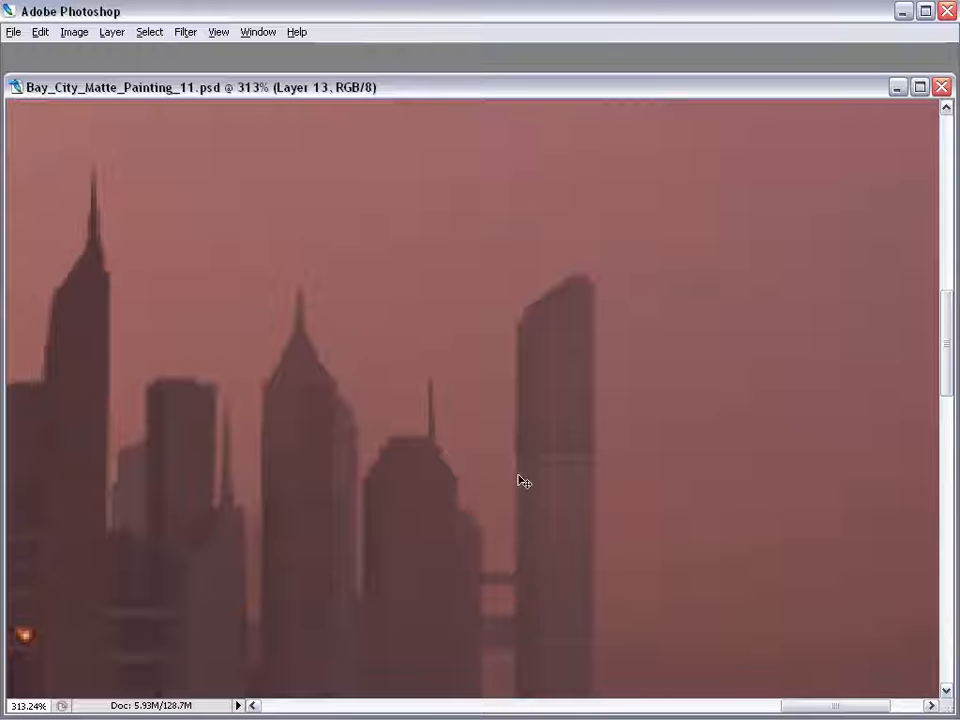
key("ctrl+m")
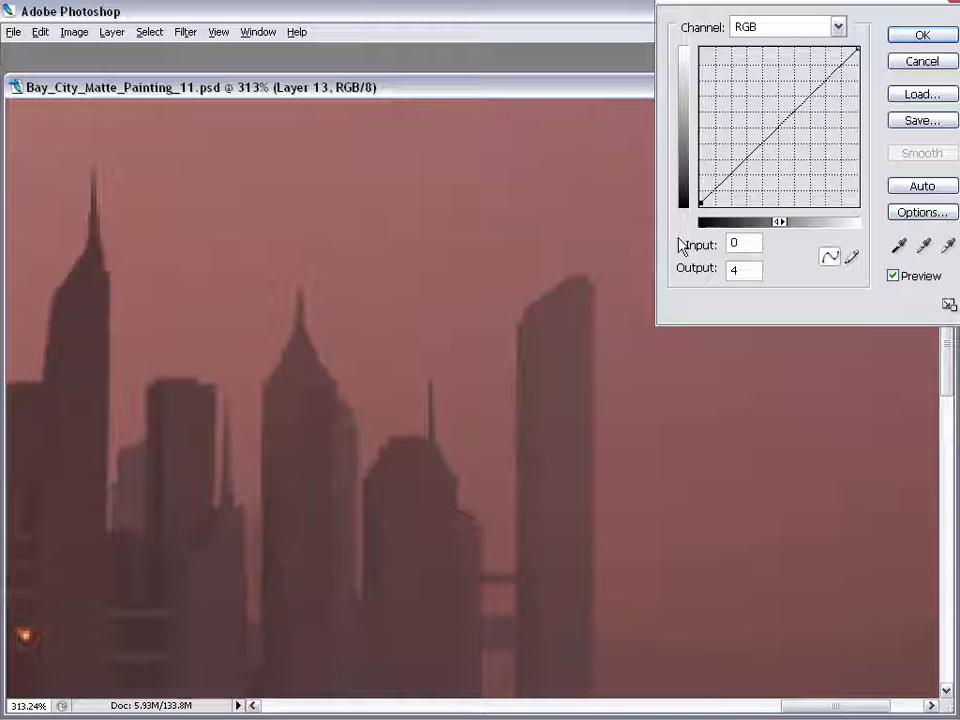
key("Return")
Soften the seam between the raised section and the original distant tower using an enlarged eraser.
left_click_drag(660, 349, 454, 504)
key("bracketright")
key("bracketright")
key("bracketright")
key("bracketright")
key("bracketright")
key("bracketright")
key("bracketright")
key("bracketright")
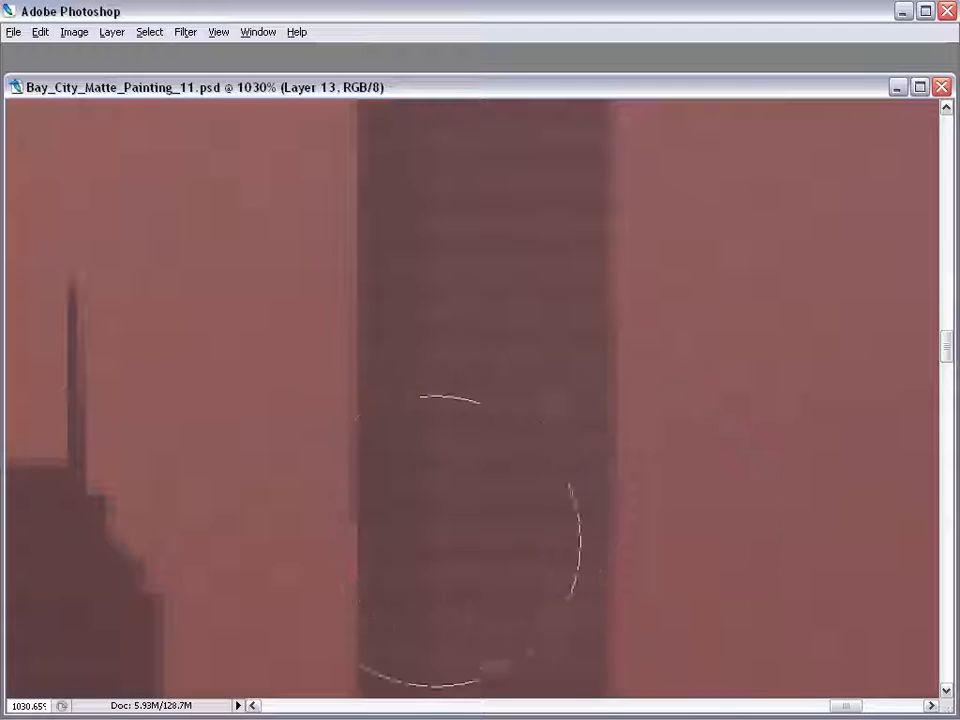
Merge the raised tower section into Layer 10 and add a new layer clipped to it.
key("ctrl+alt+0")
key("ctrl+minus")
key("ctrl+minus")
key("Tab")
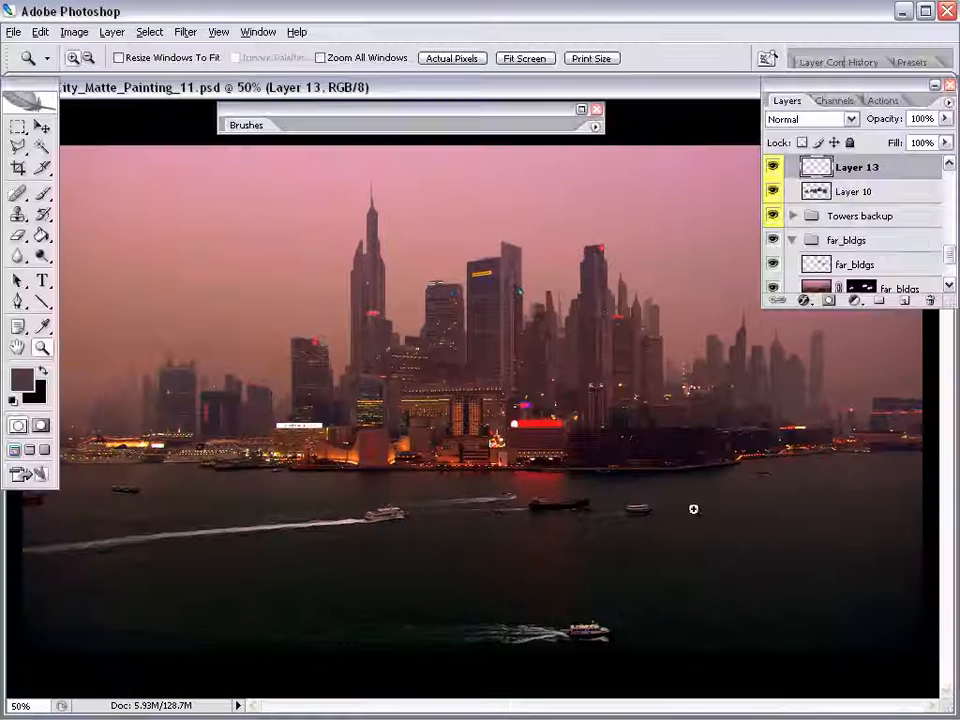
key("Delete")
key("Tab")
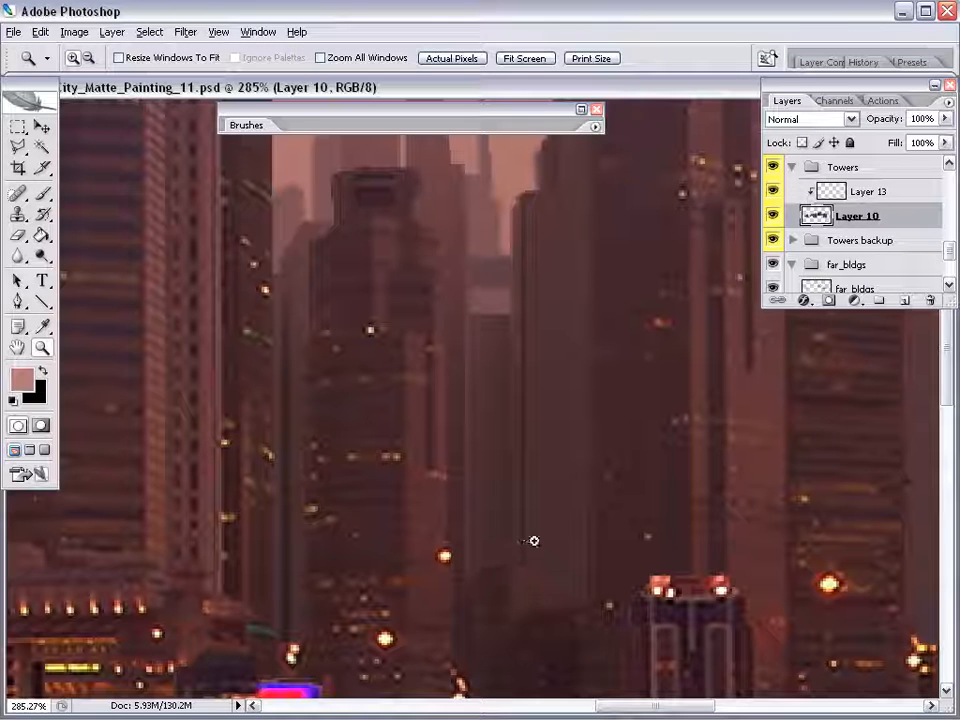
Lift the shadows of the Layer 10 towers with Curves, setting RGB input 0 to output 8 and raising another channel's black point.
left_click_drag(521, 575, 526, 153)
key("ctrl+m")
left_click(701, 201)
key("Up")
key("Up")
key("Up")
key("Up")
key("Up")
key("Up")
key("Up")
key("Up")
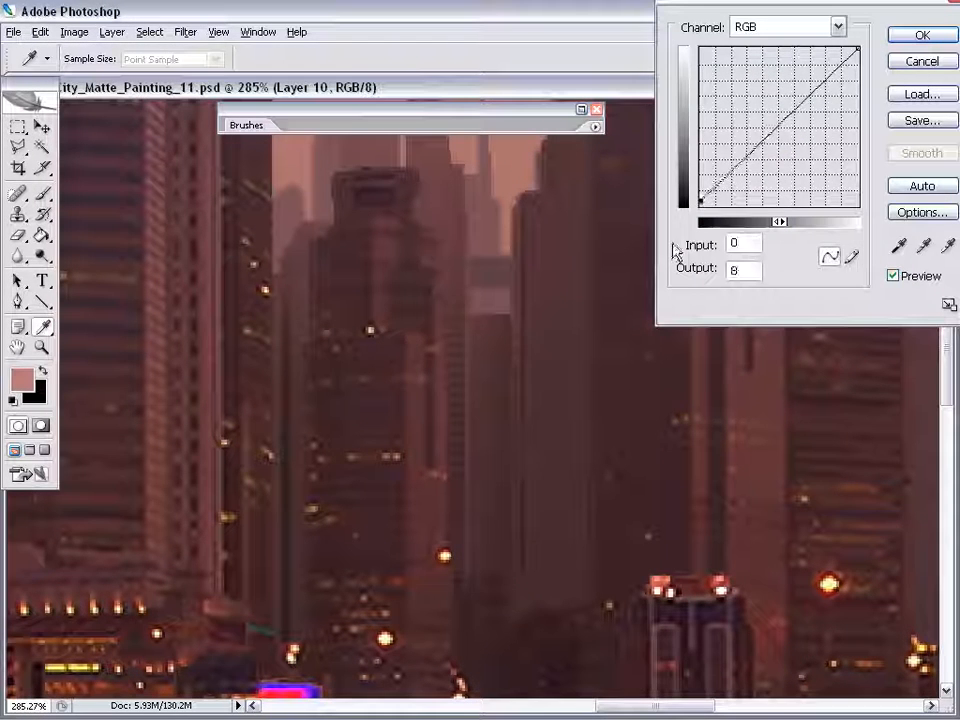
left_click(787, 27)
left_click(745, 60)
left_click_drag(700, 205, 694, 199)
key("Return")
Sample the dark colour at the top of the small central tower and set a 3 px brush at 20% opacity.
key("z")
left_click(497, 268)
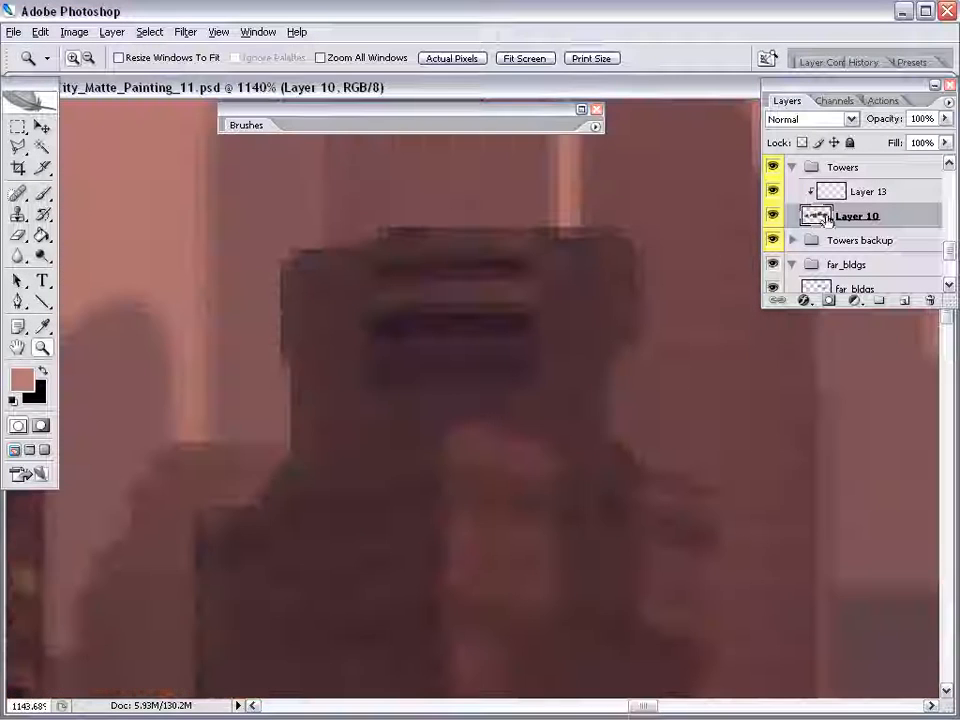
key("b")
left_click(334, 317, "alt")
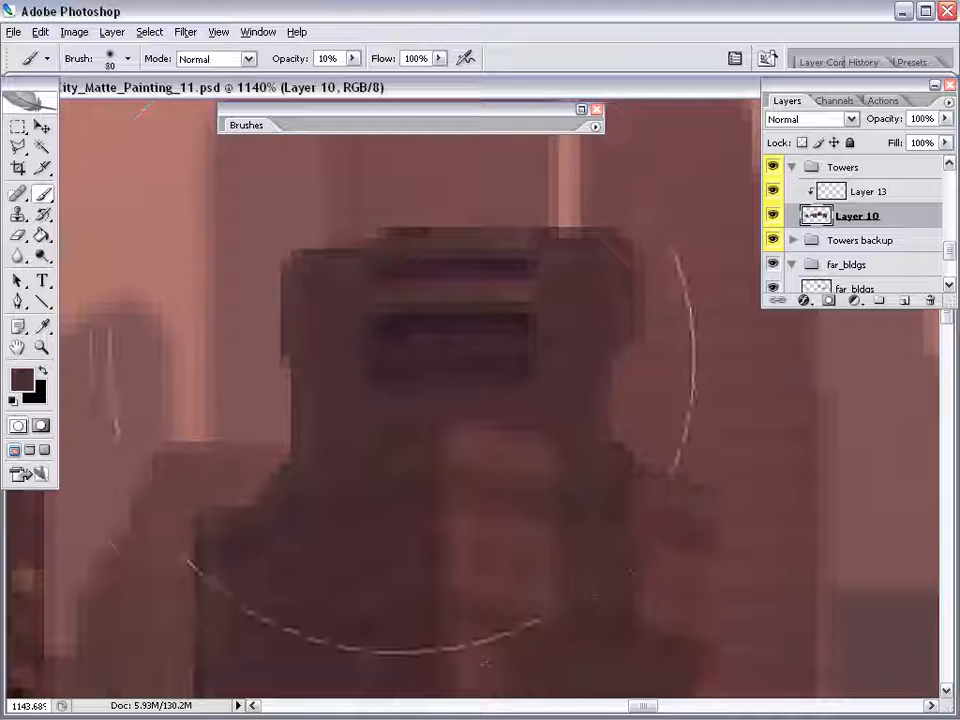
key("bracketleft")
key("bracketleft")
key("bracketleft")
key("bracketleft")
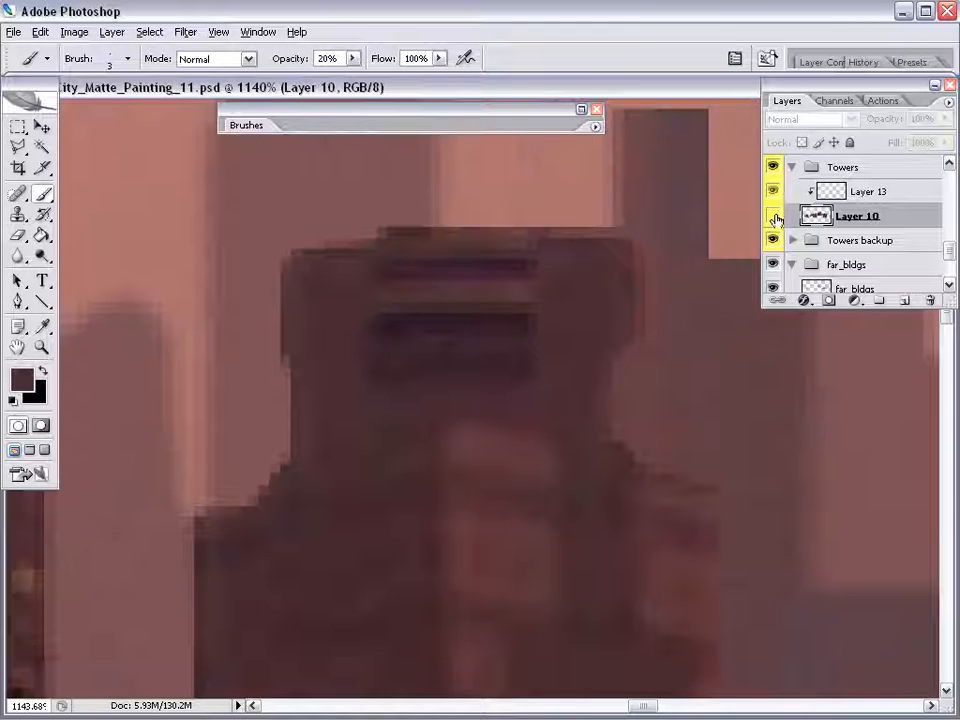
Set the opacity of the clipped Layer 13 to 76% and merge it into Layer 10.
key("ctrl+alt+0")
left_click(830, 191)
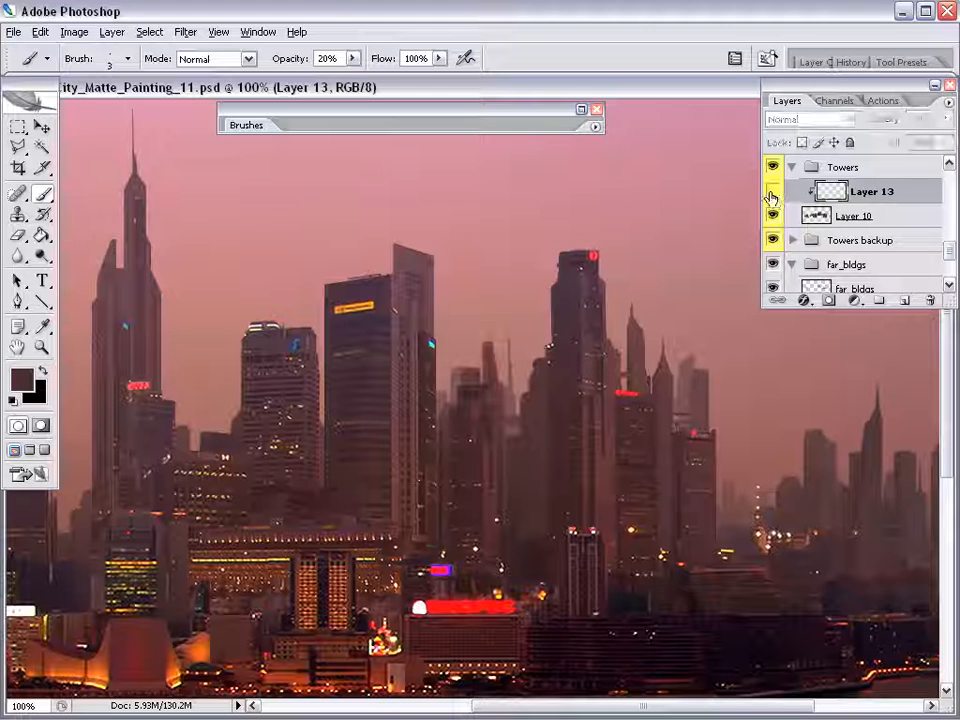
mouse_move(945, 118)
left_mouse_down()
mouse_move(940, 145)
mouse_move(926, 137)
mouse_move(940, 141)
left_mouse_up()
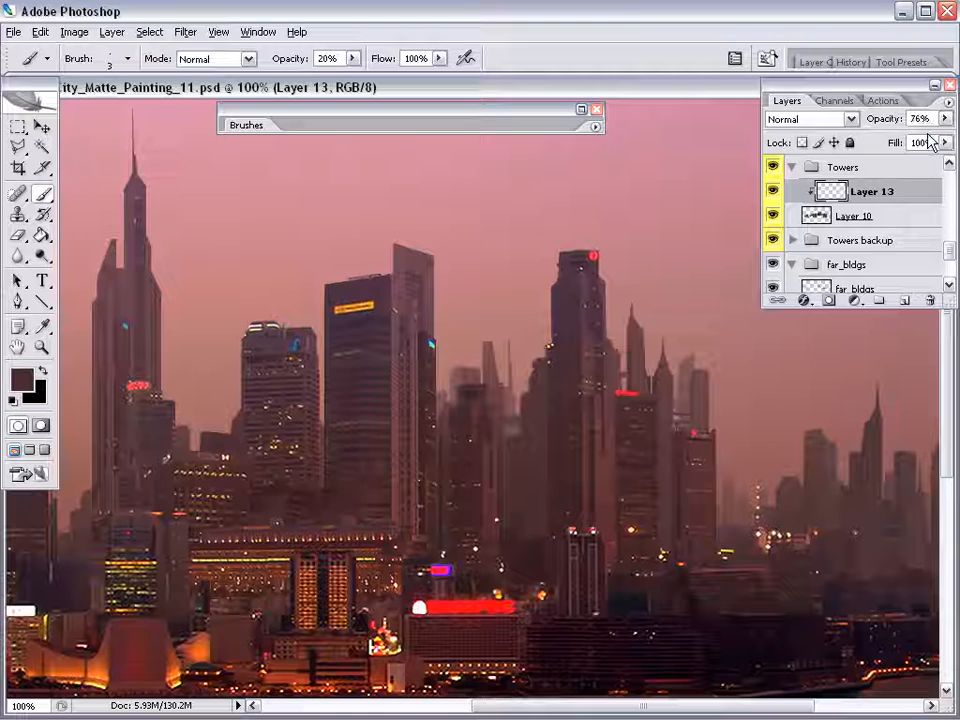
key("ctrl+e")
Find the layer that holds the small central tower, select Layer 1 and show it on its own.
left_click(773, 191)
scroll(800, 220, "up", 4)
left_click(860, 240)
left_click(773, 245)
left_click(773, 240)
left_click(773, 240, "alt")
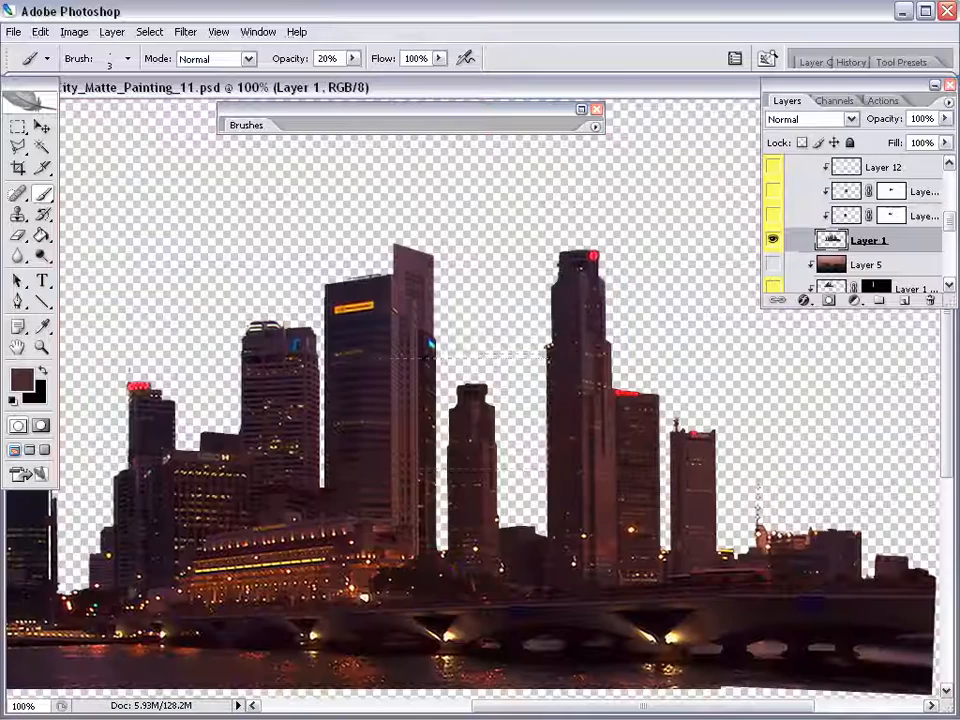
Restore all layers and paint over the dark roof windows of Layer 1's small central tower with a 3 px brush at 20% opacity.
key("z")
left_click_drag(385, 355, 555, 467)
left_click_drag(587, 215, 303, 327)
key("b")
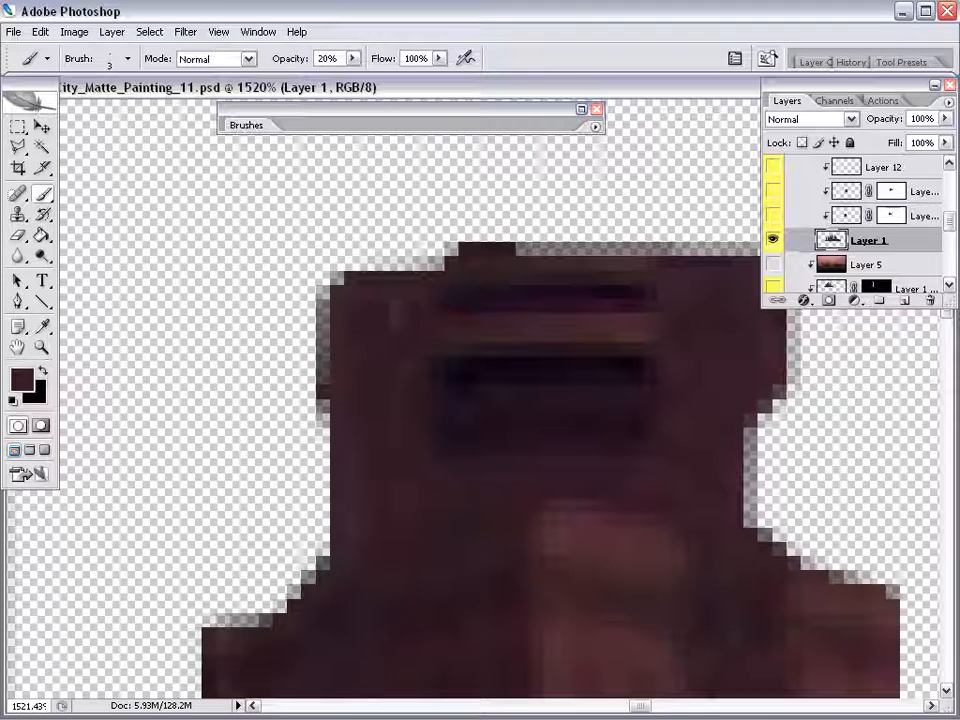
left_click(773, 240, "alt")
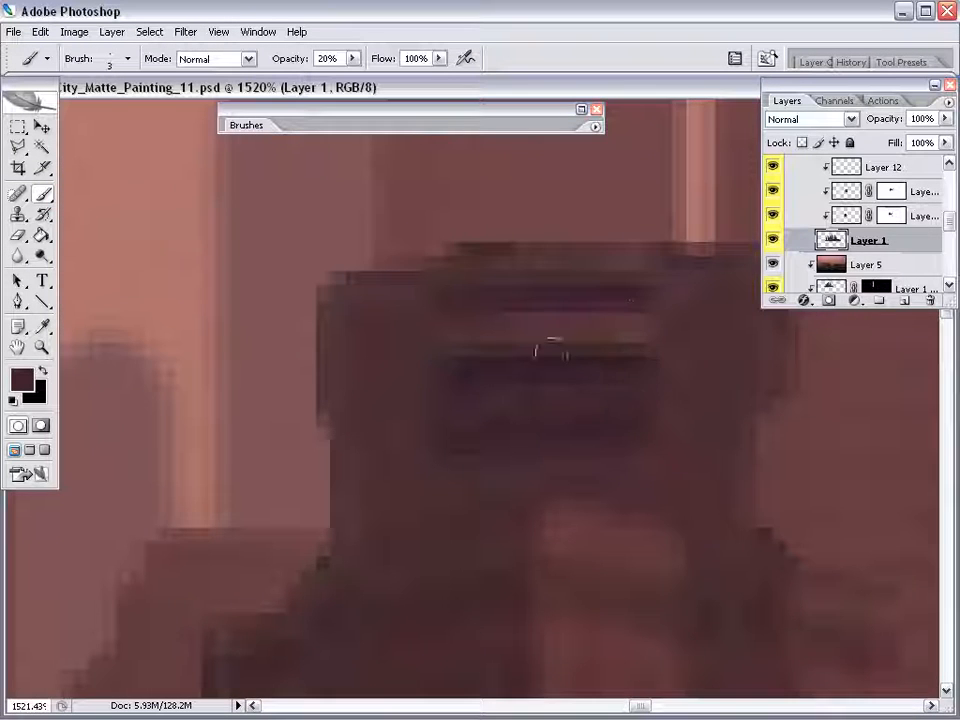
key("ctrl+alt+0")
left_click(510, 433, "ctrl+alt")
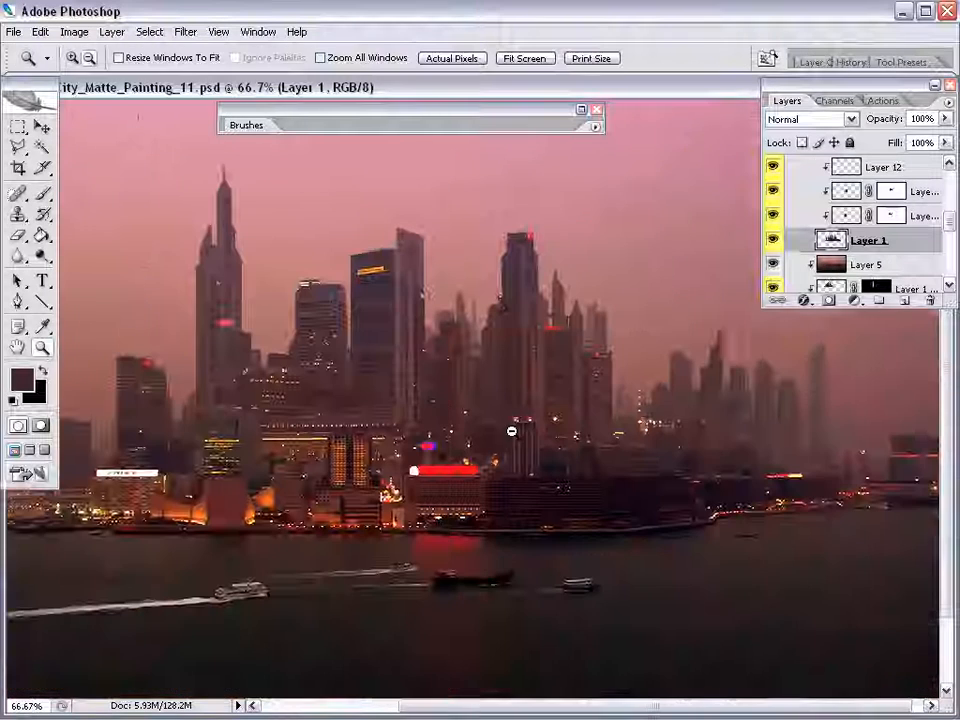
key("Tab")
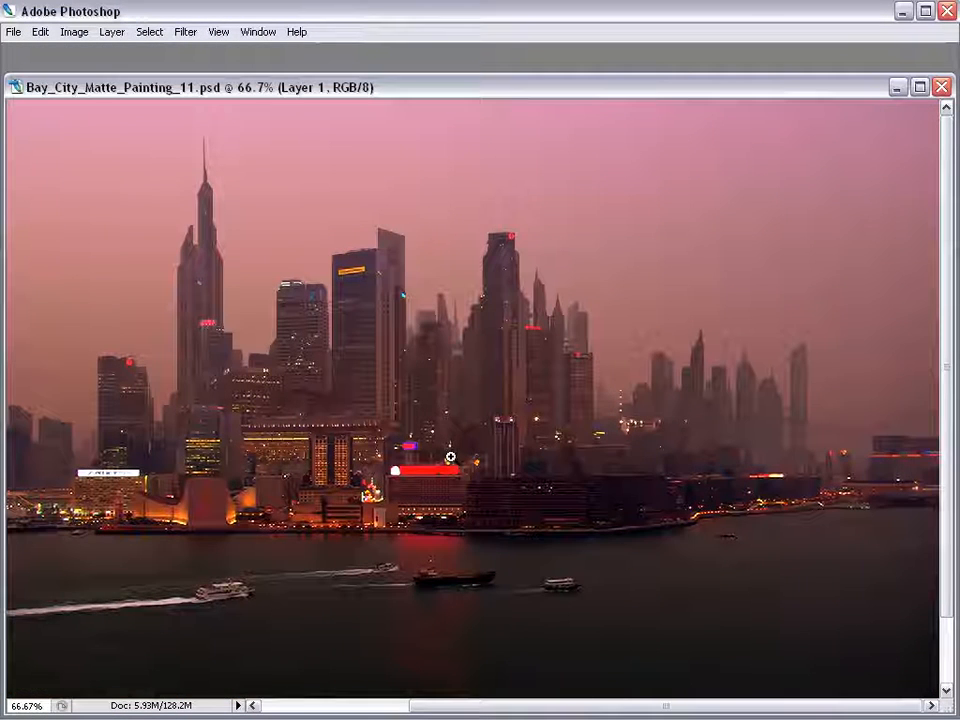